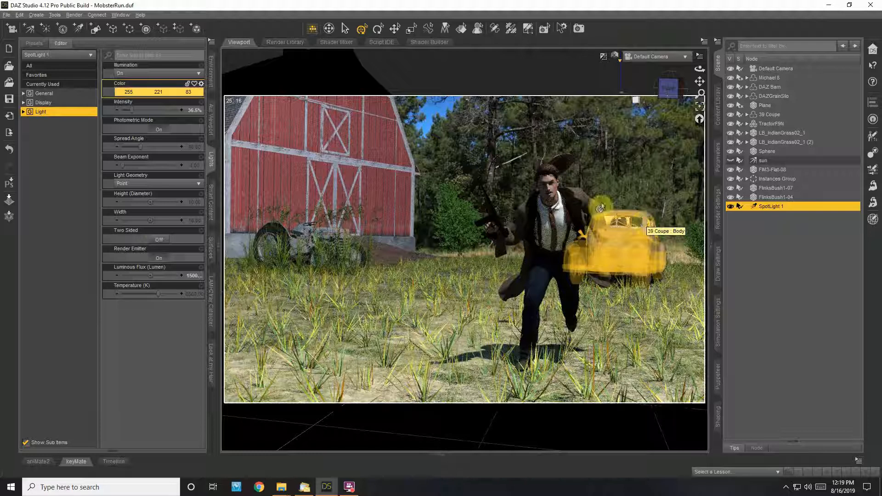
Step: Set the spotlight's intensity to 100% and raise its luminous flux by changing the leading digit to 2
left_click(190, 110)
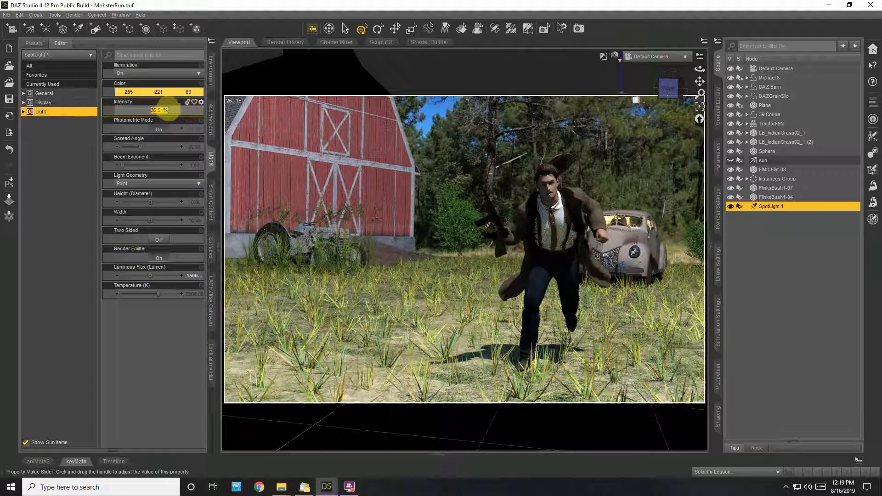
type("100")
key("Return")
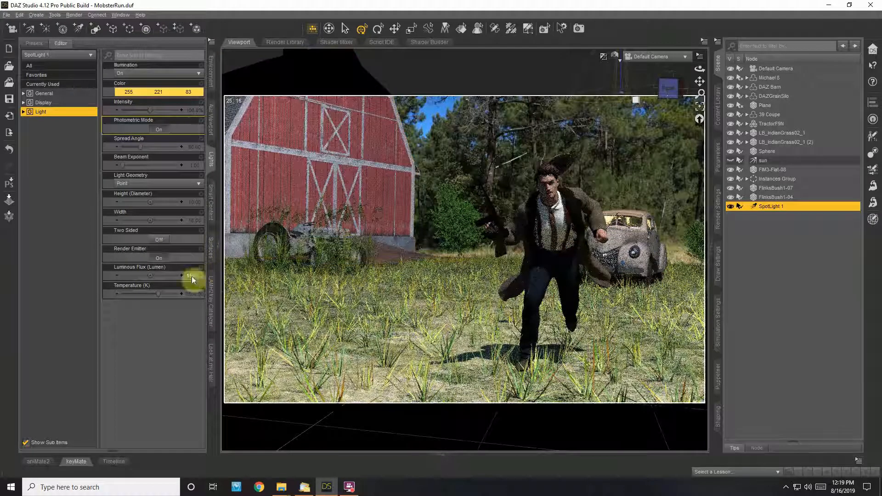
left_click(155, 276)
left_click(152, 276)
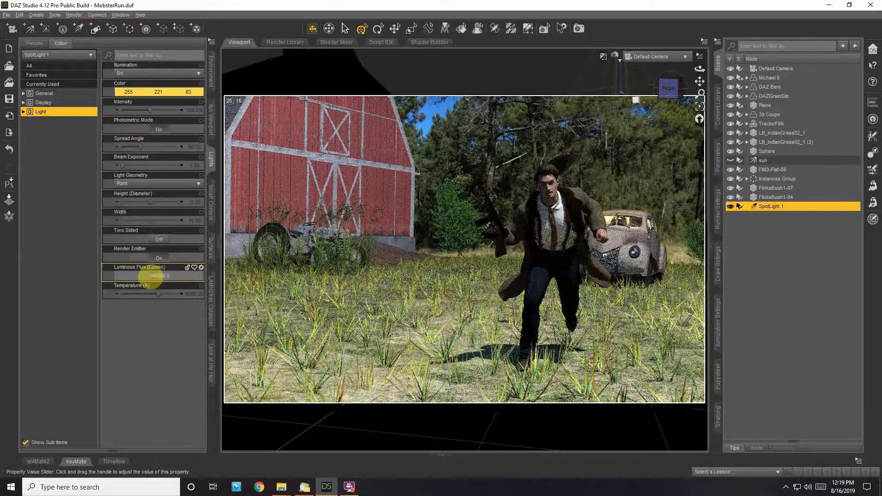
type("2")
key("Return")
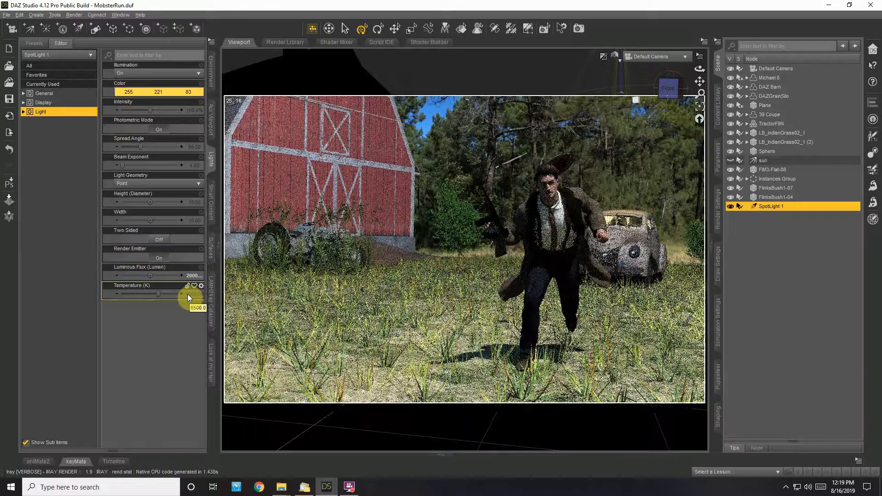
Step: Set the spotlight's temperature to 4000 K and its spread angle to 75
left_click(187, 294)
type("40")
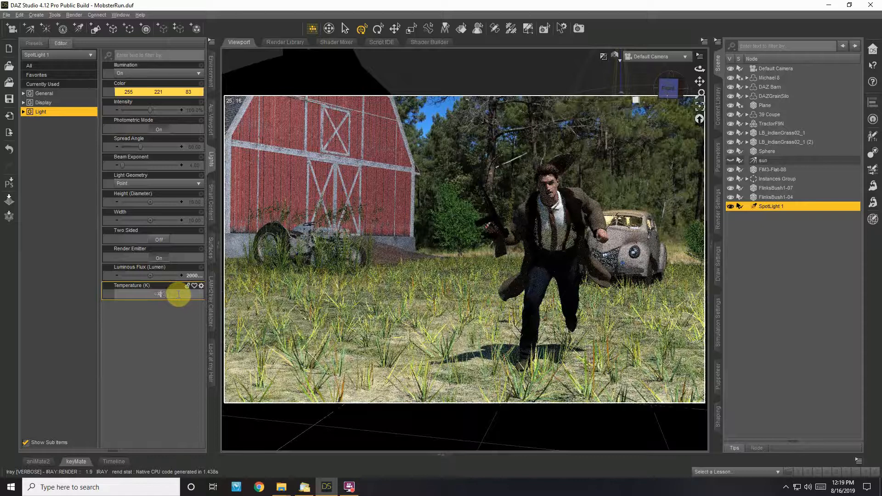
type("00")
key("Return")
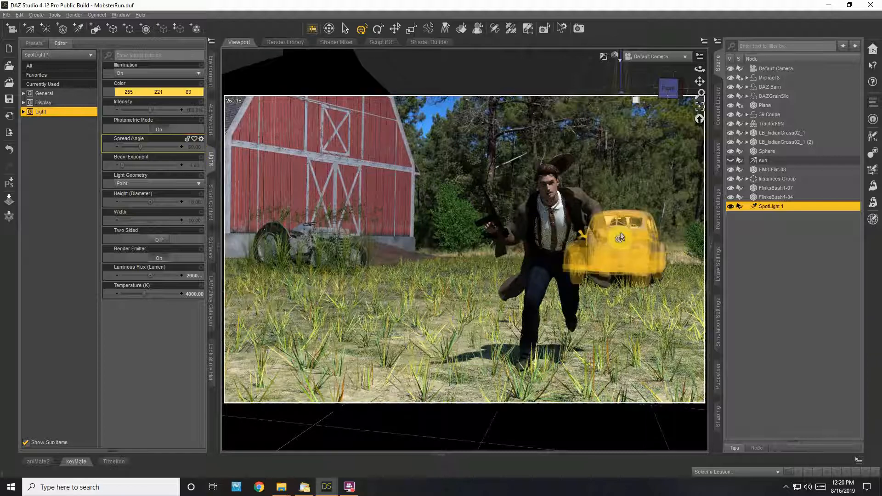
left_click(192, 148)
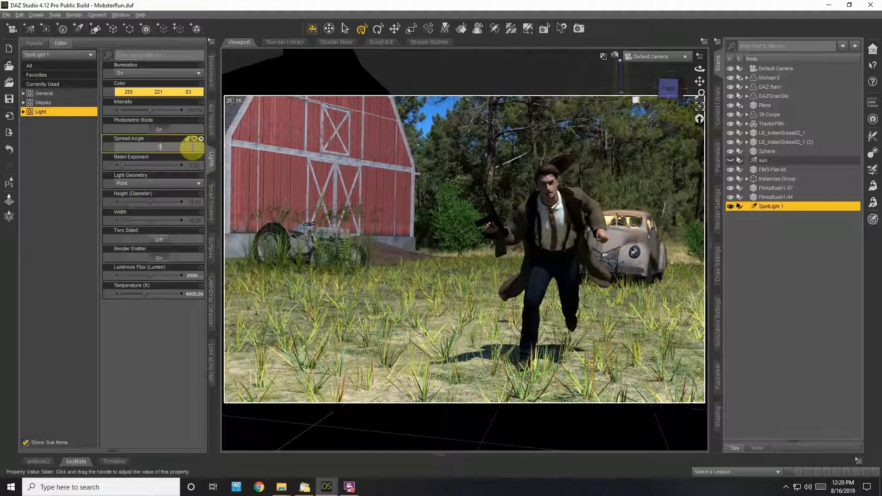
type("75")
key("Return")
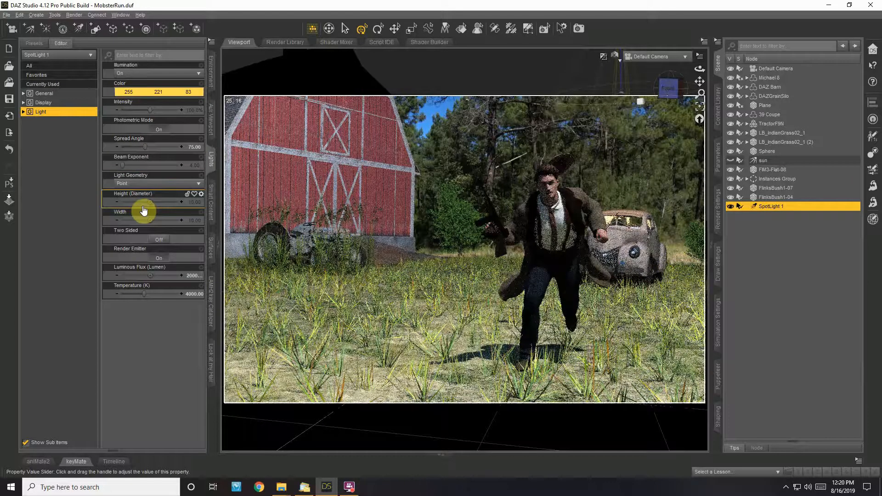
Step: Increase the spotlight's luminous flux by changing the value's leading digit to 5
left_click(189, 276)
left_click(150, 276)
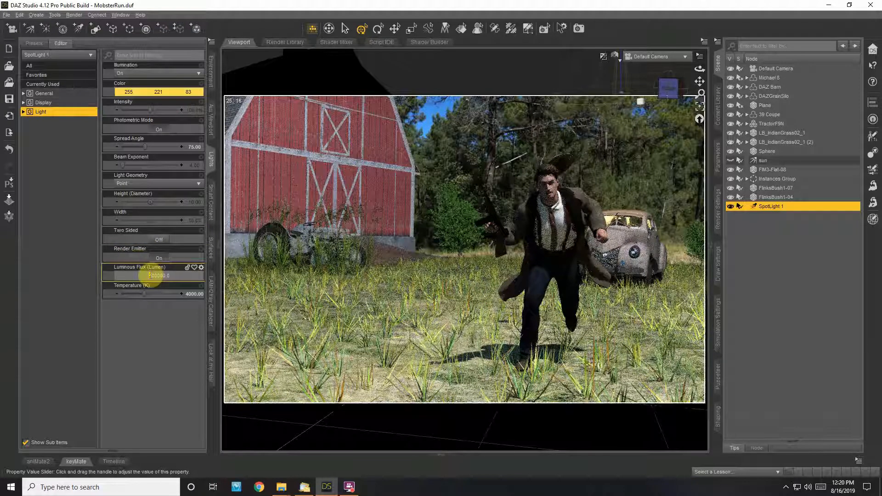
left_click_drag(150, 275, 154, 277)
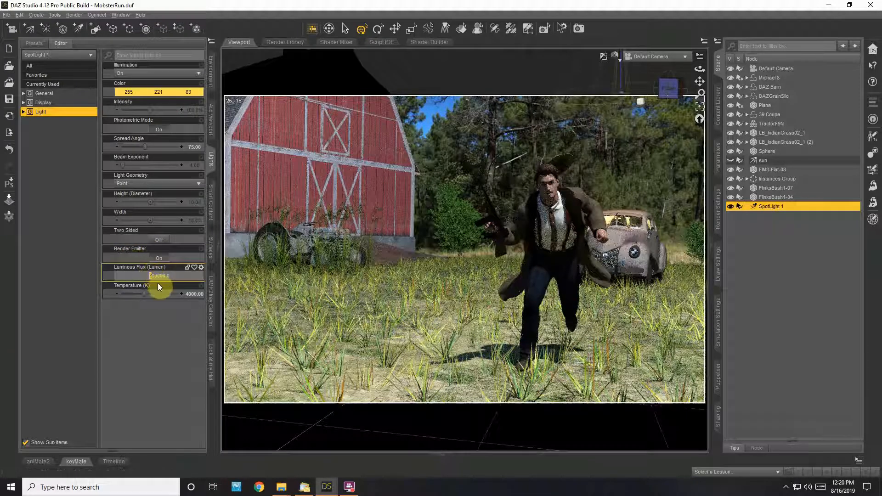
type("5")
key("Return")
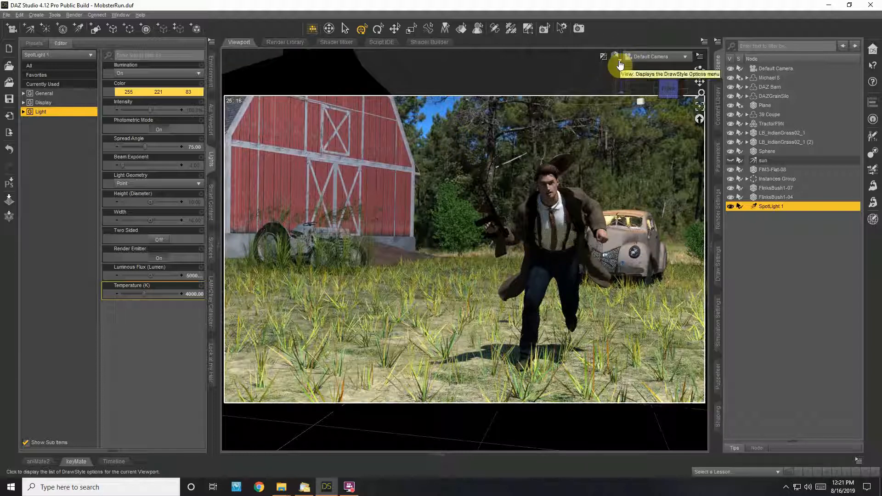
Step: Change the viewport to a non-Iray draw style in Perspective View and make the sun light visible
left_click(620, 65)
left_click(614, 148)
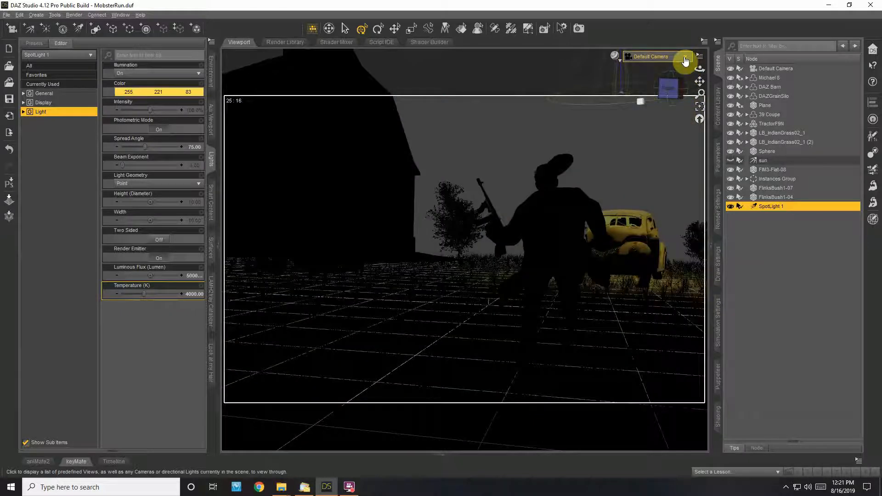
left_click(686, 59)
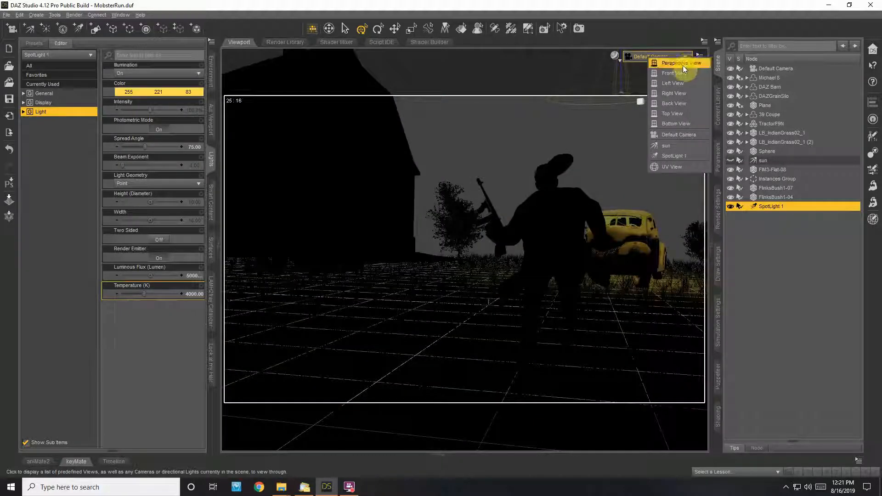
left_click(683, 64)
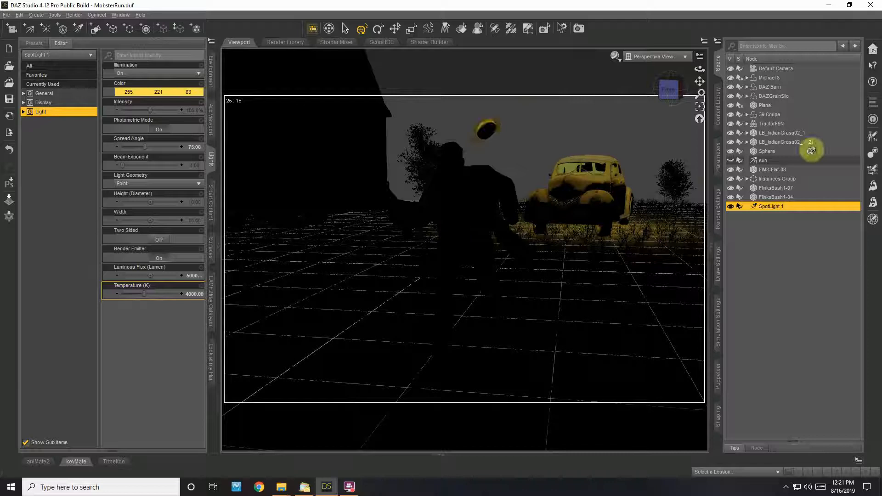
left_click(730, 160)
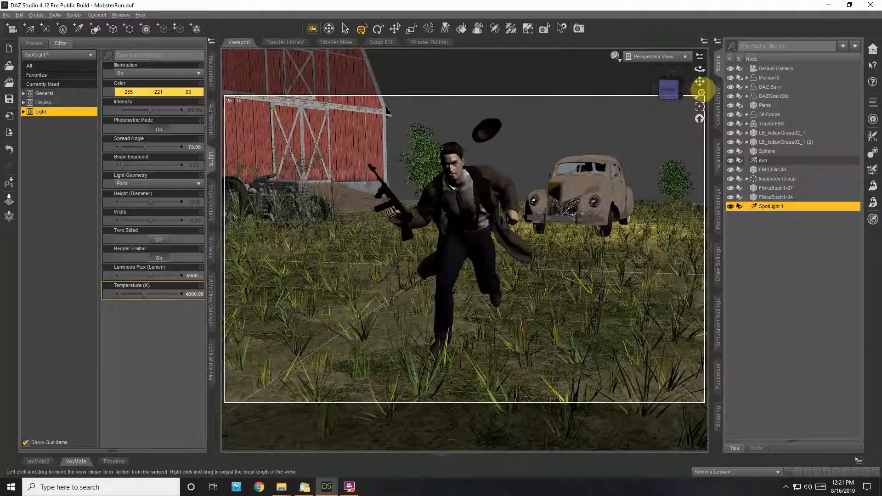
left_click_drag(703, 91, 756, 177)
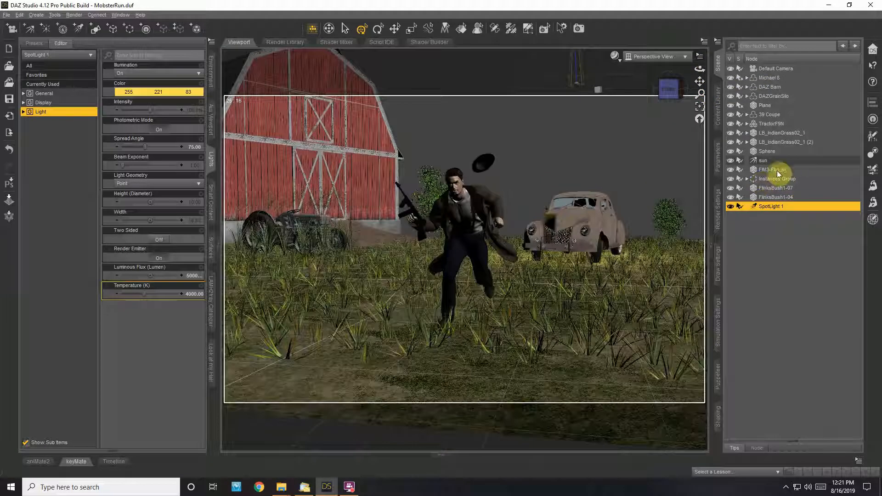
Step: Scale the FM3-Flat-08 grass patch to about 63.7% and move it forward toward the camera
left_click(774, 169)
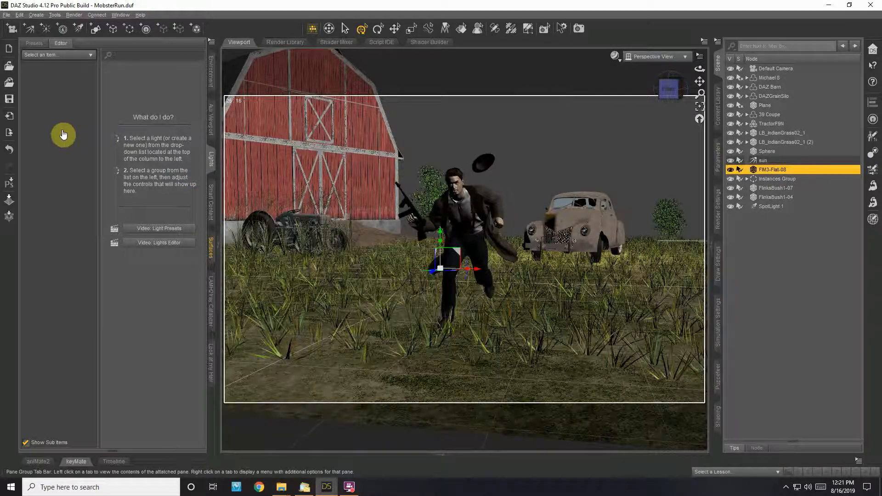
left_click(718, 156)
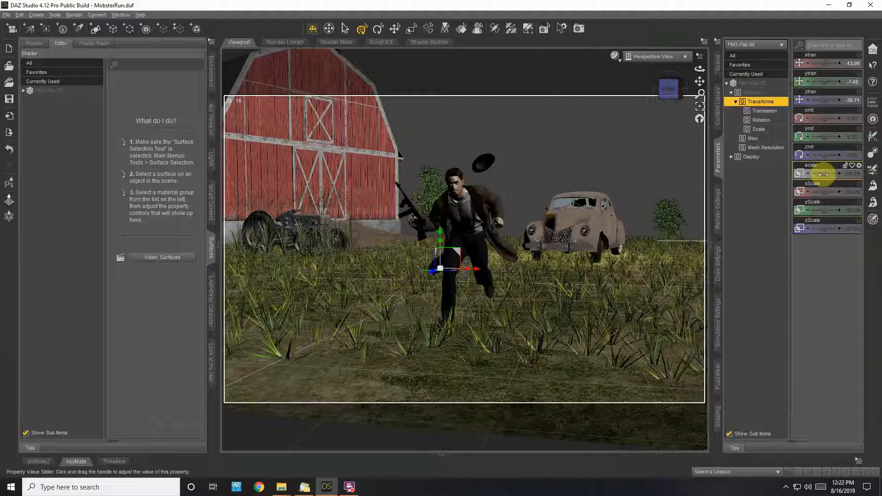
left_click_drag(821, 173, 821, 174)
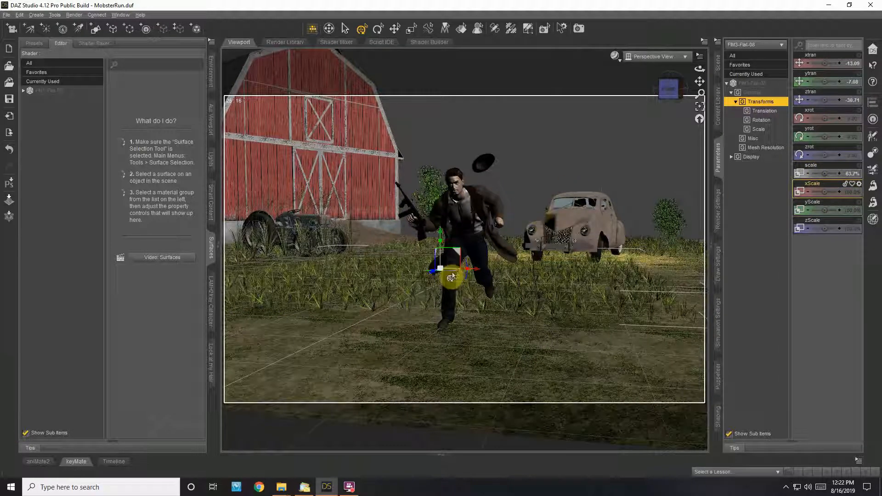
left_click_drag(454, 278, 466, 305)
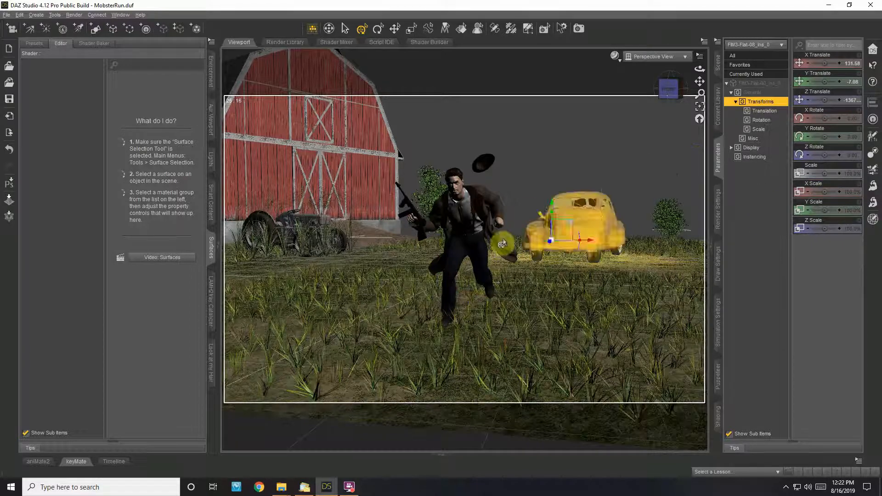
Step: Move the grass instance FM3-Flat-08_ins_0 forward to a Z Translate of about -730.65
left_click(570, 225)
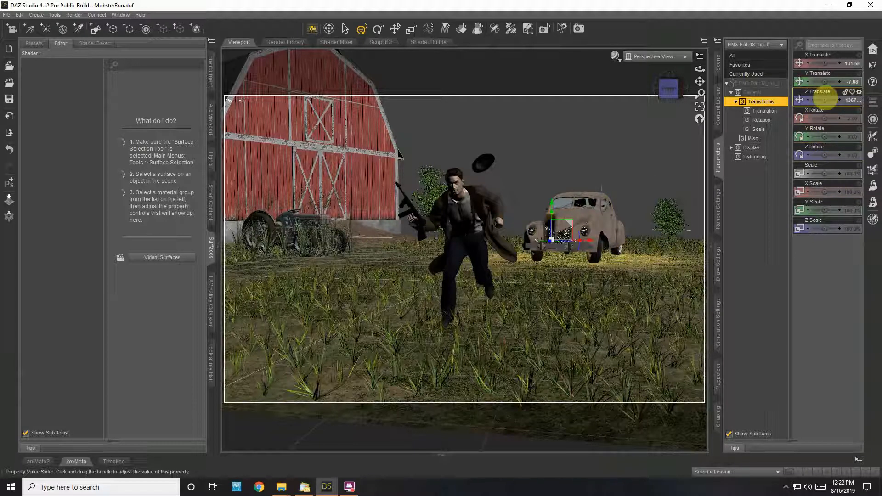
mouse_move(826, 99)
left_mouse_down()
mouse_move(819, 97)
mouse_move(850, 97)
mouse_move(823, 99)
left_mouse_up()
Step: Select the second grass instance, FM3-Flat-08_ins_1, and shift it to an X Translate of about -966.82
left_click(763, 45)
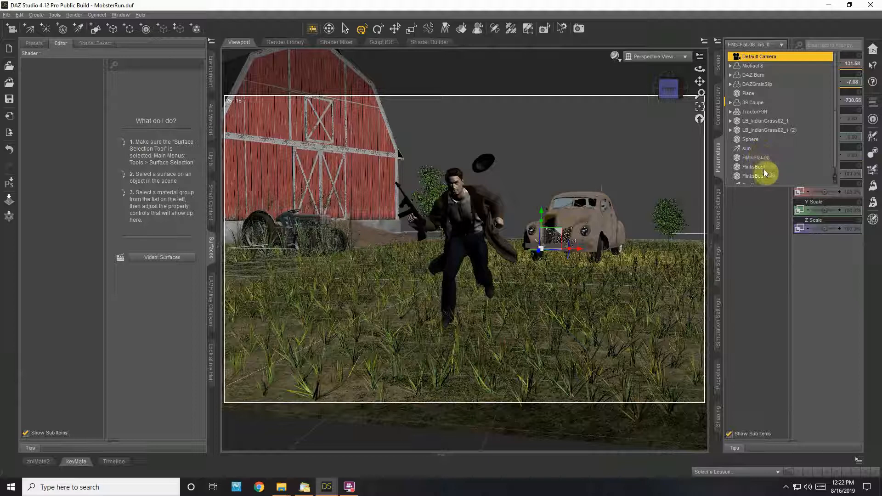
left_click(764, 174)
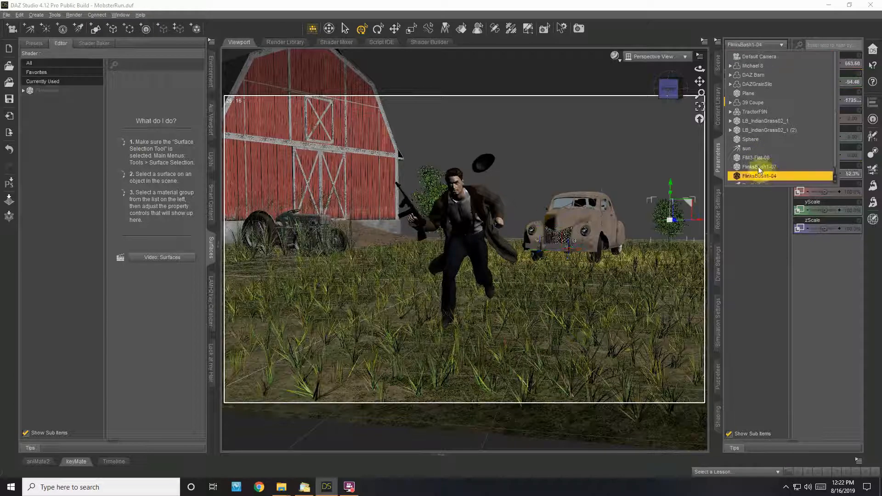
scroll(757, 168, "down", 1)
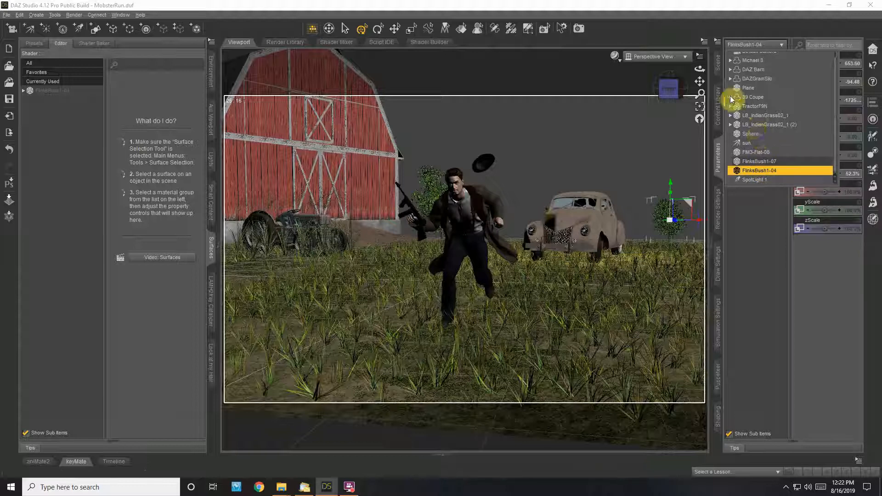
left_click(718, 67)
left_click(780, 206)
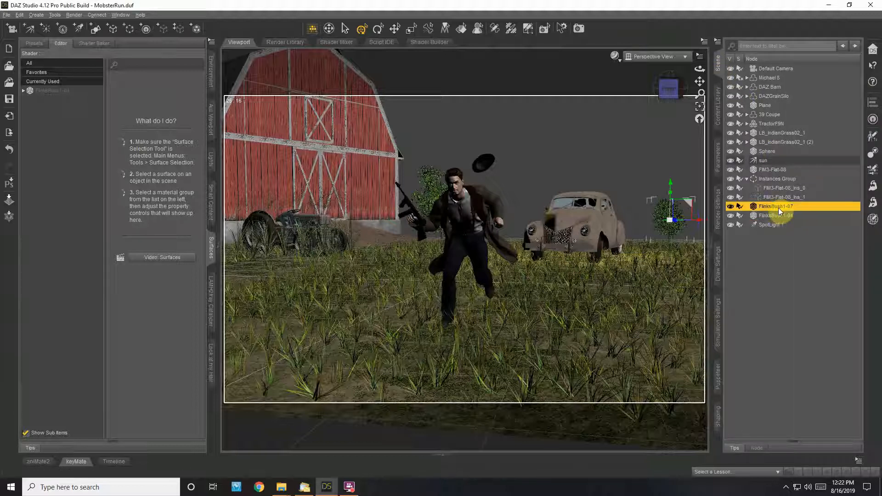
left_click(780, 198)
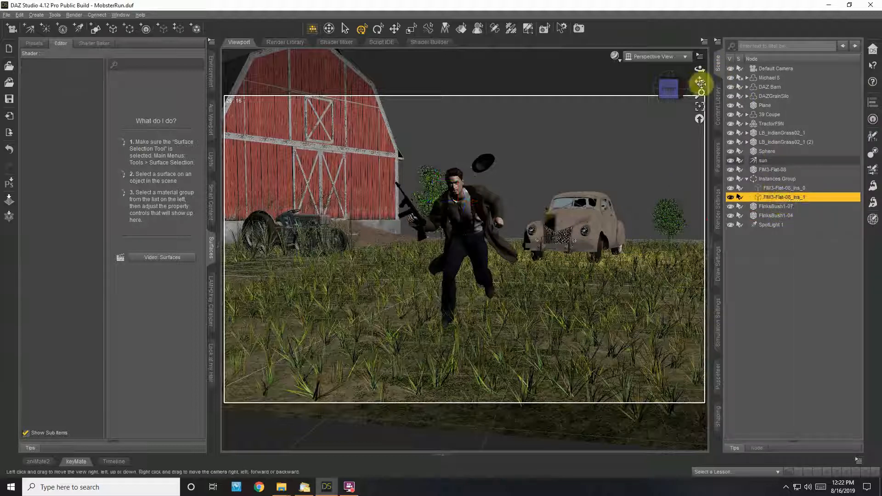
left_click(718, 107)
left_click(723, 169)
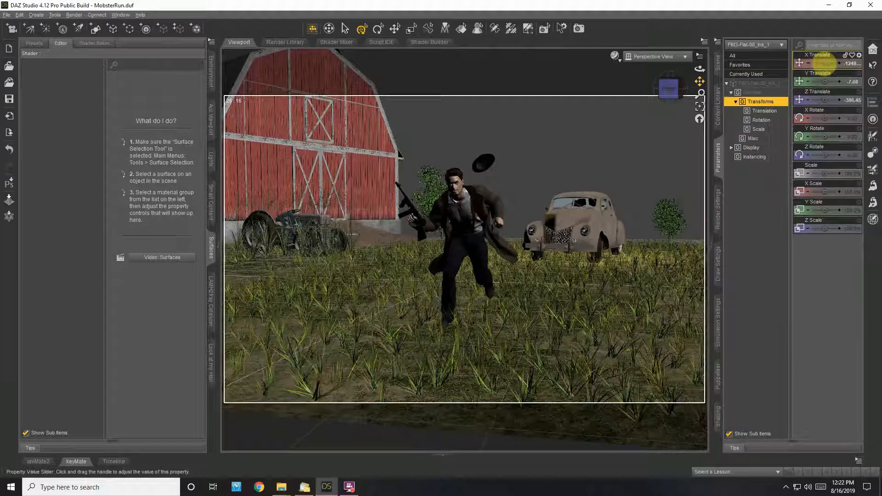
mouse_move(823, 63)
left_mouse_down()
mouse_move(833, 64)
mouse_move(823, 63)
left_mouse_up()
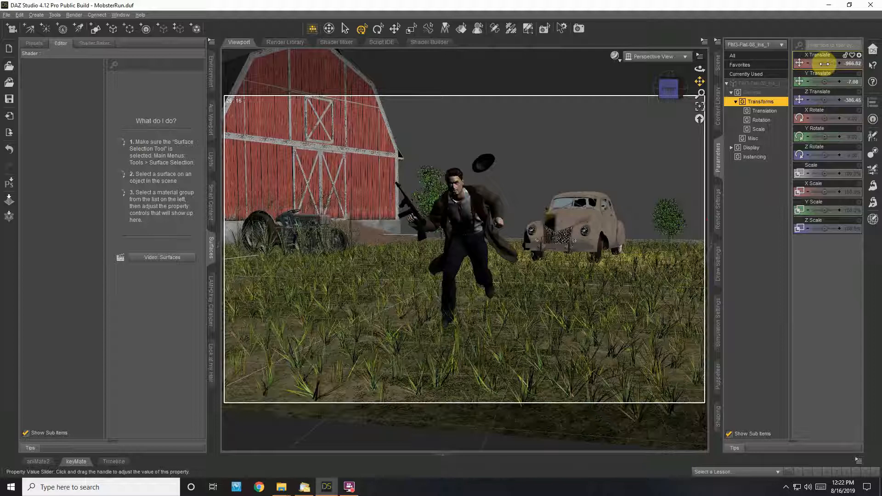
Step: Scale the LB_IndianGrass02_1 clump by the tractor down to about 67%
left_click(719, 64)
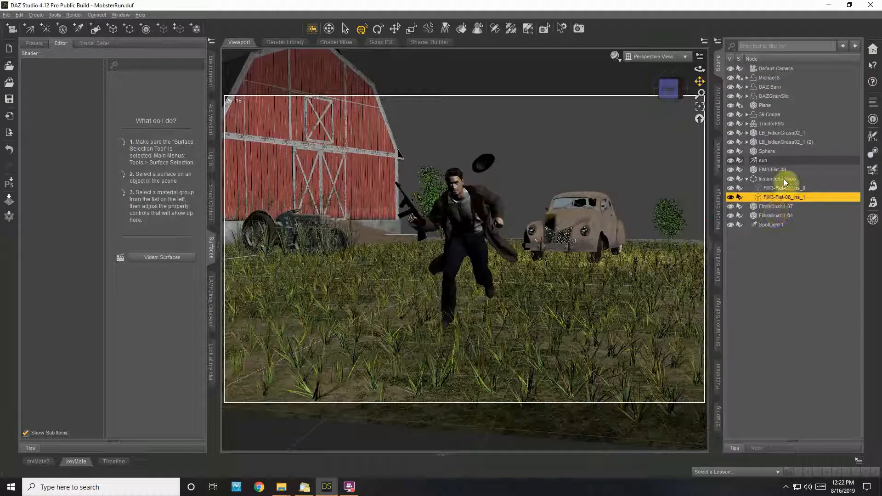
left_click(718, 159)
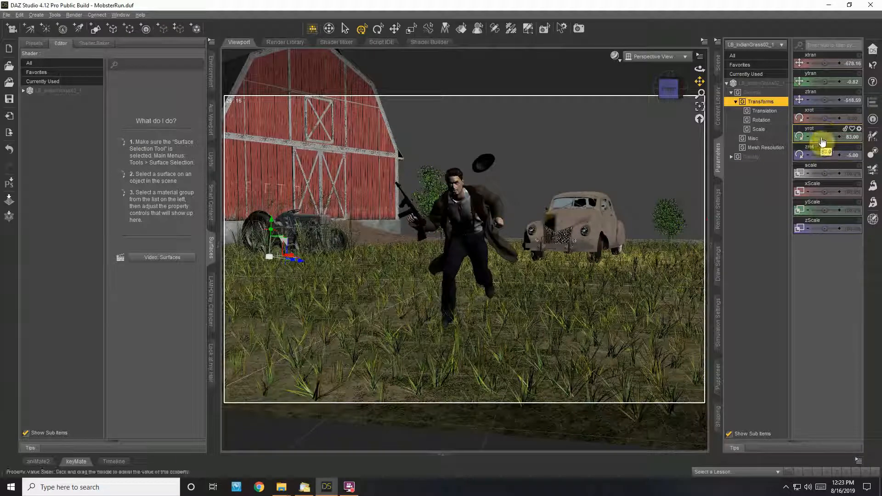
mouse_move(823, 173)
left_mouse_down()
mouse_move(813, 173)
mouse_move(827, 171)
left_mouse_up()
Step: Scale the second Indian grass clump, LB_IndianGrass02_1 (2), down to about 76%
left_click(782, 45)
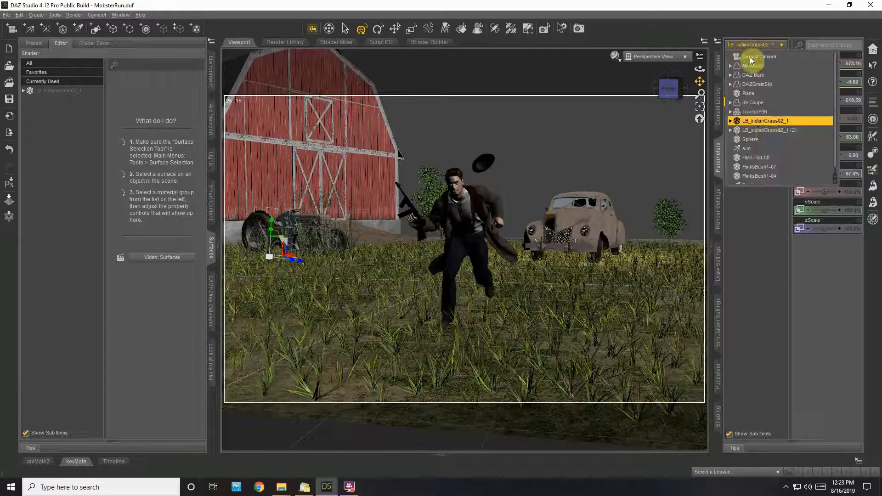
left_click(767, 131)
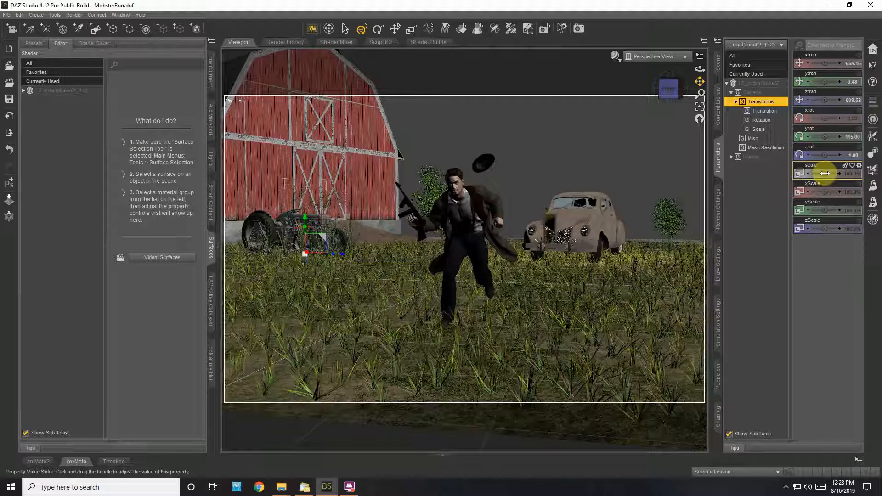
left_click_drag(826, 173, 823, 173)
left_click_drag(823, 174, 834, 175)
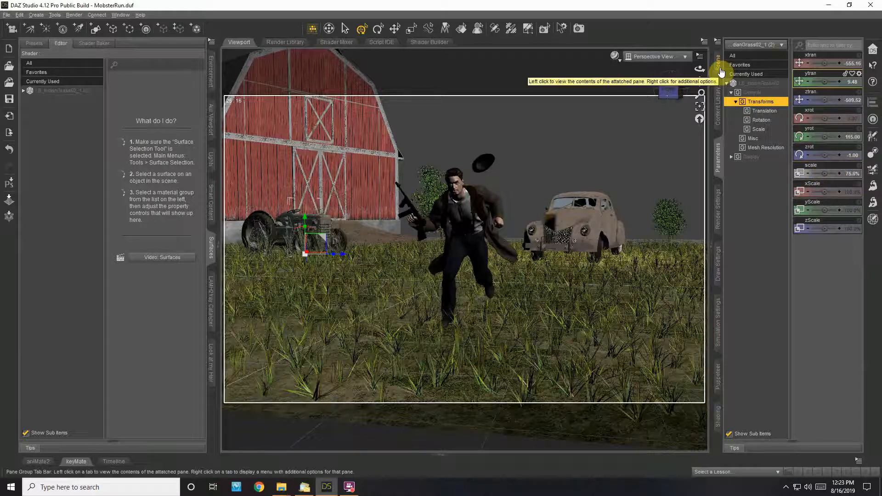
Step: Load the FIM3-Flat-06 flat grass tile from the Flinks Instant Meadow 3 grass Tiles content into the scene
left_click(717, 110)
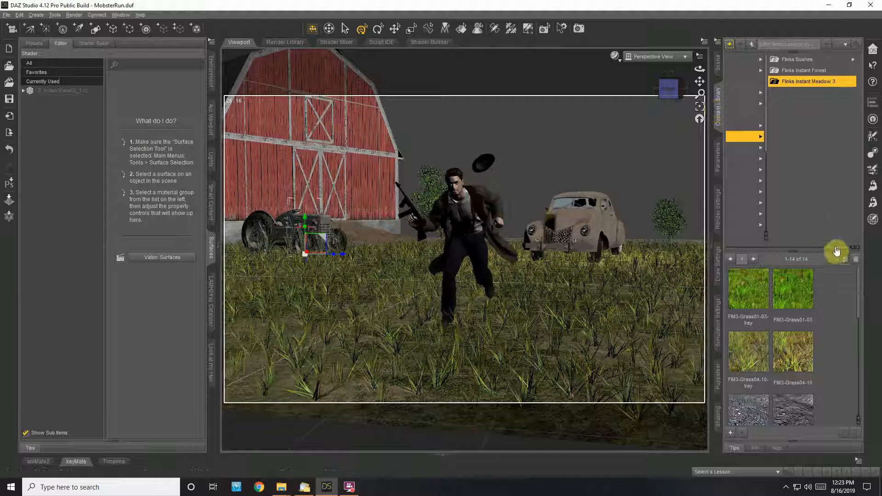
left_click_drag(829, 252, 757, 256)
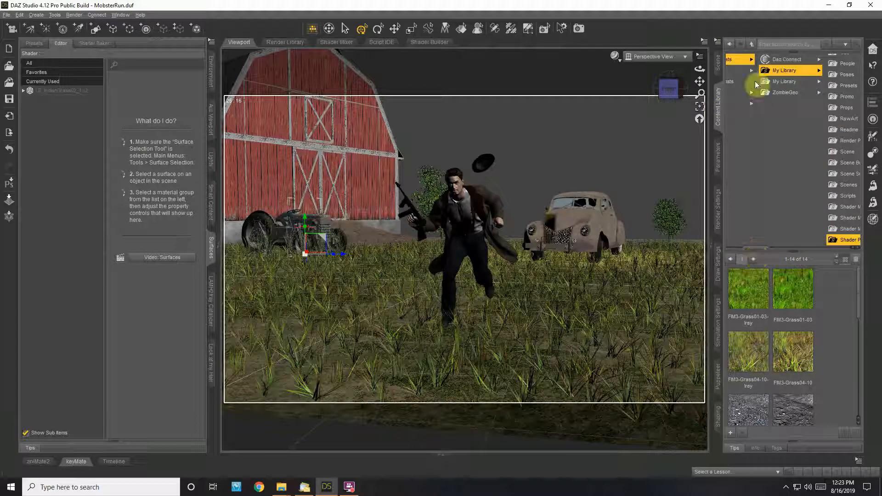
left_click(745, 74)
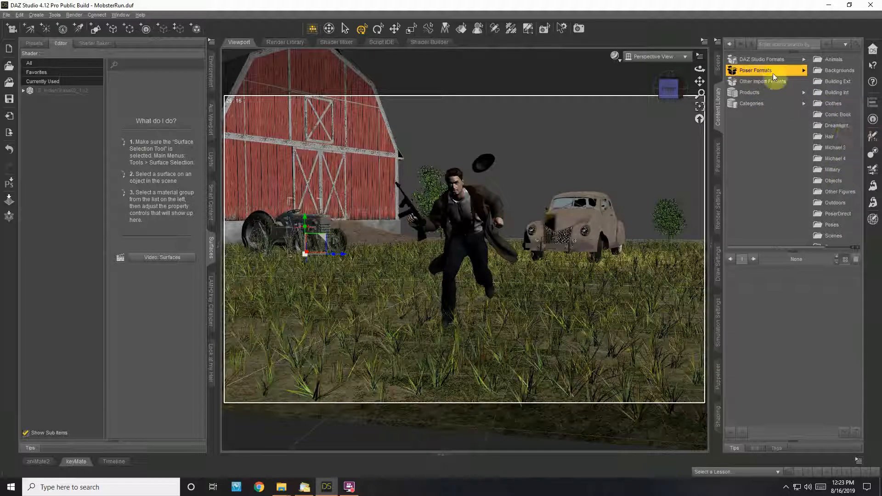
left_click(851, 159)
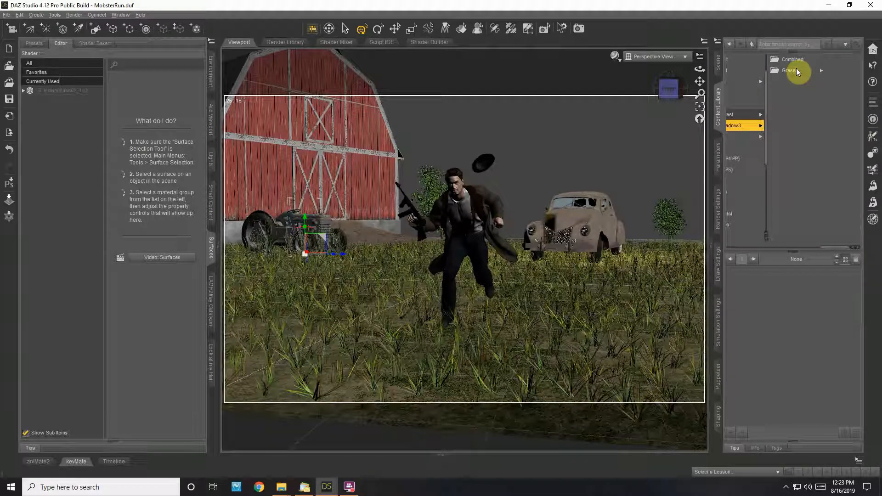
left_click(796, 71)
left_click(833, 84)
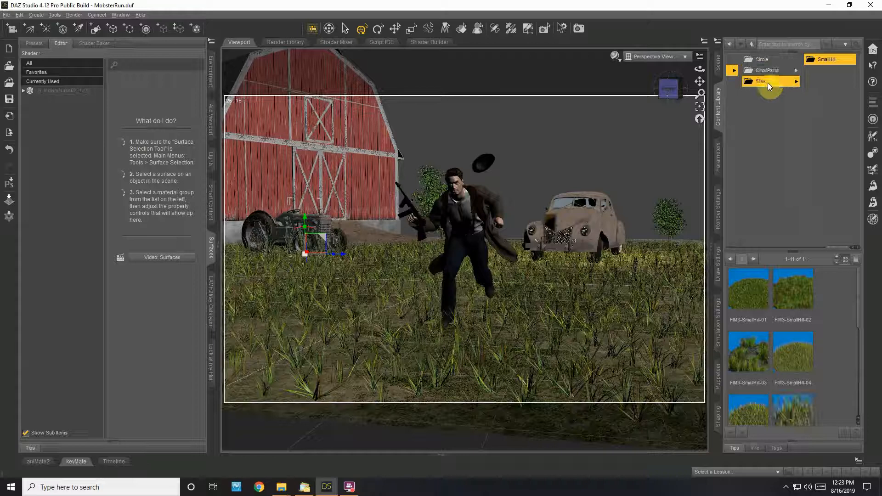
left_click(768, 82, "shift")
left_click(823, 60)
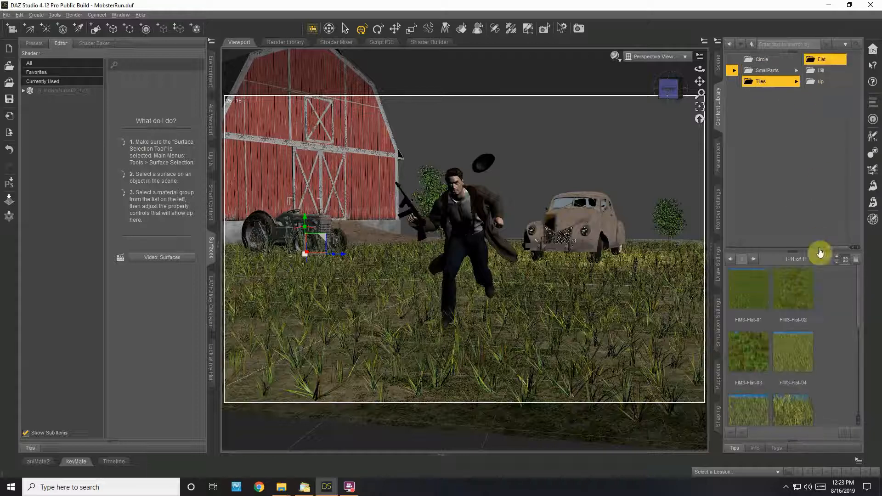
left_click_drag(857, 288, 869, 319)
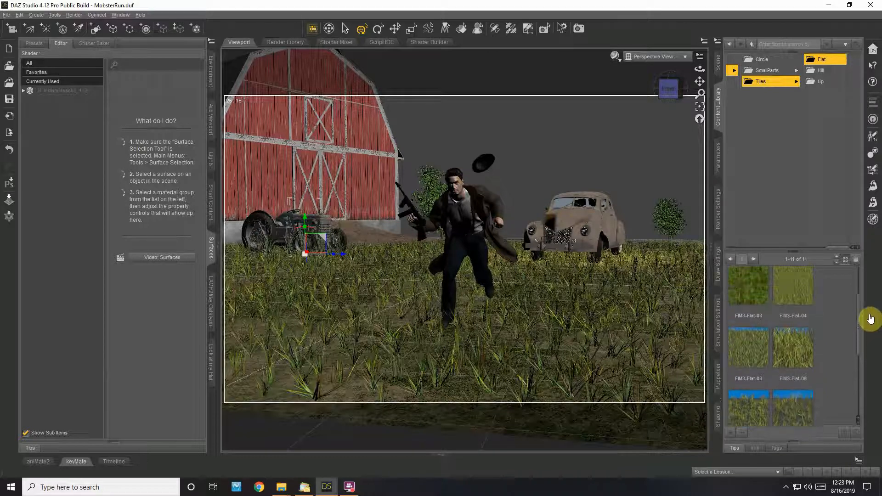
double_click(798, 348)
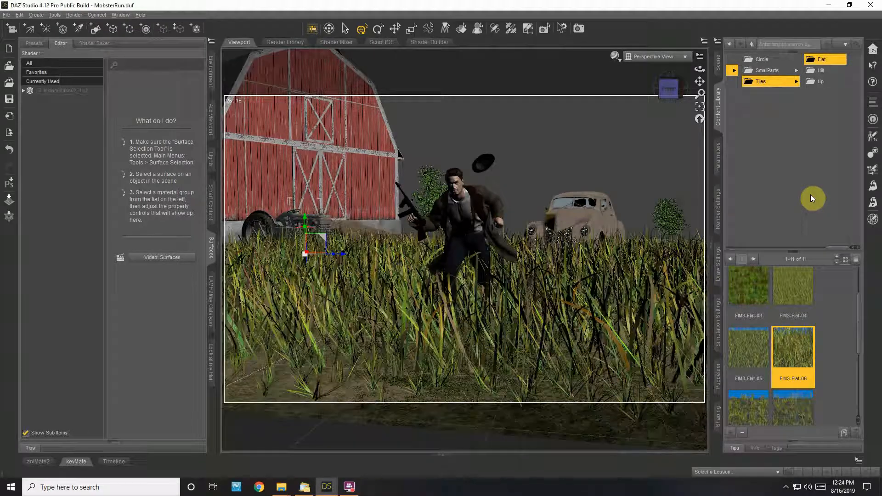
Step: Scale the new FIM3-Flat-06 grass to 34.7% with X scale 122%, and move it to about X 141.76, Y -35.96, Z 499.44
left_click(720, 155)
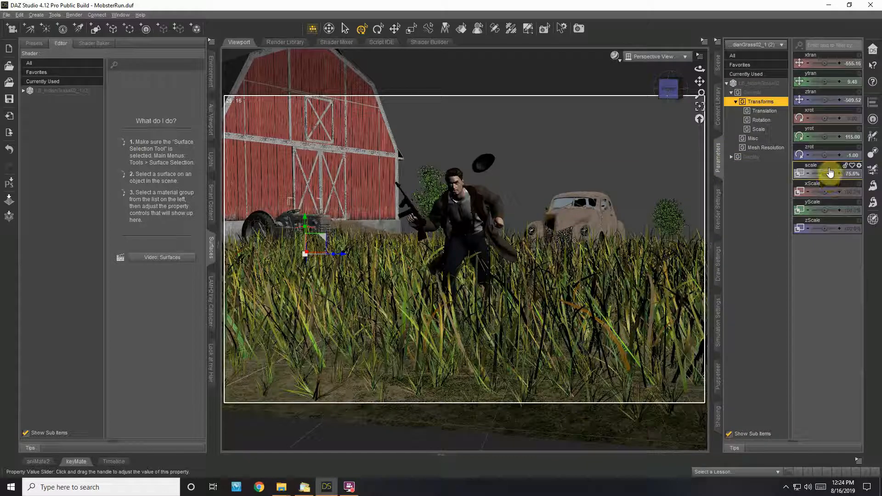
left_click(763, 48)
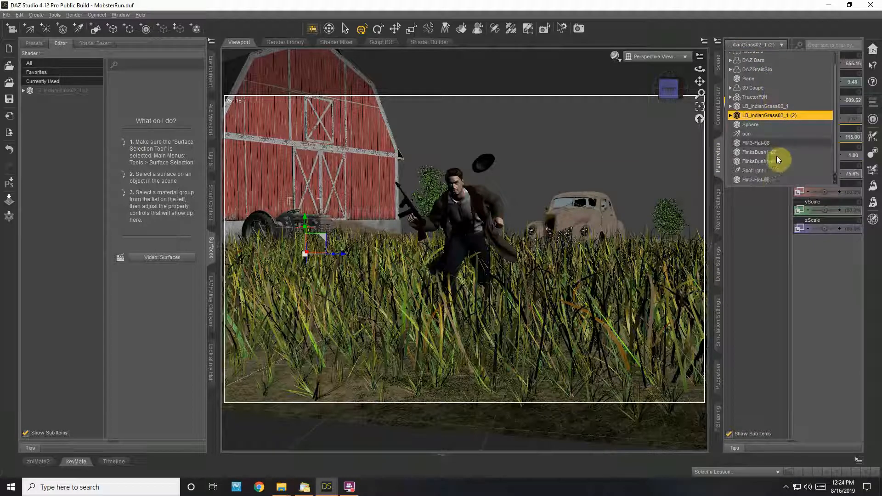
left_click(756, 180)
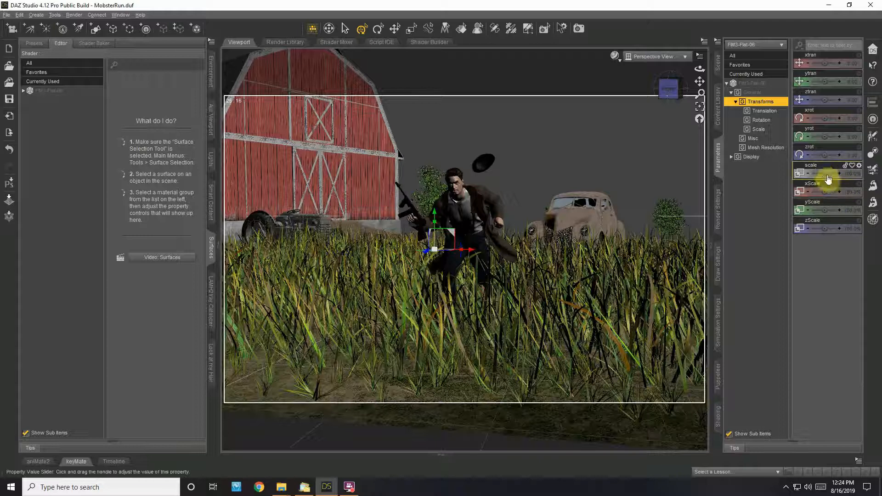
mouse_move(825, 174)
left_mouse_down()
mouse_move(806, 173)
mouse_move(814, 173)
left_mouse_up()
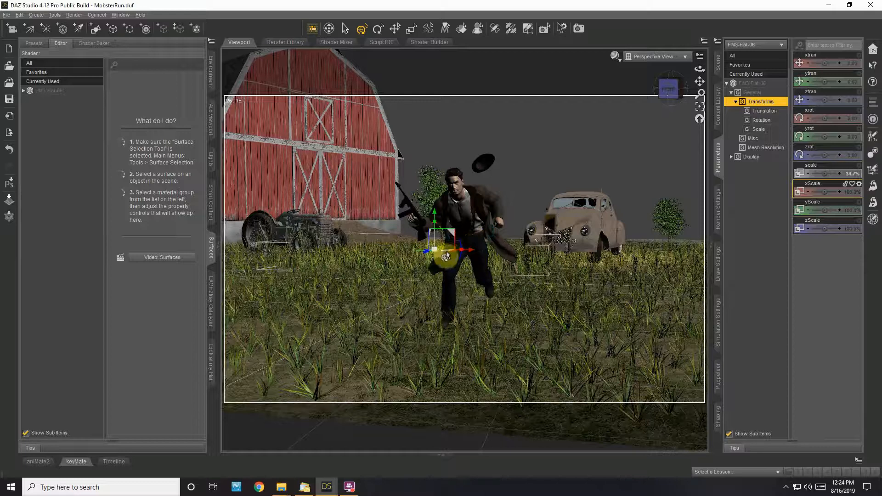
left_click_drag(450, 255, 474, 323)
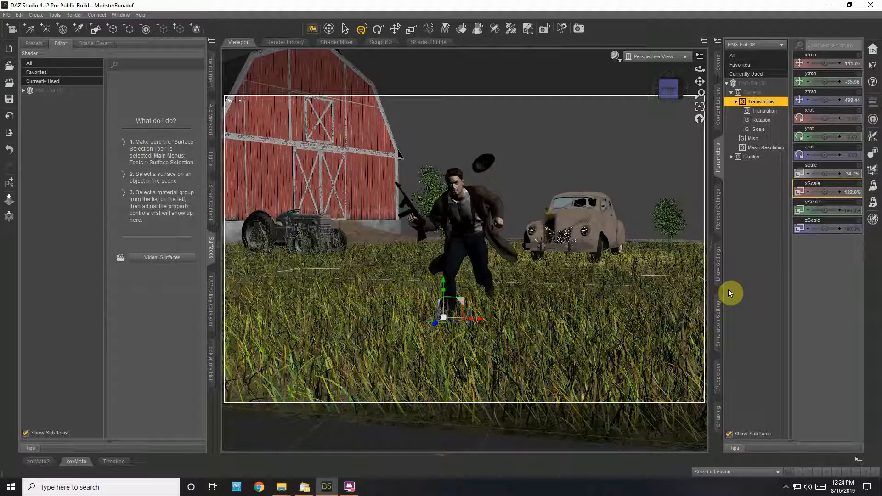
Step: Apply the SimonWM expression SWM O.M.G. to the running mobster's head at about 60%
left_click(454, 188)
left_click(699, 107)
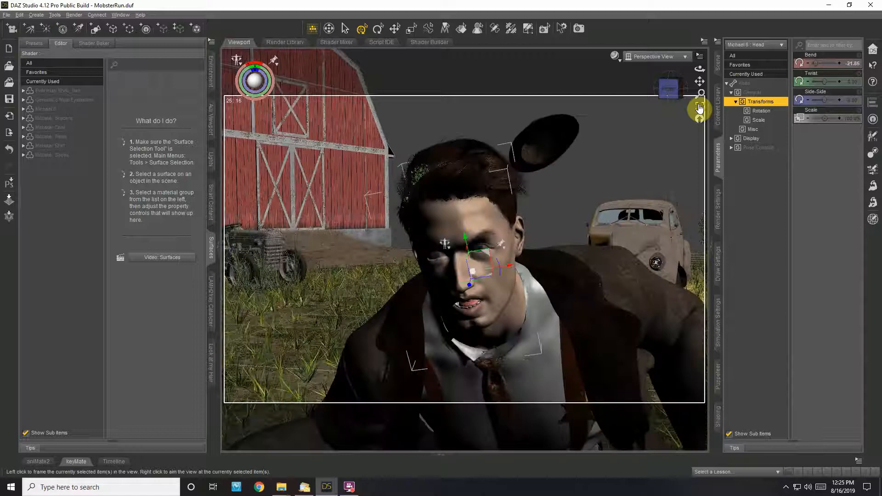
left_click_drag(699, 69, 700, 70)
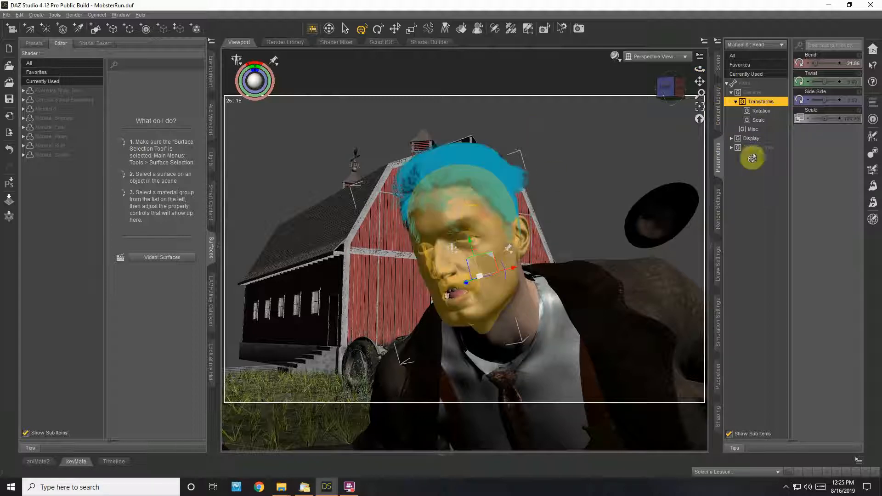
left_click(731, 148)
left_click(737, 157)
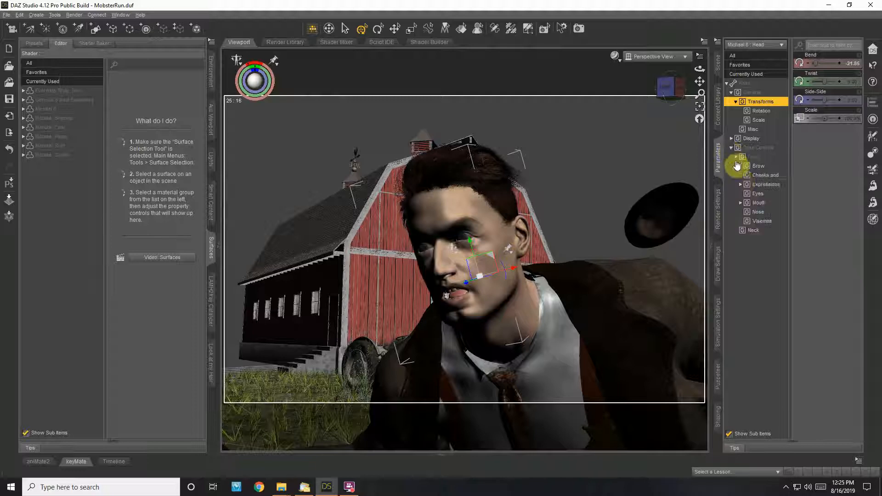
left_click(741, 184)
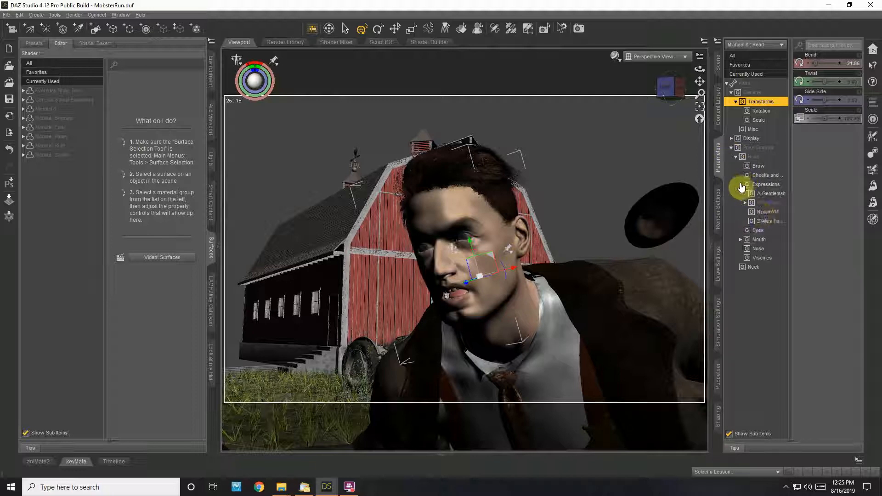
left_click(768, 212)
scroll(836, 255, "down", 4)
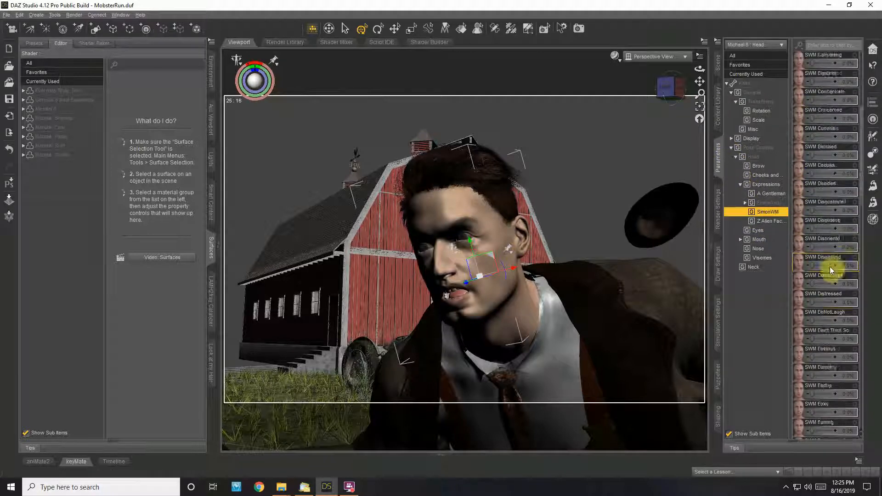
scroll(828, 297, "down", 7)
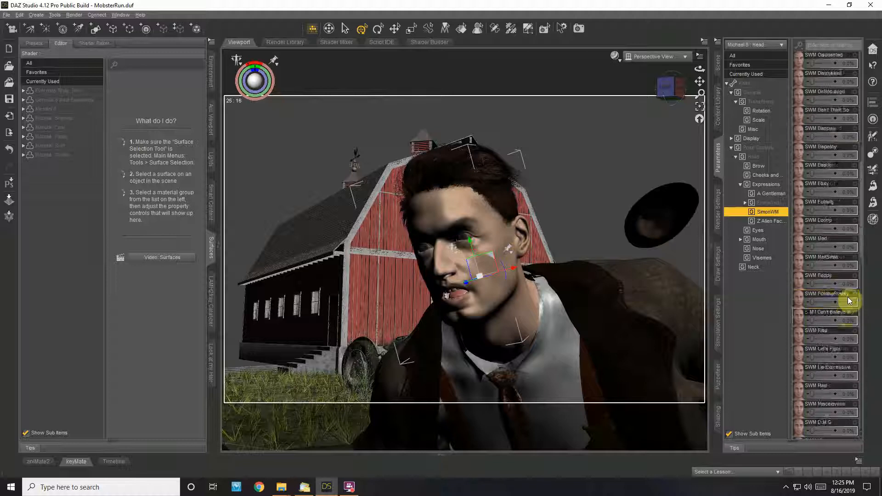
scroll(841, 294, "down", 2)
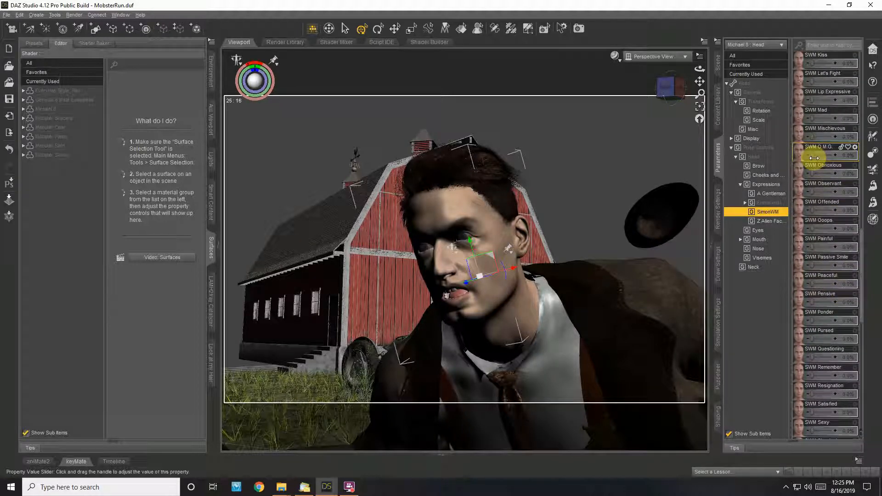
left_click_drag(820, 156, 824, 155)
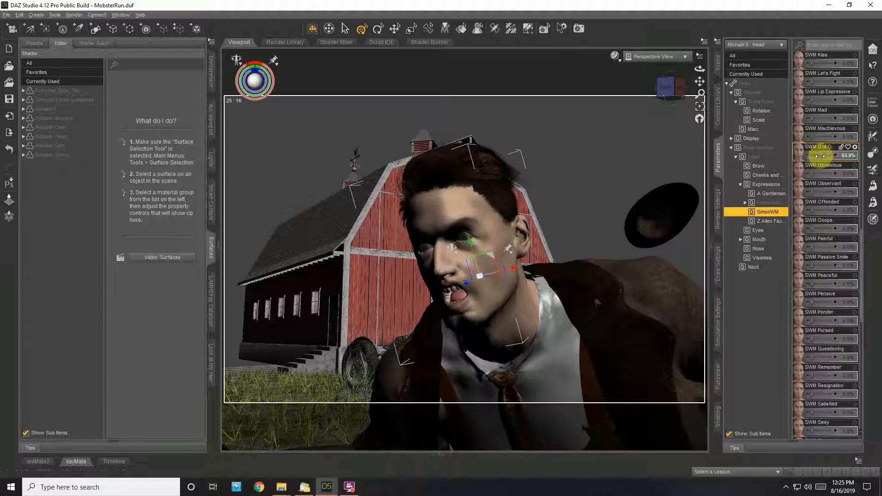
Step: View the scene through the Default Camera and hide the sun light
left_click(684, 56)
left_click(666, 16)
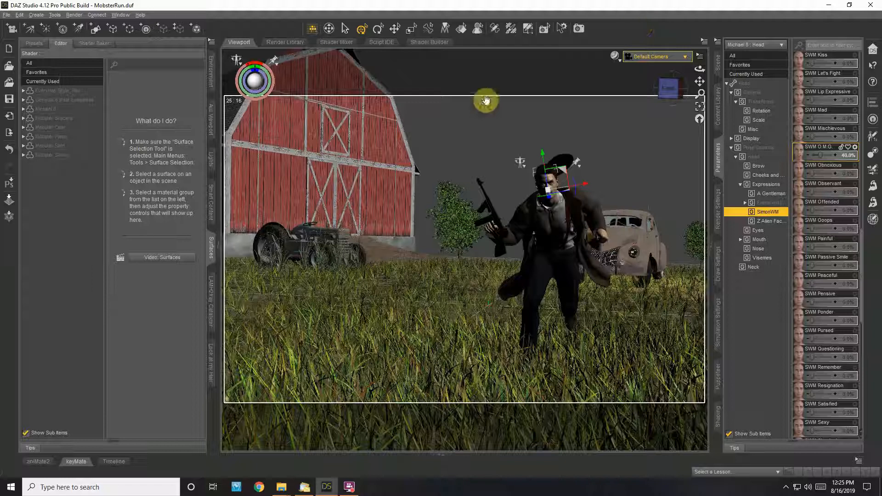
left_click(718, 69)
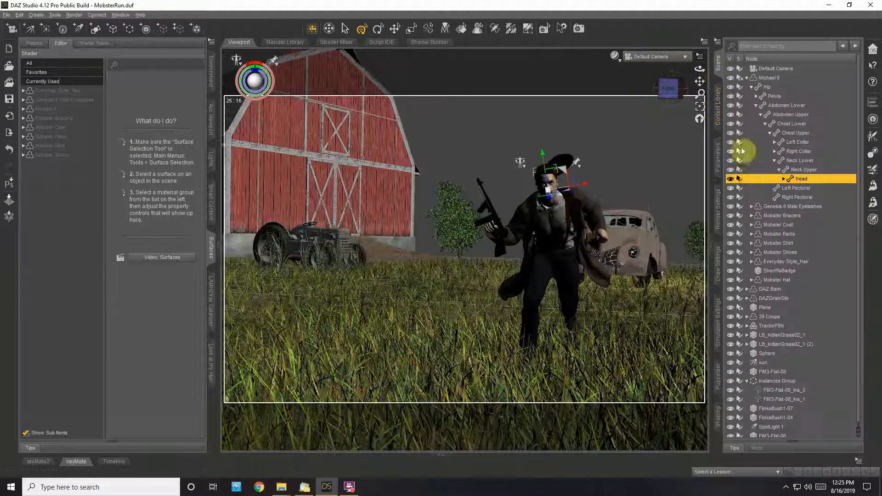
left_click(747, 78)
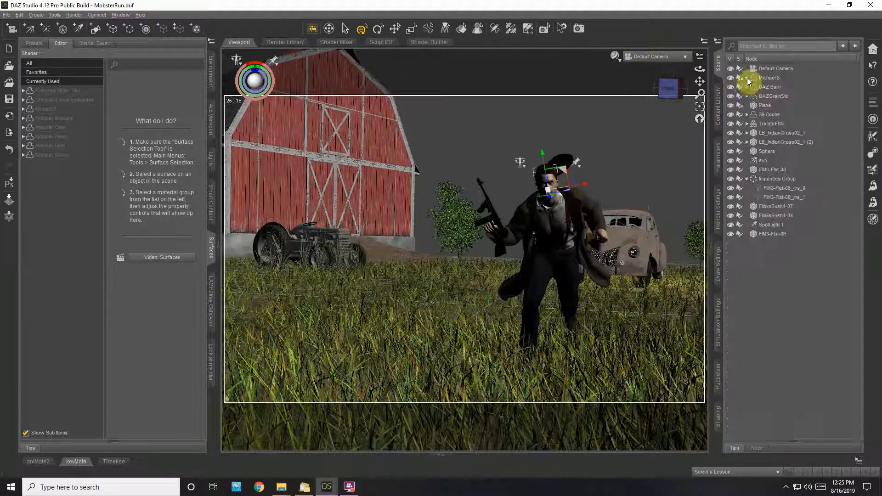
left_click(732, 162)
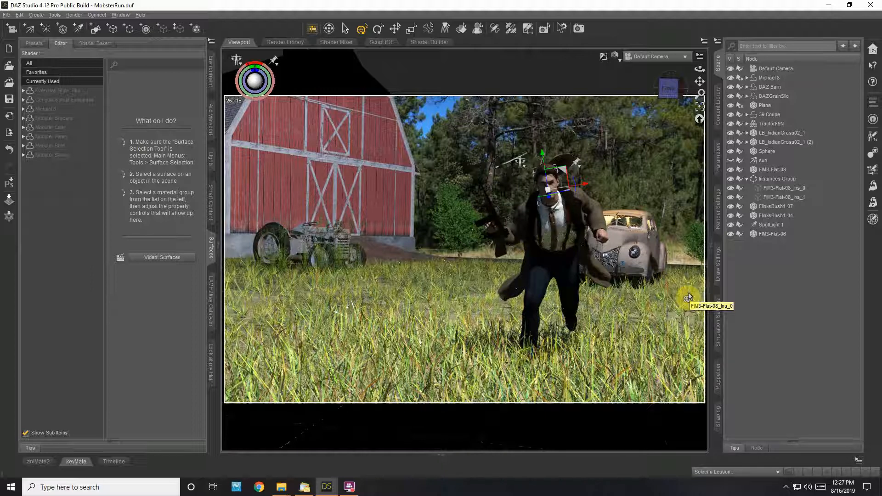
Step: Move the grass instance FIM3-Flat-08_ins_0 back to a Z Translate of about -958.58
left_click(688, 299)
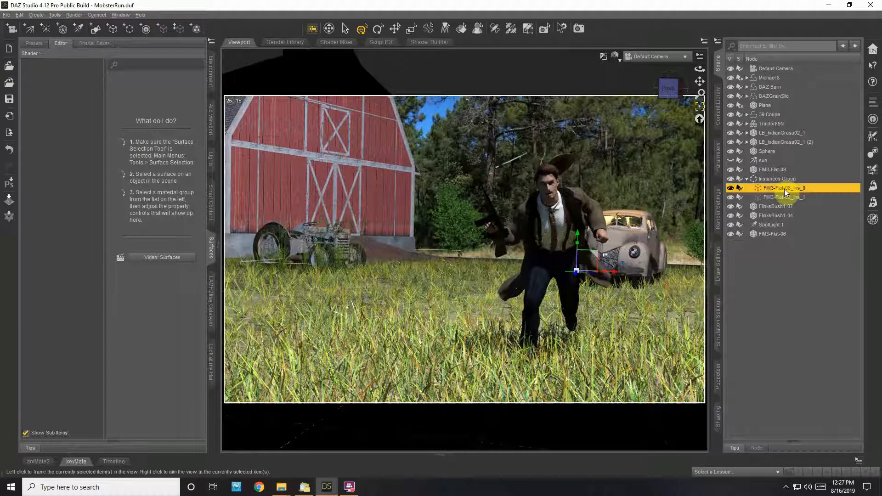
left_click(718, 157)
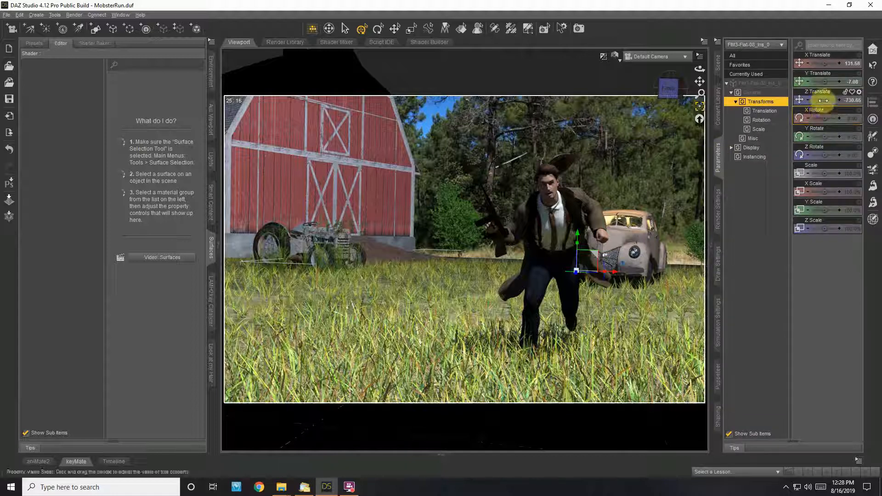
mouse_move(823, 100)
left_click_drag(822, 100, 824, 100)
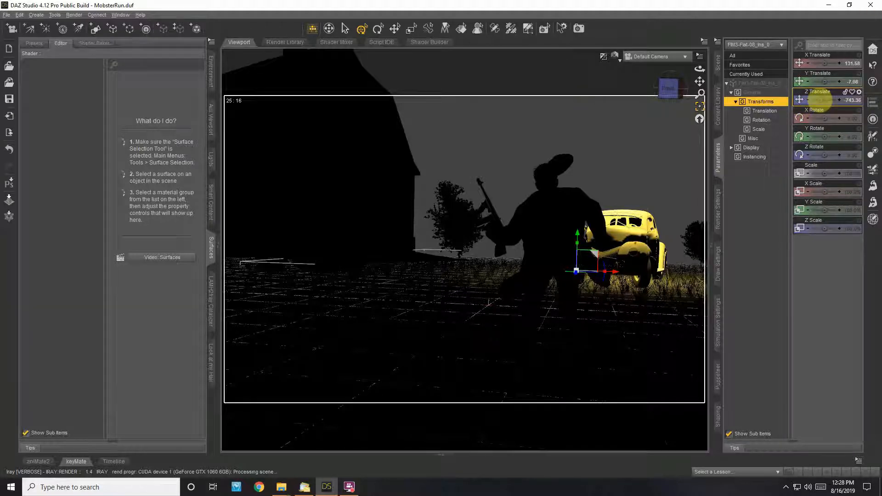
mouse_move(823, 100)
left_mouse_down()
mouse_move(811, 102)
mouse_move(829, 102)
mouse_move(813, 88)
left_mouse_up()
Step: Select the original FIM3-Flat-08 grass and move it back to a Z translation of about 189.89
left_click(760, 45)
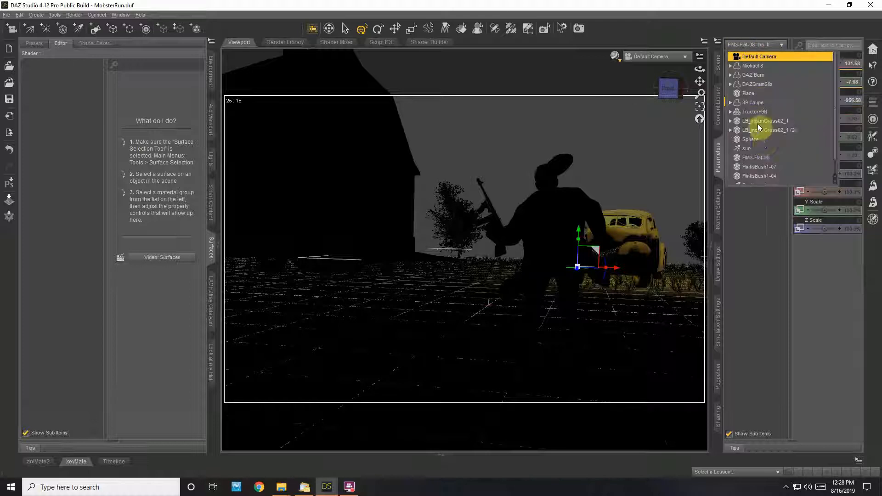
left_click(681, 271)
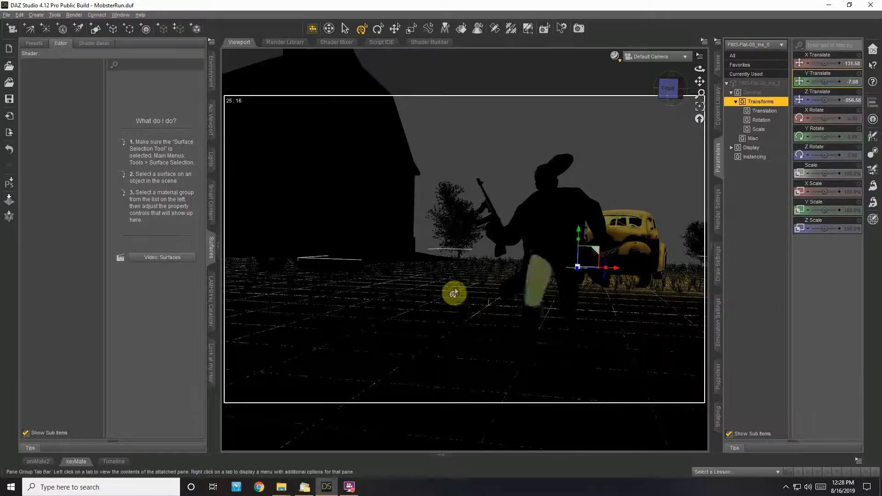
left_click(482, 300)
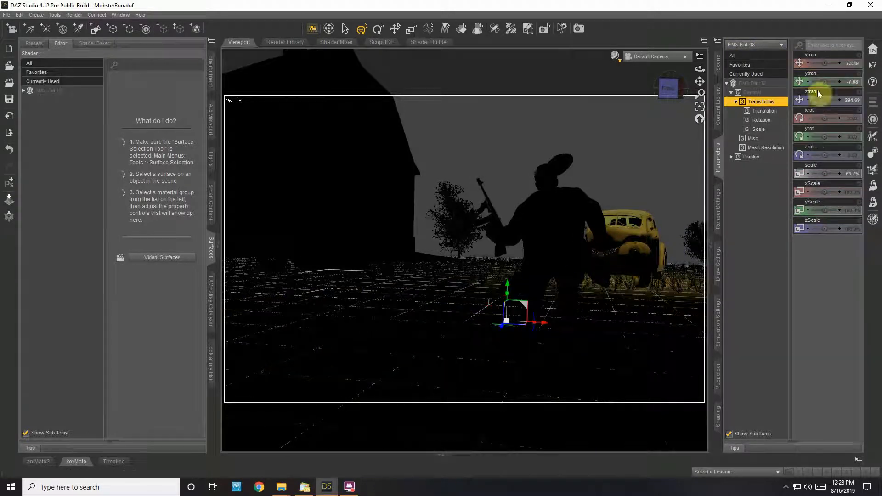
mouse_move(821, 100)
left_mouse_down()
mouse_move(788, 100)
mouse_move(829, 100)
left_mouse_up()
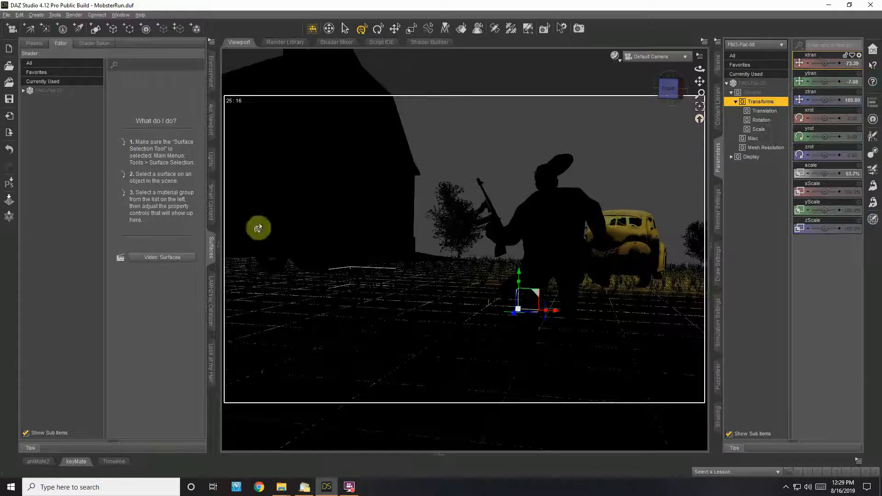
Step: Group all scene items except the Default Camera, the mobster figure, the Plane and the sun, and hide the new group
left_click(718, 65)
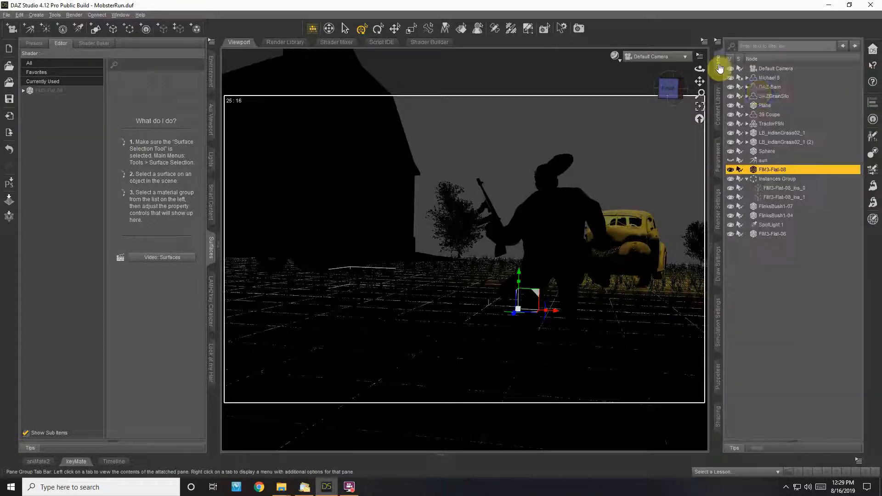
left_click(777, 88)
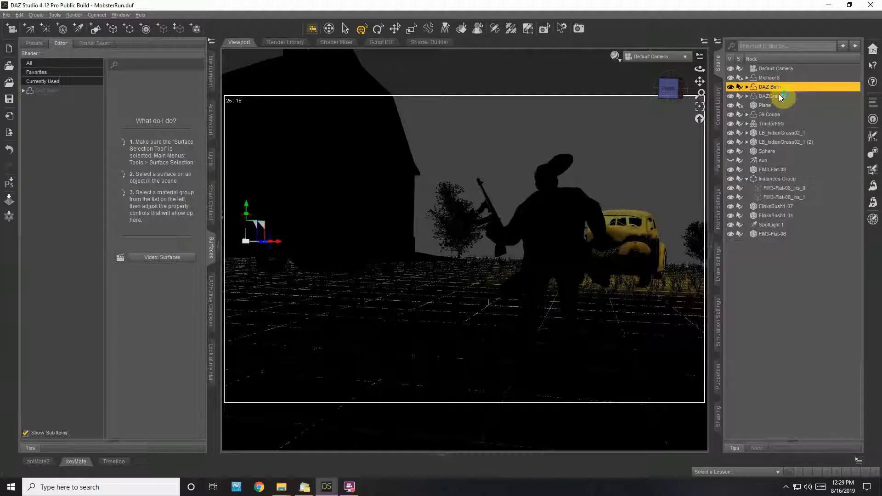
left_click(779, 97, "ctrl")
left_click(780, 115, "ctrl")
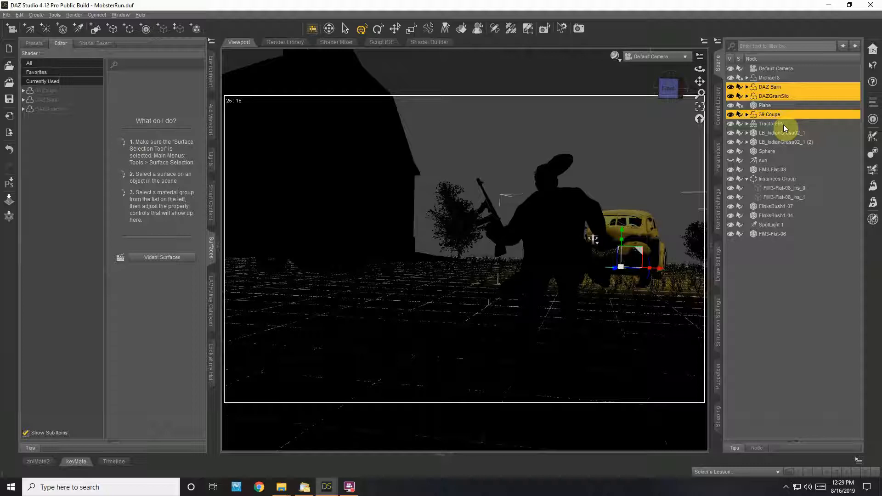
left_click(777, 124, "ctrl")
left_click(782, 133, "ctrl")
left_click(781, 142, "ctrl")
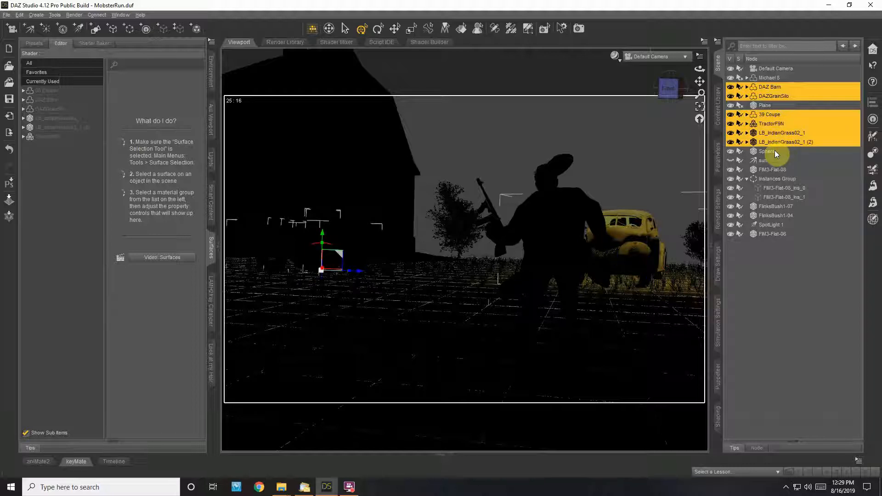
left_click(775, 151, "ctrl")
left_click(778, 171, "ctrl")
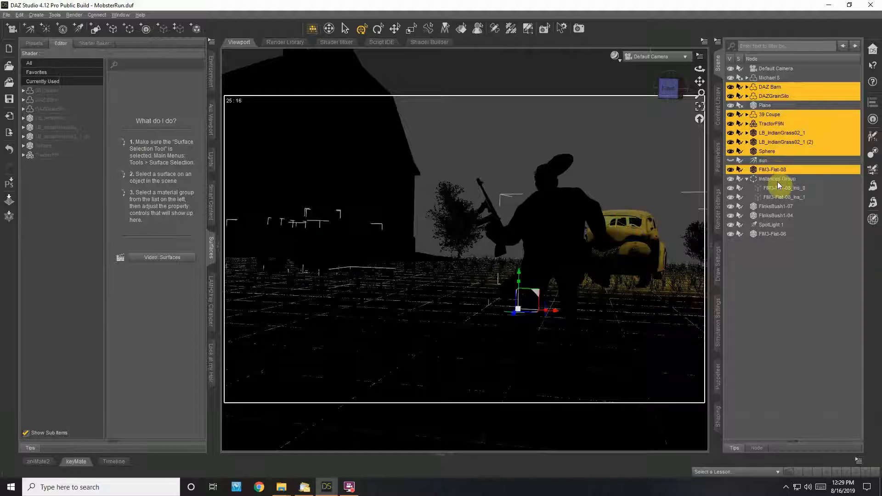
left_click(782, 179, "ctrl")
left_click(785, 206, "ctrl")
left_click(785, 216, "ctrl")
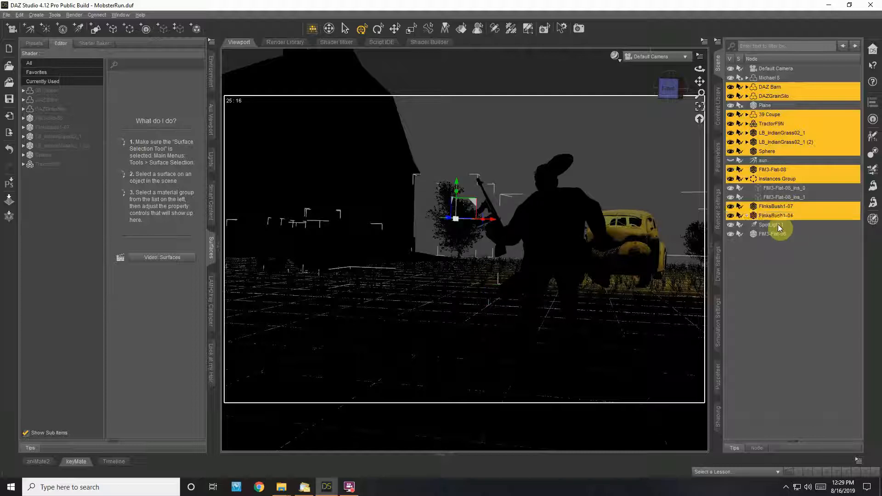
left_click(780, 225, "ctrl")
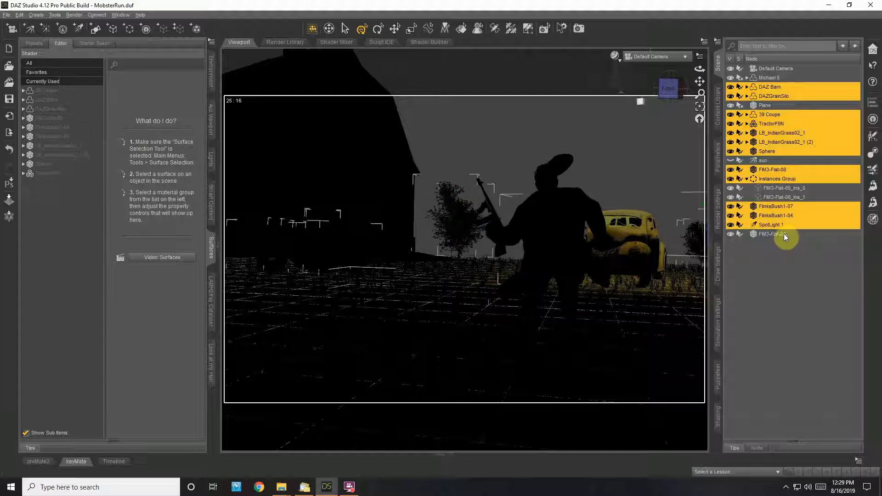
left_click(786, 234, "ctrl")
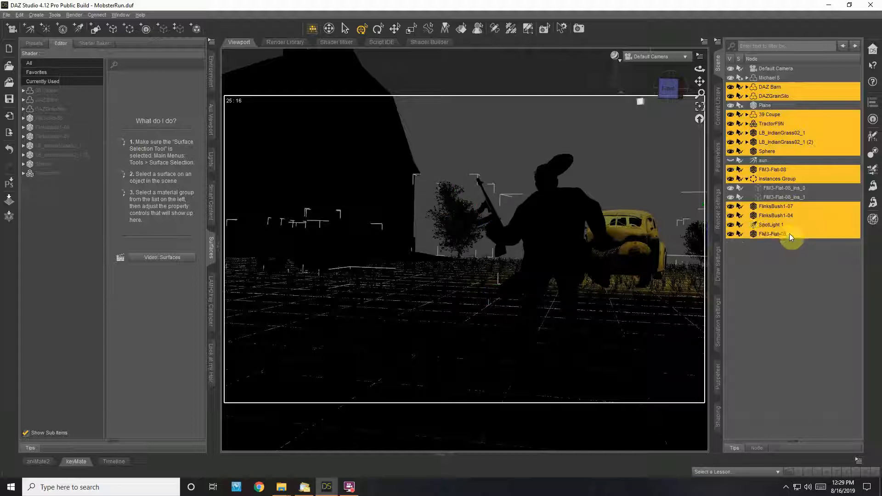
left_click(718, 40)
mouse_move(736, 77)
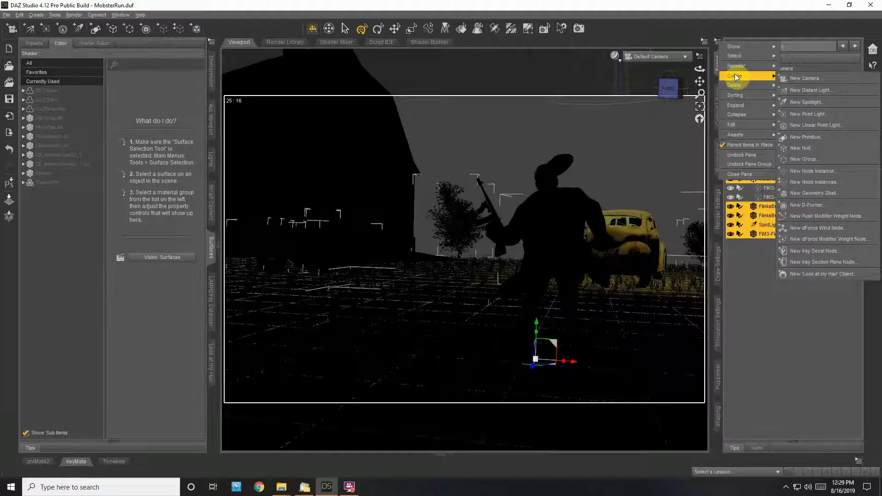
left_click(821, 160)
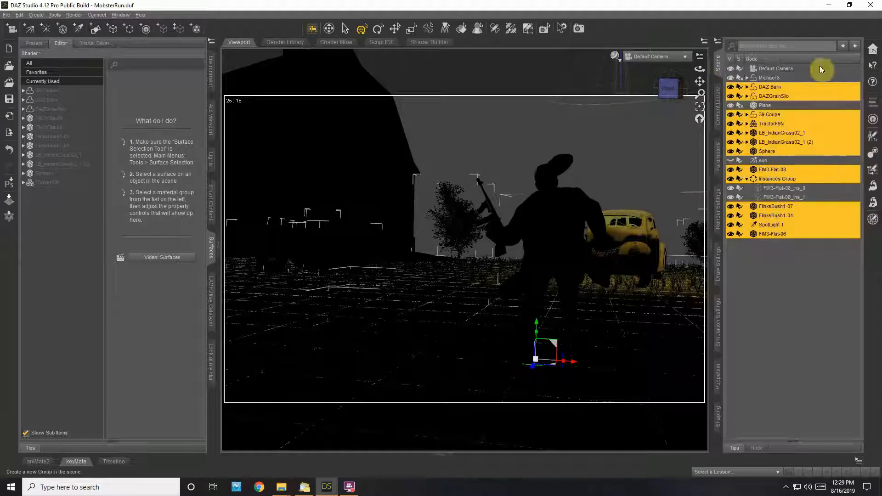
left_click(457, 261)
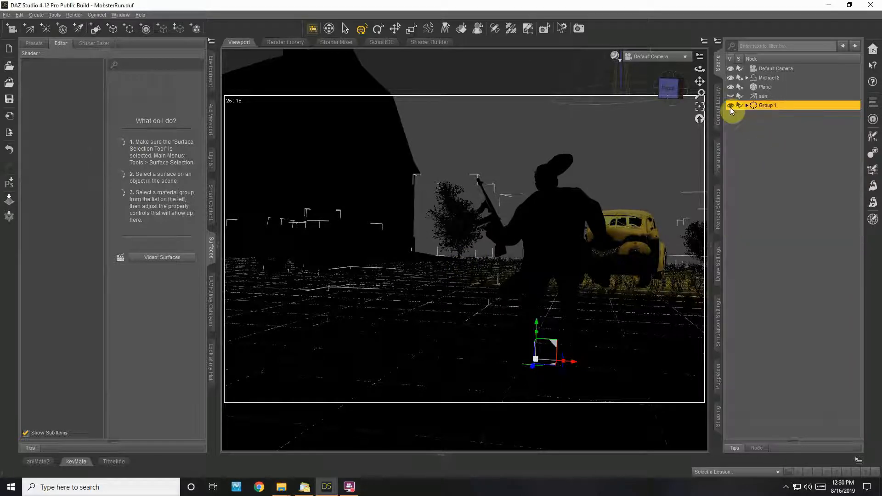
left_click(731, 105)
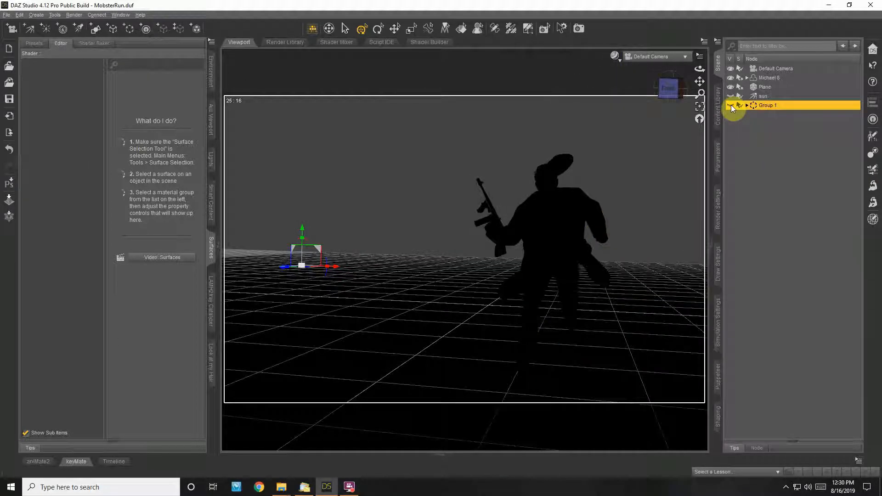
Step: Frame the mobster from behind in the Perspective View and create a new spotlight using the active viewport's transforms
left_click(684, 57)
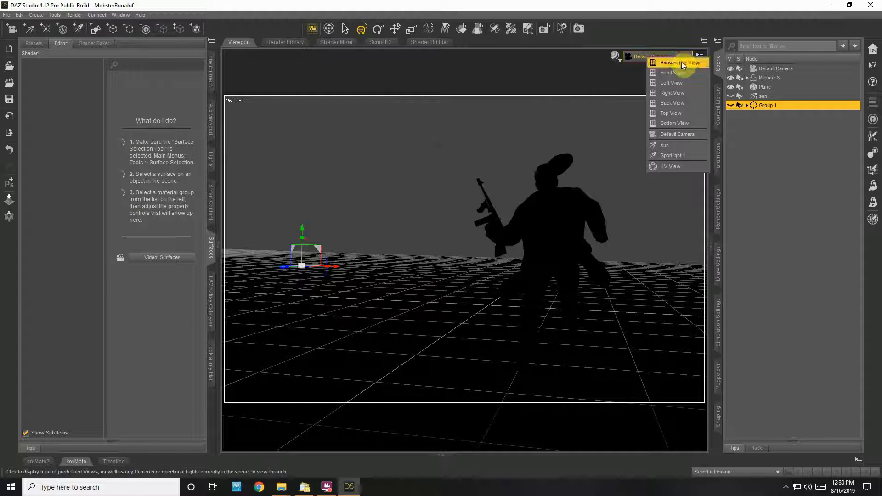
left_click(682, 62)
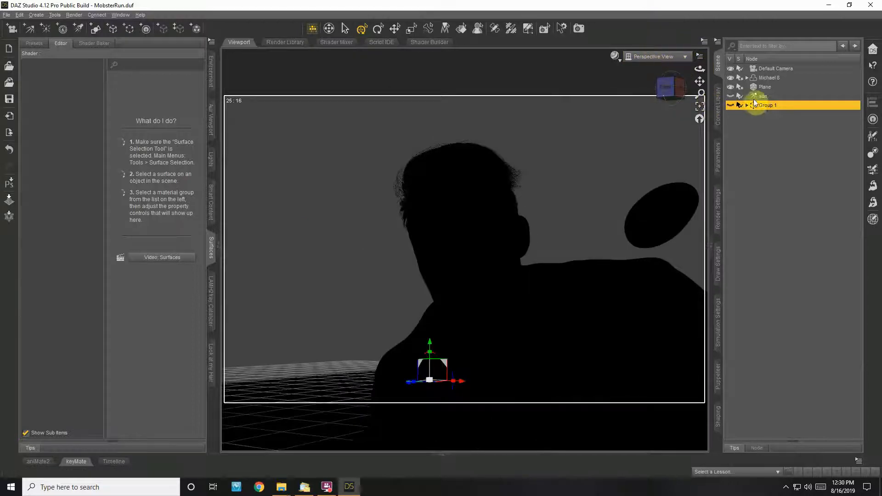
left_click(769, 78)
left_click(700, 107)
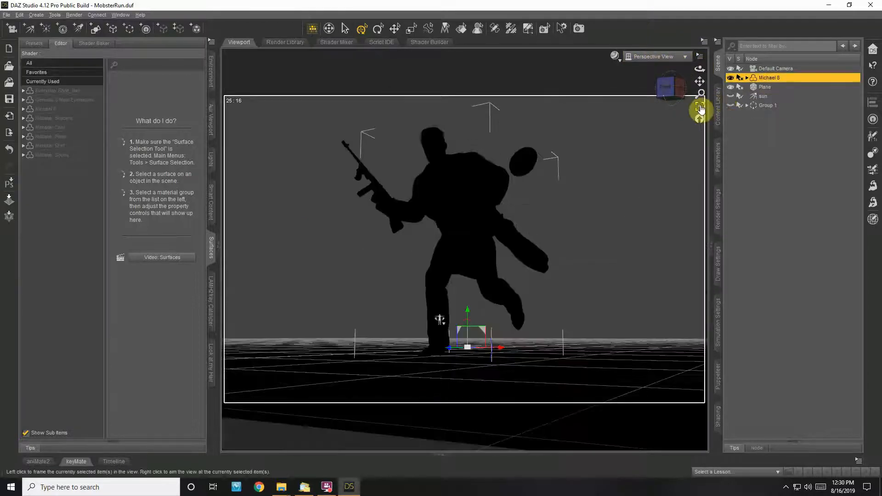
left_click_drag(699, 72, 721, 85)
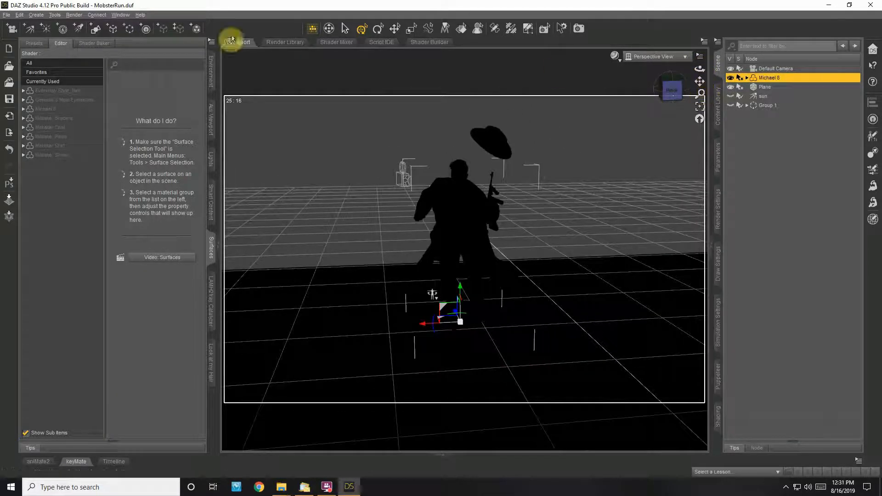
left_click(36, 15)
left_click(51, 50)
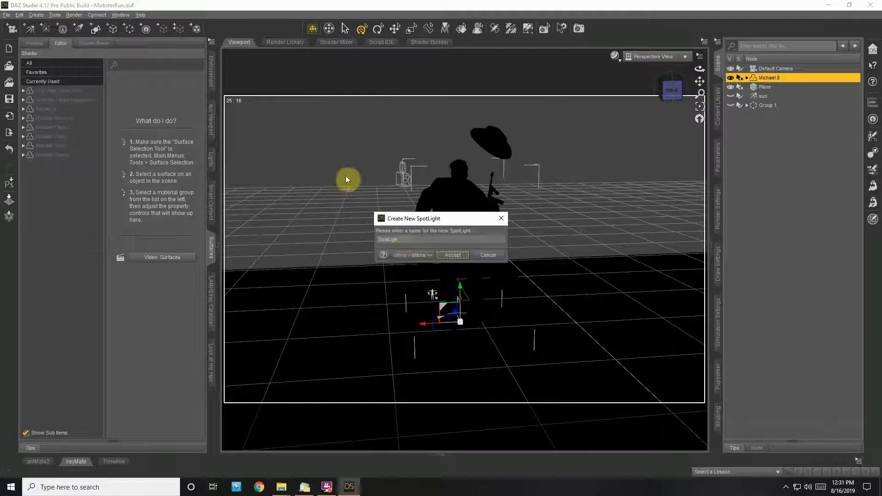
left_click(413, 258)
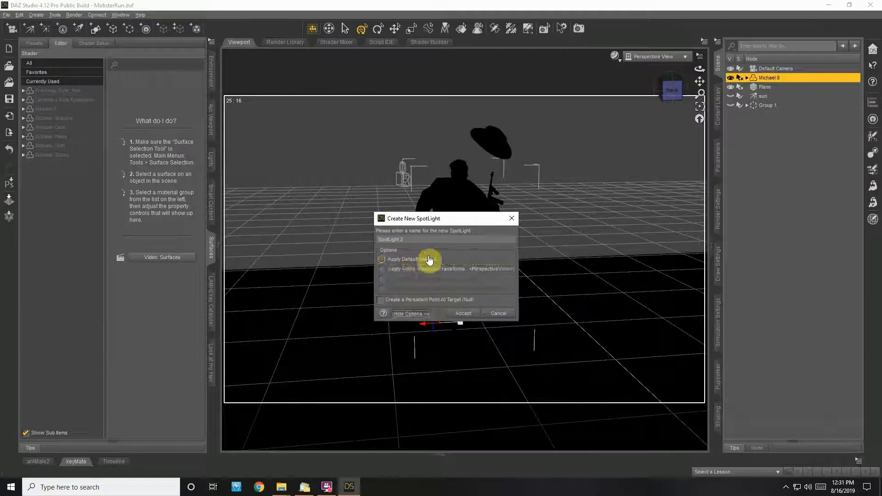
left_click(403, 270)
key("Return")
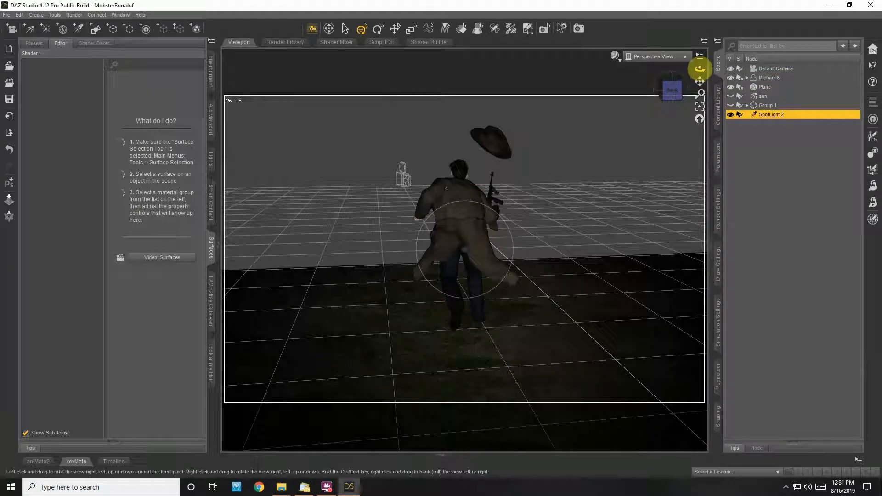
Step: Look through the new SpotLight 2 and orbit it slightly to adjust its aim at the mobster's back
left_click(684, 57)
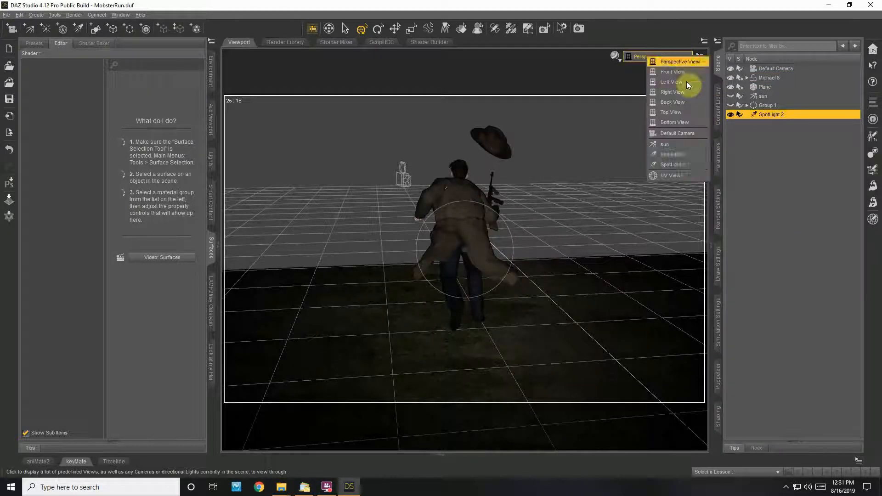
left_click(678, 164)
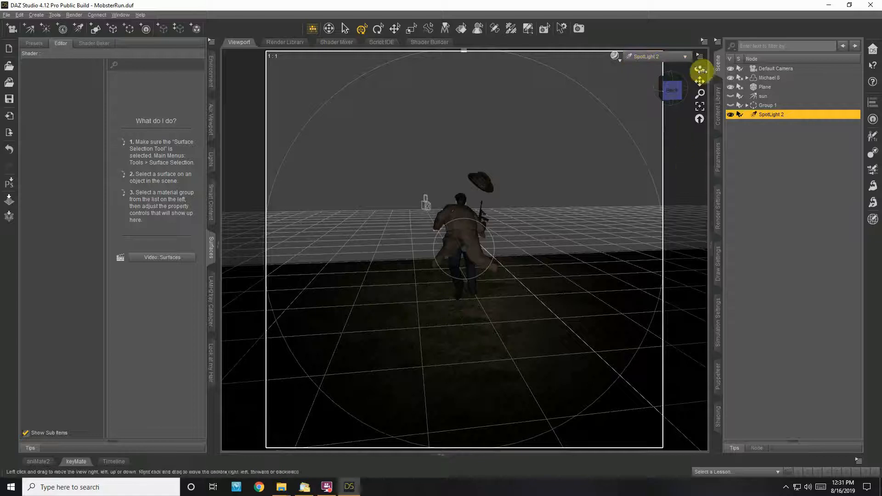
left_click_drag(700, 69, 701, 71)
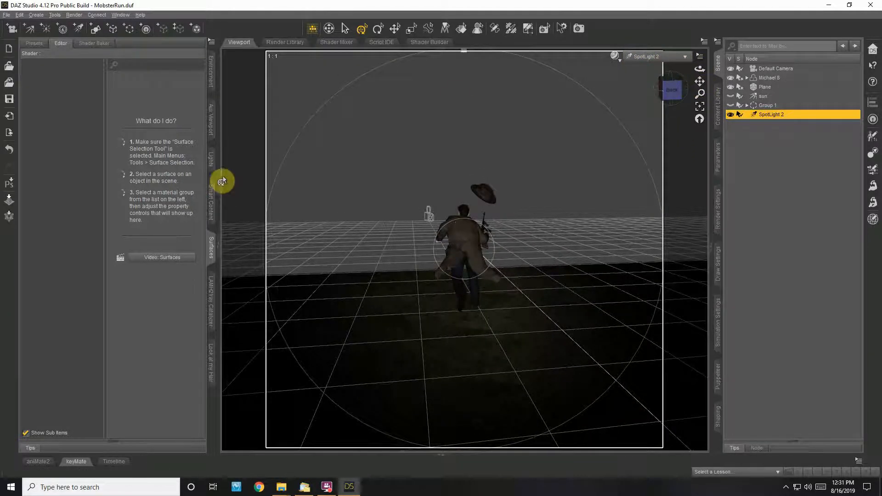
Step: Set SpotLight 2's light color to pure yellow (255, 255, 0)
left_click(216, 162)
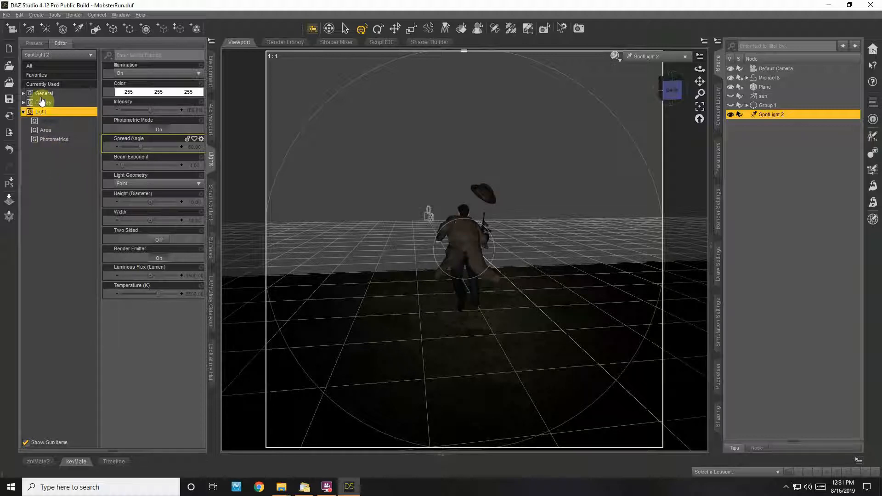
left_click(133, 91)
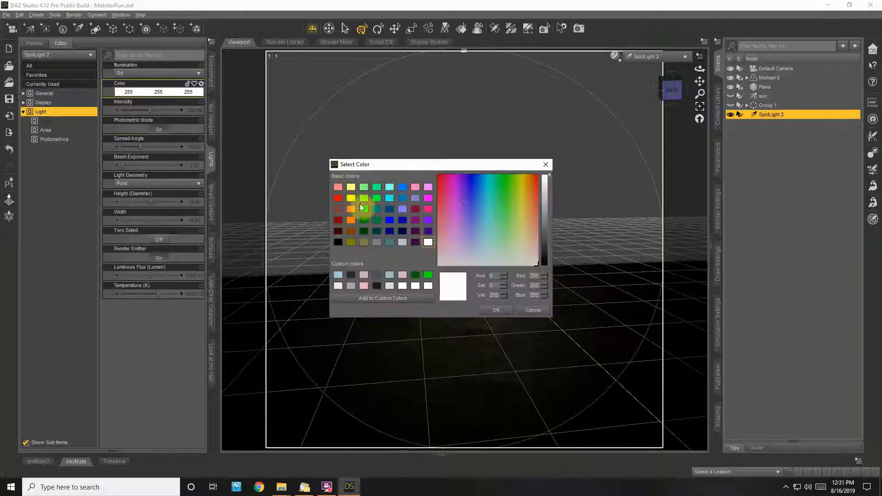
left_click(351, 198)
left_click(497, 310)
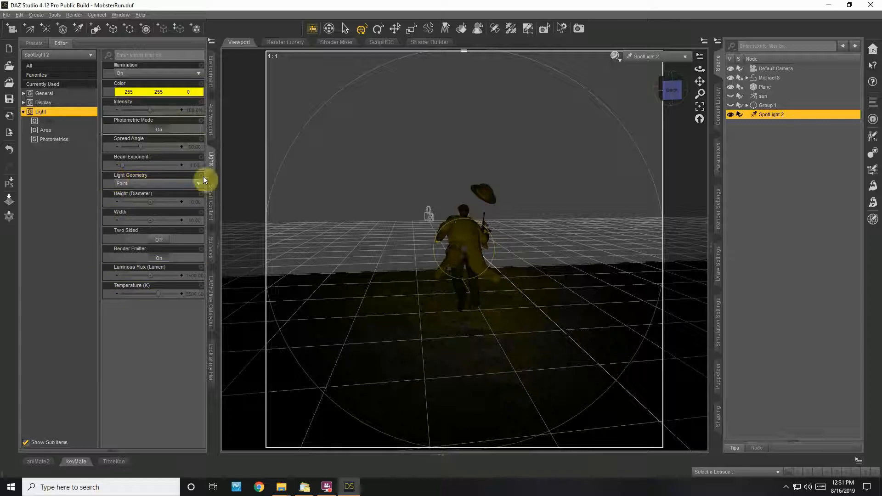
Step: Set SpotLight 2's temperature to 2000 K and its luminous flux to 150000 lumens
left_click(158, 295)
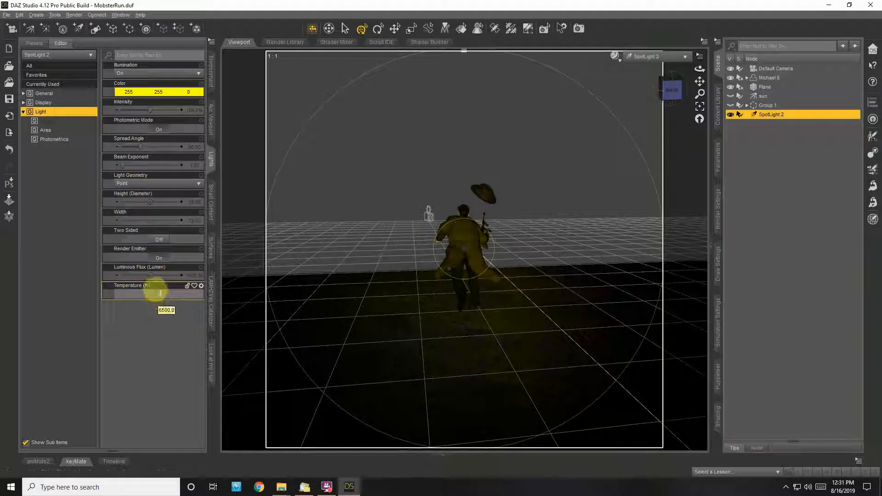
type("2000")
key("Return")
left_click(184, 279)
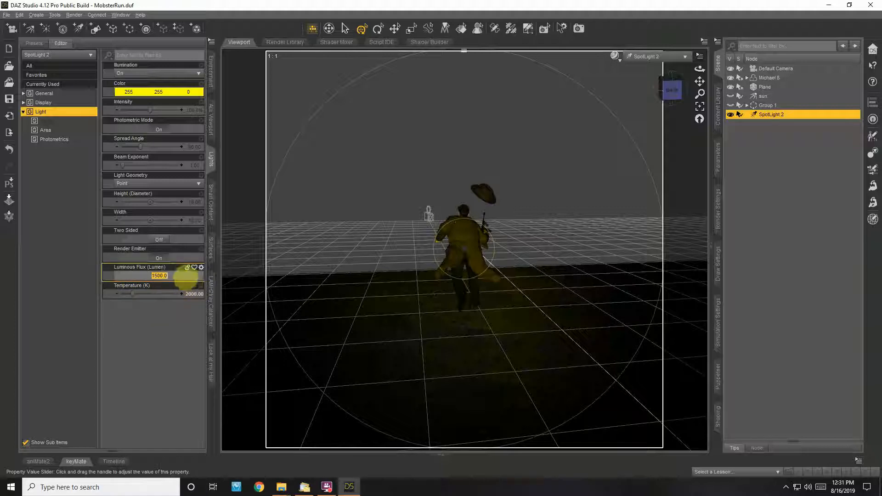
left_click(163, 277)
type("00")
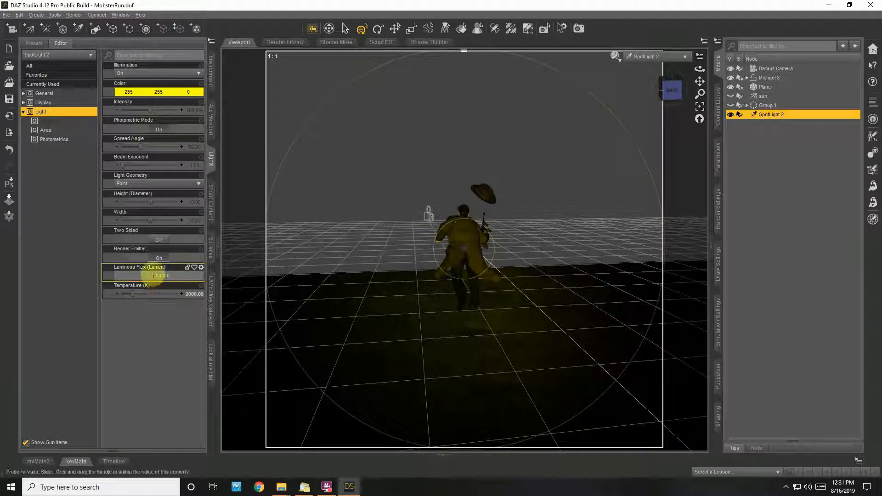
key("Return")
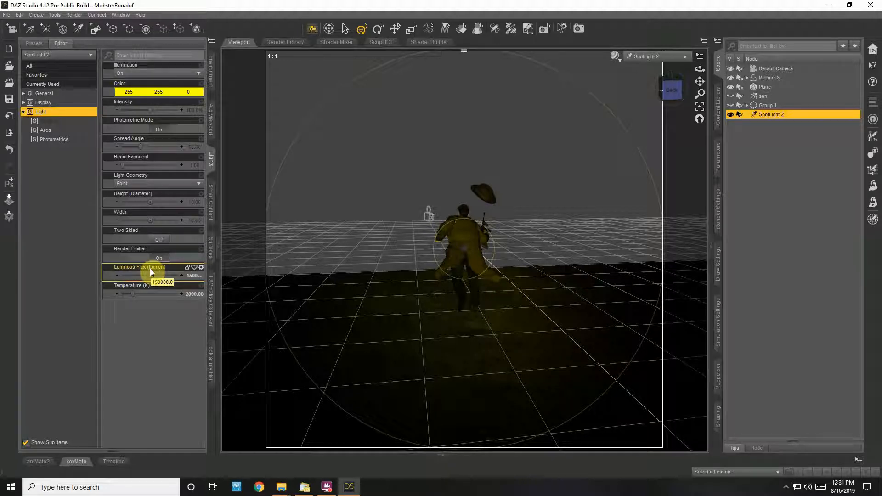
Step: Preview the scene through the Default Camera and turn off Render Emitter for SpotLight 2
left_click(643, 67)
left_click(647, 57)
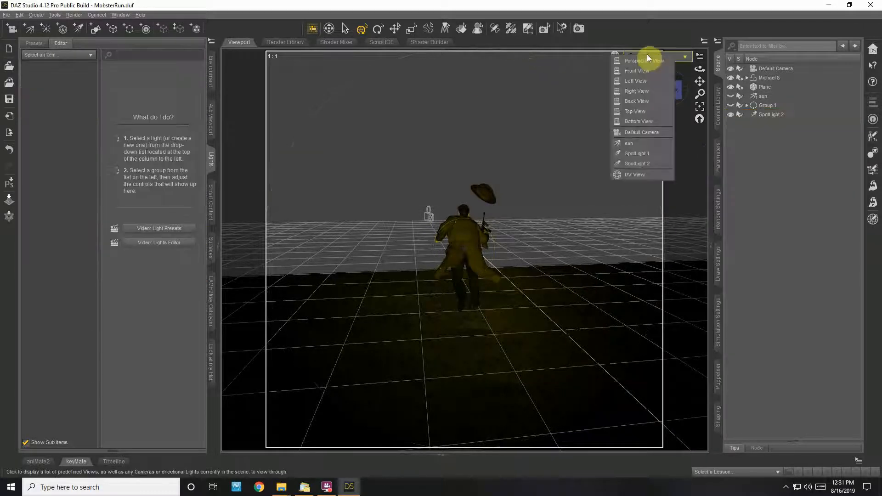
left_click(641, 131)
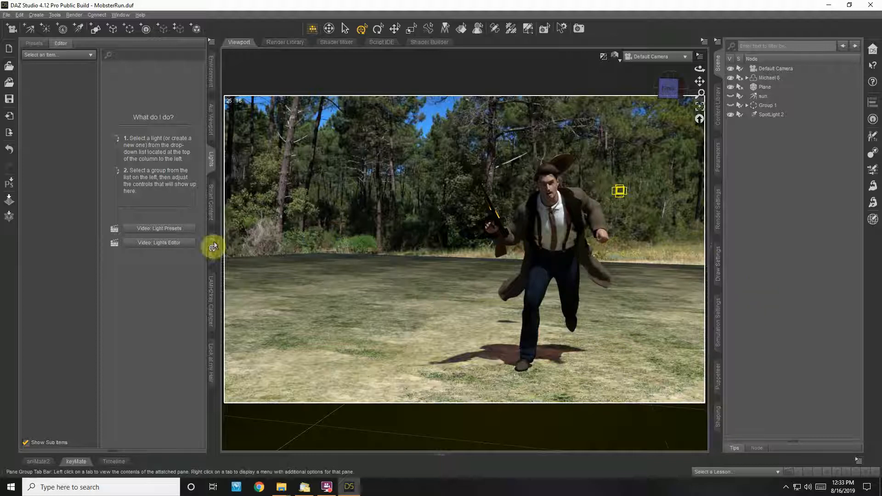
left_click(768, 115)
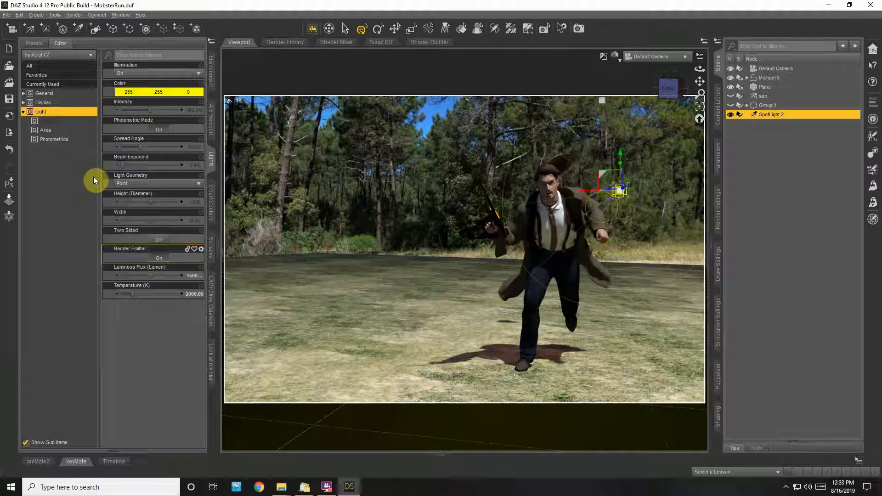
left_click(155, 261)
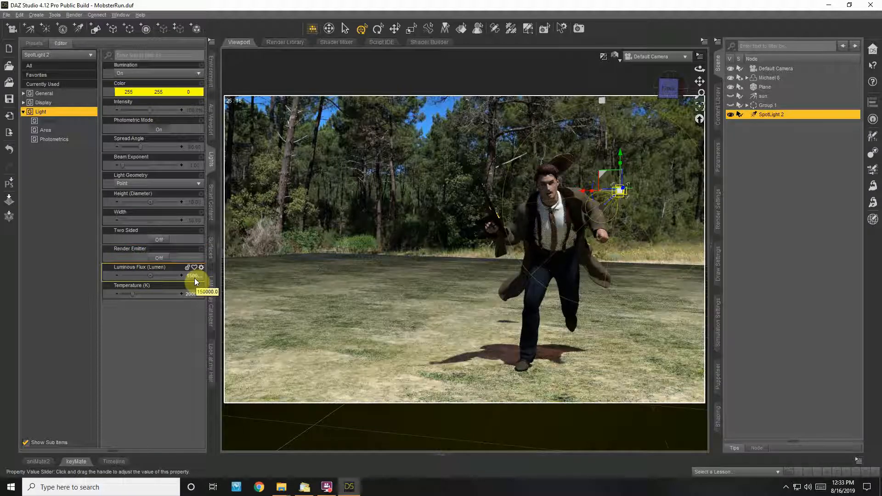
Step: Examine the spotlight's effect on the mobster from behind and from the front in the Perspective View
left_click(669, 65)
left_click(669, 68)
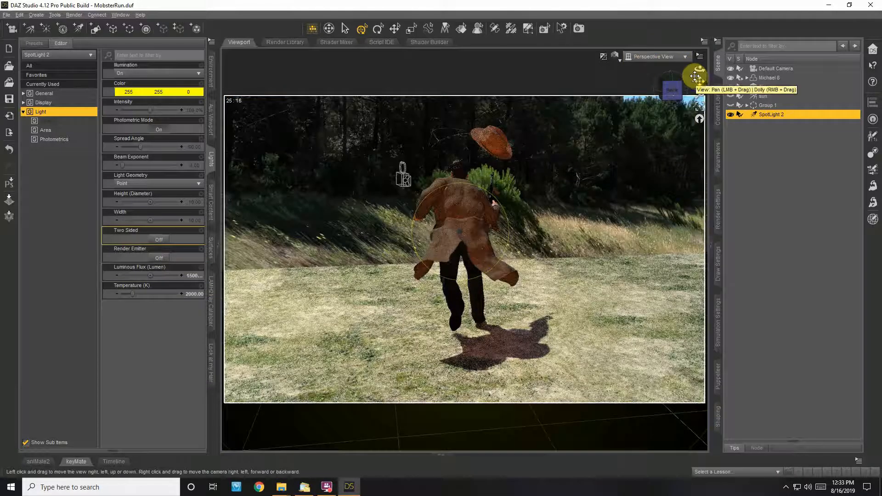
mouse_move(697, 69)
left_mouse_down()
mouse_move(713, 65)
mouse_move(699, 70)
left_mouse_up()
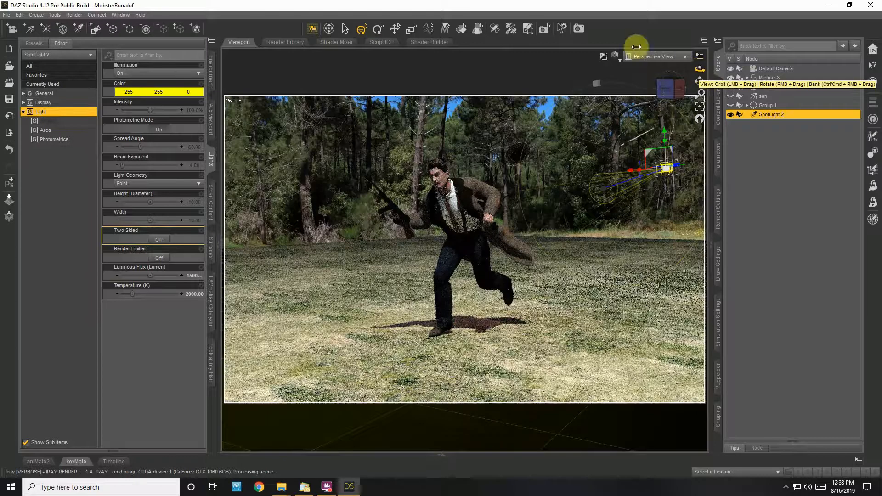
Step: Create SpotLight 3 using the active Perspective View transforms
left_click(36, 16)
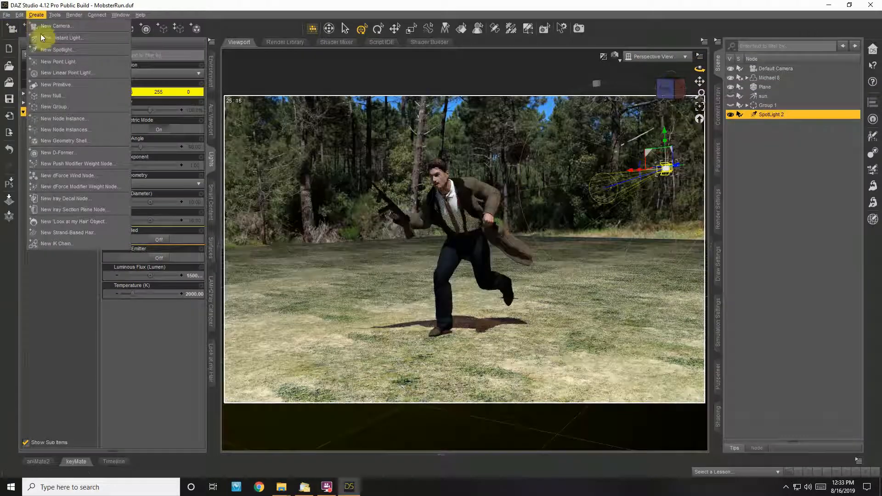
left_click(46, 49)
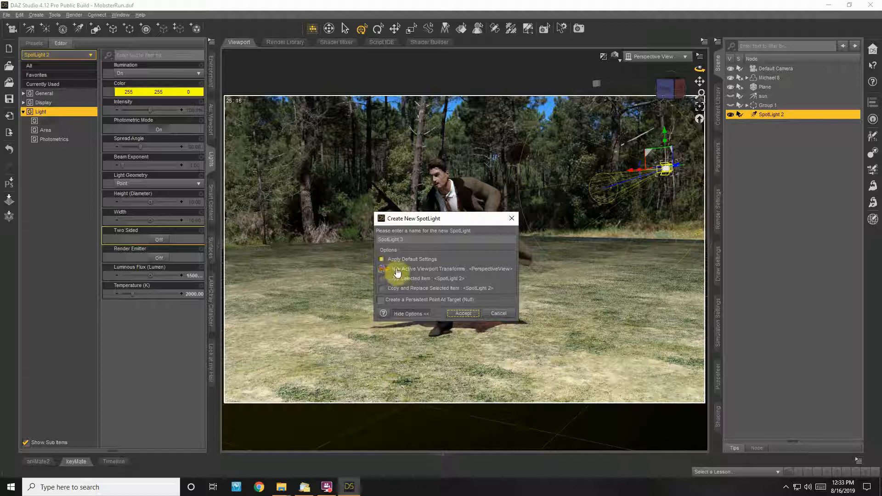
left_click(462, 314)
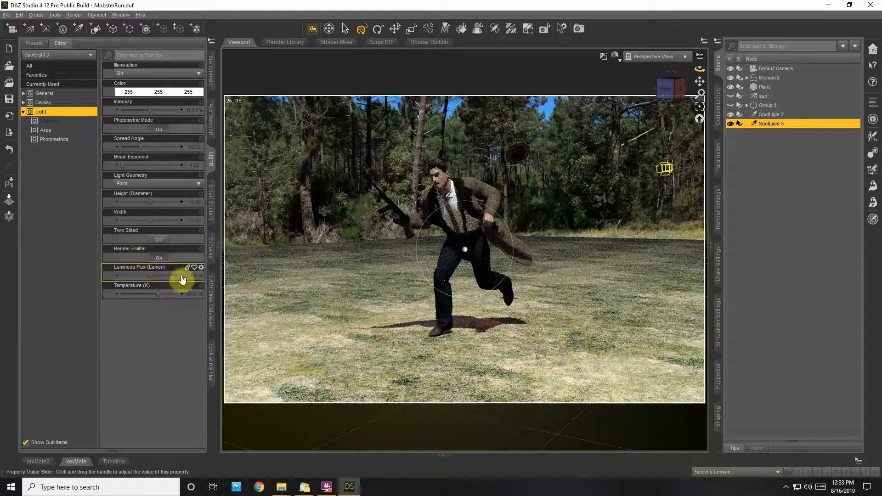
Step: Raise SpotLight 3's luminous flux to 15000000 lumens
left_click(159, 276)
left_click(159, 276)
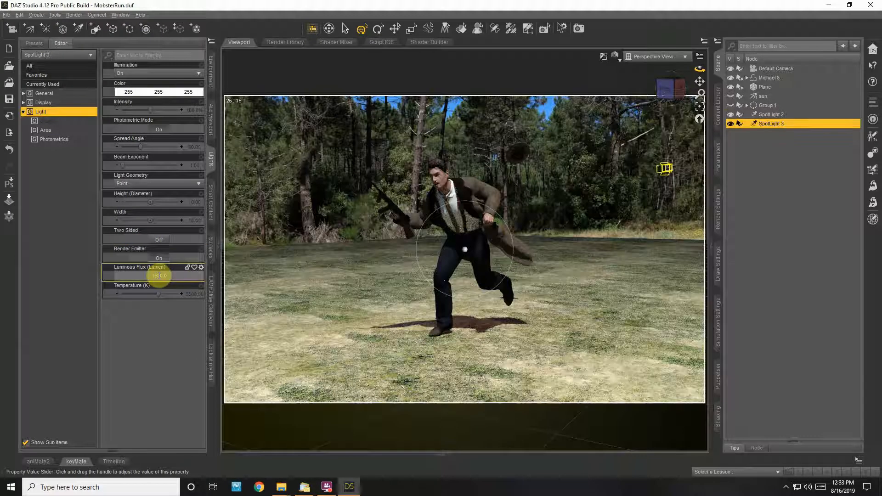
type("00")
key("Return")
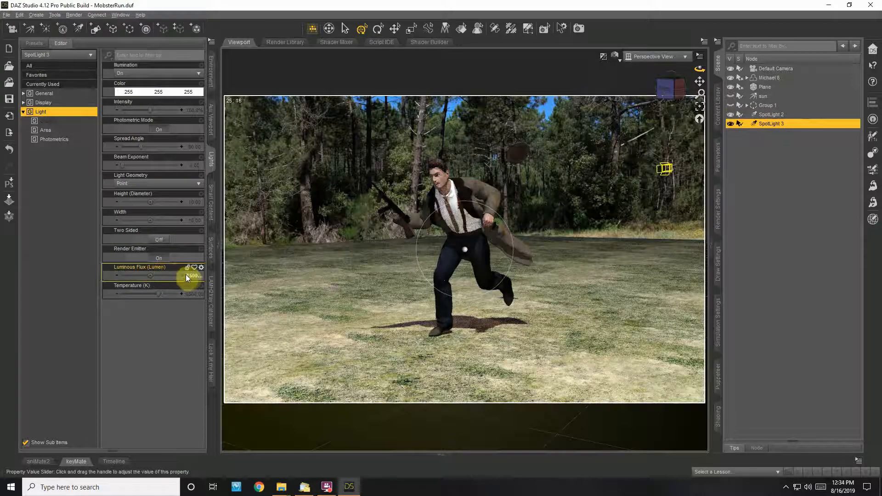
left_click(187, 275)
left_click(158, 276)
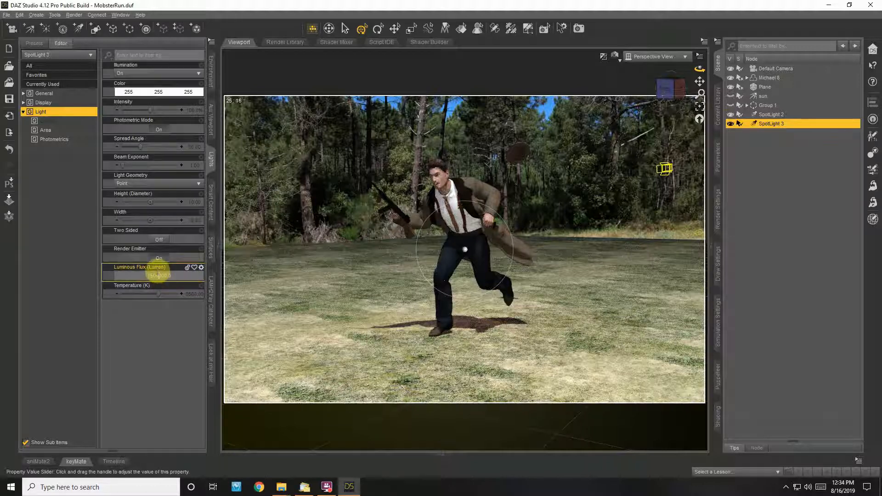
type("0")
key("Return")
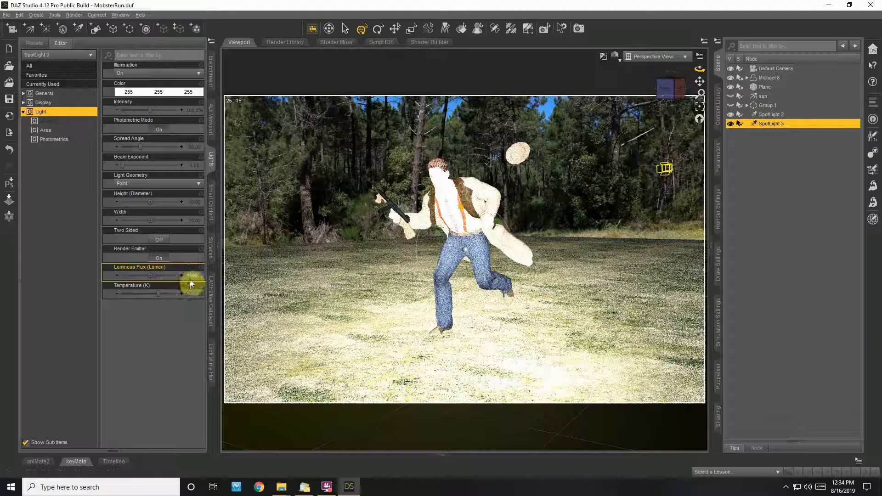
Step: Lower SpotLight 3's luminous flux to 1500000 lumens and reduce it further to soften the light on the mobster
left_click(182, 276)
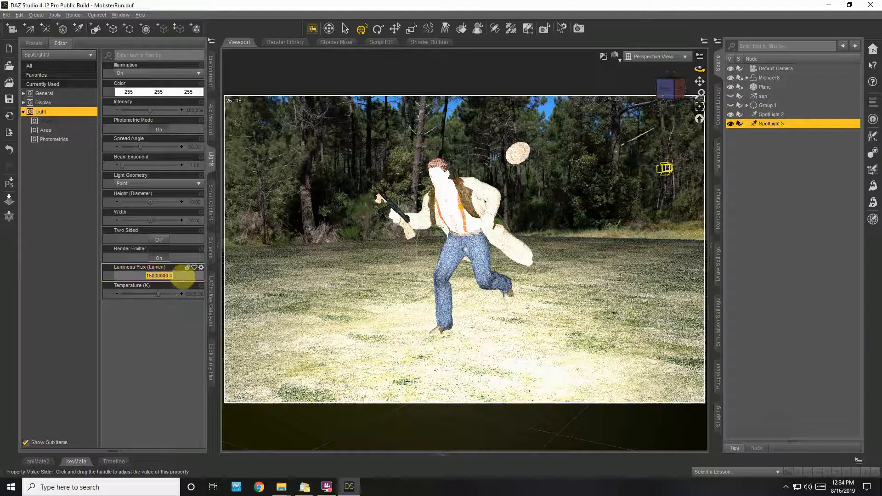
left_click(163, 276)
key("Return")
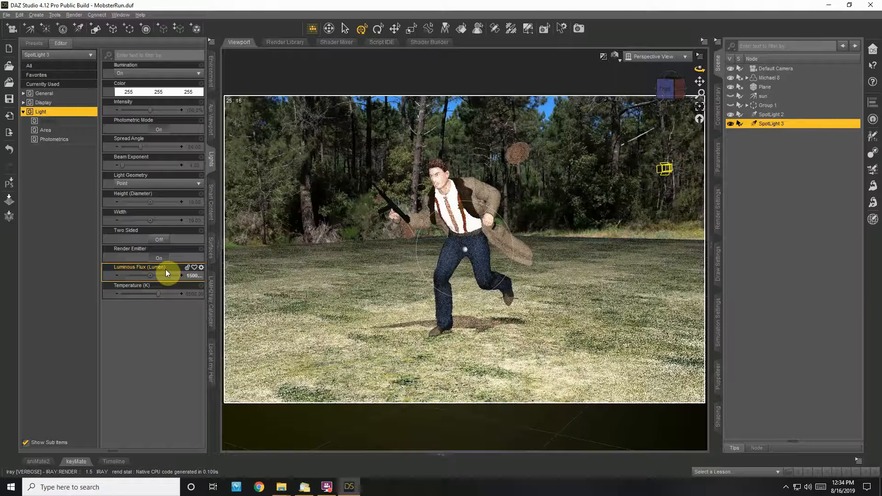
left_click(158, 276)
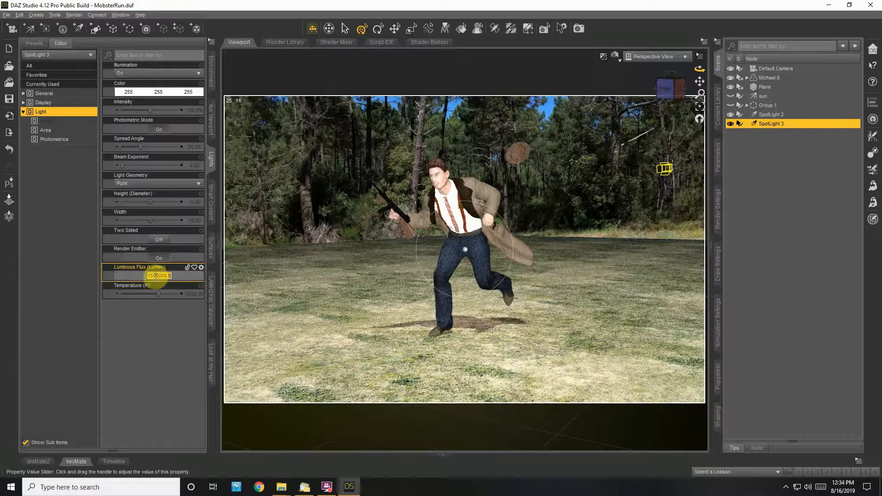
type("5000")
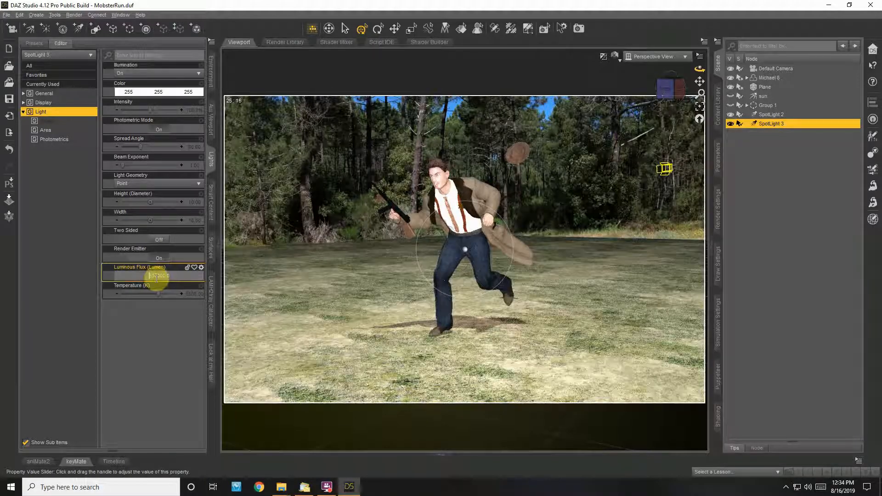
key("Return")
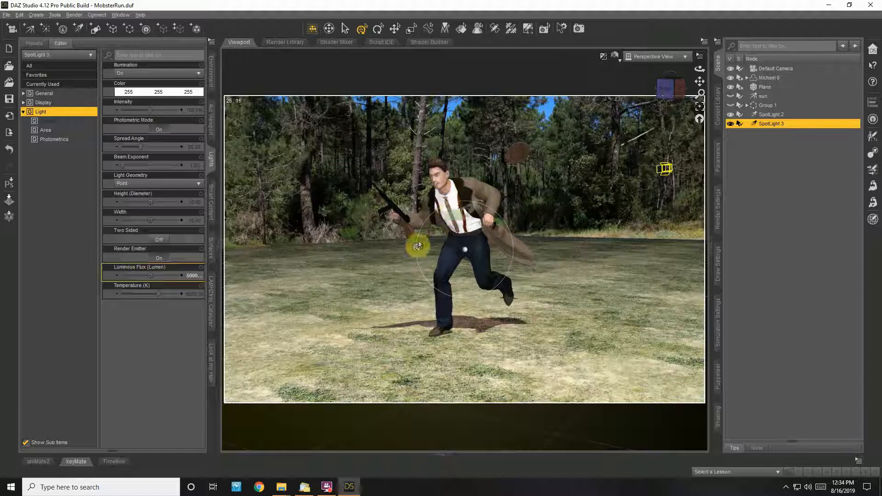
Step: View the scene through the Default Camera and set SpotLight 3's height and width to 1000
left_click(668, 57)
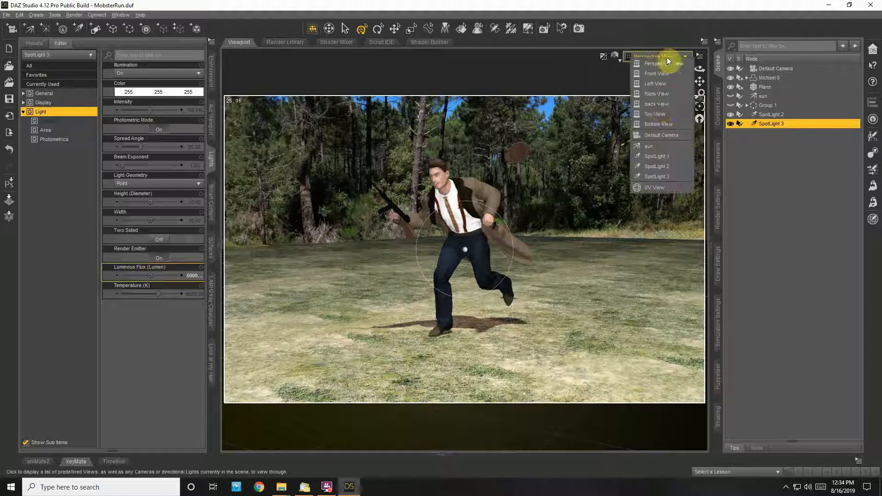
left_click(668, 137)
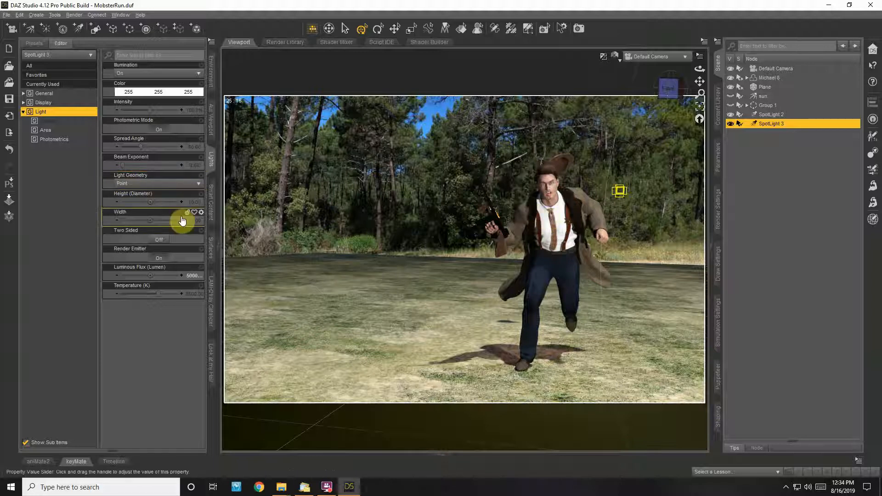
left_click(63, 139)
left_click(64, 132)
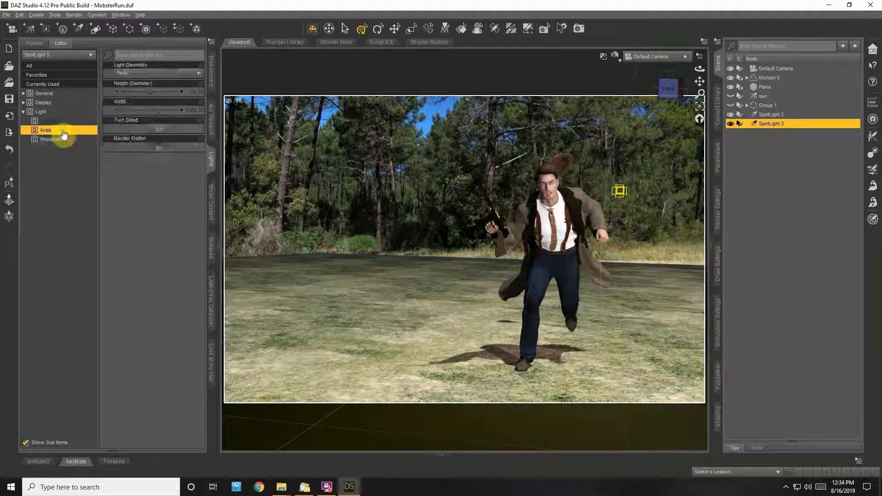
left_click(195, 94)
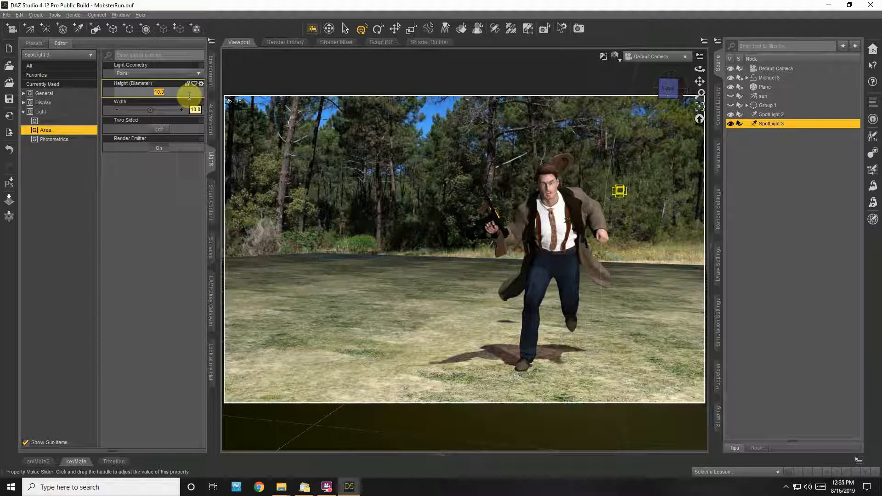
key("BackSpace")
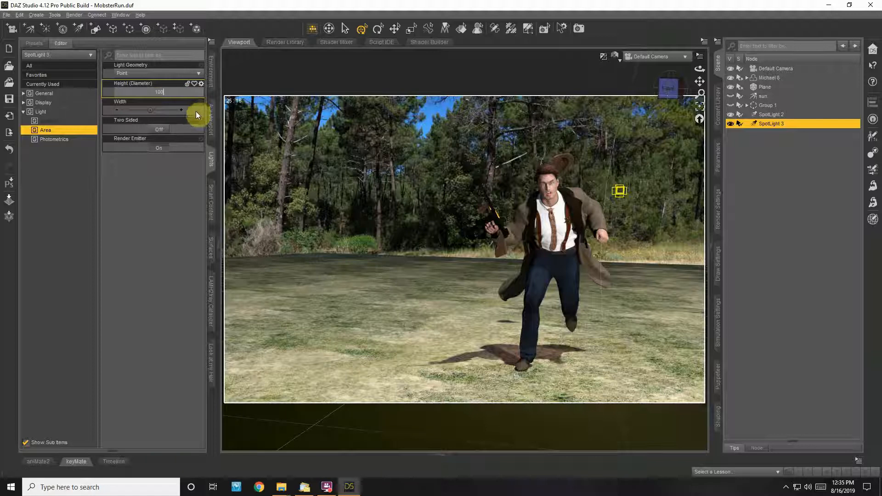
type("1000")
key("Return")
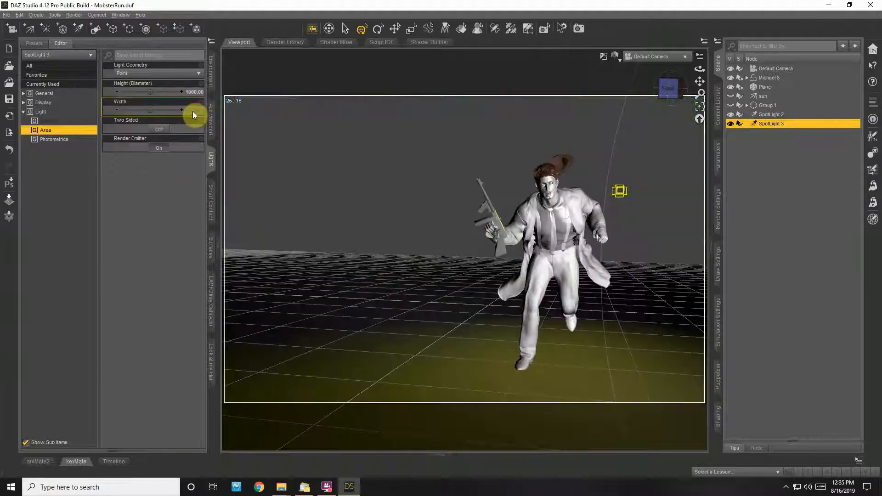
left_click(192, 111)
type("1000")
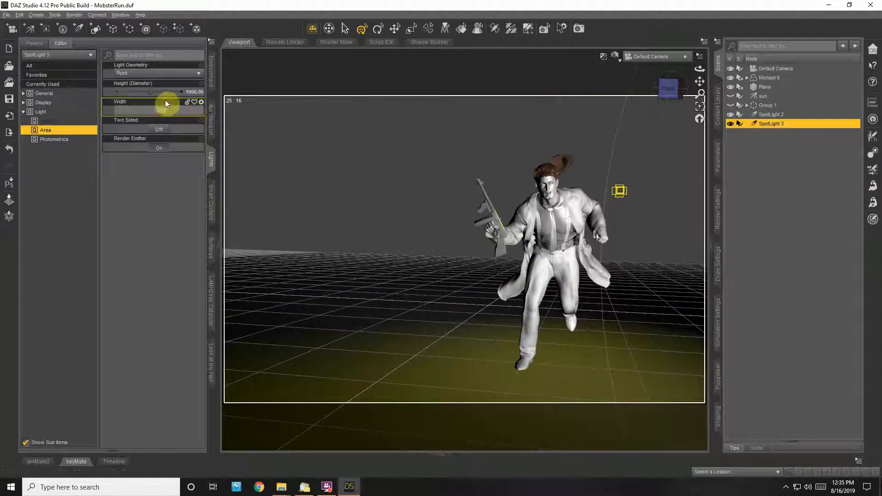
key("Return")
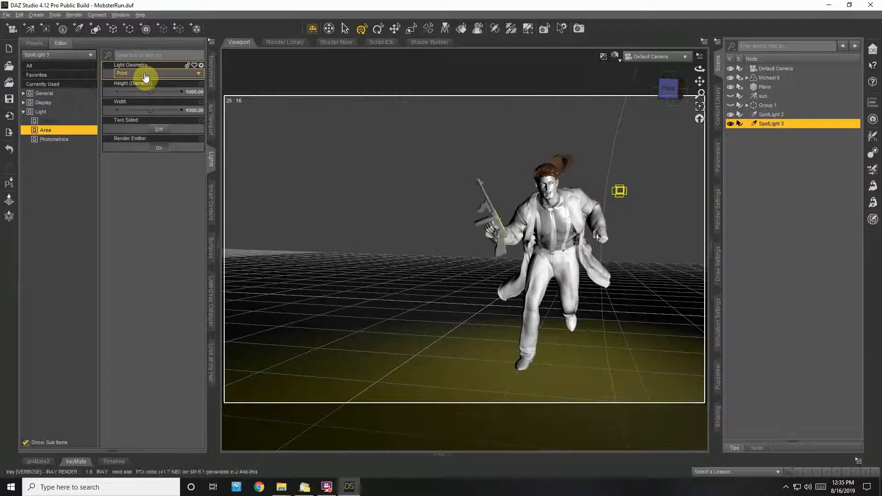
Step: Change SpotLight 3's light geometry to Rectangle and check the lighting on the mobster
left_click(144, 73)
left_click(139, 93)
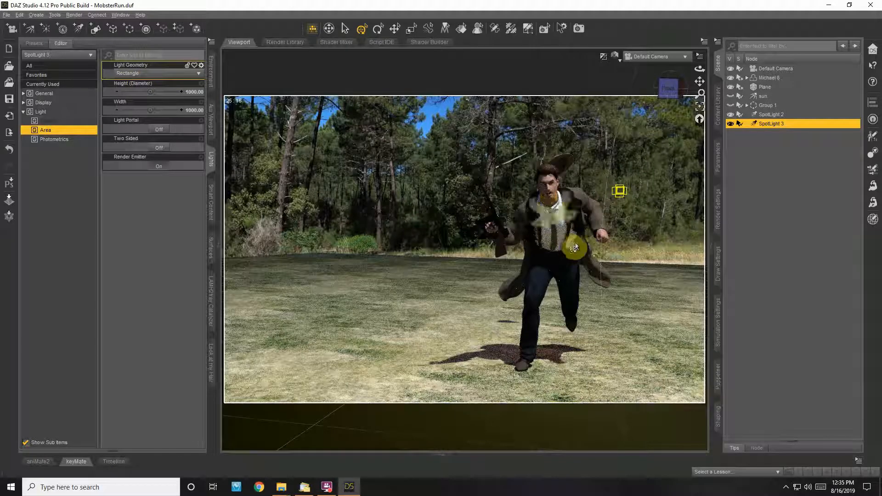
left_click_drag(574, 248, 546, 185)
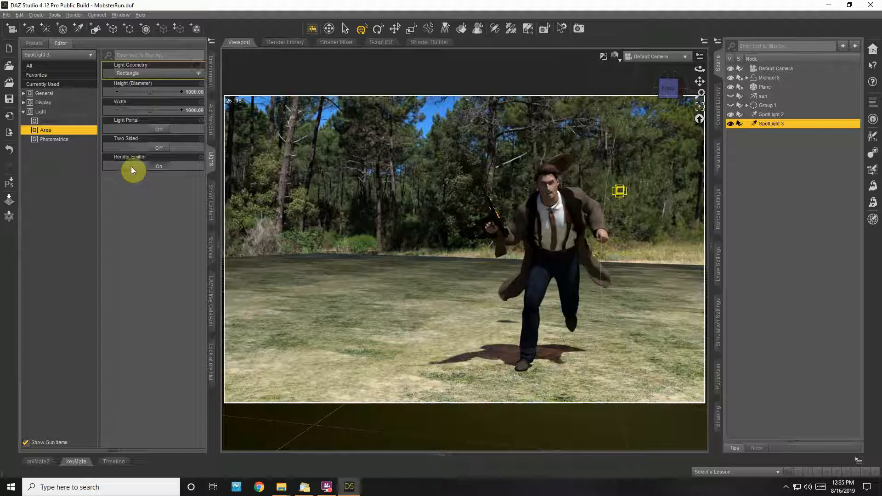
Step: Set the rectangular SpotLight 3's height and width to 500
left_click(195, 92)
type("500")
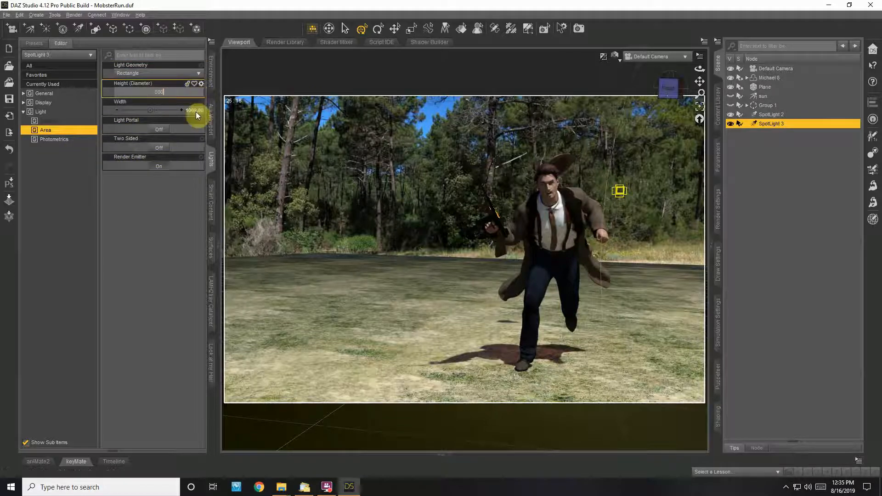
left_click(195, 112)
type("500")
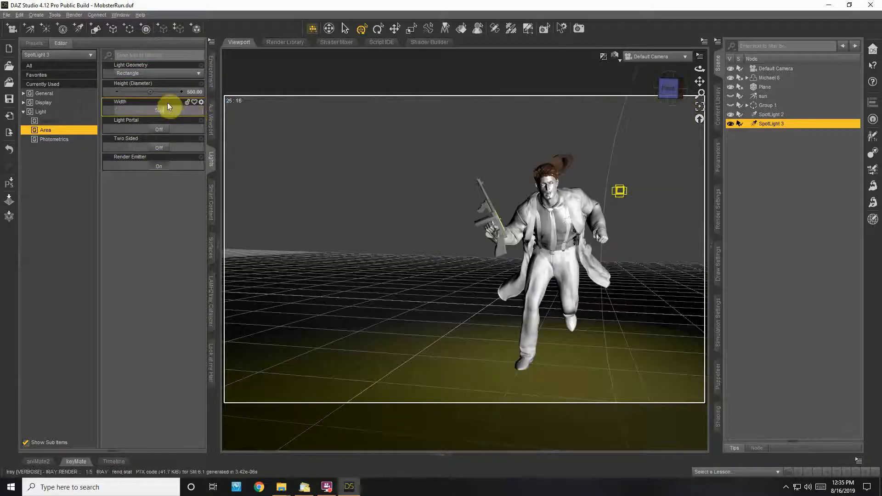
key("Return")
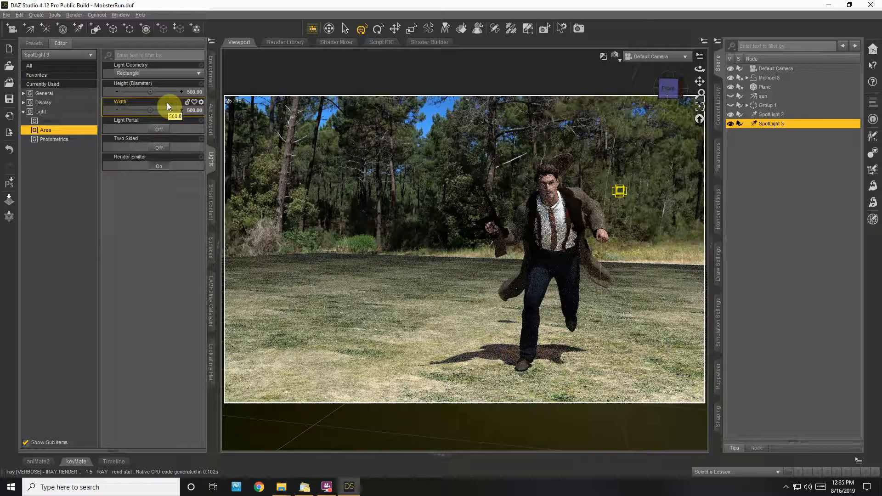
Step: Increase SpotLight 3's luminous flux to brighten the mobster
left_click(55, 113)
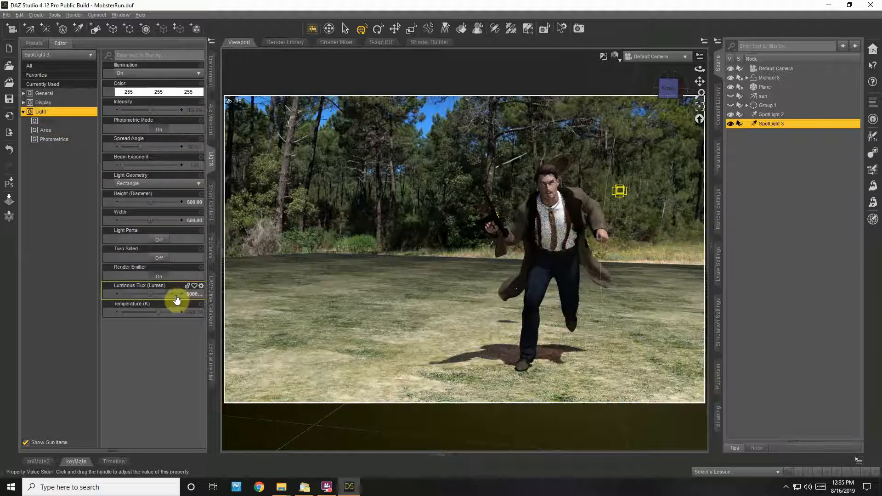
left_click(158, 294)
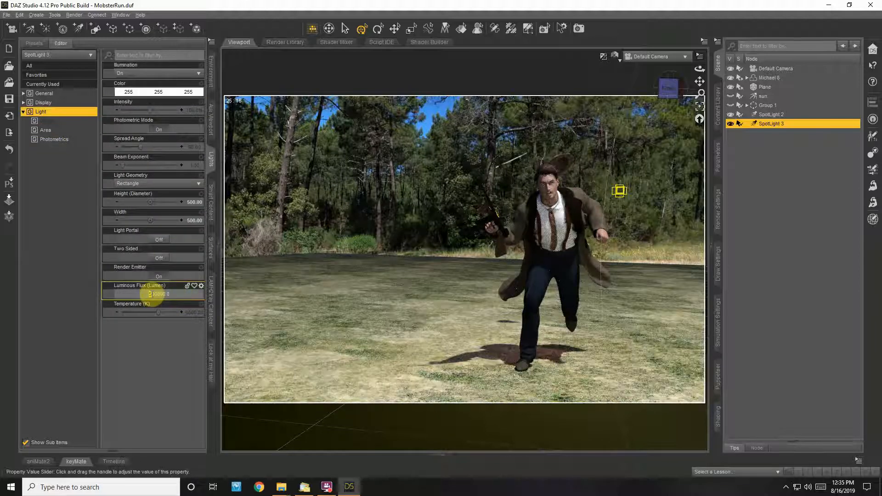
type("1")
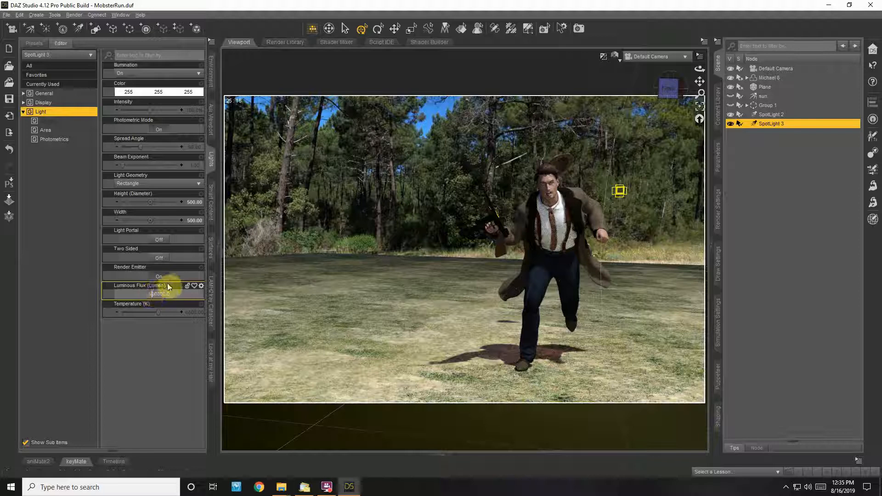
key("Return")
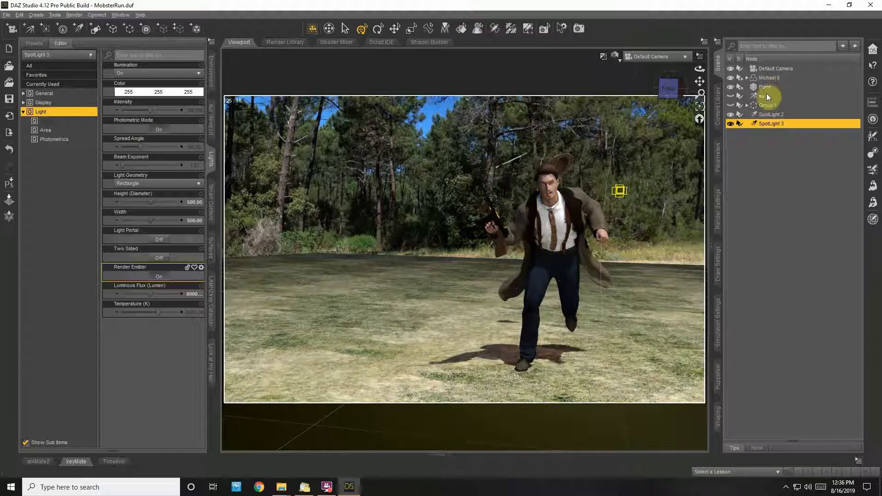
Step: Fine-tune the Default Camera's transforms and inspect the scale settings of the grass plane
double_click(763, 69)
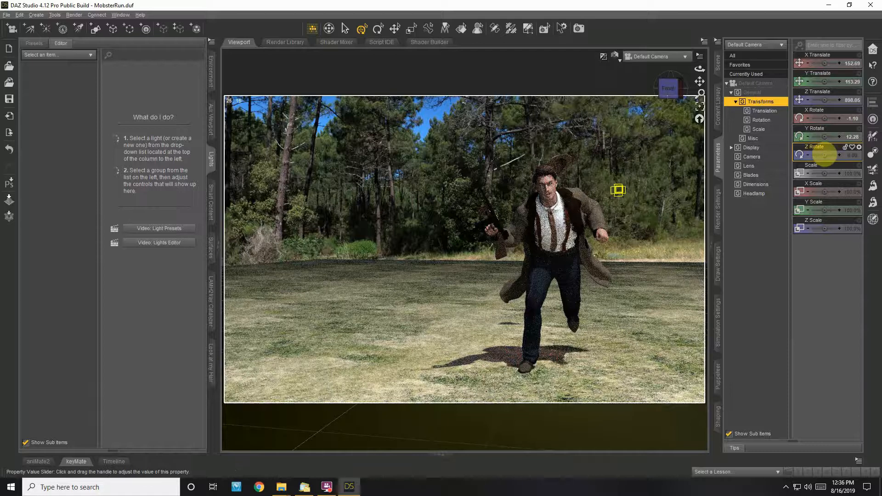
left_click_drag(825, 155, 826, 156)
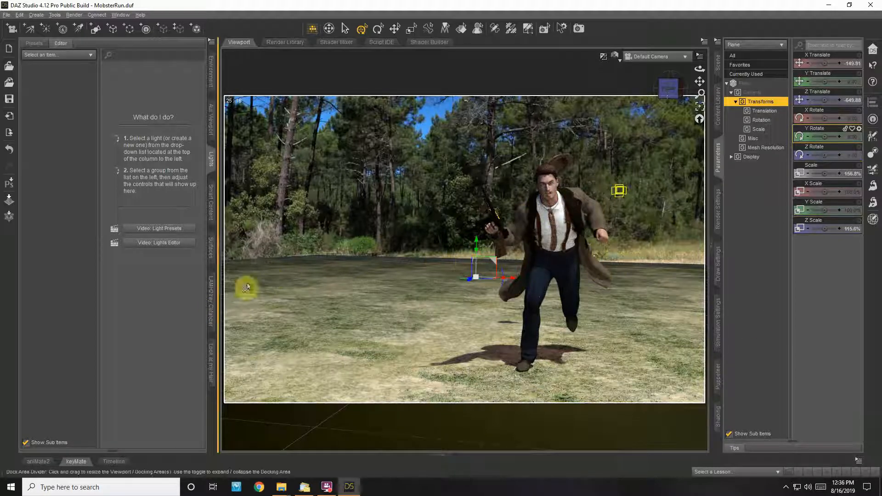
left_click(800, 172)
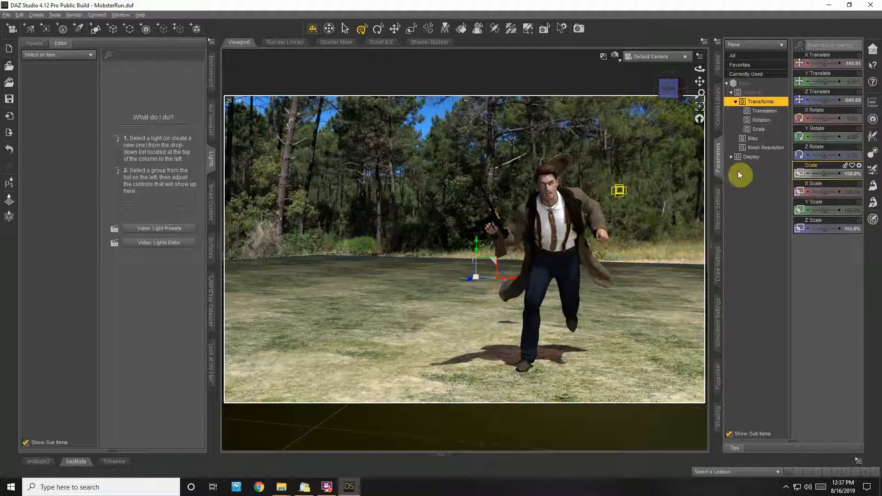
Step: Select SpotLight 3 in the scene and reduce its luminous flux slightly
left_click(719, 67)
left_click(770, 125)
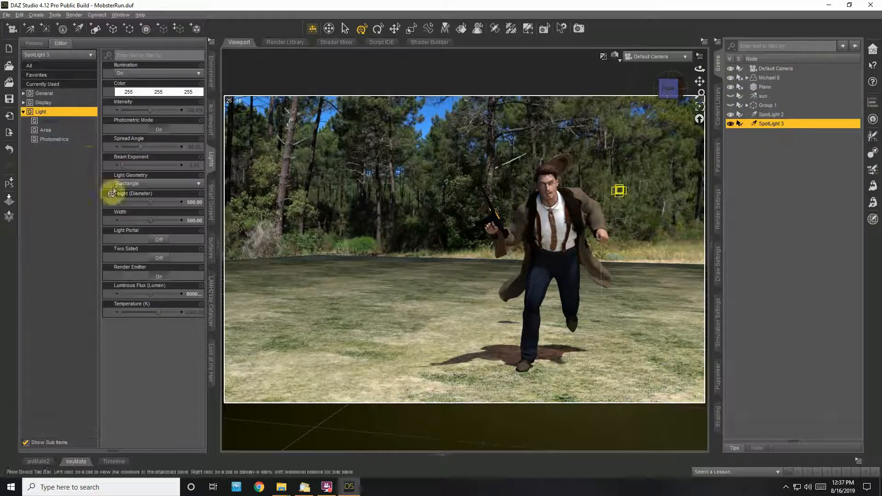
left_click(143, 293)
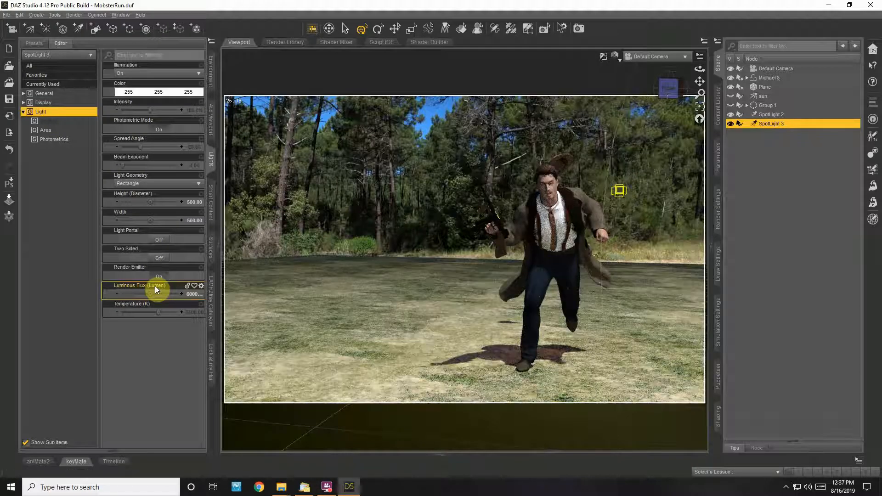
Step: Add a new spotlight to the scene while viewing the running mobster from the side in Perspective View
left_click(658, 57)
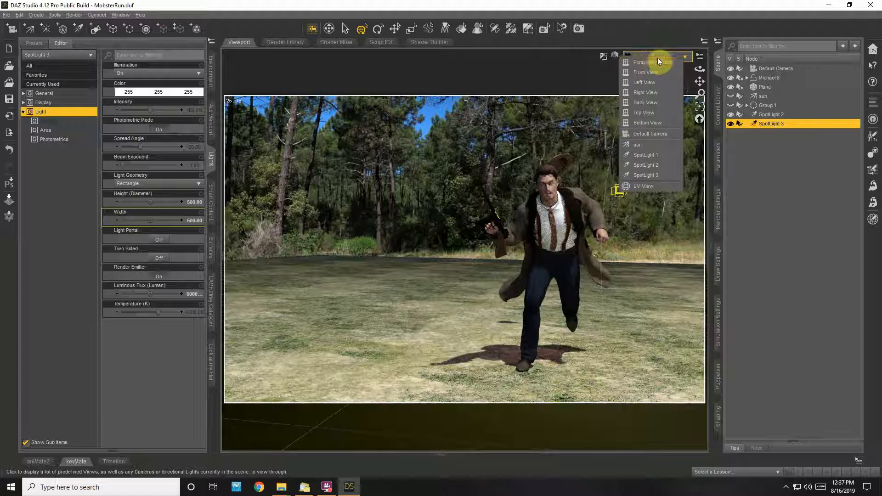
left_click(657, 62)
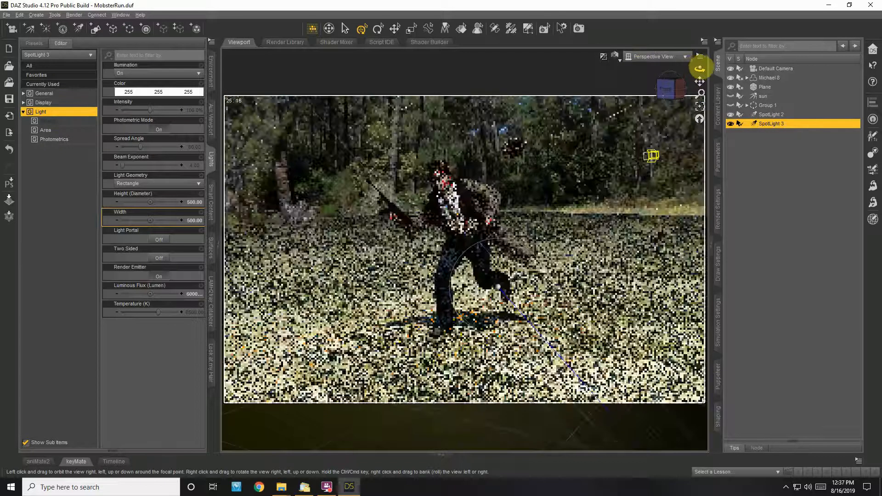
mouse_move(700, 68)
left_mouse_down()
mouse_move(731, 65)
mouse_move(700, 69)
left_mouse_up()
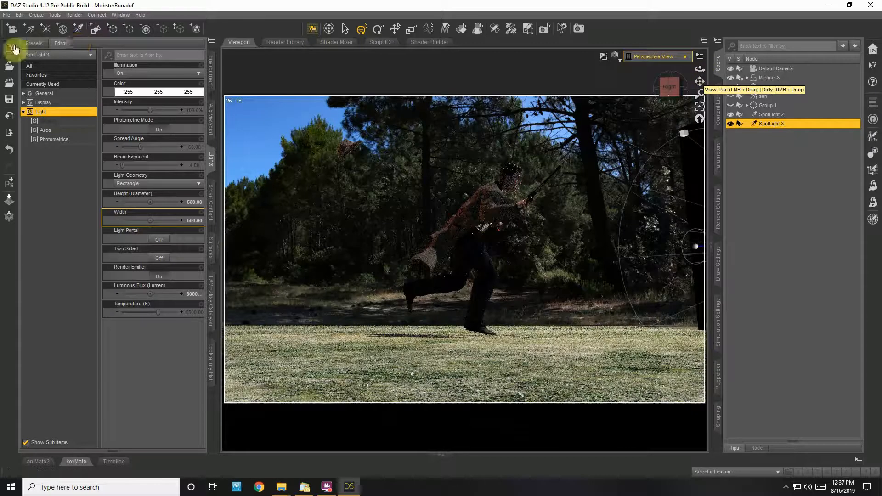
left_click(35, 15)
left_click(45, 49)
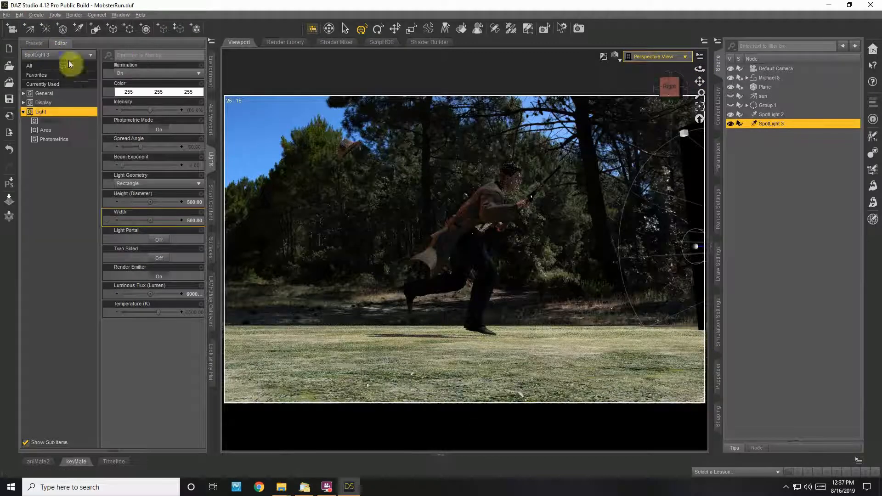
left_click(394, 269)
left_click(459, 313)
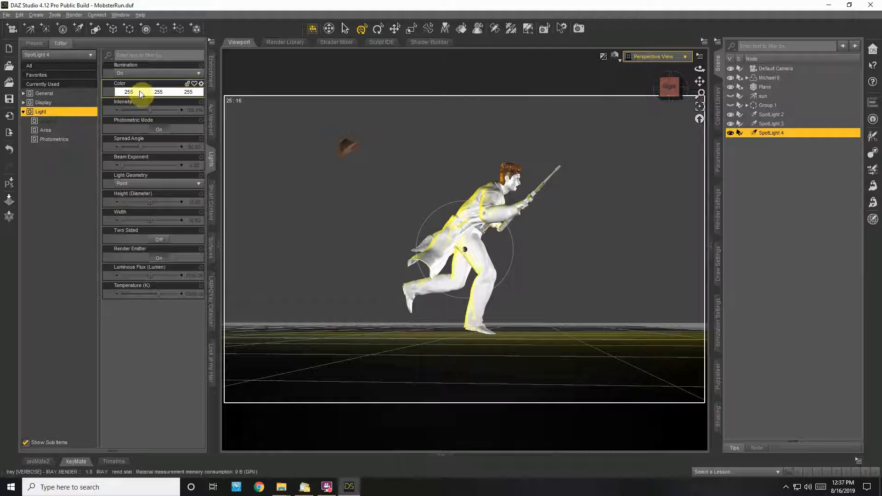
Step: Set SpotLight 4's color to the dark green basic color 0, 128, 64
left_click(139, 91)
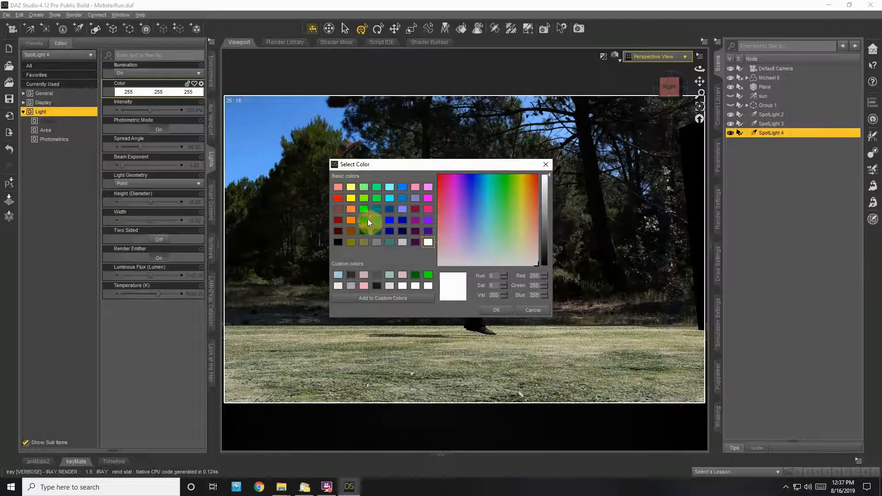
left_click(376, 220)
left_click(497, 310)
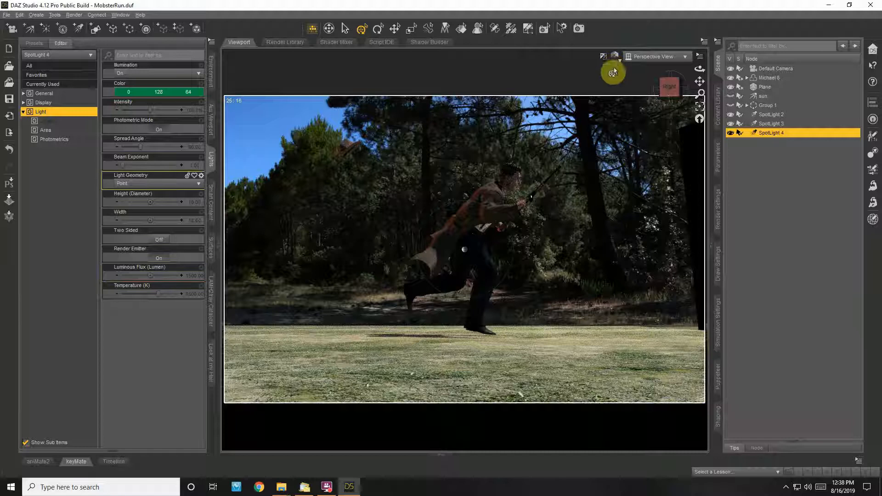
Step: Return to the Default Camera view and set SpotLight 4's temperature to 7000 K
left_click(656, 64)
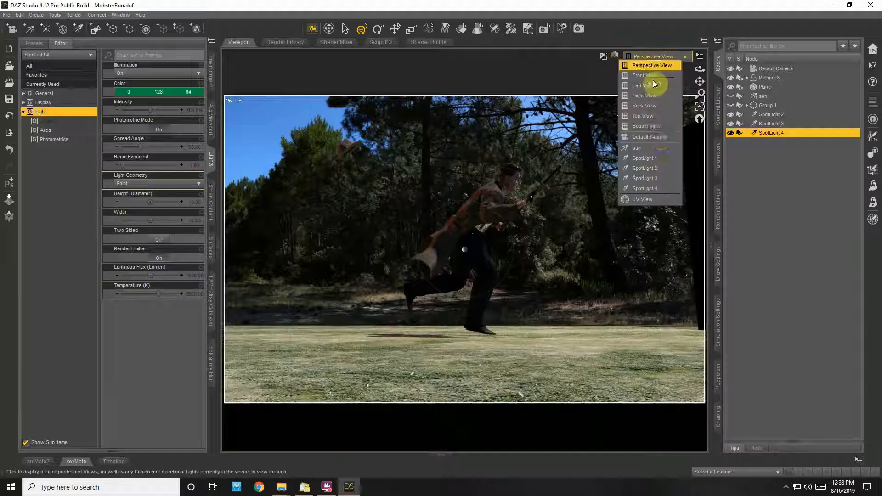
left_click(660, 135)
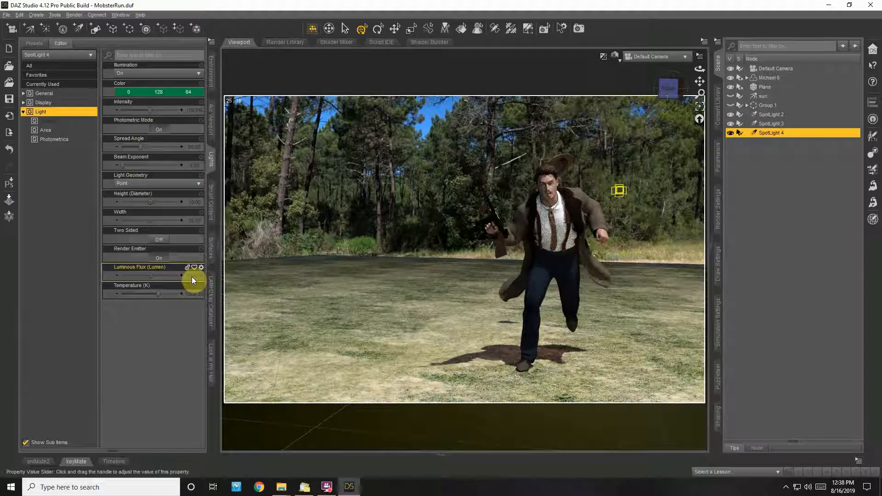
left_click(160, 276)
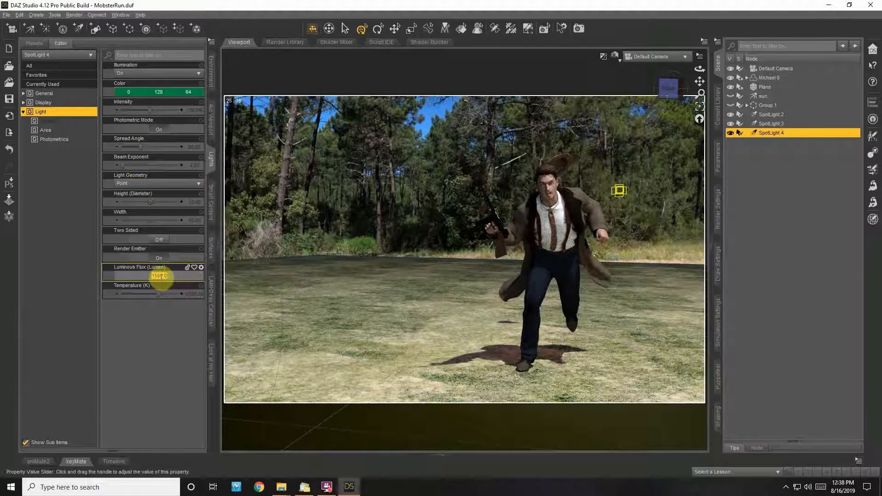
left_click(194, 295)
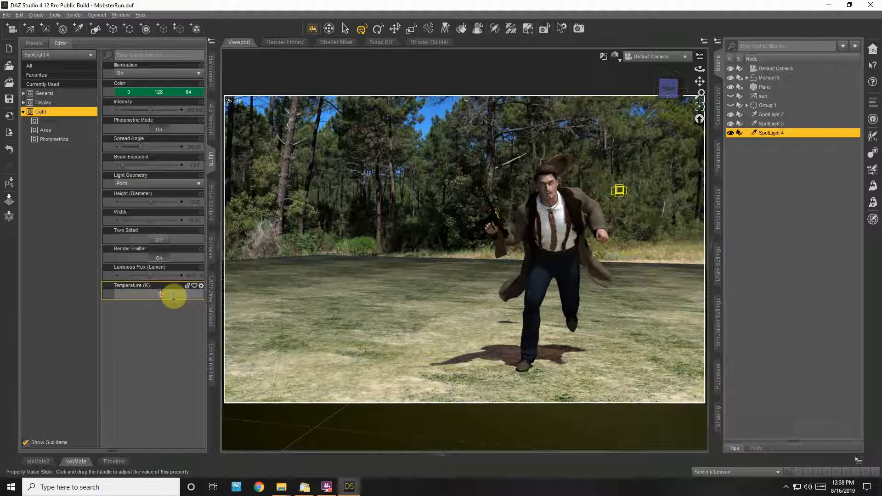
type("7000")
key("Return")
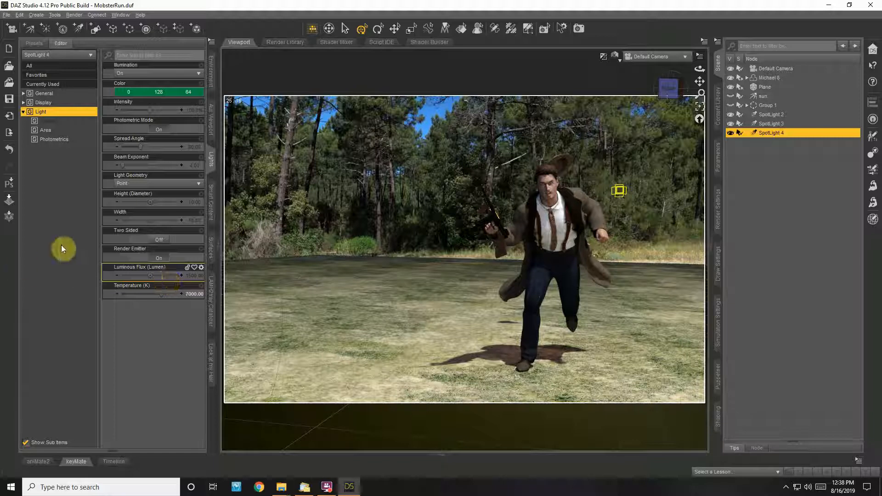
Step: Increase SpotLight 4's luminous flux to strengthen the green light on the mobster
left_click(184, 277)
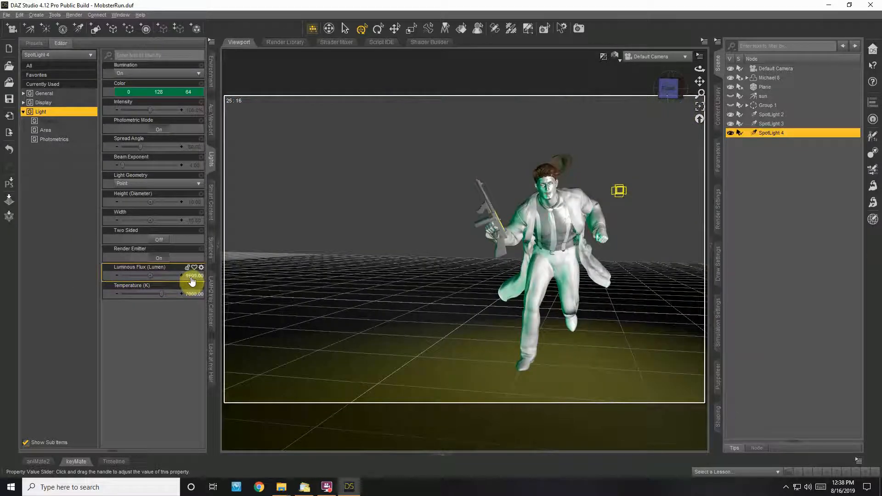
left_click(187, 276)
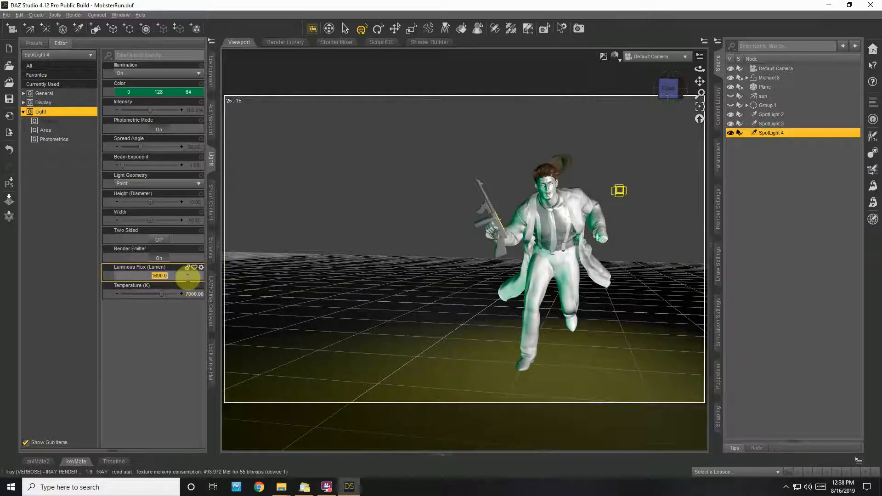
left_click(154, 276)
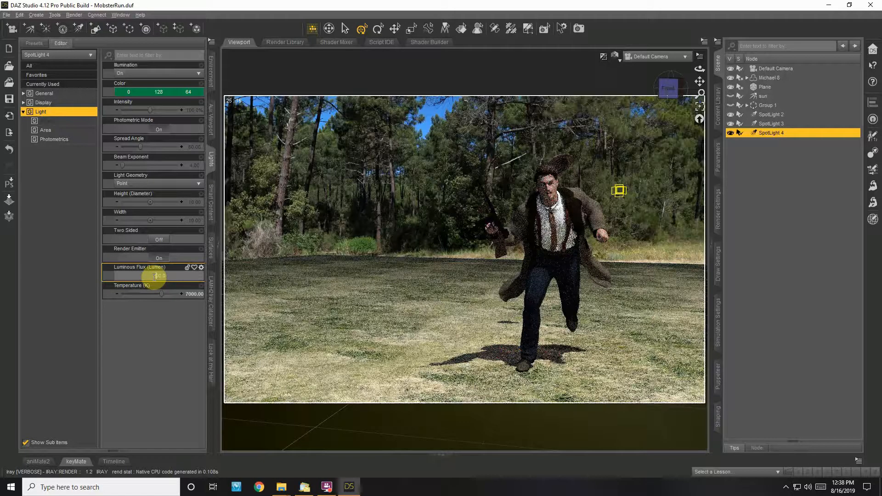
key("Return")
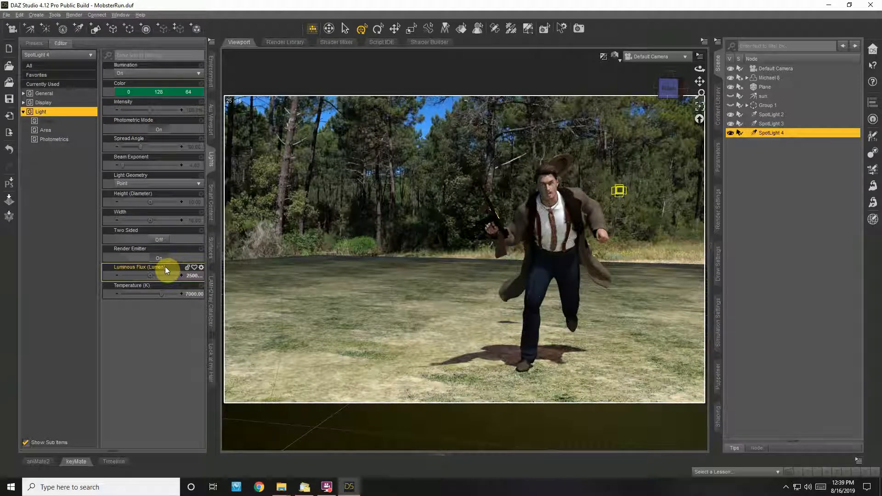
Step: Select SpotLight 2, set the viewport draw style to Texture Shaded, and show the hidden Group 1 farm objects
left_click(781, 115)
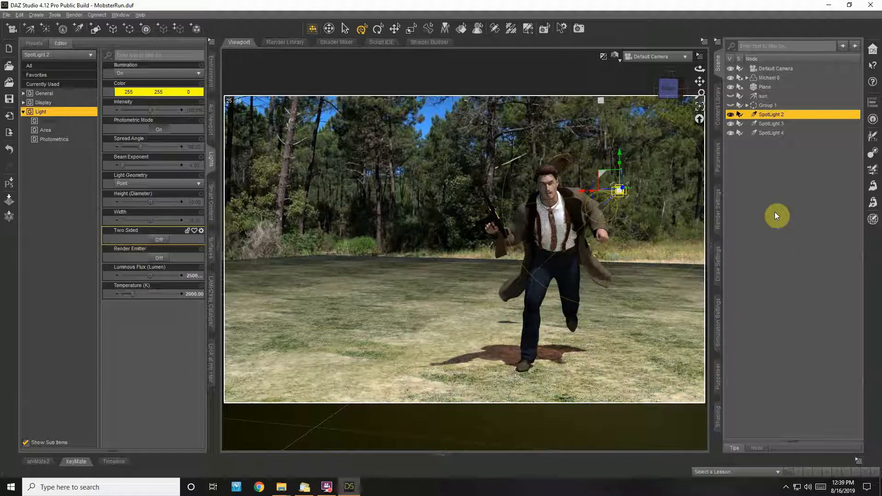
left_click(615, 56)
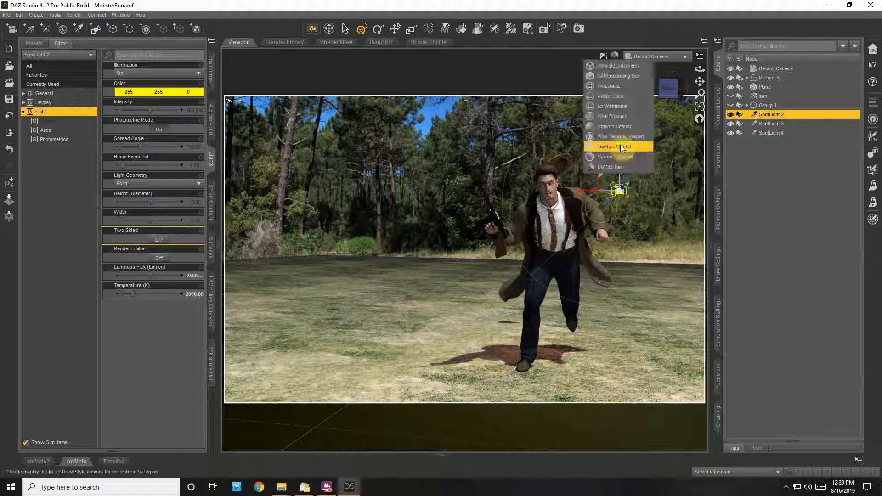
left_click(621, 142)
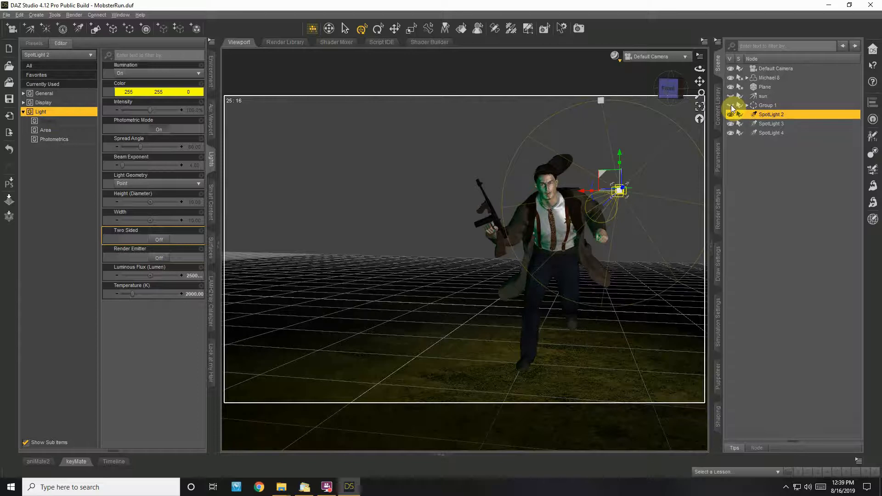
left_click(731, 106)
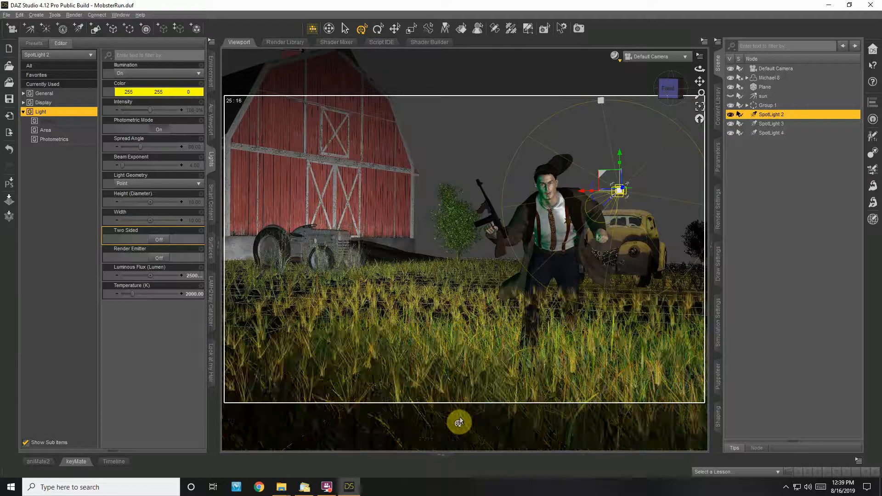
Step: Reposition the FlM3-Flat-08 and FlM3-Flat-06 grass patches around the mobster's feet
left_click(462, 313)
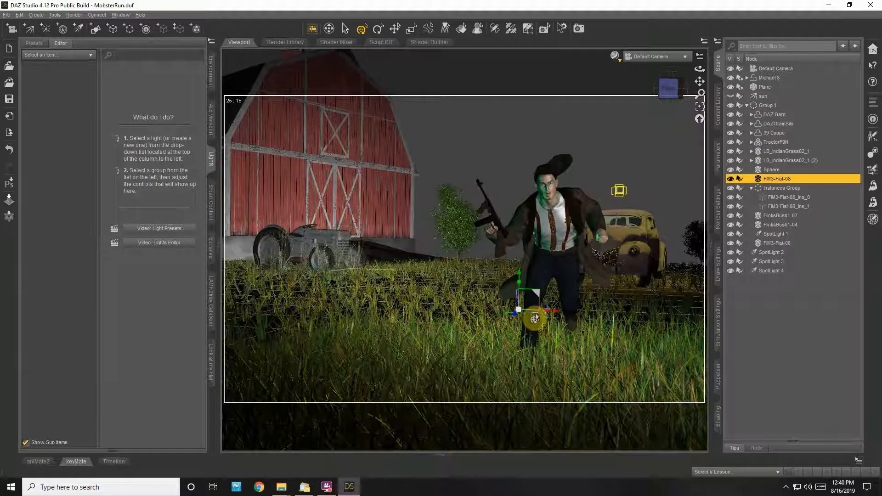
left_click_drag(539, 317, 560, 307)
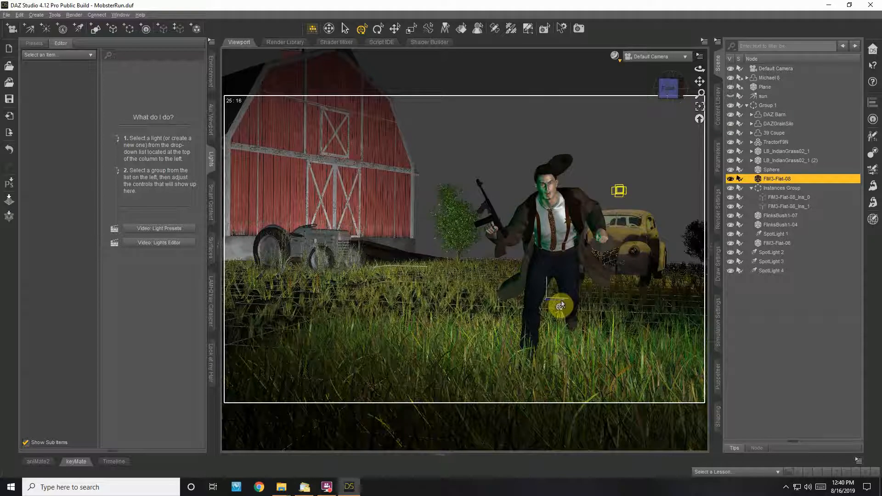
left_click(492, 381)
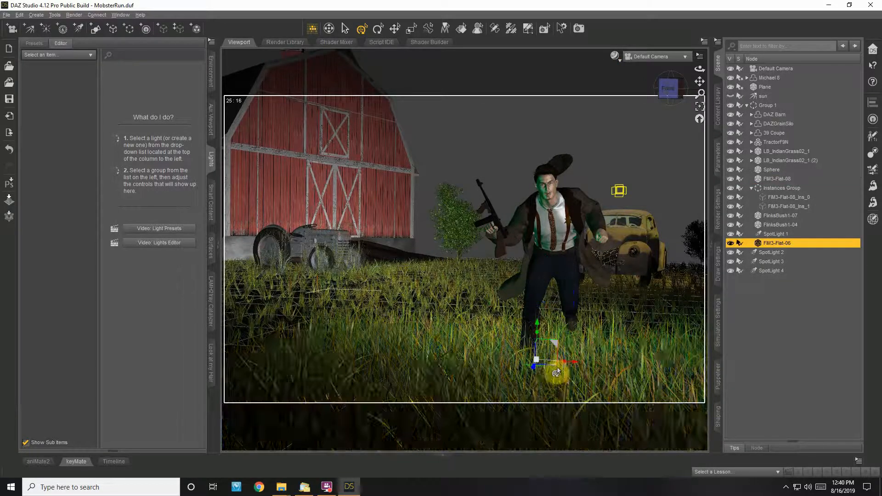
left_click_drag(555, 370, 508, 347)
Step: Select SpotLight 1 and view the scene through it to check its aim
left_click(784, 235)
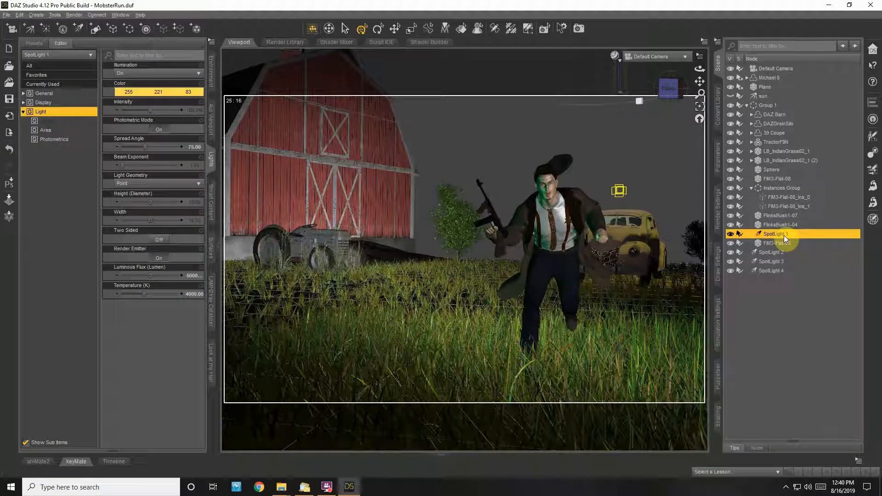
left_click(677, 56)
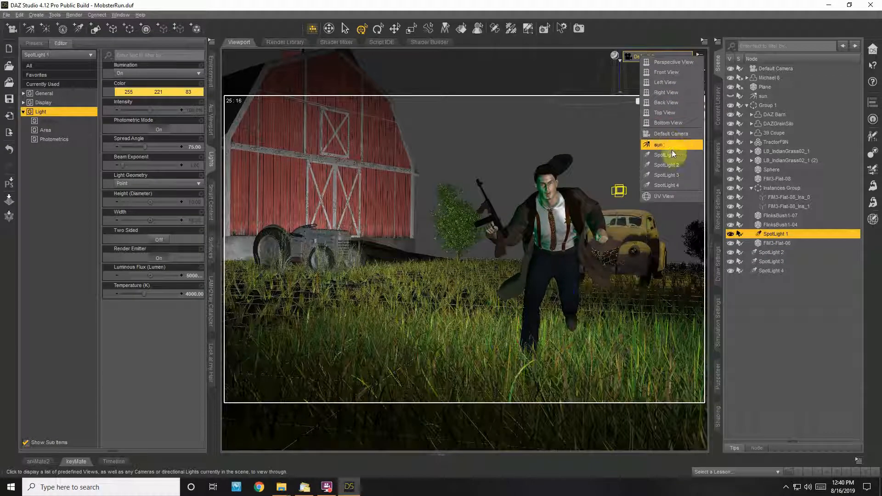
left_click(677, 155)
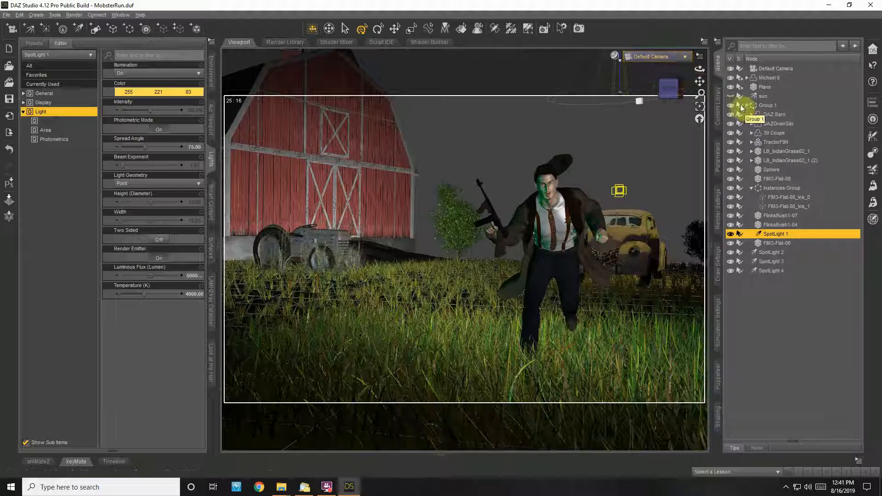
Step: Show the sun light and orbit its own view so that it shines on the farm from a lower angle
left_click(732, 99)
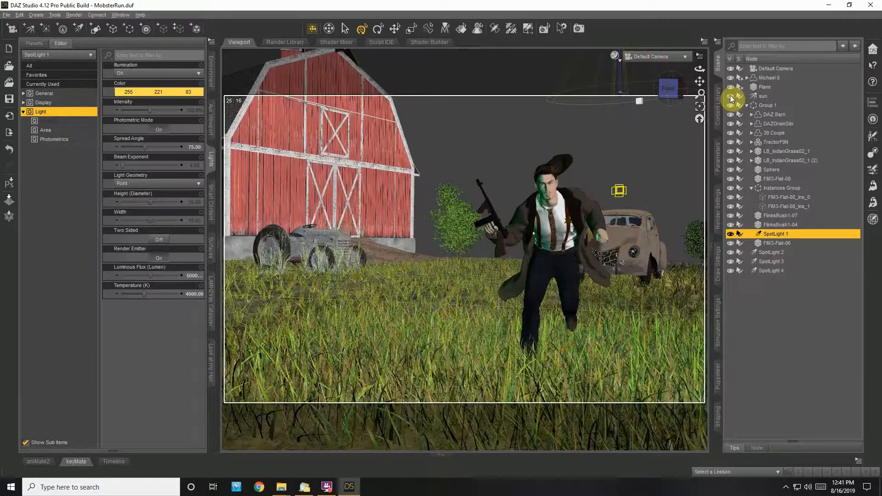
left_click(679, 58)
left_click(675, 136)
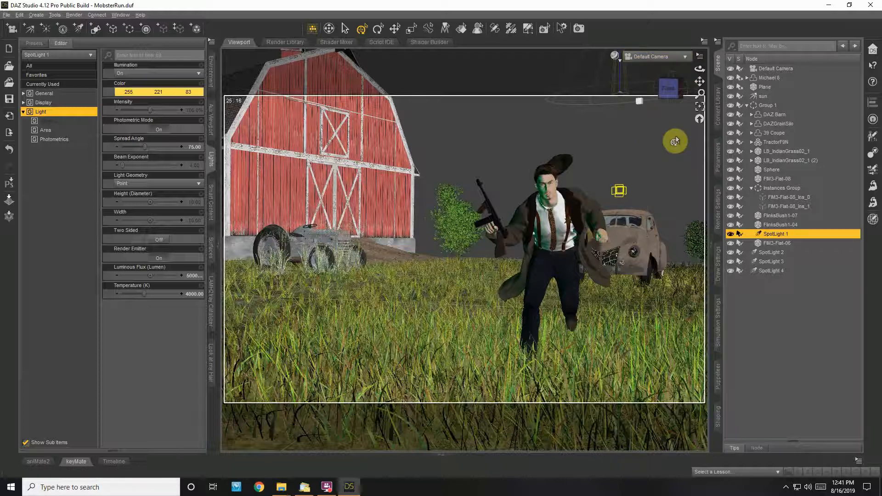
left_click(672, 147)
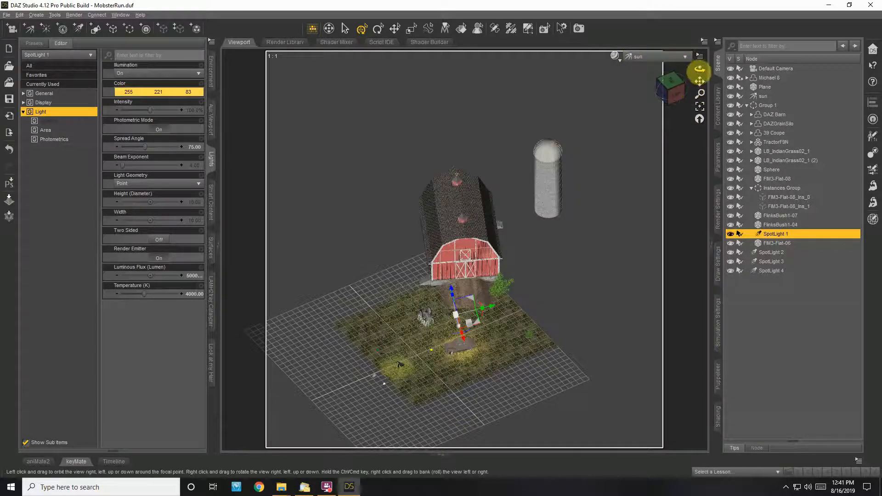
left_click_drag(698, 71, 700, 69)
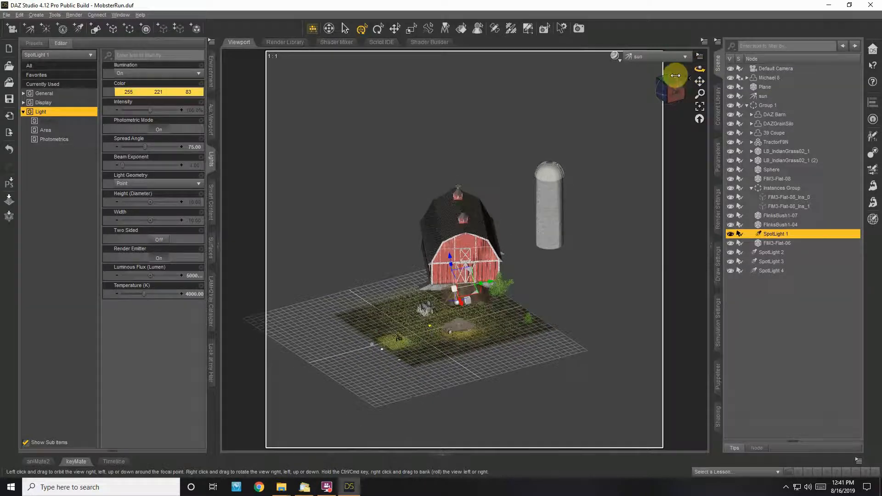
Step: Preview the Default Camera view in NVIDIA Iray and hide the sun light to remove its illumination
left_click(665, 58)
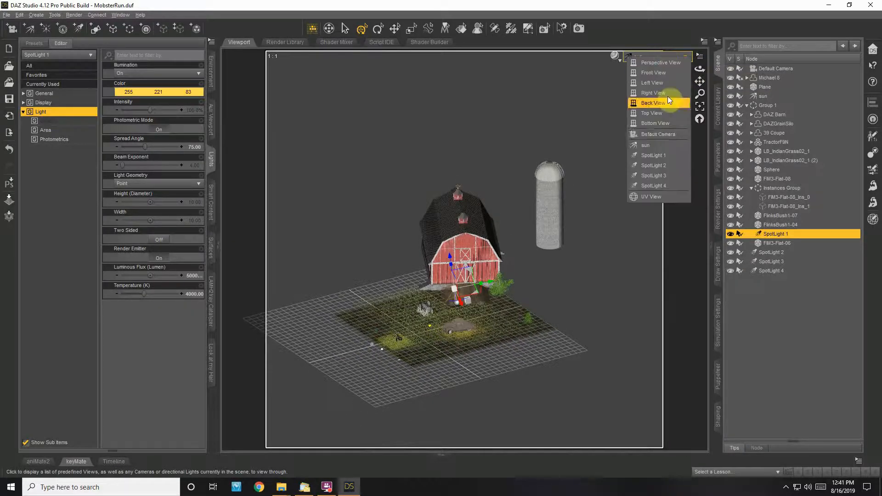
left_click(671, 134)
left_click(615, 56)
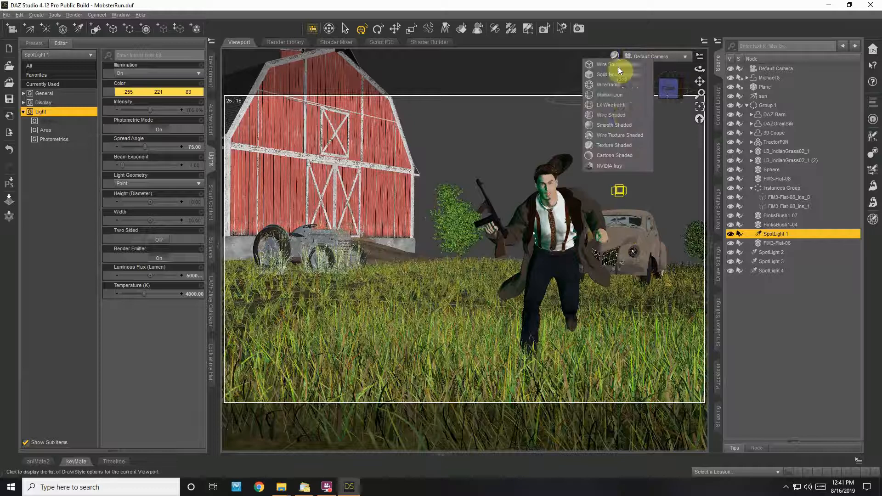
left_click(624, 166)
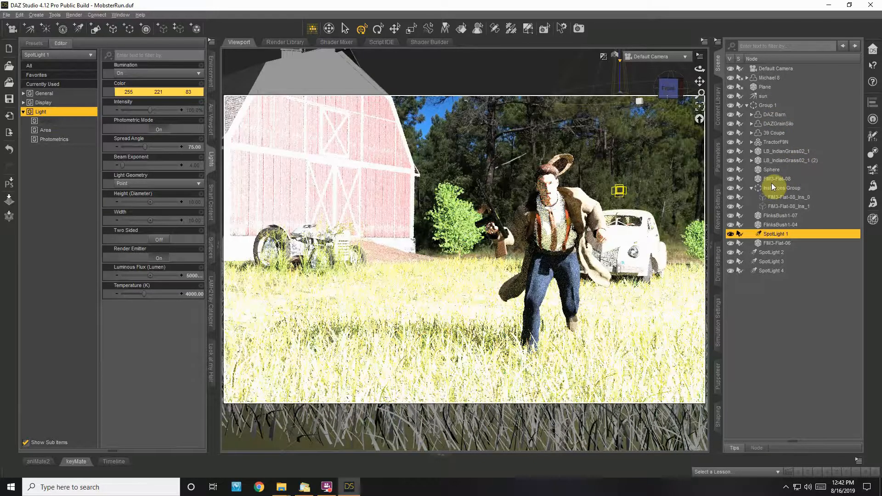
left_click(731, 96)
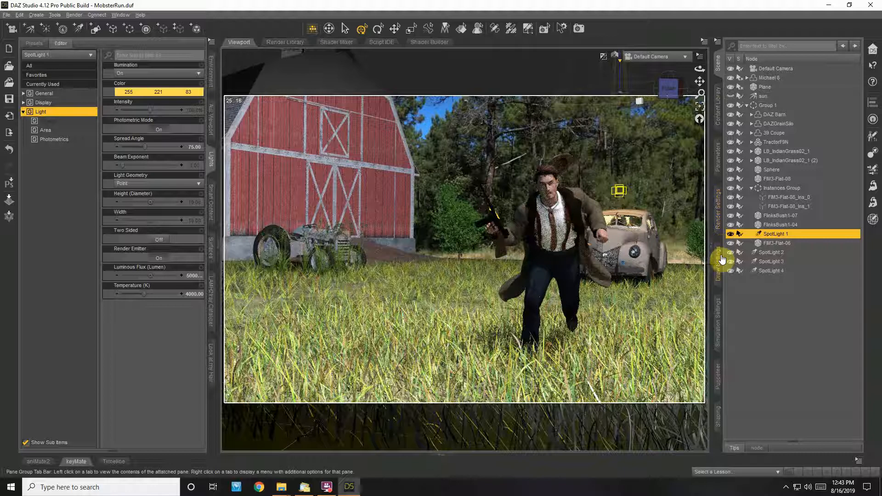
Step: Review the advanced hardware render settings for the photoreal devices and OptiX Prime Acceleration, and return to the scene list
left_click(718, 221)
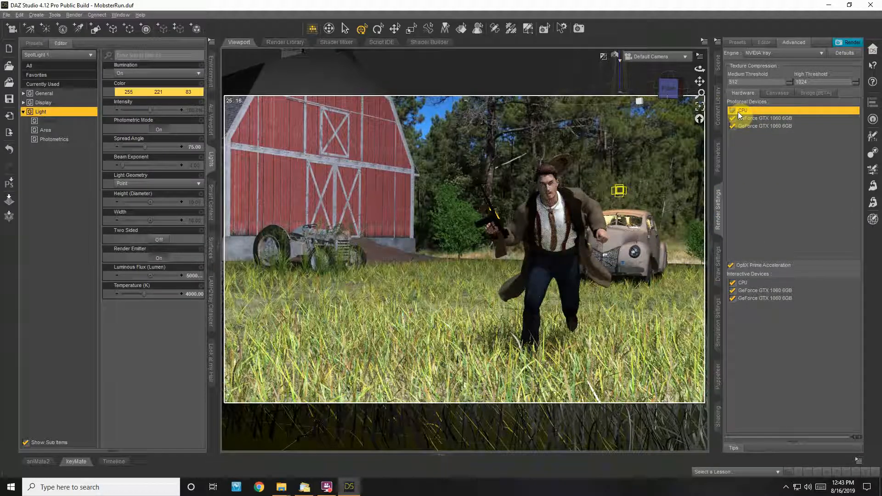
left_click(750, 267)
left_click(766, 266)
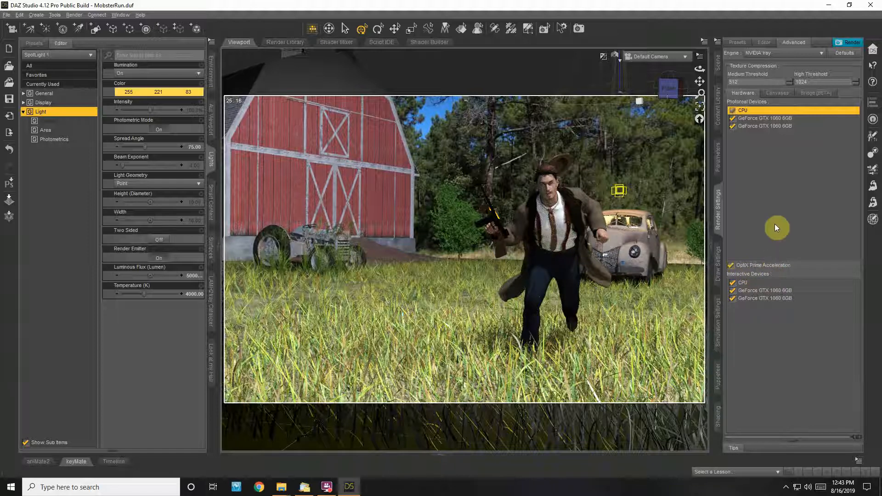
left_click(719, 76)
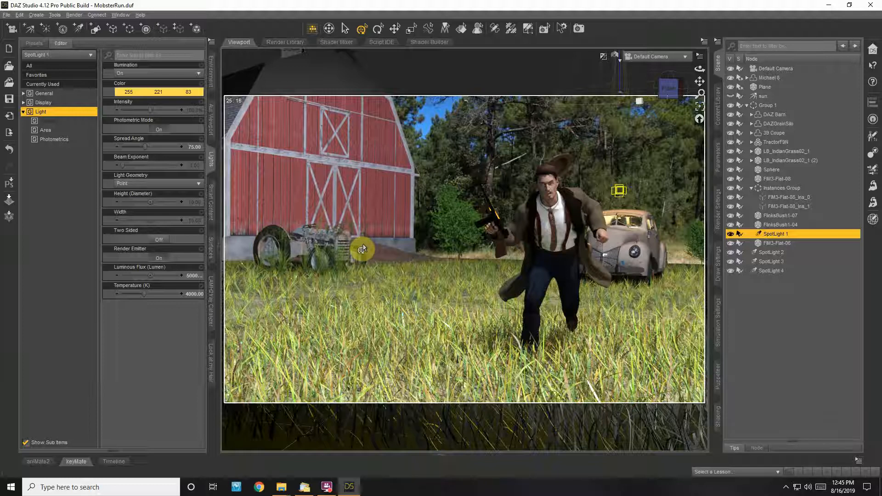
Step: Look at the scene in the Perspective View and return to the Default Camera view
key("ctrl+p")
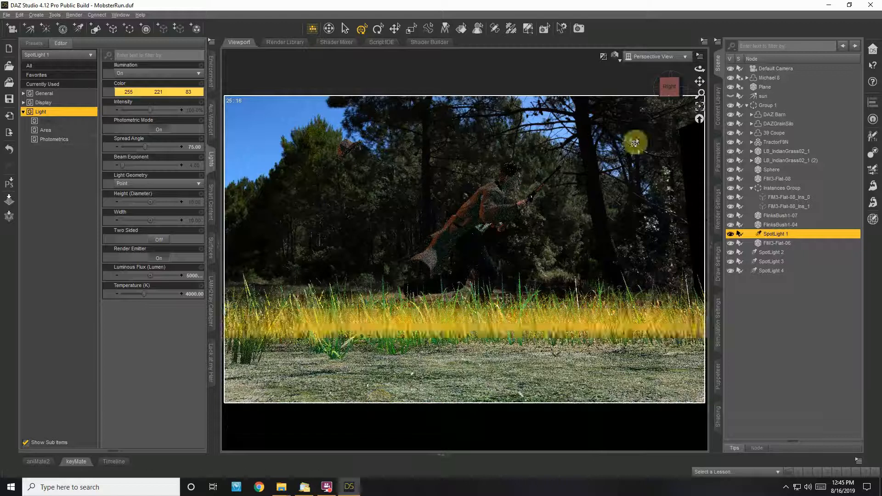
left_click(674, 58)
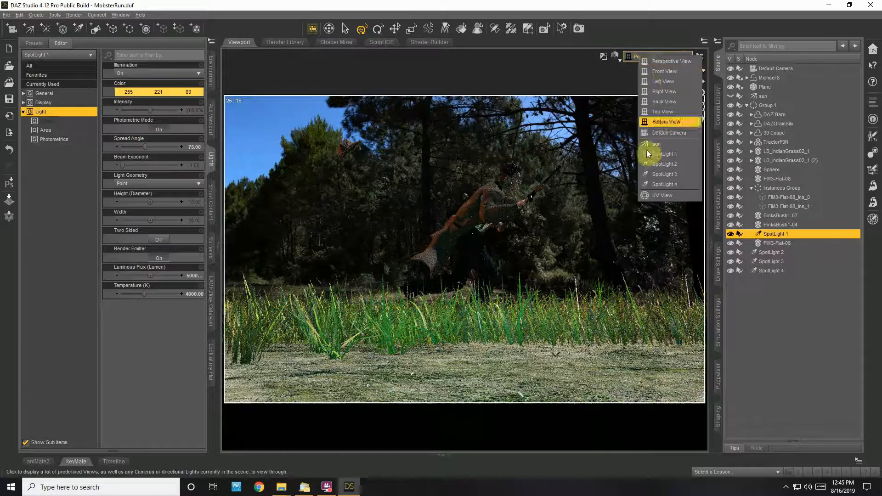
left_click(662, 133)
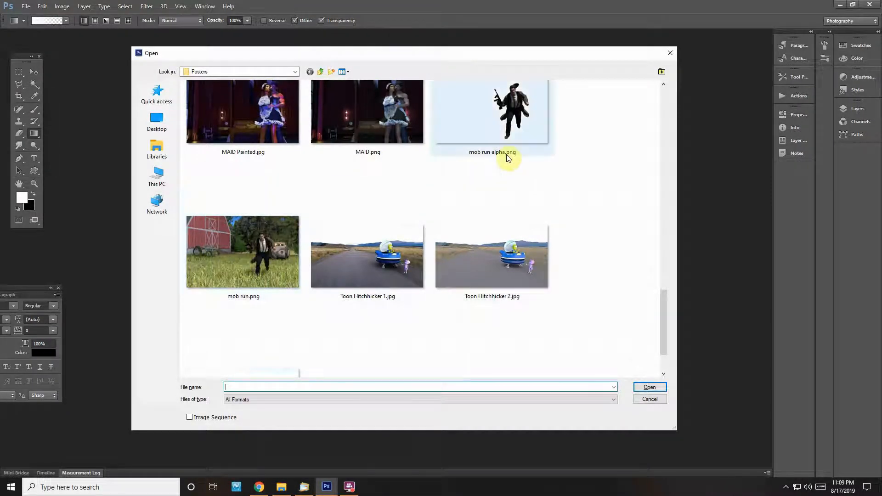
Step: Switch to Photoshop, open mob run.png from the Posters folder and magnify the field edge beneath the tree beside the mobster
double_click(243, 256)
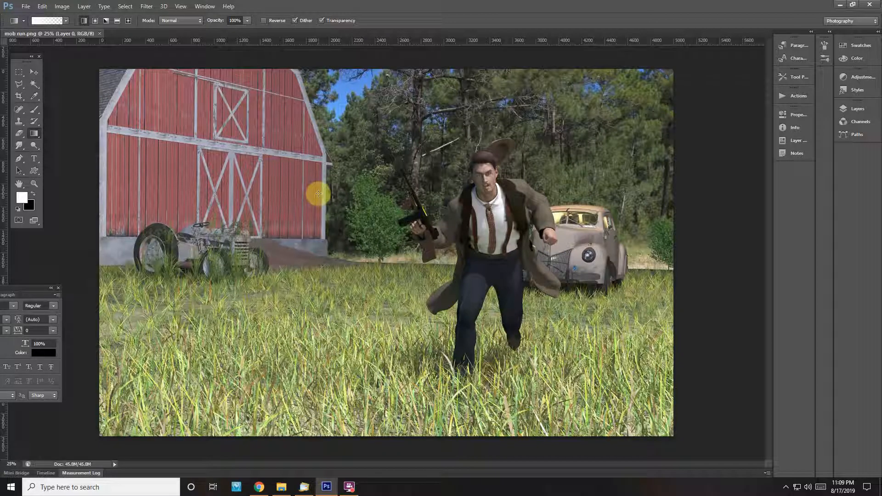
left_click(20, 124)
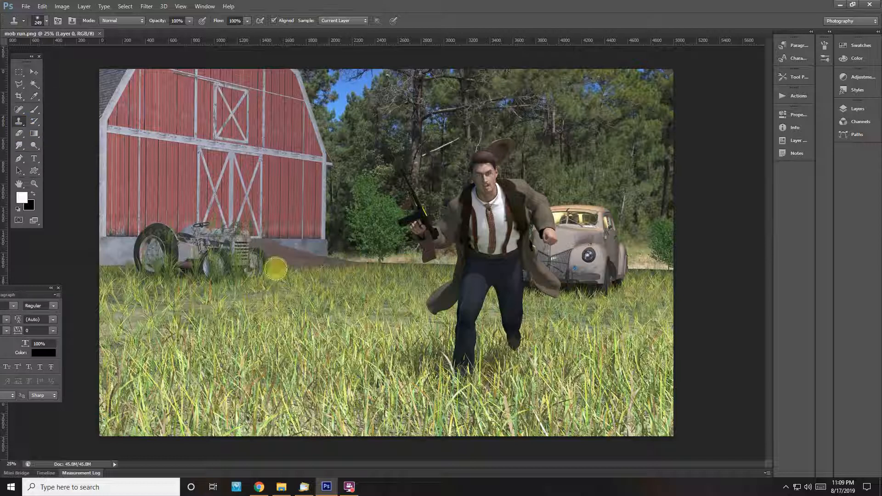
left_click(35, 184)
left_click(370, 264)
left_click(371, 265)
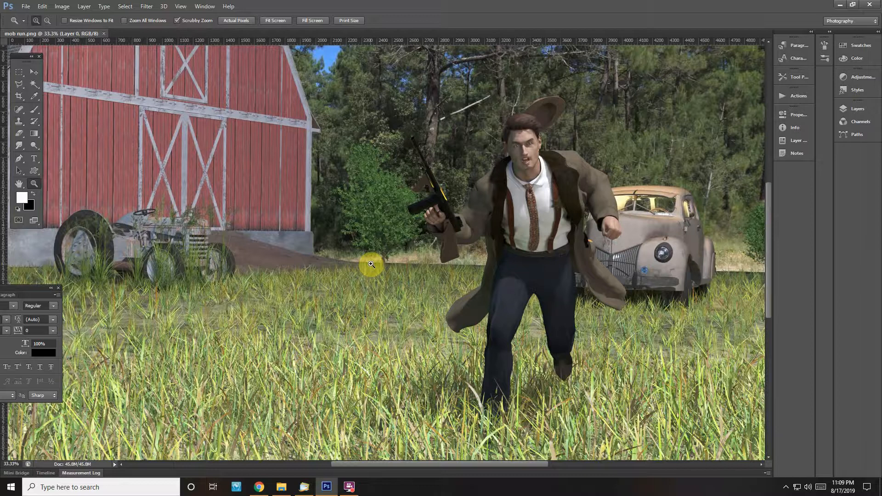
left_click(372, 265)
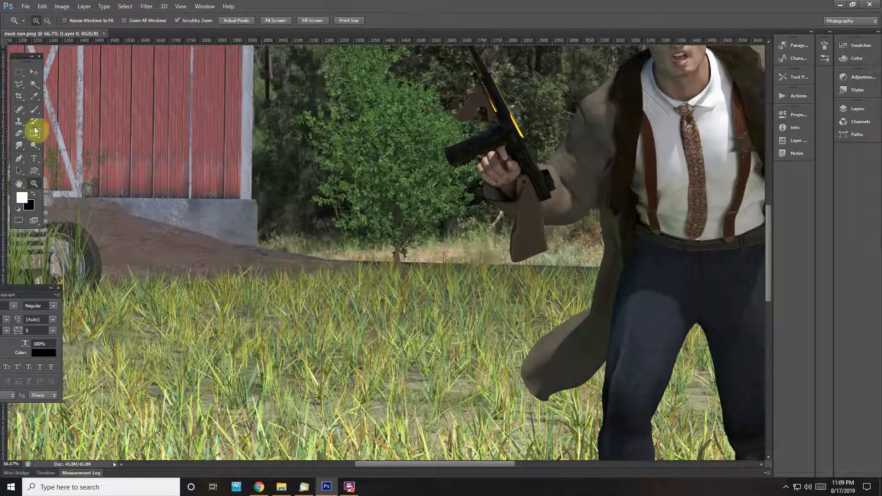
Step: Choose the Clone Stamp tool and reduce its brush size to 81 for retouching the field edge
left_click(20, 121)
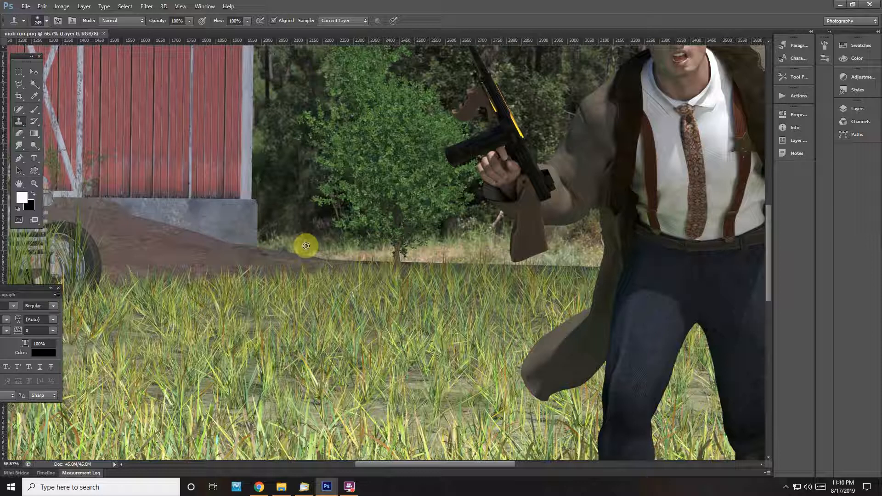
mouse_move(305, 246)
right_mouse_down("alt")
mouse_move(284, 252)
mouse_move(310, 252)
mouse_move(278, 237)
right_mouse_up("alt")
Step: Try to clone nearby background and grass over the hard field edge beneath the tree
mouse_move(279, 237)
left_mouse_down()
mouse_move(339, 266)
mouse_move(360, 261)
mouse_move(332, 247)
mouse_move(353, 262)
mouse_move(386, 256)
mouse_move(290, 231)
left_mouse_up()
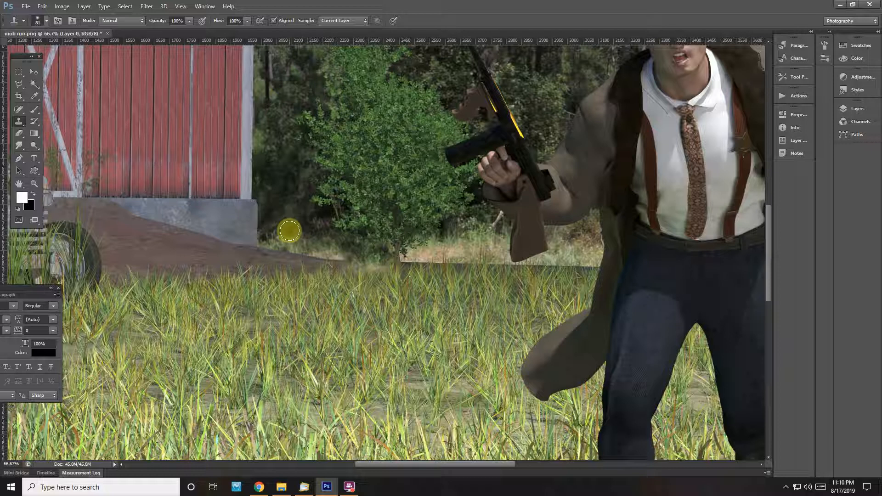
key("ctrl+z")
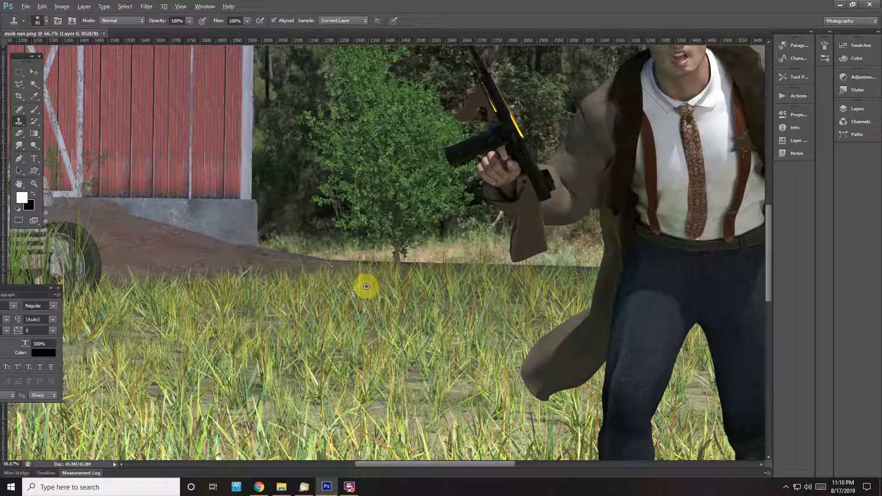
left_click(366, 286, "alt")
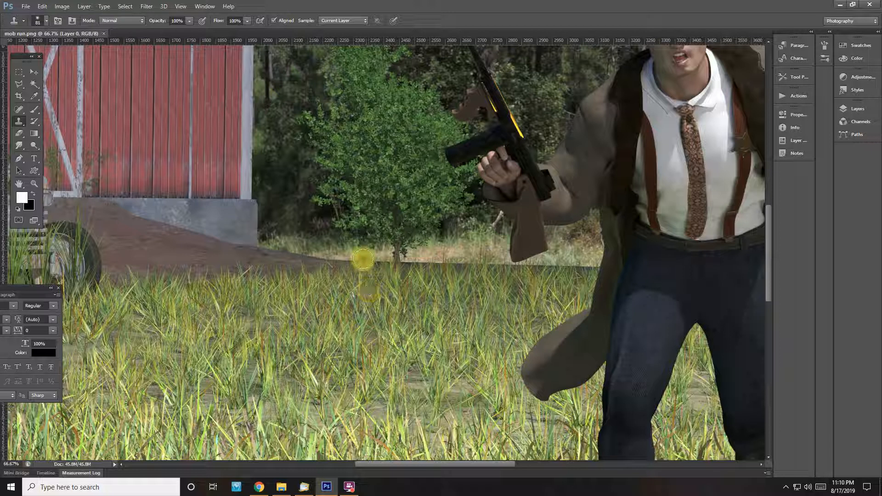
left_click_drag(365, 258, 396, 302)
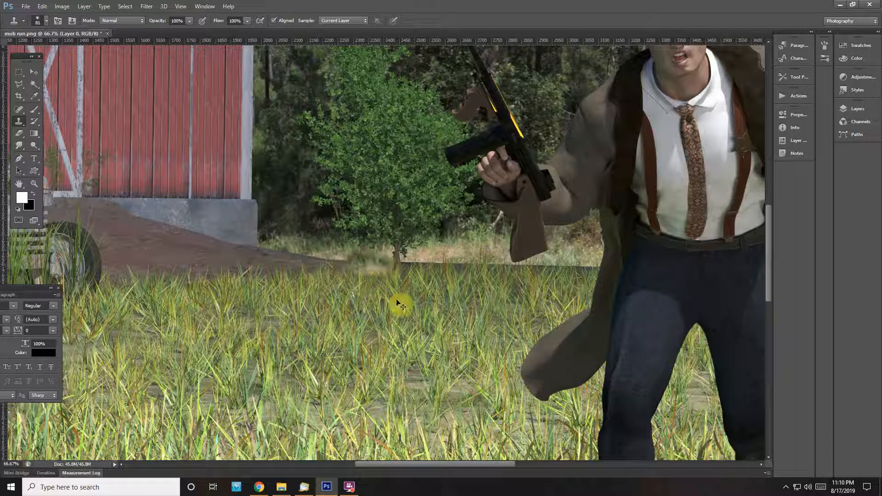
key("ctrl+z")
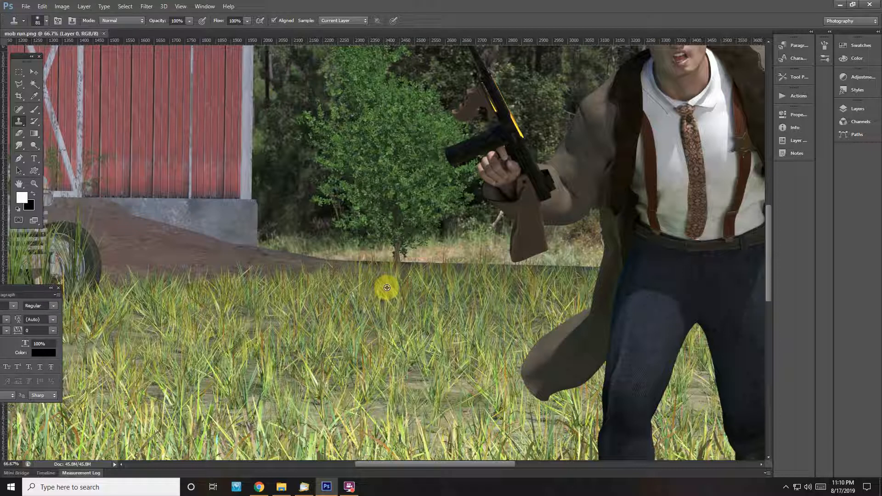
Step: Clone grass and background over the hard field edge from the tree, past the gun stock, to the mobster's coat
mouse_move(387, 289)
left_mouse_down()
mouse_move(354, 258)
mouse_move(506, 269)
mouse_move(467, 270)
mouse_move(485, 258)
mouse_move(480, 264)
left_mouse_up()
left_click(576, 252, "alt")
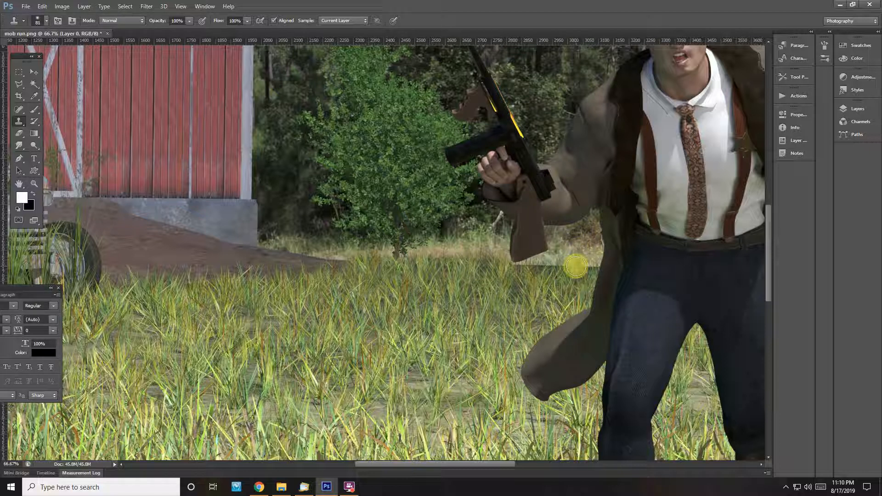
mouse_move(576, 265)
left_mouse_down()
mouse_move(591, 261)
mouse_move(534, 266)
mouse_move(575, 254)
left_mouse_up()
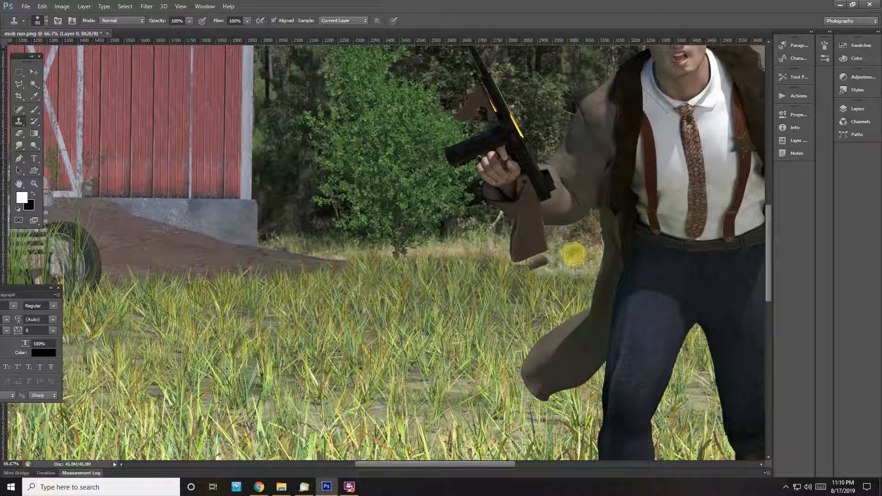
key("ctrl+z")
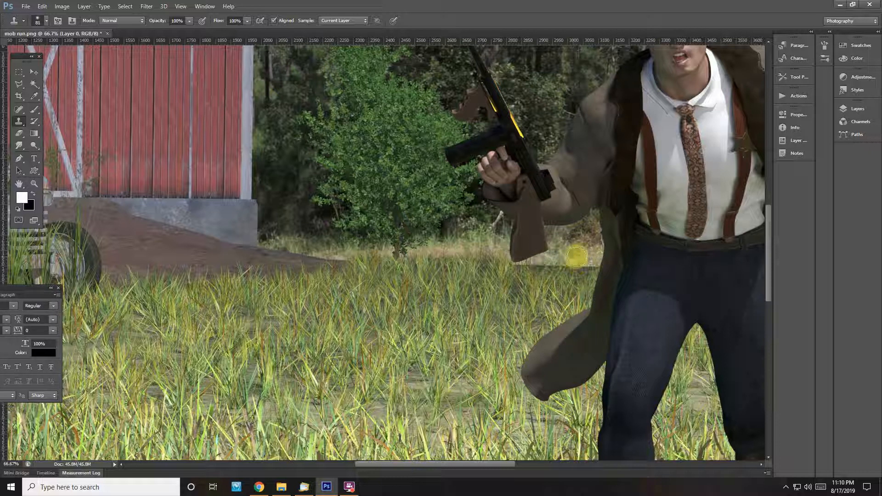
left_click(581, 254, "alt")
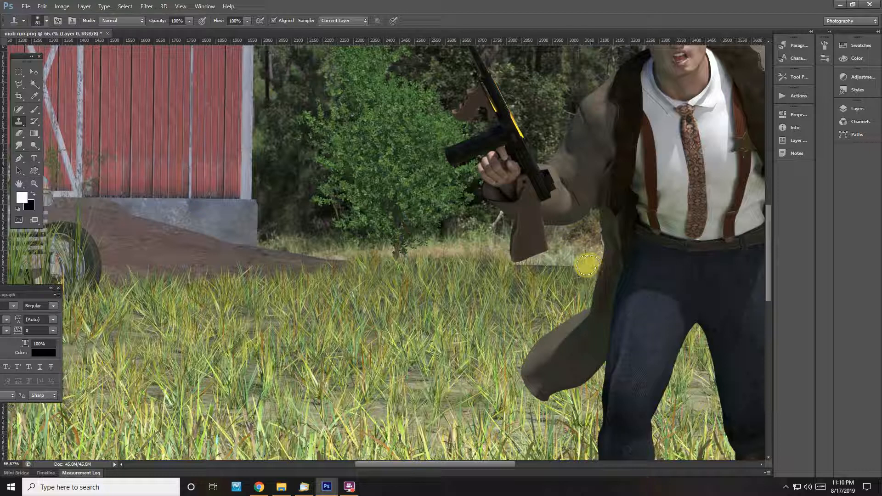
left_click(527, 294, "alt")
mouse_move(528, 297)
left_mouse_down()
mouse_move(532, 269)
mouse_move(522, 271)
mouse_move(559, 267)
left_mouse_up()
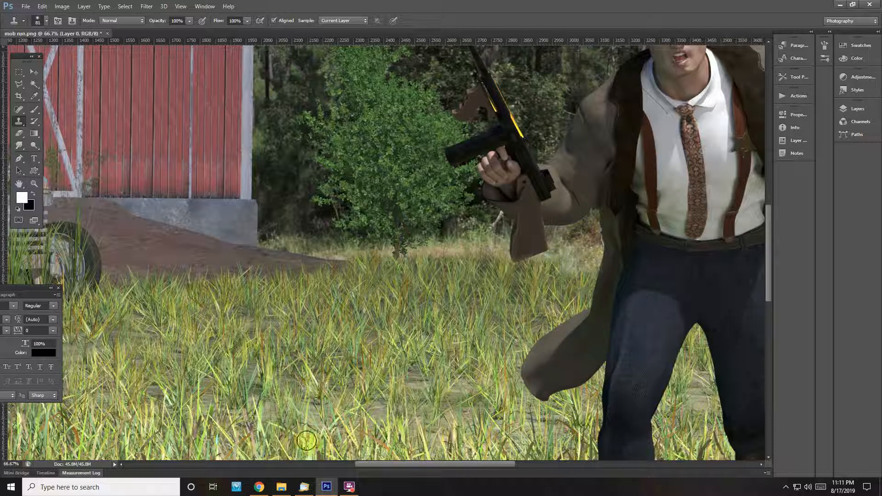
Step: Clone grass over the hard field edge between the old car and the image's right border, and fit the whole image on screen
left_click_drag(421, 465, 556, 466)
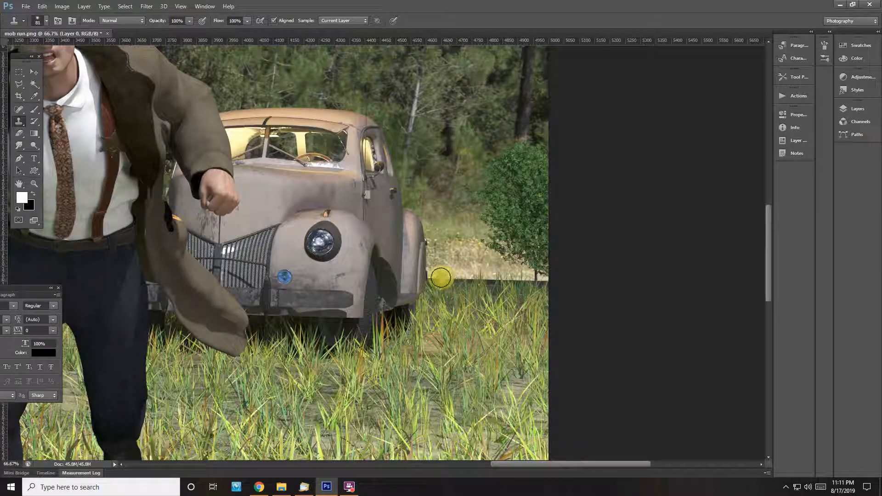
mouse_move(438, 276)
left_mouse_down()
mouse_move(496, 283)
mouse_move(490, 309)
mouse_move(421, 364)
left_mouse_up()
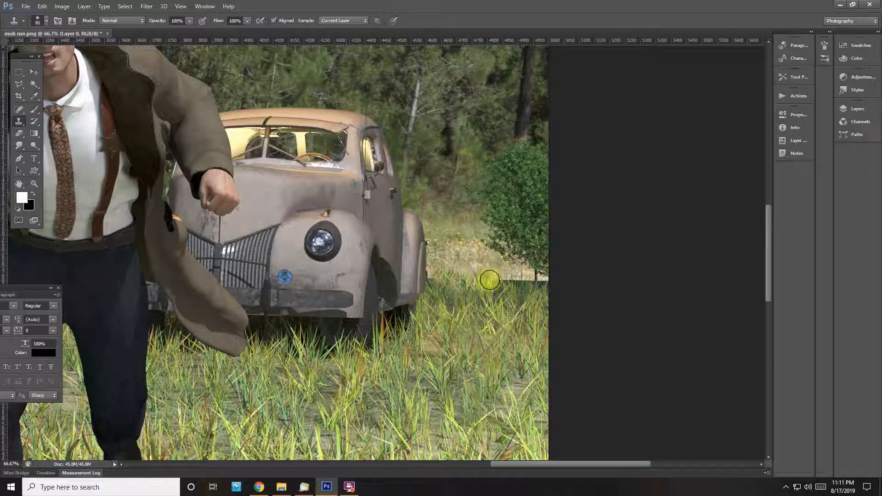
left_click_drag(503, 288, 615, 281)
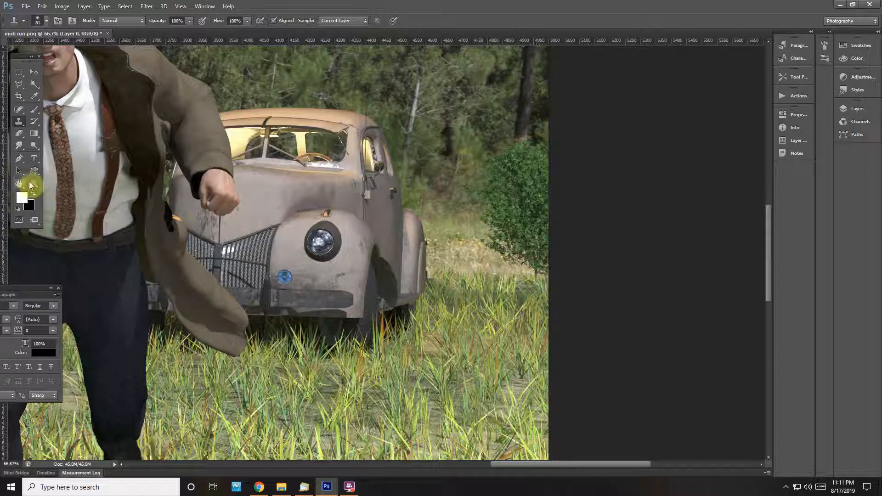
left_click(33, 184)
right_click(158, 232)
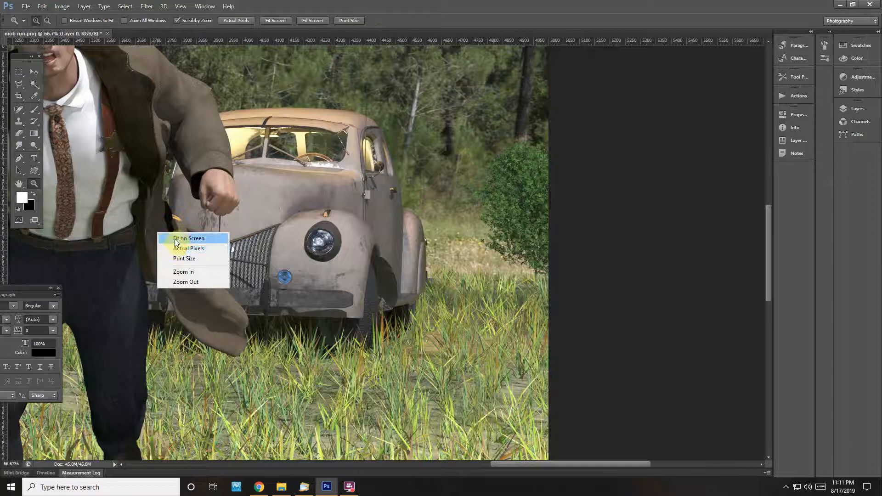
left_click(173, 238)
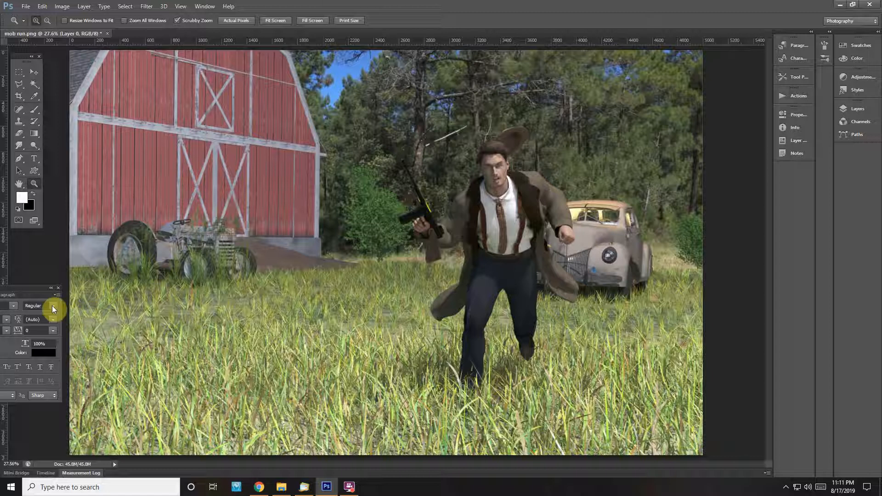
Step: Open Fire.psd from the Rons Explosions folder inside the Photoshop folder on New Volume (F:)
left_click(26, 7)
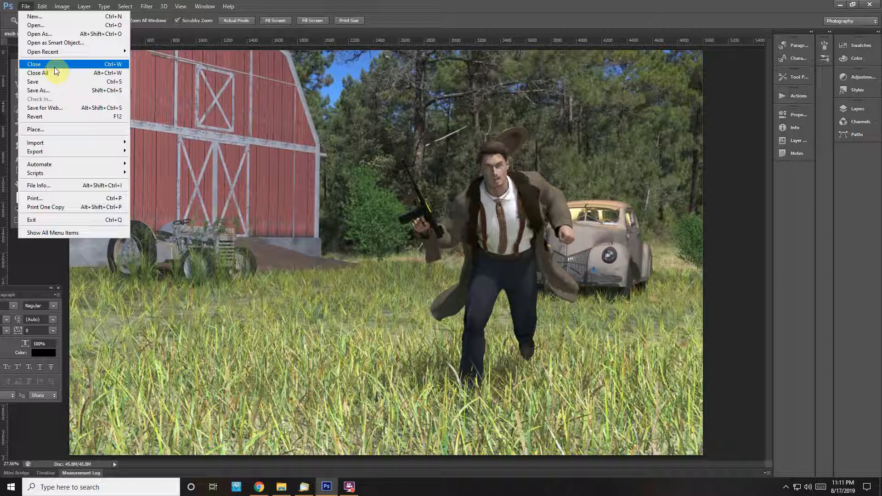
left_click(45, 25)
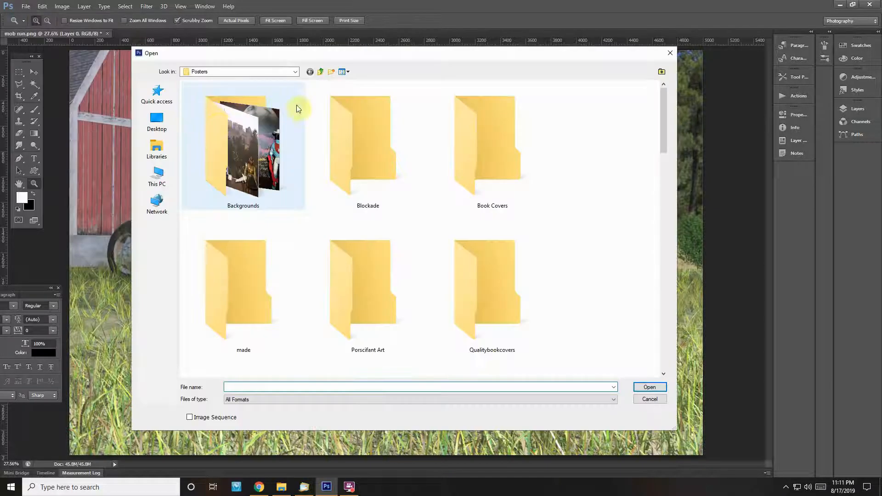
left_click(295, 73)
left_click(248, 207)
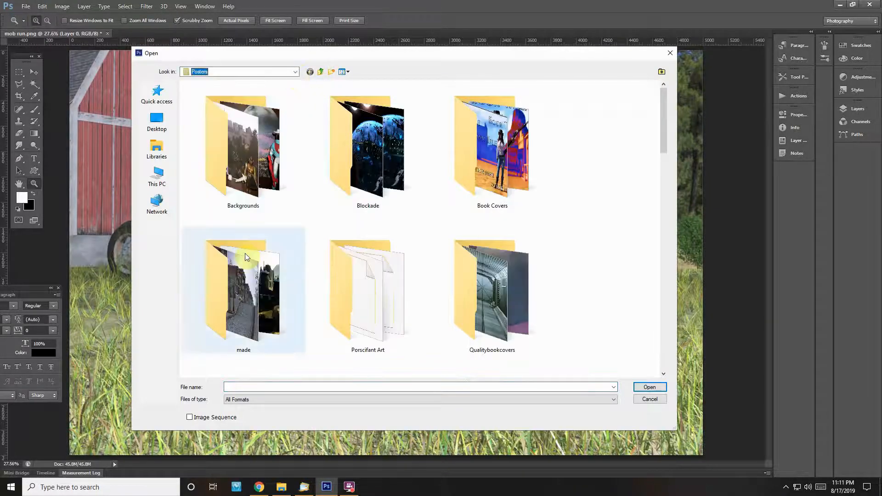
left_click(296, 73)
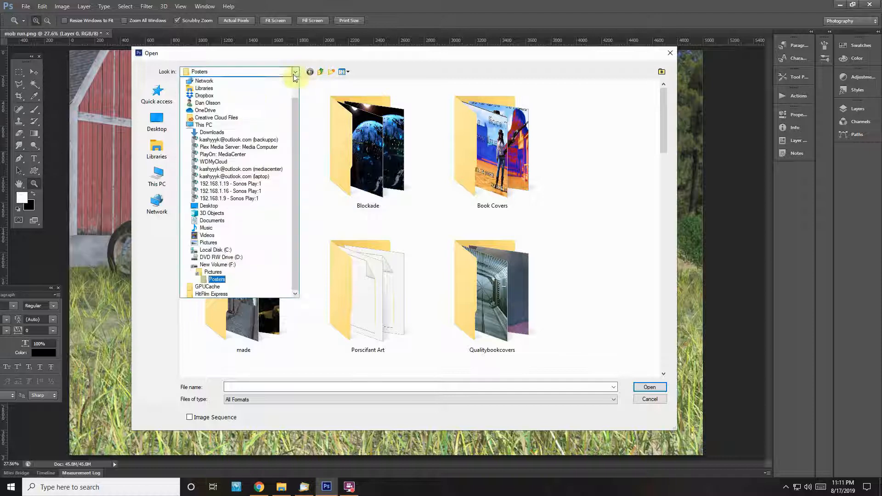
left_click(233, 267)
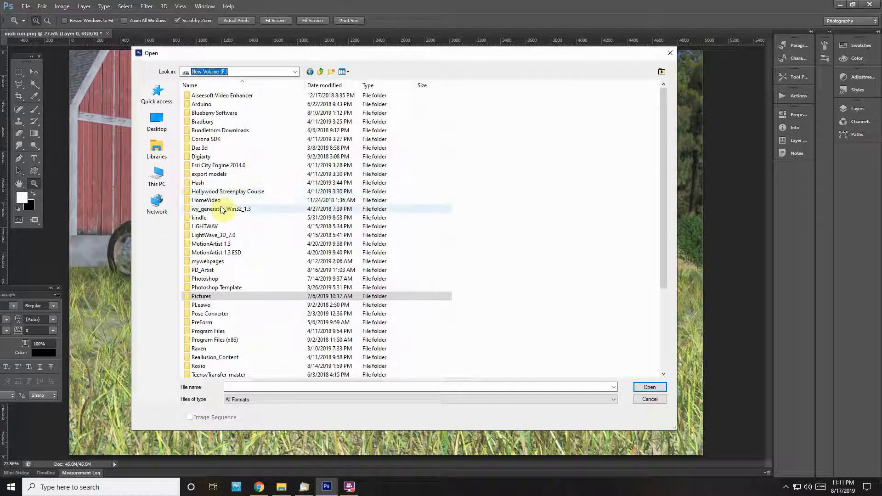
double_click(205, 279)
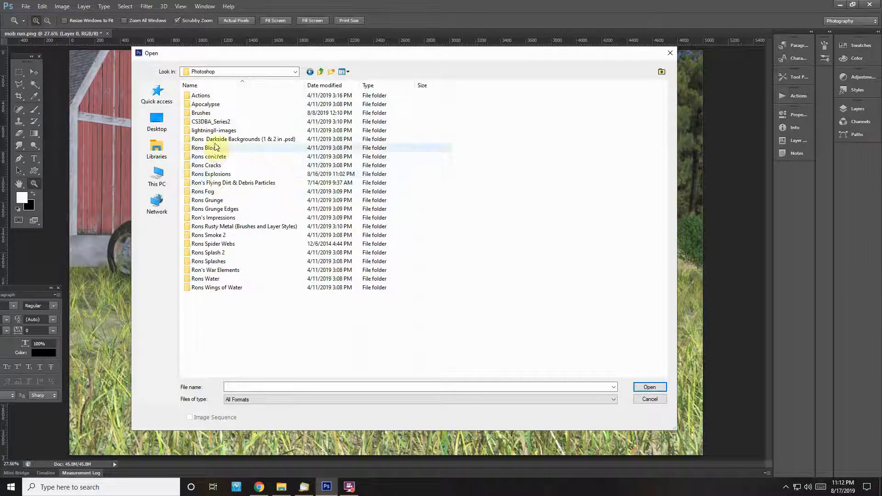
double_click(214, 177)
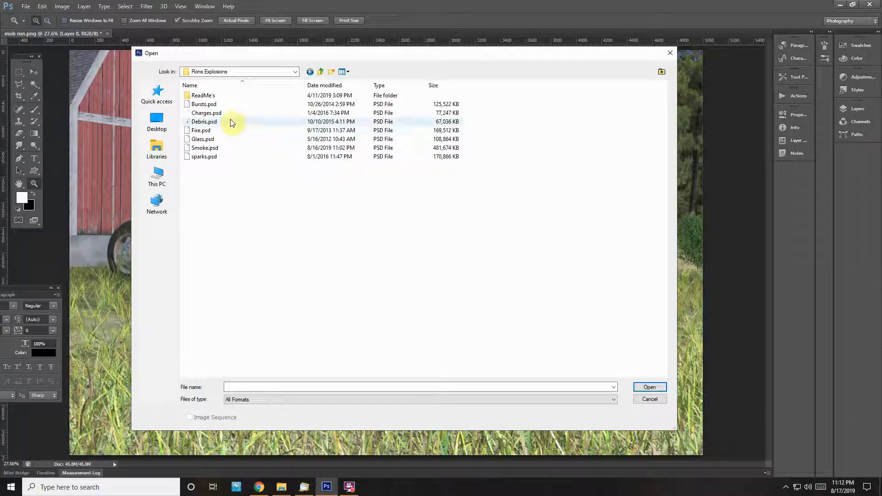
left_click(201, 132)
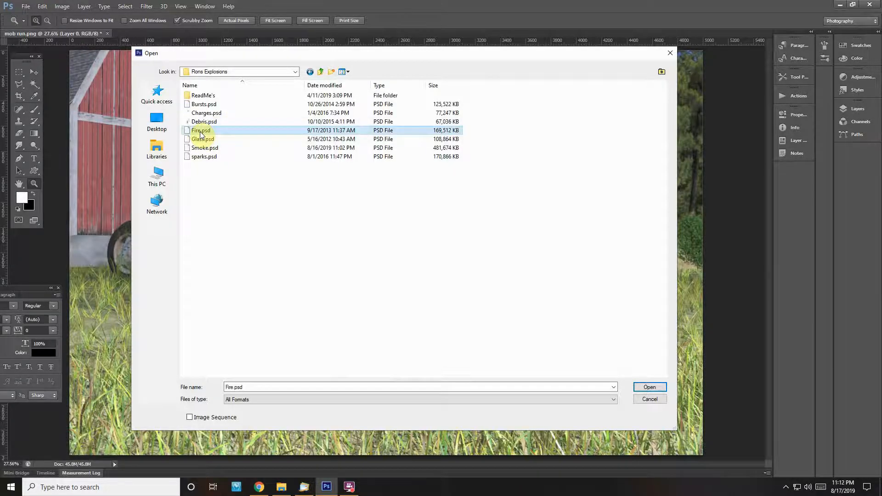
double_click(201, 132)
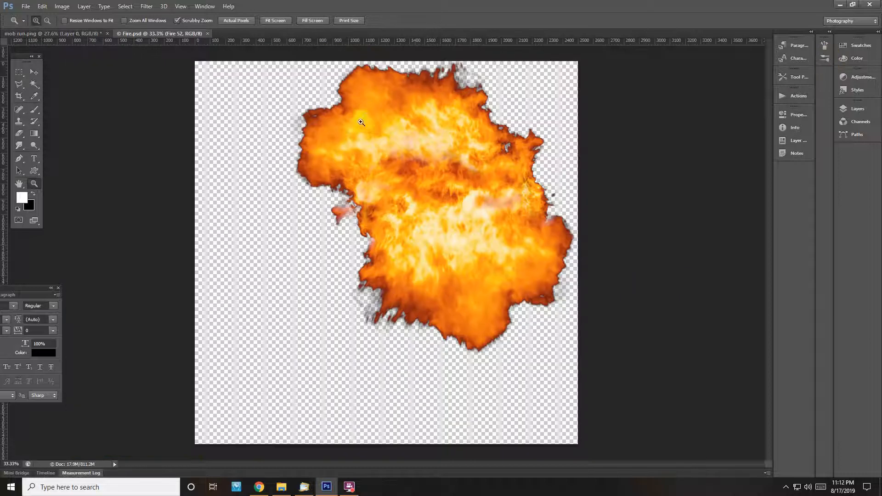
Step: Expand the collapsed panels to show the layer list, and open Smoke.psd from the Rons Explosions folder
left_click(879, 31)
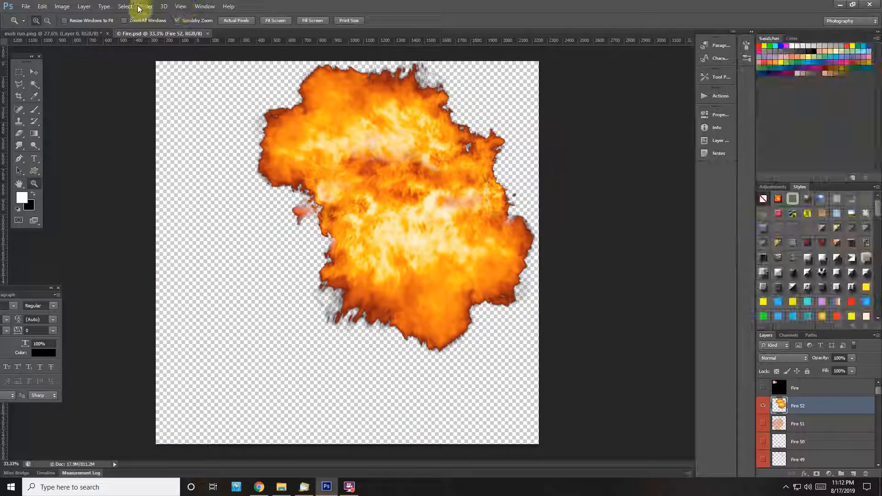
left_click(26, 6)
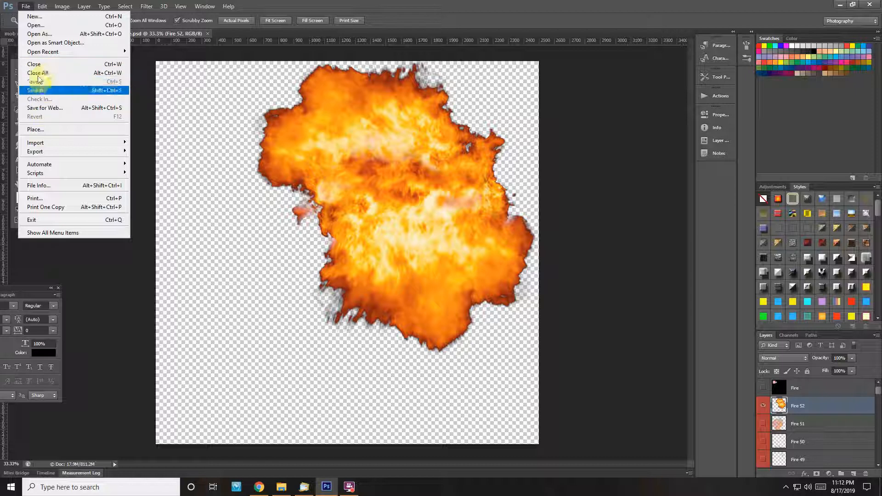
left_click(36, 25)
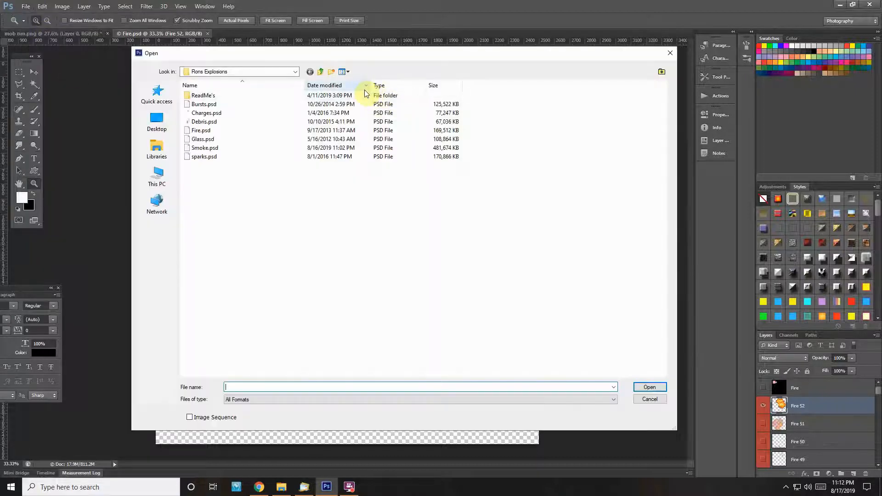
double_click(211, 148)
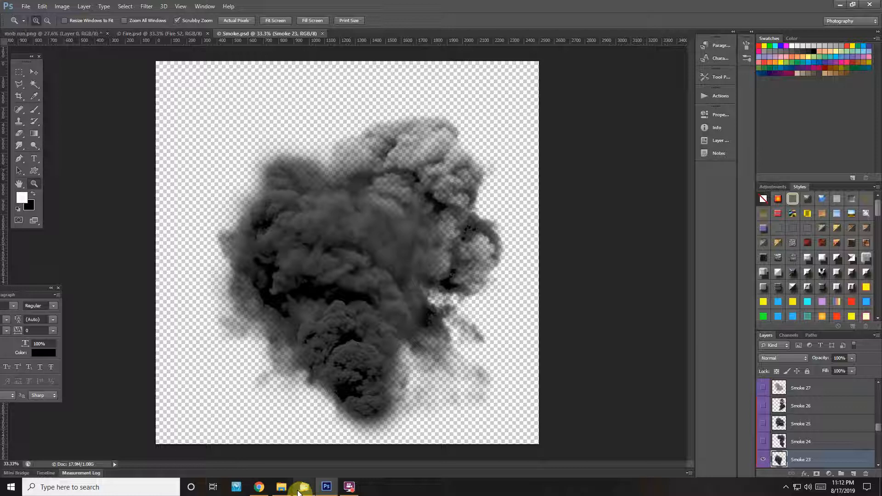
Step: In mob run.png, outline the mobster's hat, head, torso and car-side arm with the Magnetic Lasso and copy them to a new layer
left_click(73, 33)
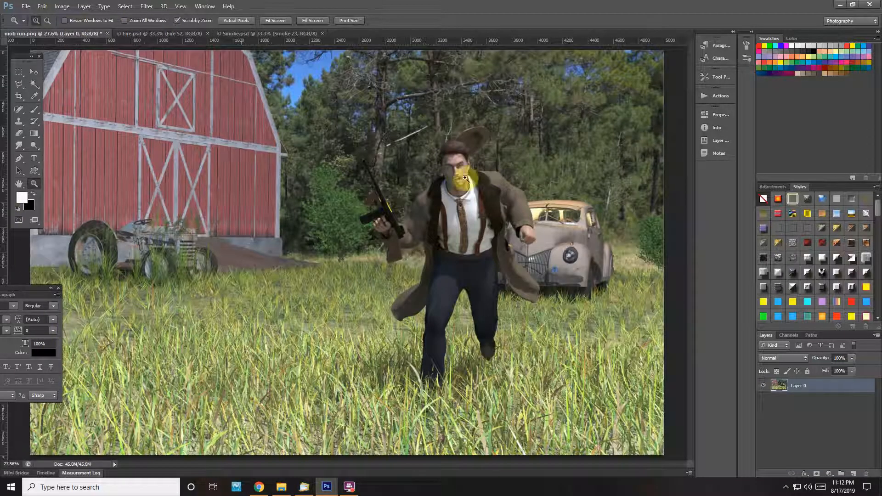
left_click(478, 173)
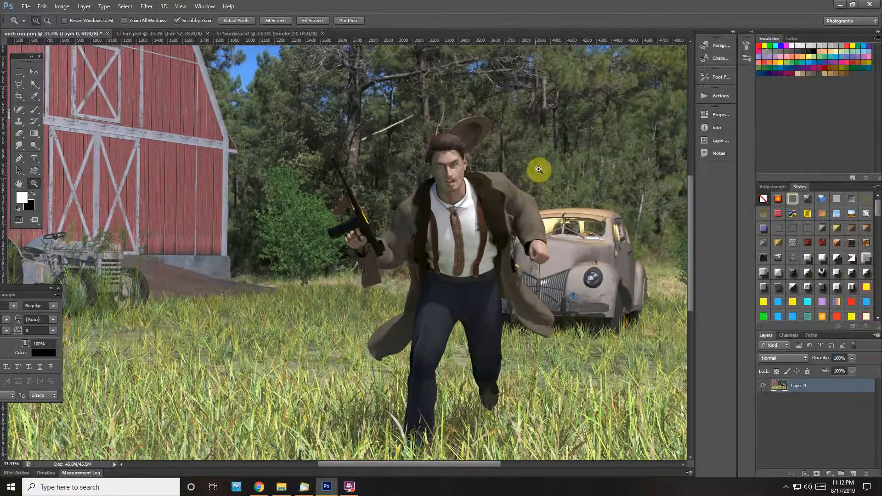
left_click(539, 170)
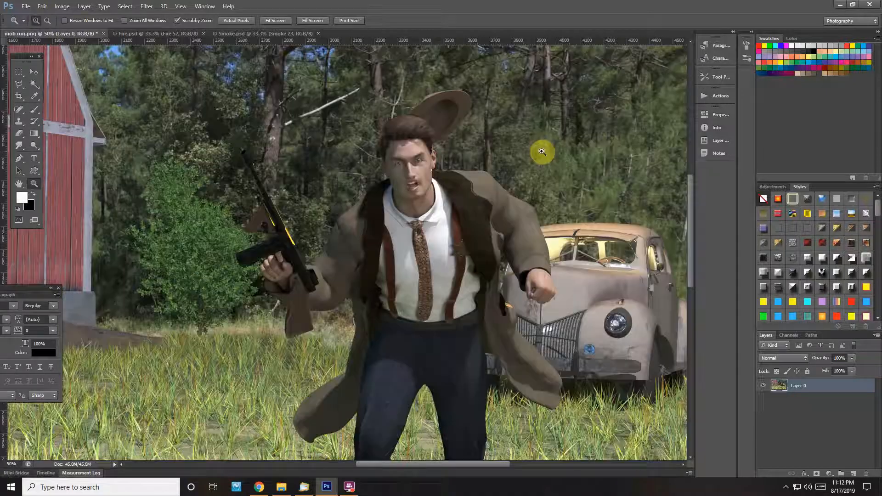
left_click(20, 86)
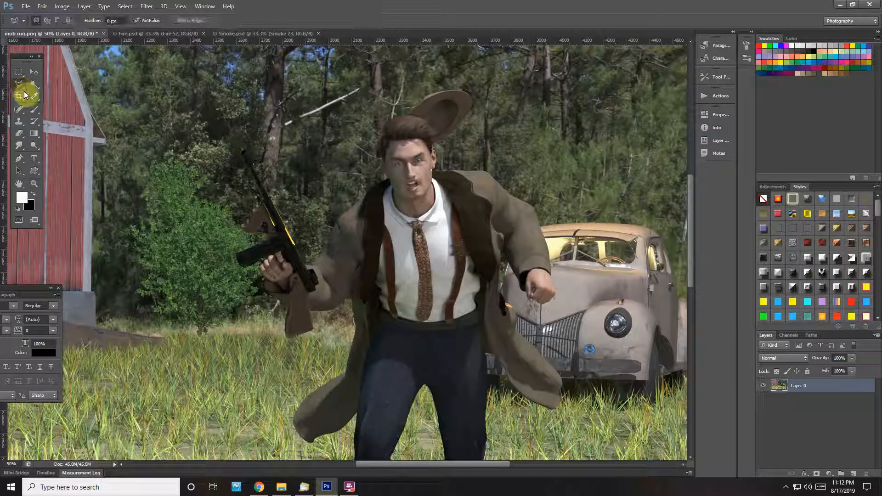
right_click(24, 85)
left_click(60, 99)
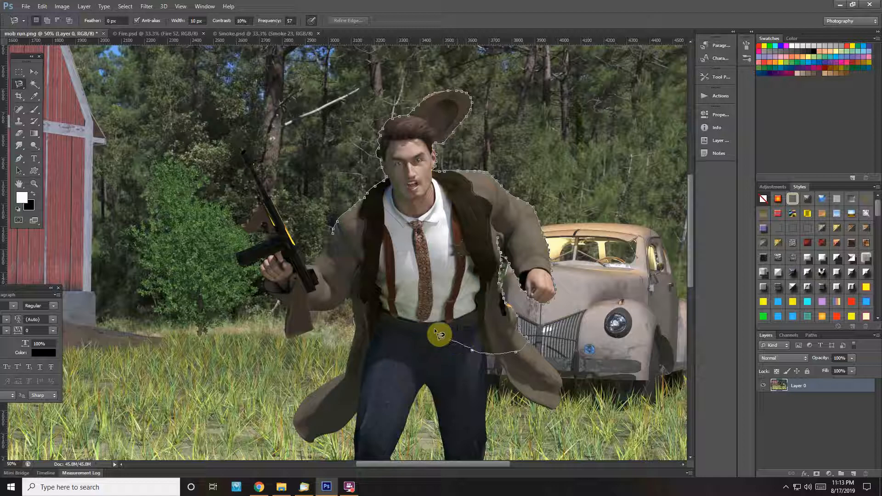
left_click(333, 232)
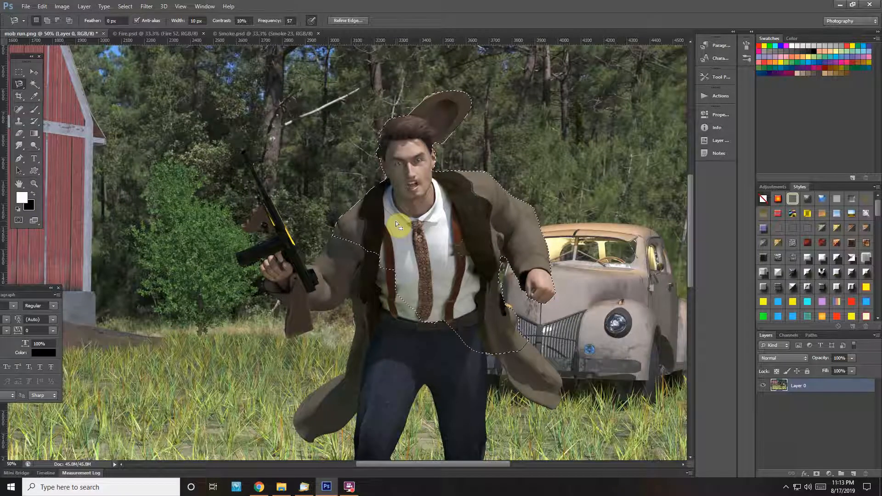
key("ctrl+j")
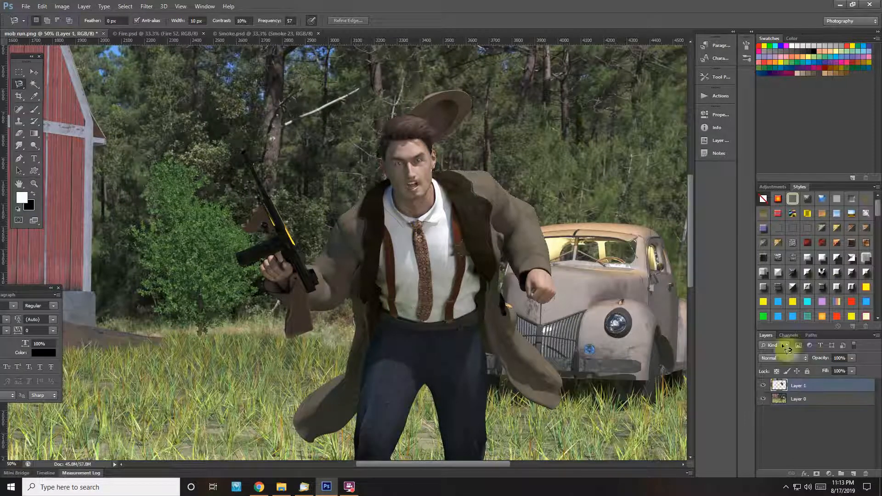
Step: Check the mobster cutout on its own against transparency, and leave Layer 1 hidden with Layer 0 visible
left_click(765, 386)
left_click(764, 399)
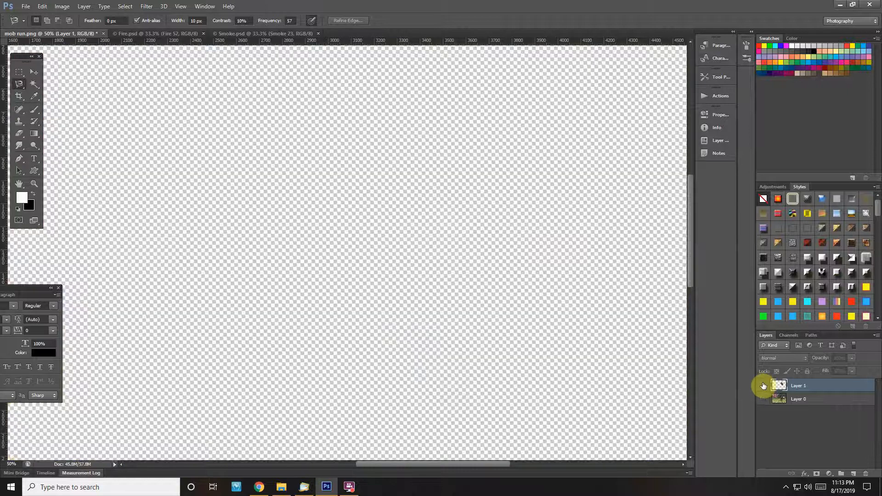
left_click(764, 386)
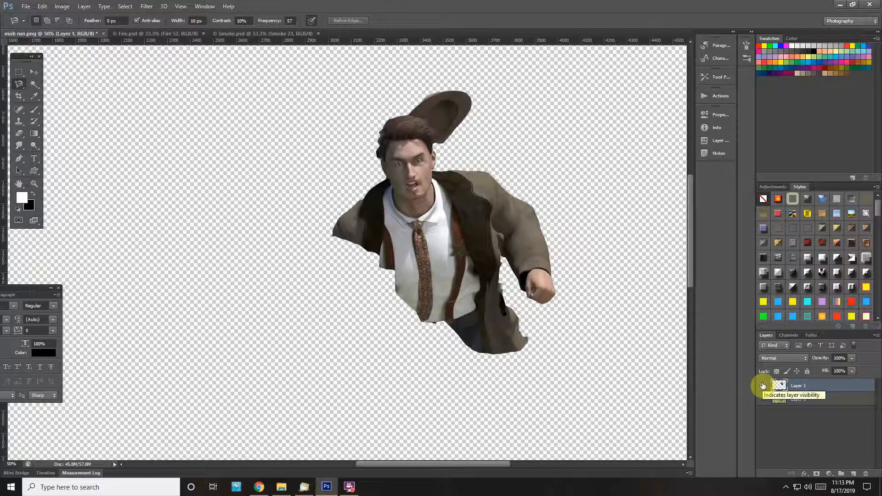
left_click(763, 386)
left_click(763, 399)
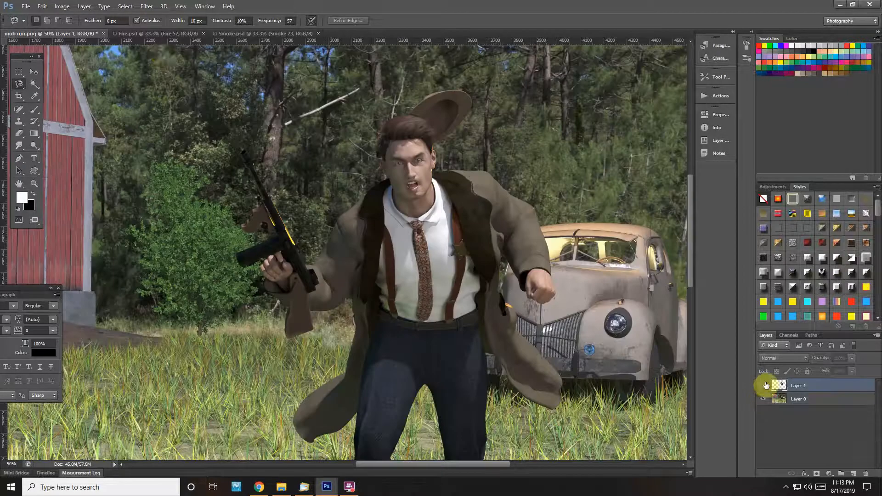
Step: Hide the Fire 52 layer in Fire.psd and enlarge the layer list to show more fire layers at once
left_click(167, 34)
scroll(804, 405, "down", 3)
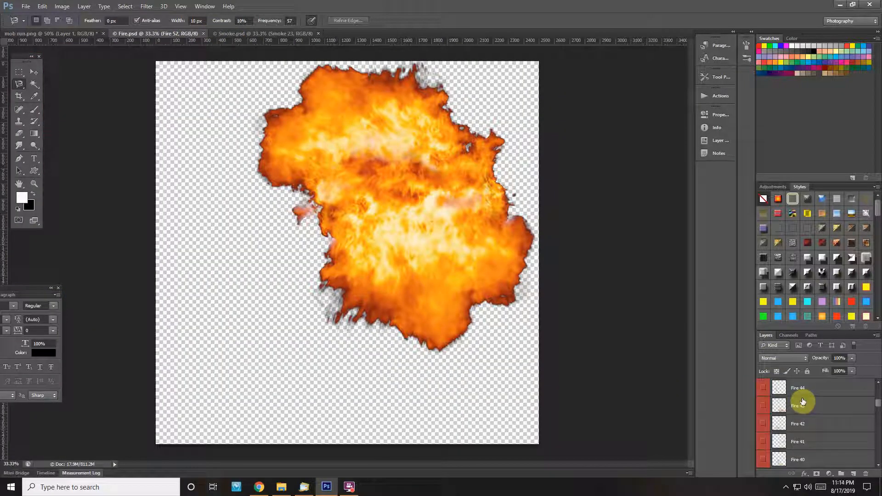
scroll(803, 402, "up", 5)
left_click(763, 407)
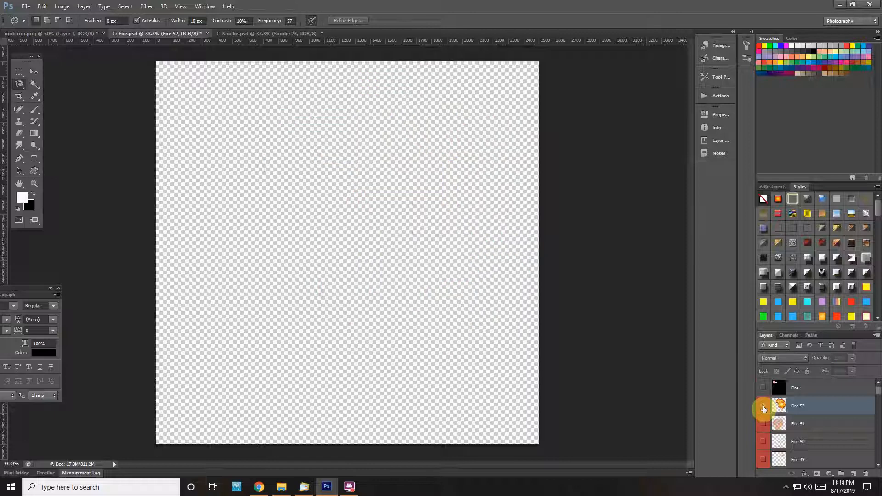
scroll(851, 414, "down", 15)
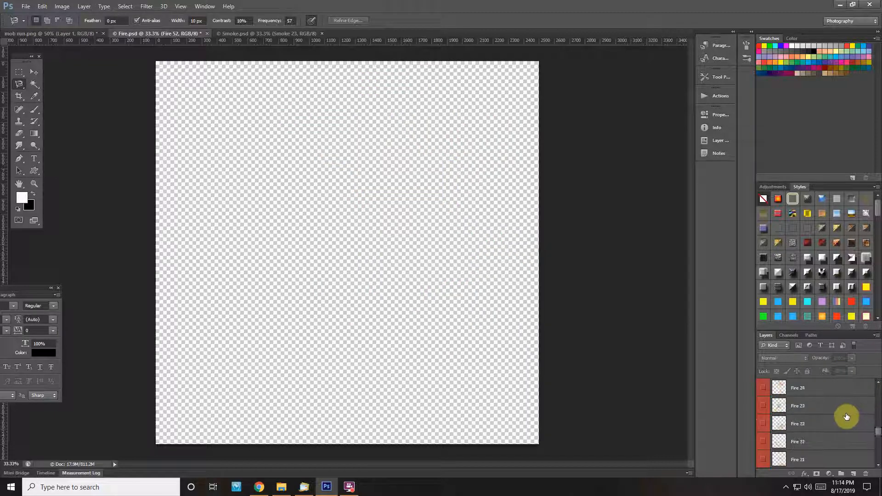
scroll(846, 417, "down", 3)
left_click_drag(753, 368, 729, 367)
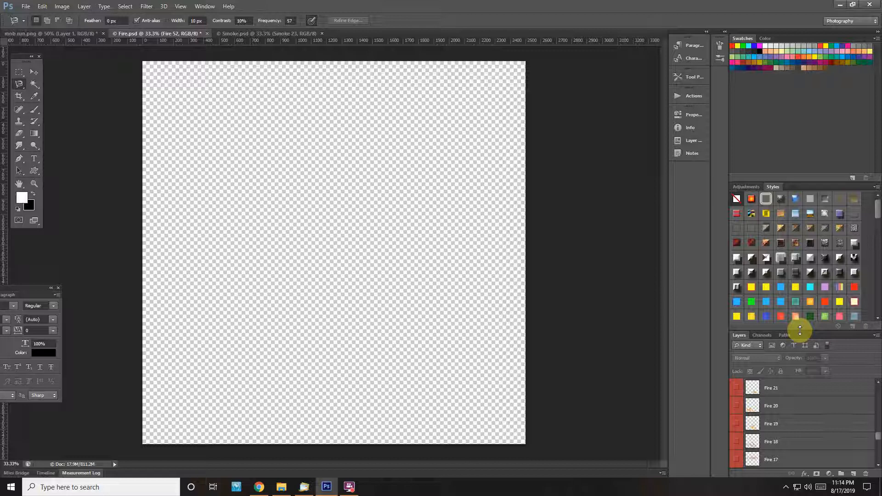
left_click_drag(800, 330, 807, 165)
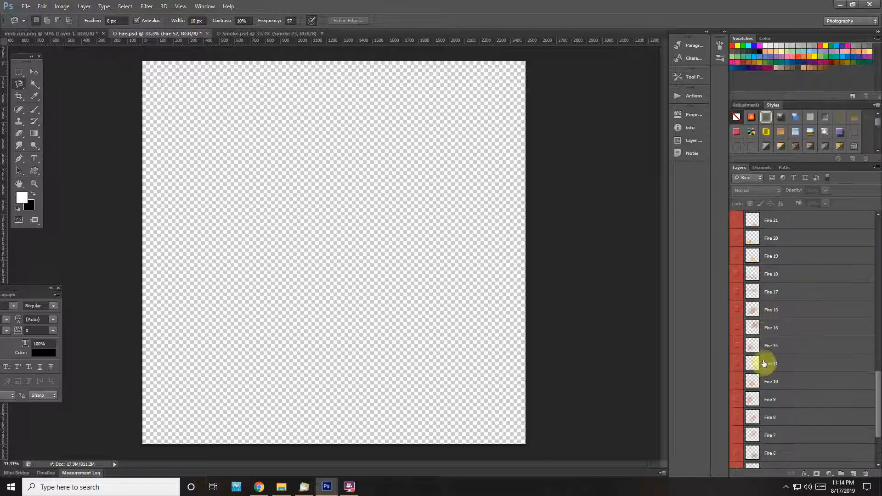
Step: Show the Fire 10 layer, copy its whole canvas and paste it into mob run.png as a new layer
scroll(766, 386, "down", 3)
left_click(736, 328)
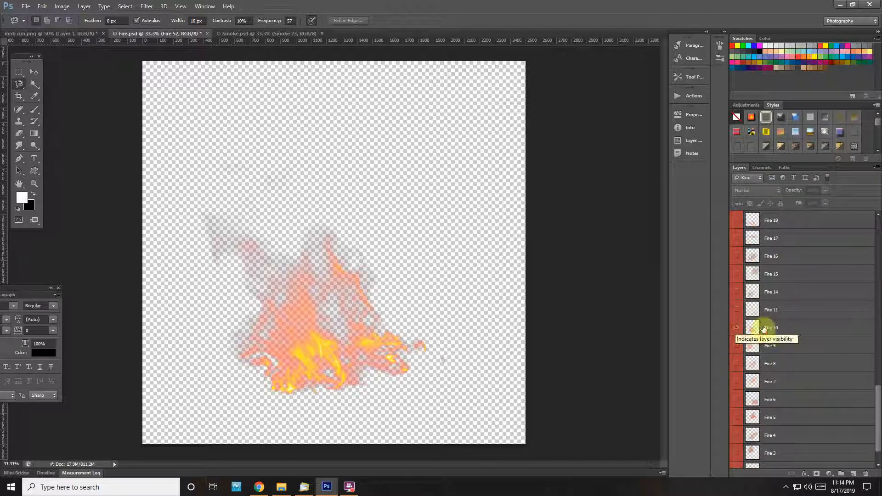
left_click(802, 332)
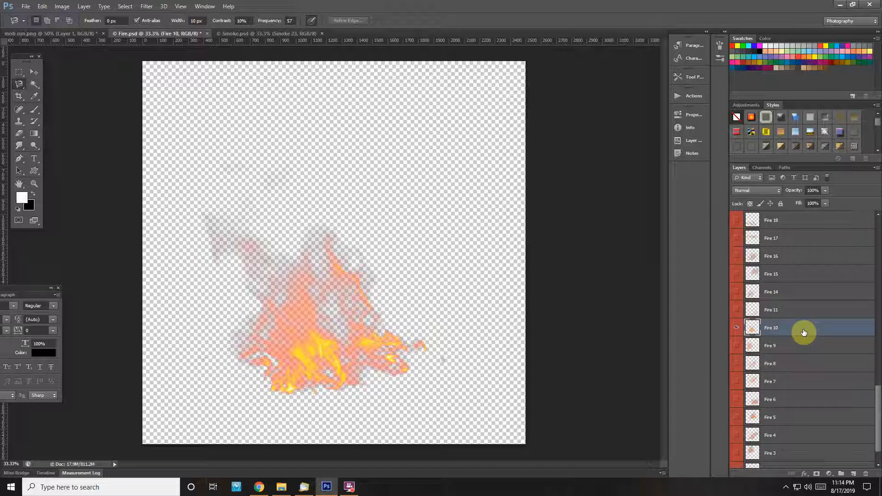
key("ctrl+a")
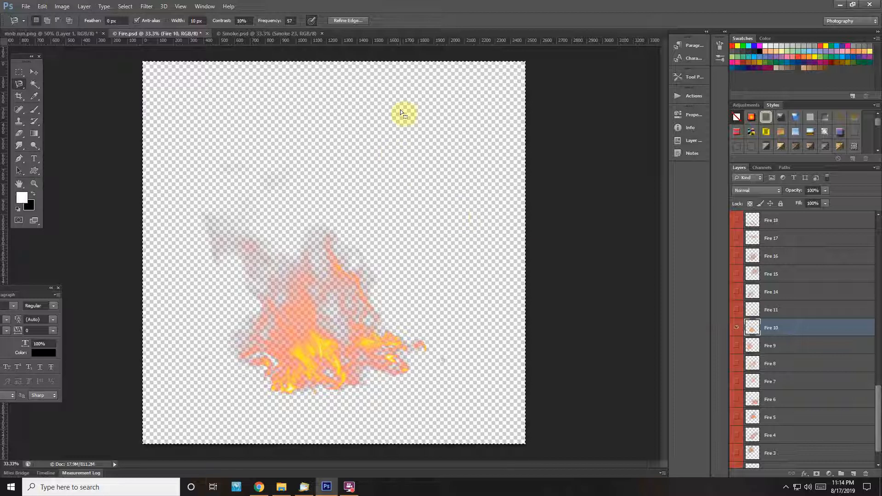
left_click(75, 33)
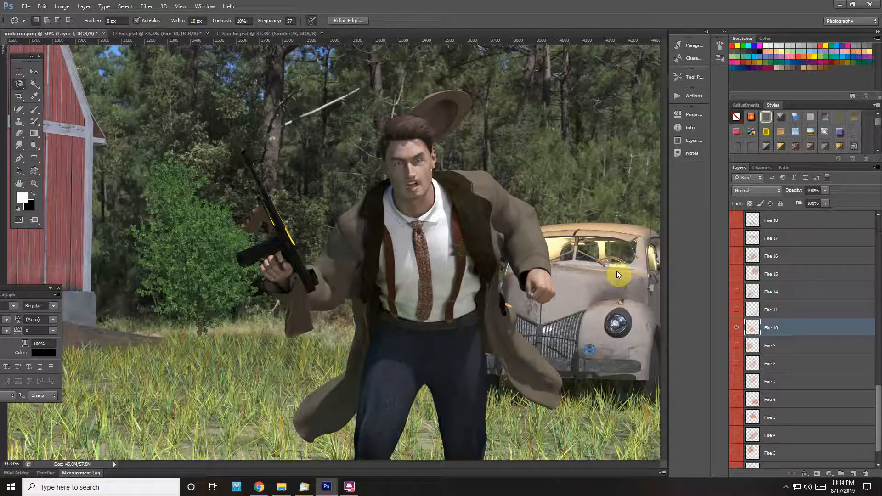
key("ctrl+v")
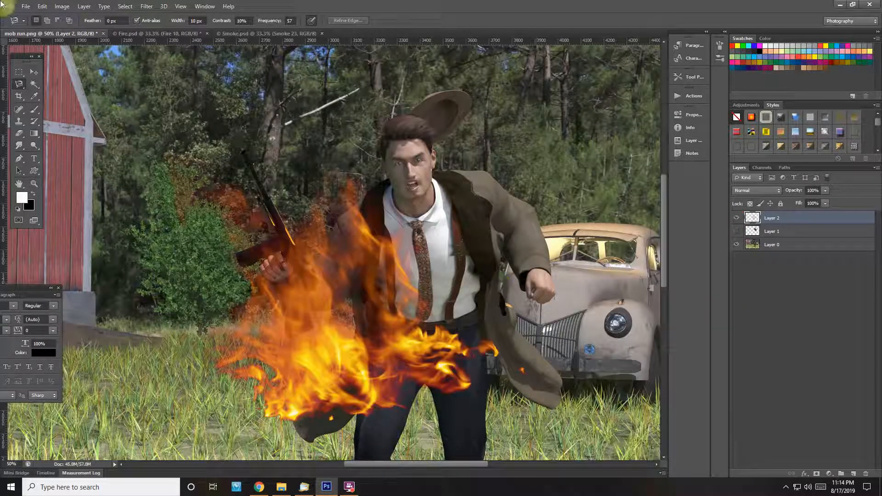
Step: Scale the pasted fire to about 27% width and 34% height, and place it over the old car's windshield
key("ctrl+t")
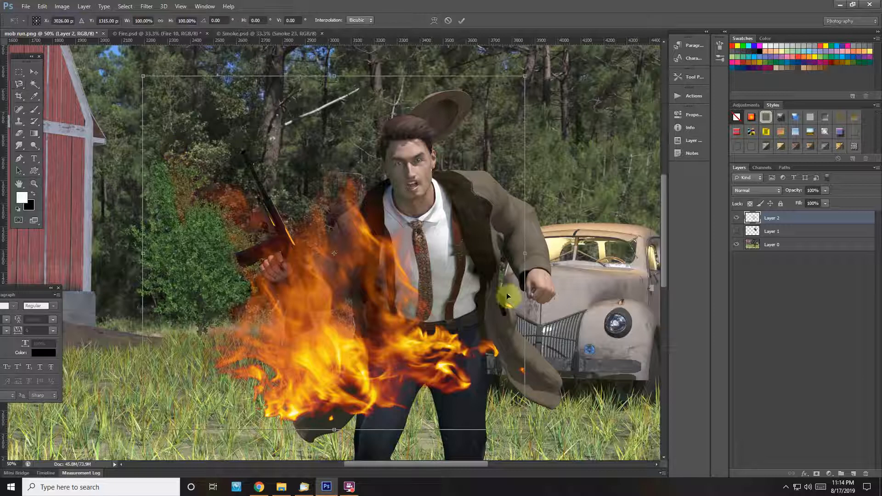
left_click_drag(525, 75, 639, 200)
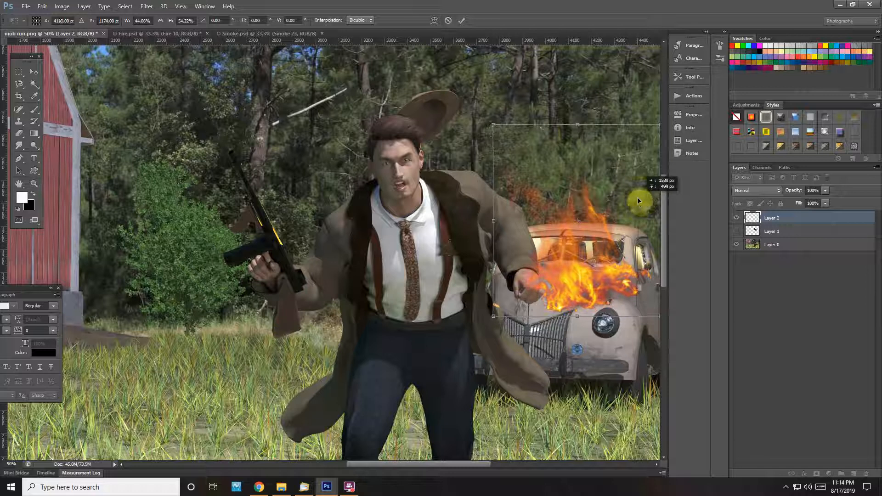
left_click_drag(494, 124, 557, 198)
left_click_drag(591, 239, 557, 203)
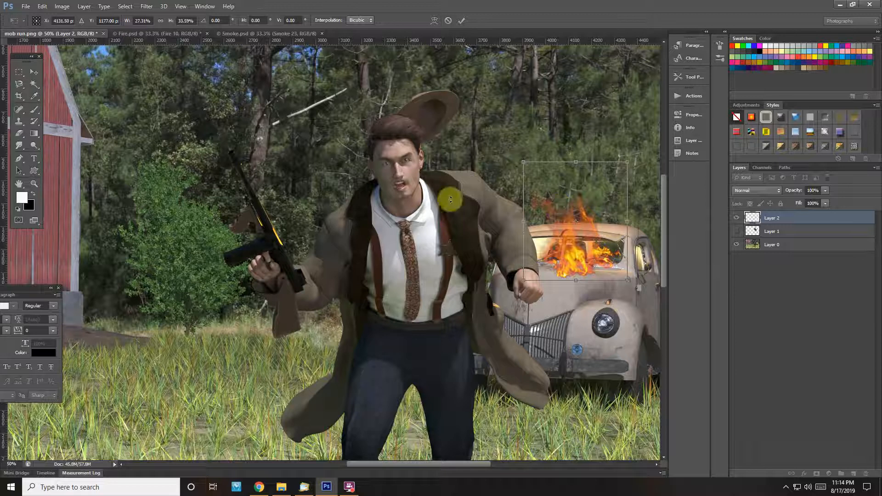
left_click(35, 72)
left_click(385, 183)
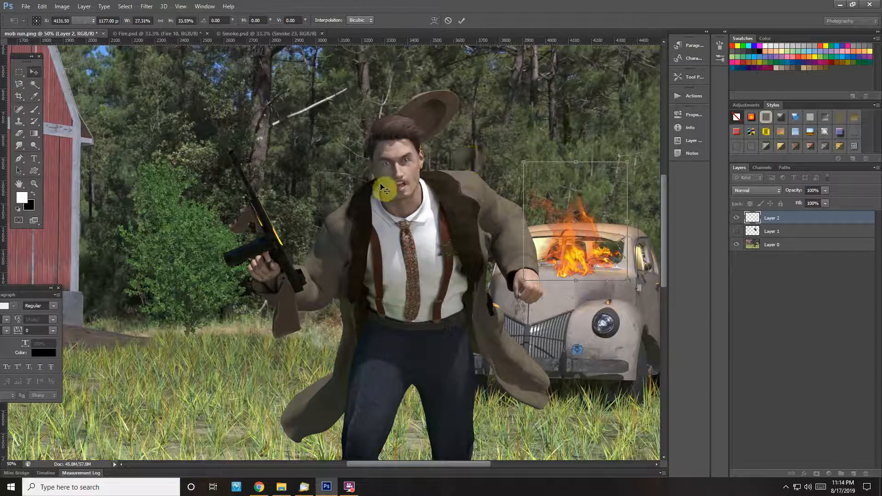
left_click_drag(415, 465, 453, 466)
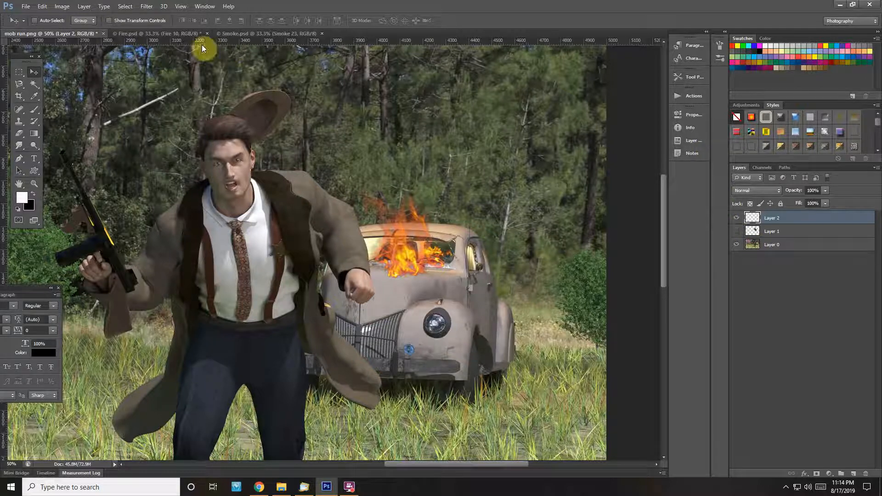
Step: Preview the Fire 8 layer in Fire.psd together with Fire 10, and leave both layers hidden
left_click(174, 34)
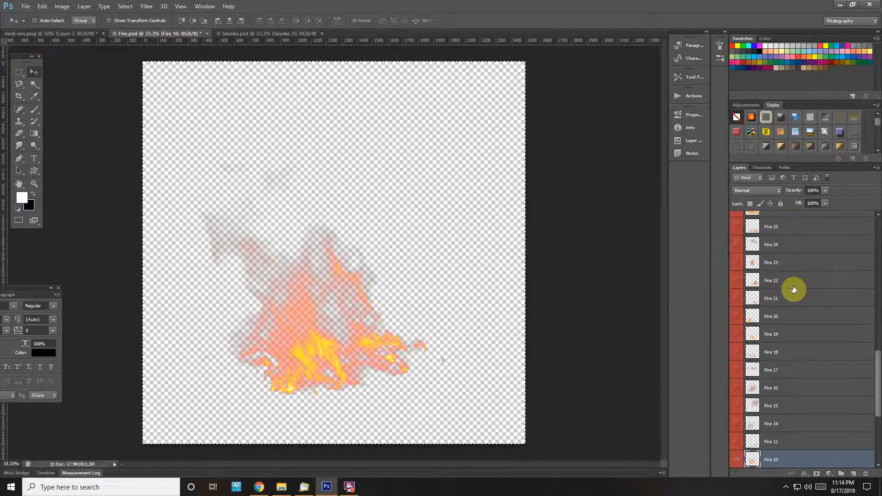
scroll(794, 290, "down", 4)
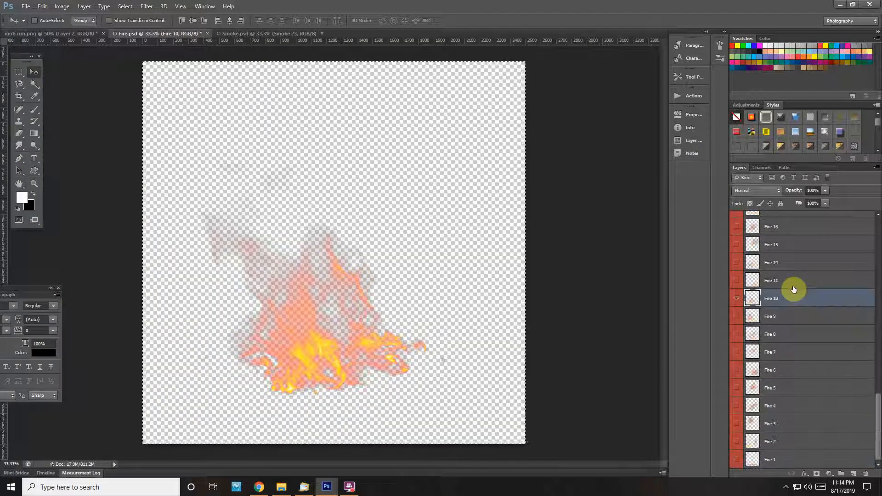
left_click(737, 337)
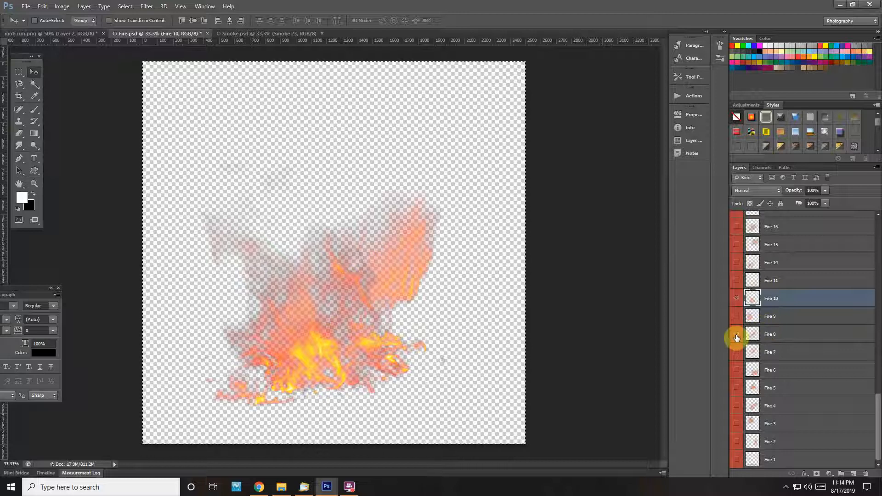
left_click(737, 299)
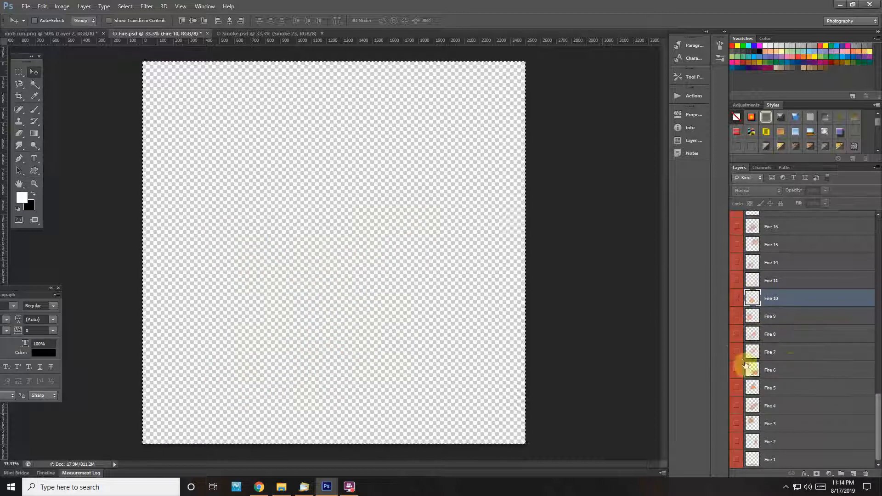
Step: Preview the Fire 4, Fire 7, Fire 8 and Fire 3 layers one at a time to compare their flame shapes
left_click(738, 406)
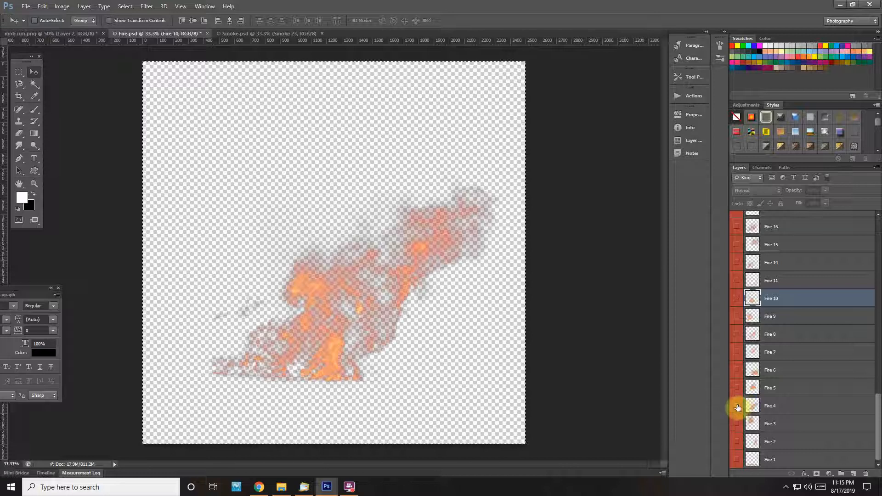
left_click(737, 408)
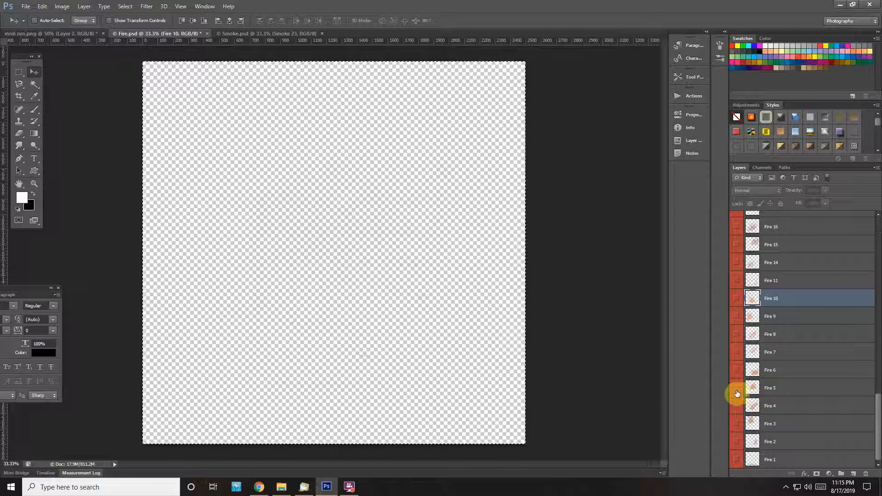
left_click(737, 354)
left_click(736, 354)
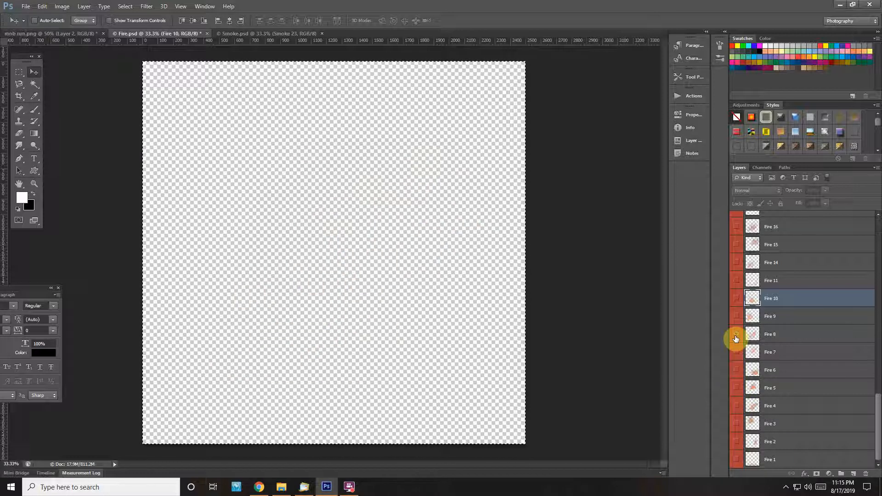
left_click(737, 337)
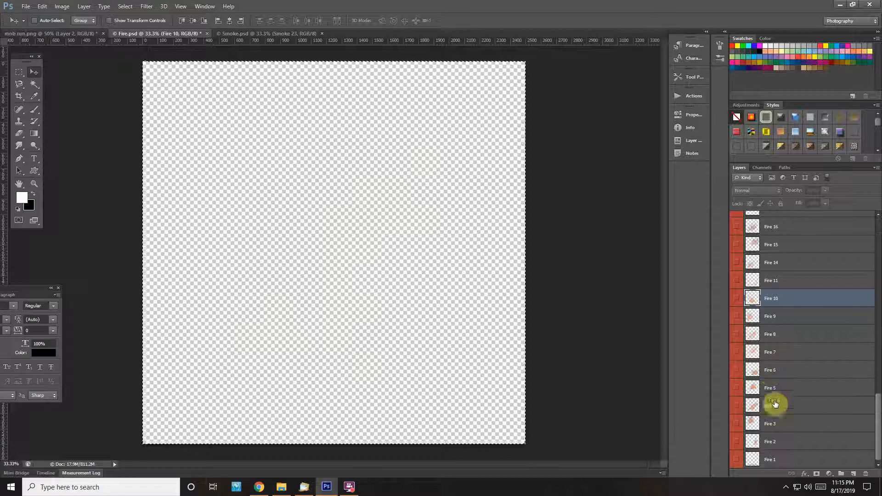
left_click(736, 425)
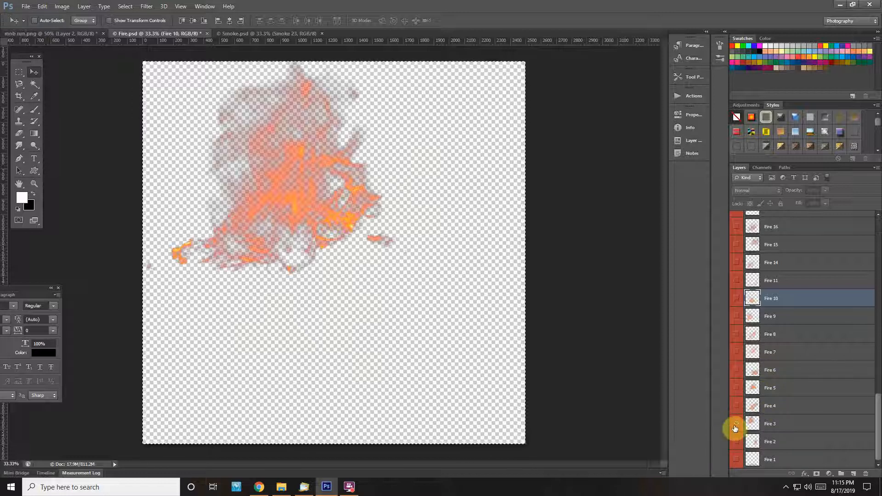
left_click(736, 426)
Step: Show and select the Fire 2 layer, and copy its flame into mob run.png as a new layer
left_click(737, 443)
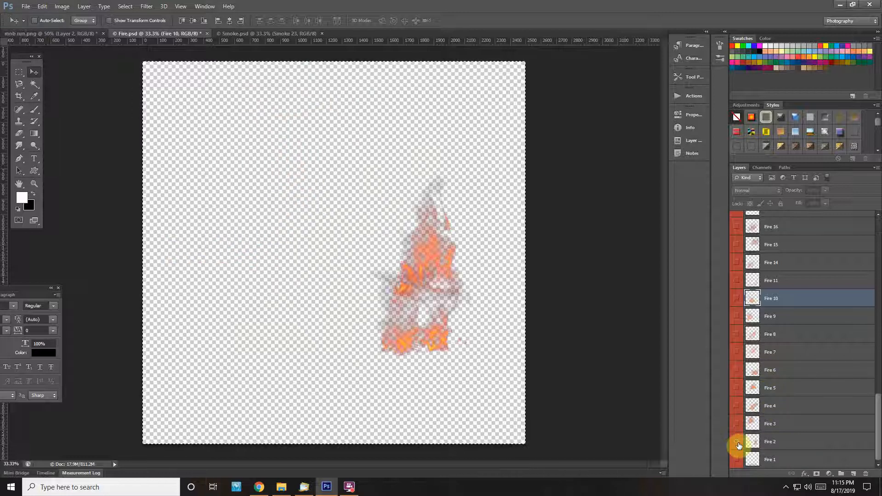
left_click(801, 445)
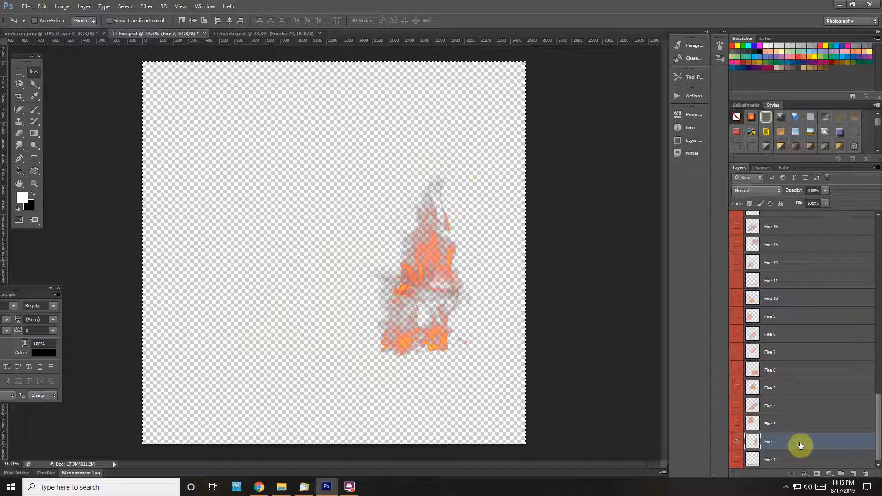
mouse_move(469, 166)
left_mouse_down()
mouse_move(134, 15)
mouse_move(82, 33)
mouse_move(594, 209)
mouse_move(473, 236)
mouse_move(235, 259)
left_mouse_up()
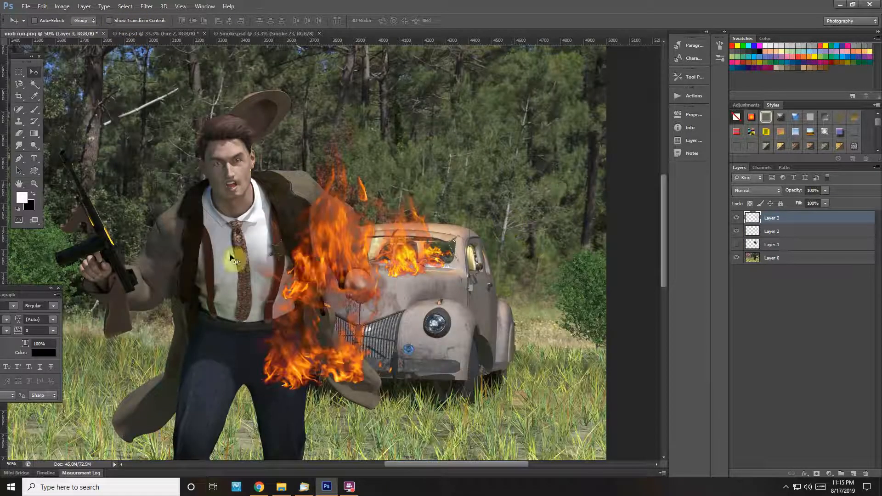
Step: Scale the Fire 2 flame to about 50% and place it over the mobster's arm, beside the windshield fire
key("ctrl+t")
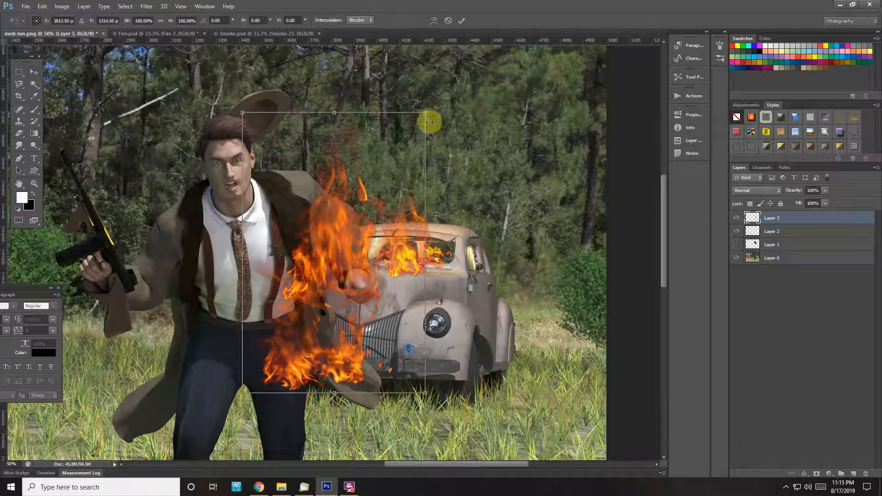
left_click_drag(414, 120, 294, 239)
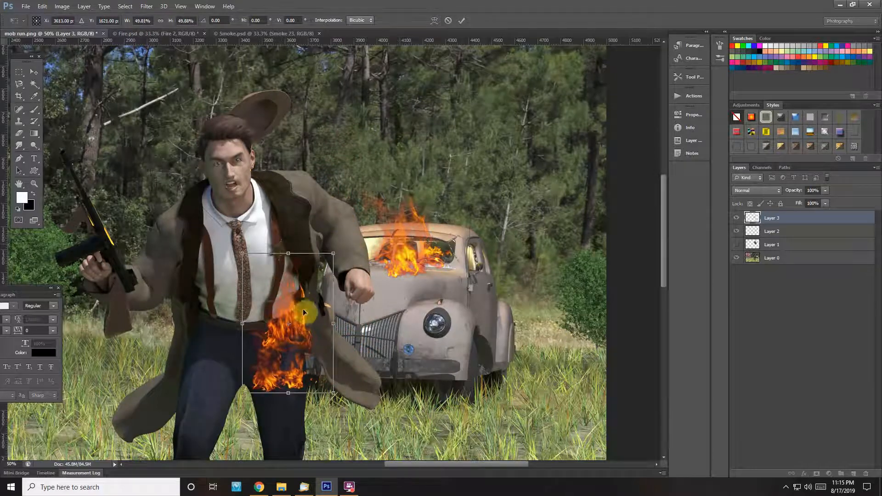
left_click_drag(307, 321, 347, 205)
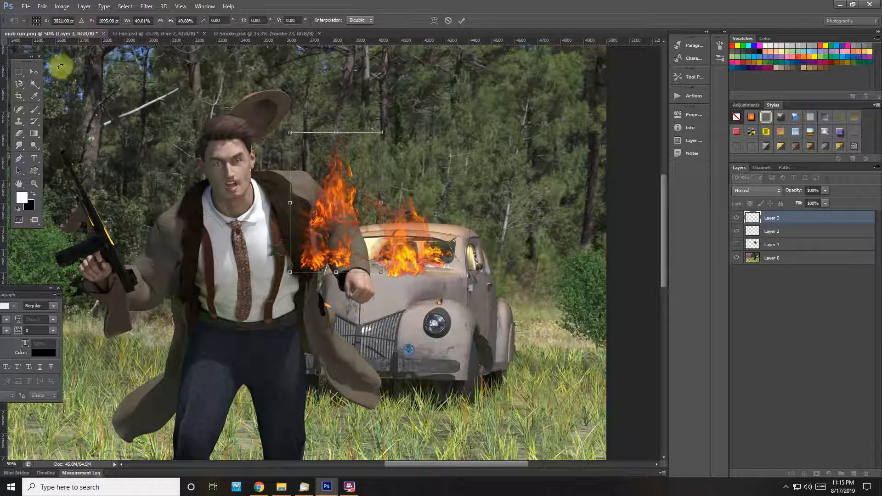
left_click(34, 71)
left_click(385, 182)
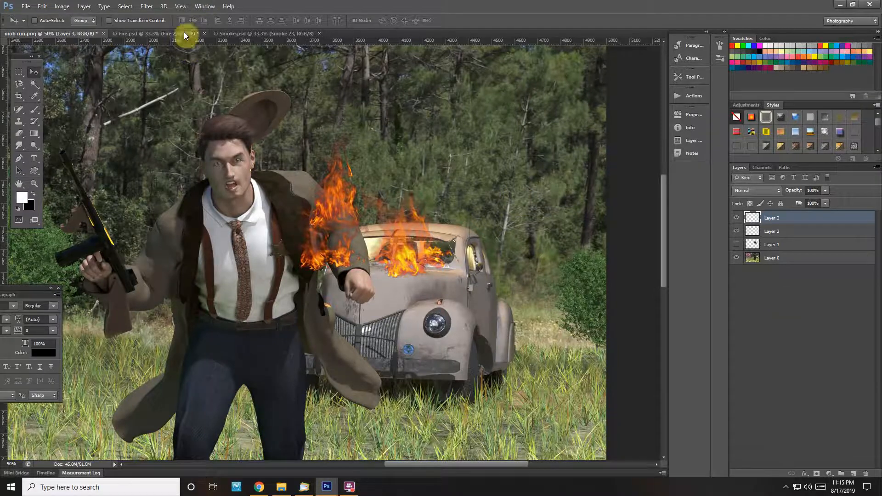
Step: Examine the Fire 16, Fire 15, Fire 26, Fire 27 and Fire 24 layers in Fire.psd for another suitable flame
left_click(145, 31)
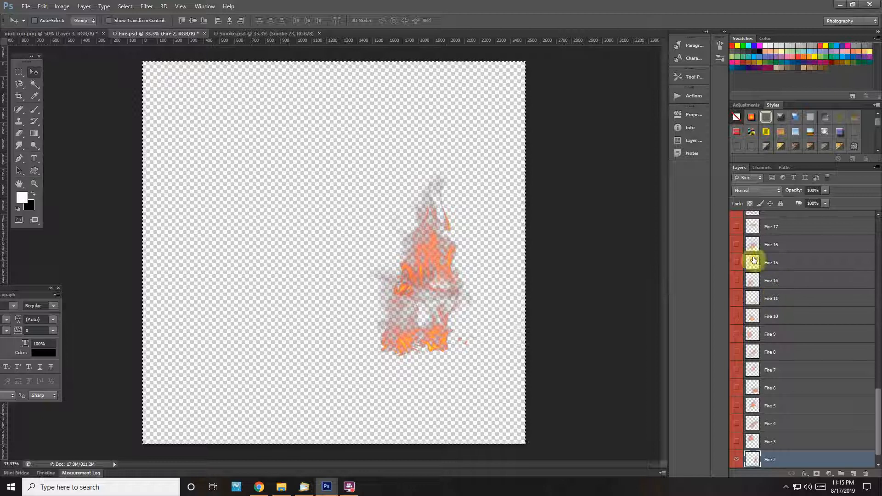
left_click(739, 248)
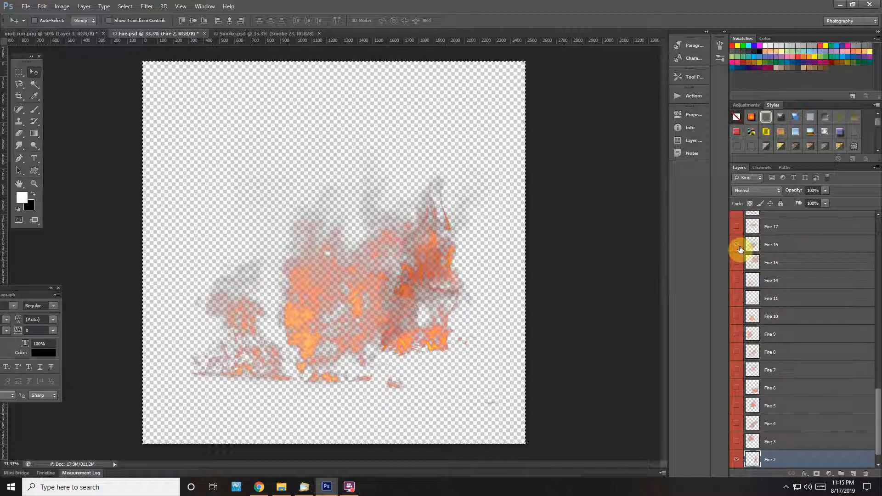
left_click(739, 245)
left_click(737, 263)
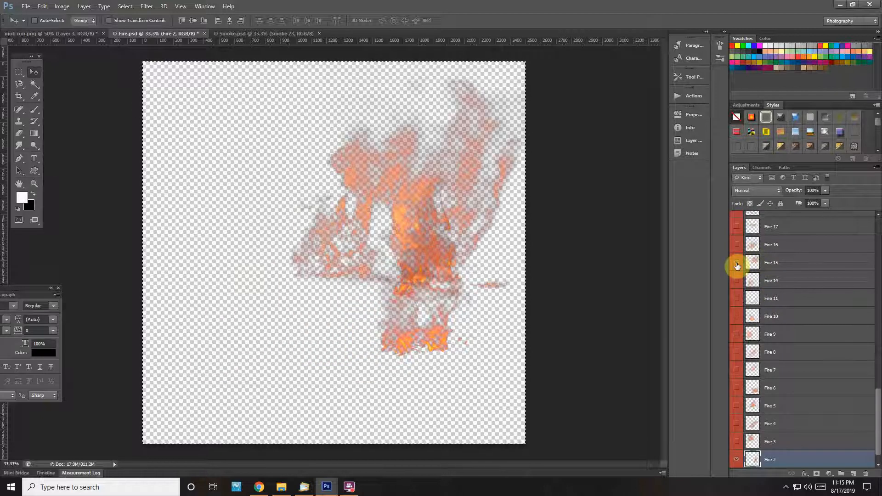
left_click(737, 265)
scroll(801, 324, "up", 5)
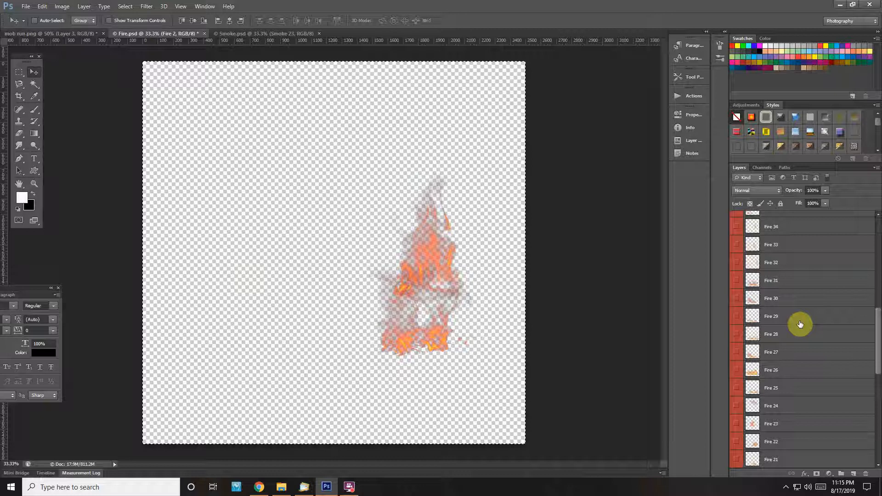
left_click(736, 370)
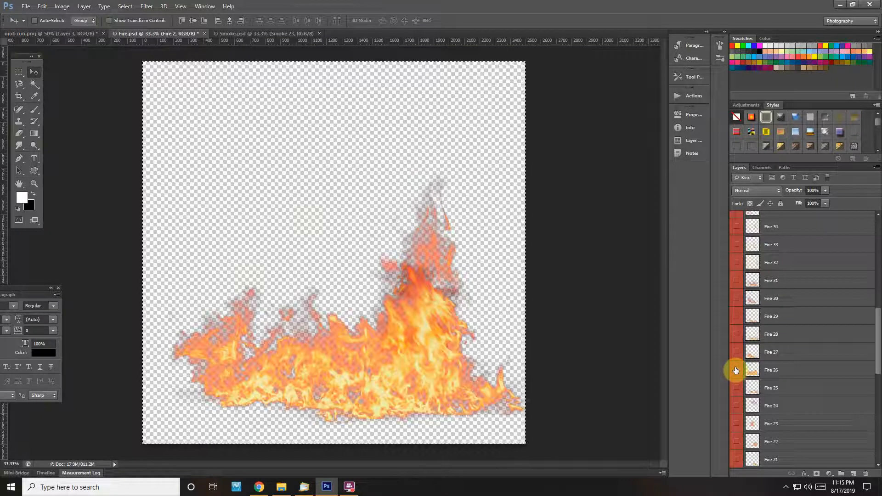
left_click(737, 370)
left_click(738, 356)
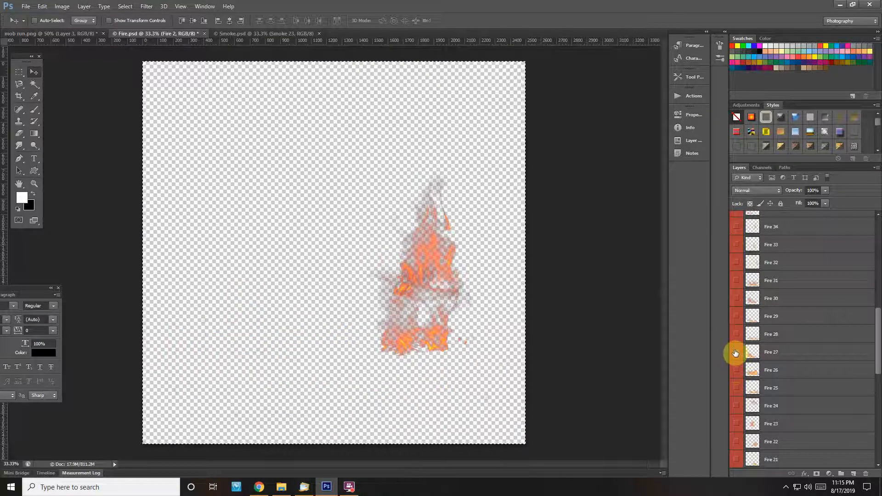
left_click(736, 353)
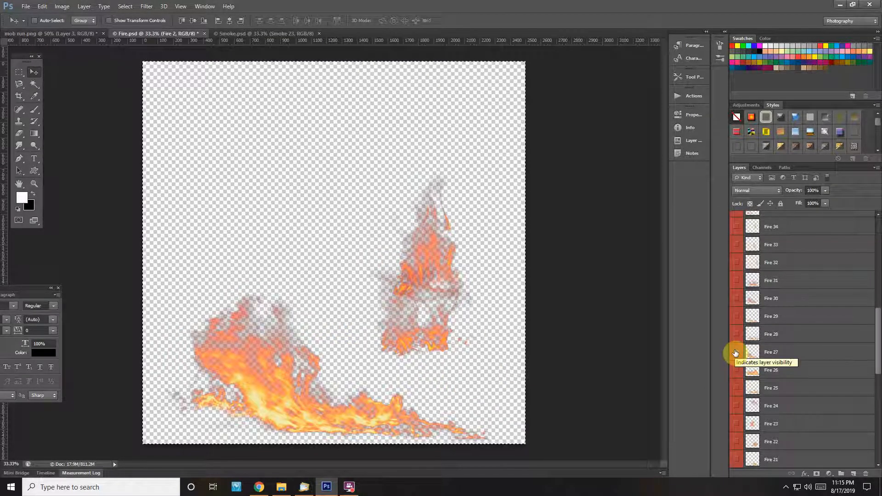
left_click(736, 370)
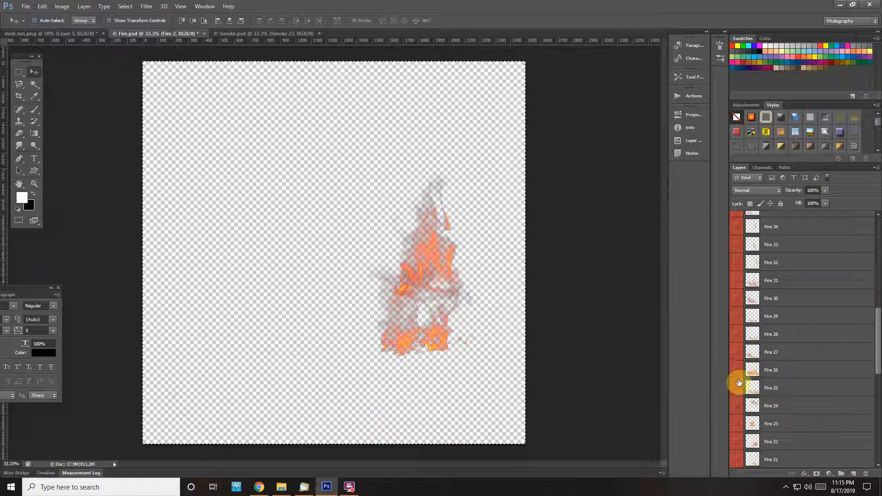
left_click(736, 408)
left_click(737, 407)
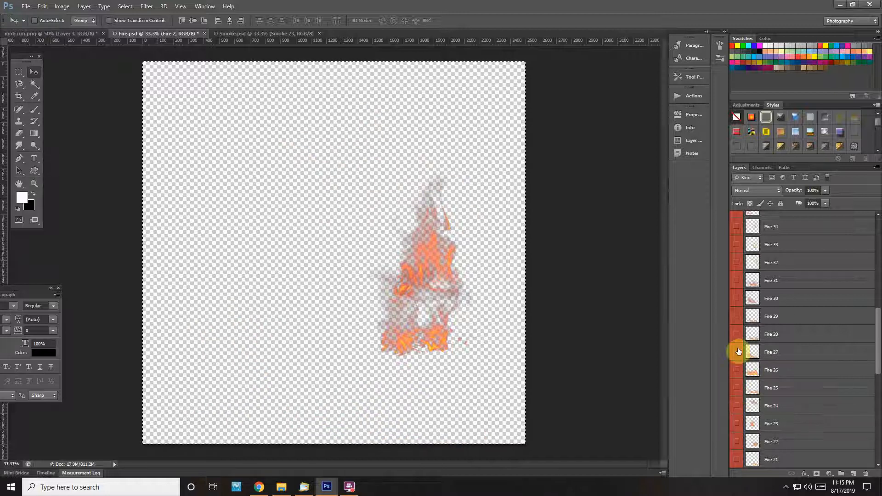
Step: Compare the low, wide flames on the Fire 31, Fire 30 and Fire 29 layers by showing each in turn
left_click(738, 281)
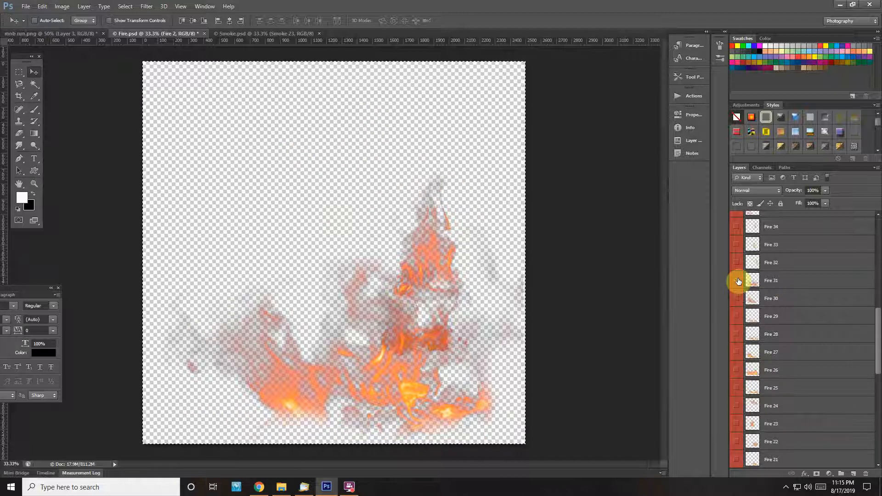
left_click(738, 281)
left_click(738, 281)
left_click(738, 281)
left_click(738, 299)
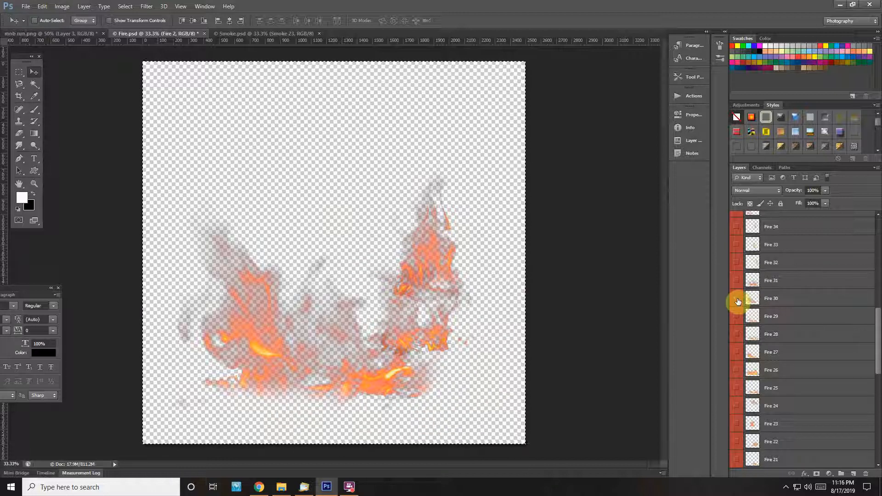
left_click(738, 300)
left_click(738, 317)
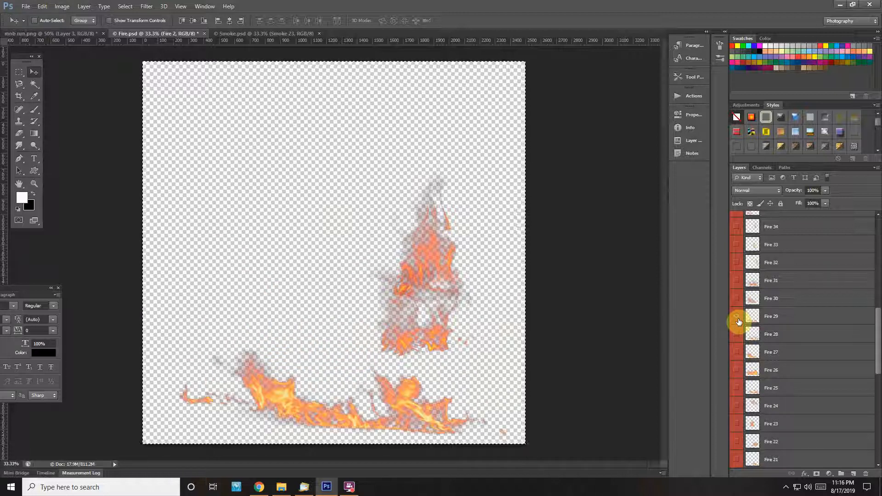
left_click(738, 317)
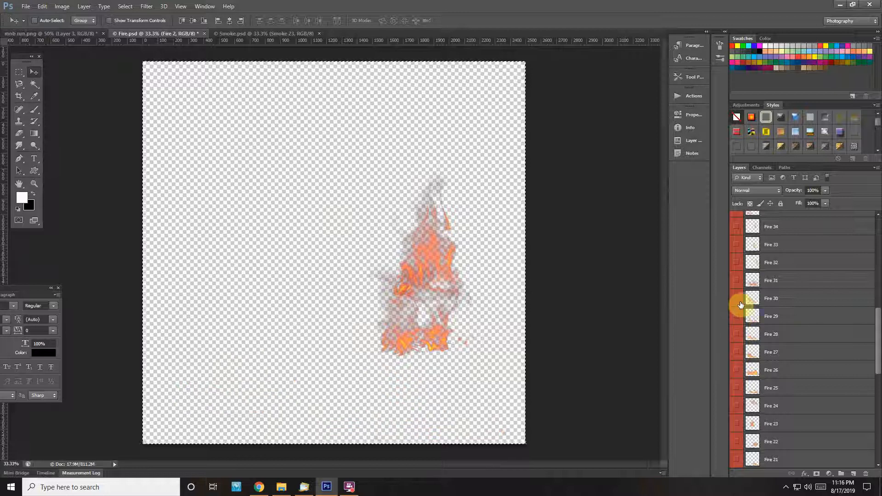
Step: Examine the flames on the Fire 34, Fire 33, Fire 32, Fire 36 and Fire 24 layers by showing each in turn
scroll(738, 275, "up", 2)
left_click(738, 264)
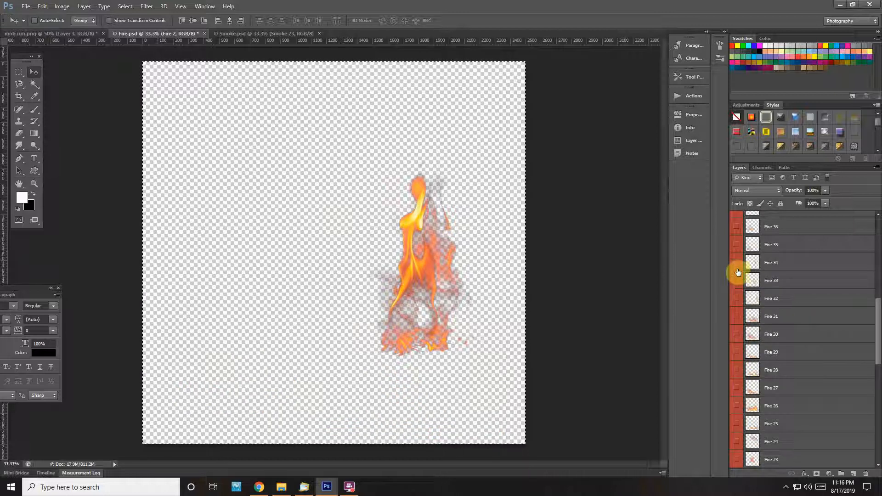
left_click(738, 269)
left_click(738, 281)
left_click(738, 281)
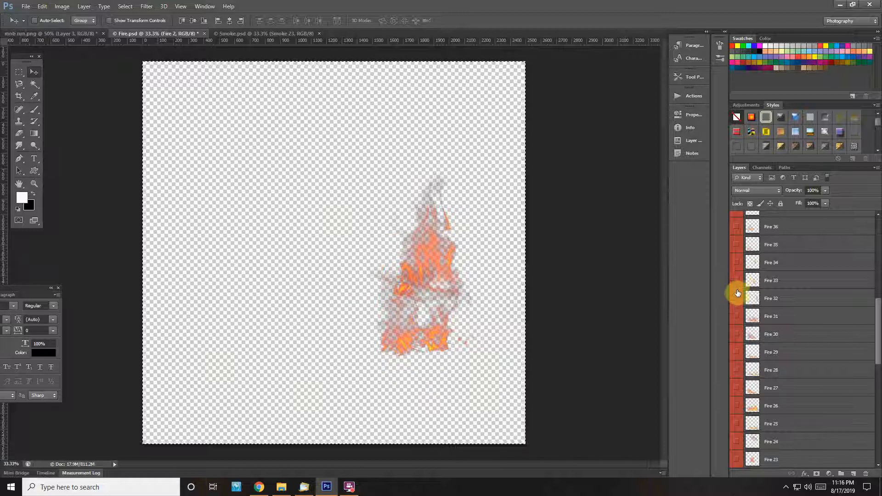
left_click(737, 299)
left_click(737, 299)
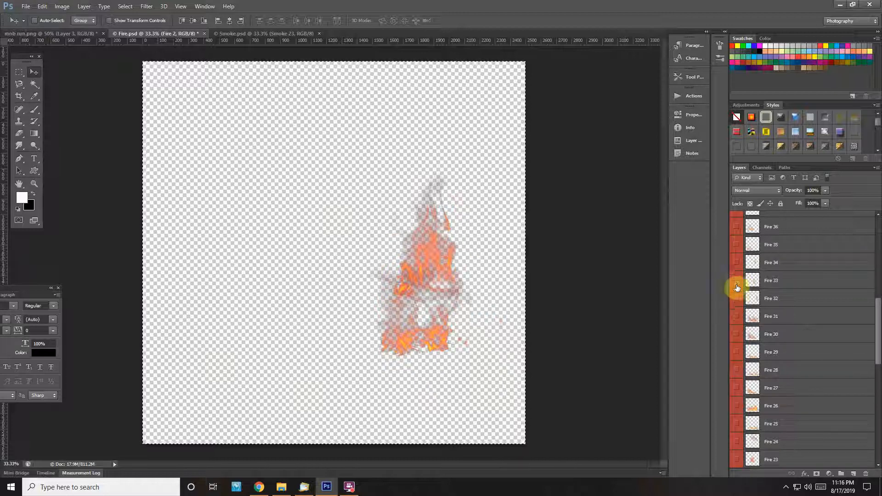
left_click(737, 228)
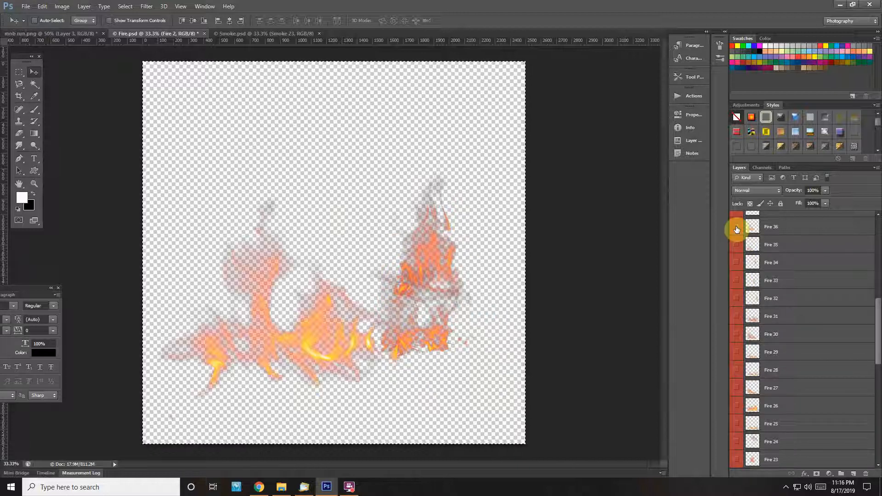
left_click(737, 228)
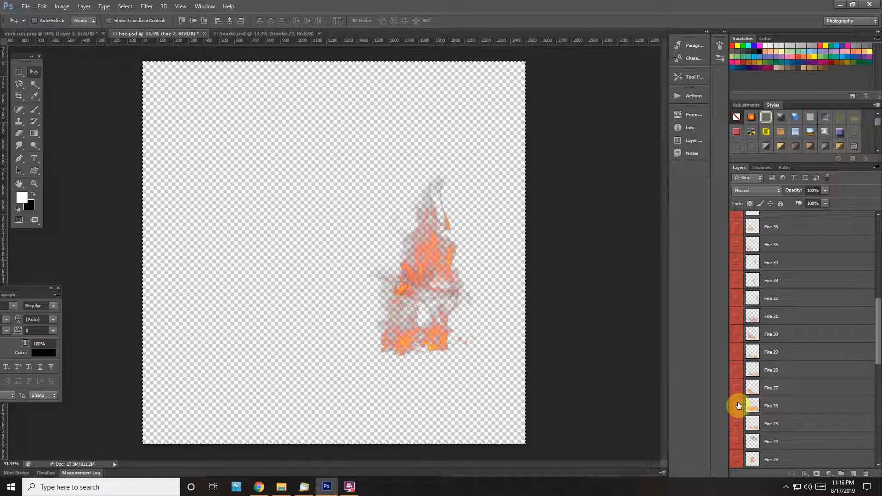
scroll(738, 408, "down", 1)
left_click(740, 424)
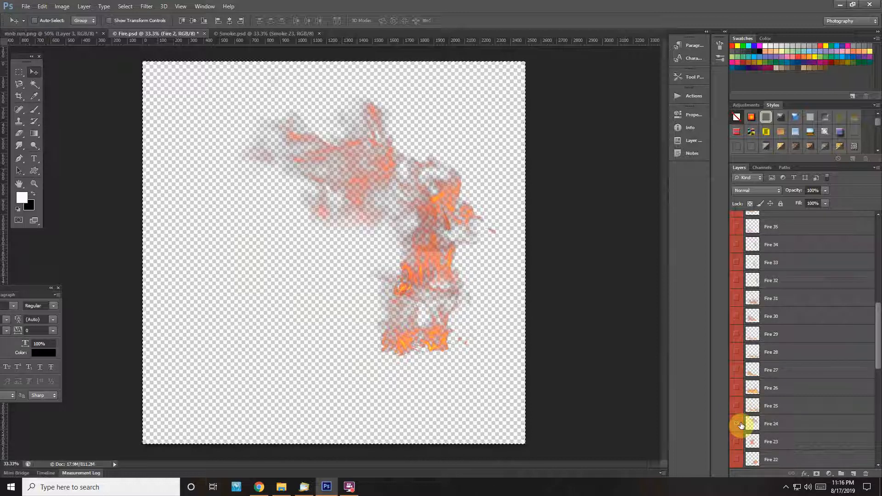
left_click(737, 423)
Step: Show and select the Fire 23 layer, and copy its flame into mob run.png as a new layer
left_click(738, 441)
left_click(739, 441)
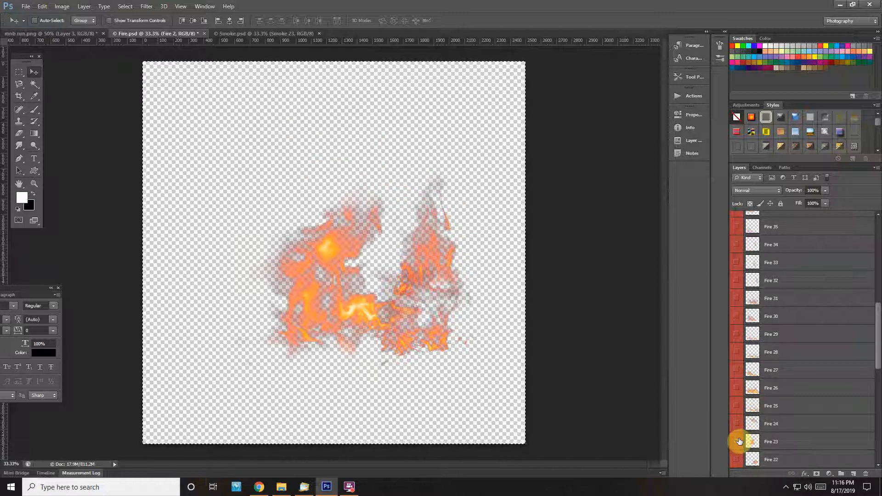
left_click(783, 442)
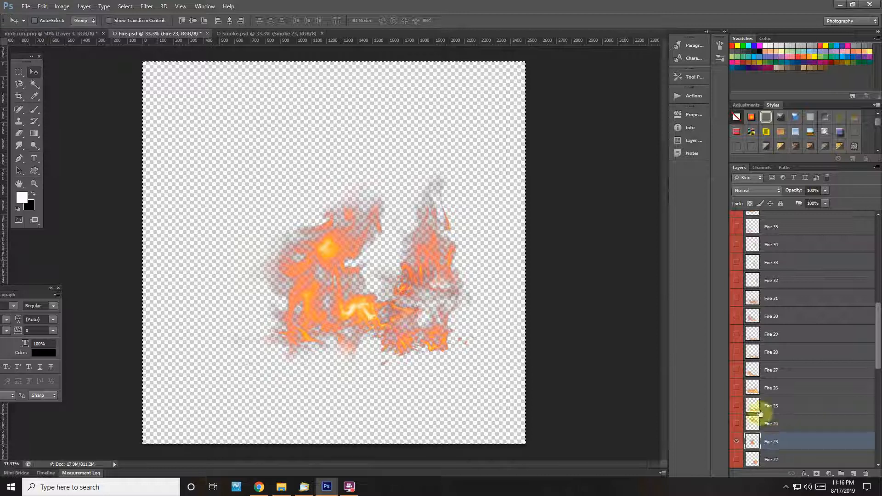
left_click_drag(57, 35, 480, 227)
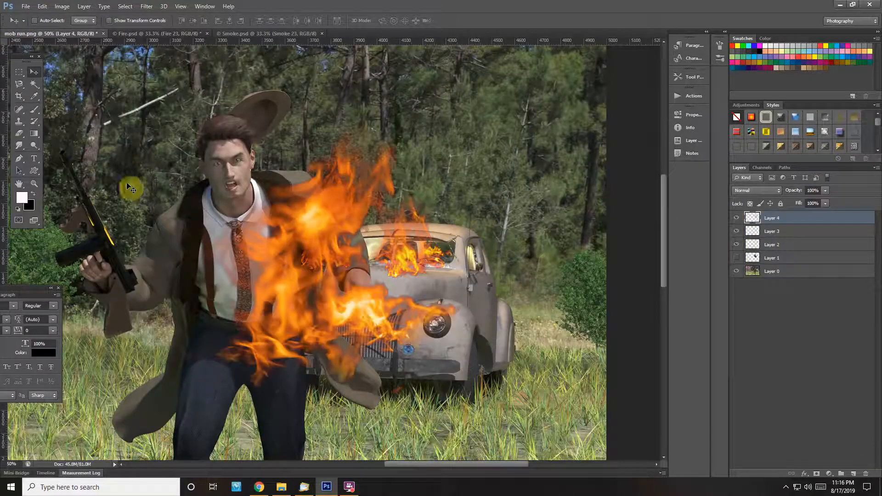
Step: Scale the Fire 23 flame to about 34% high, mirror it at about 25% width, and place it beside the windshield at the car's far side
key("ctrl+t")
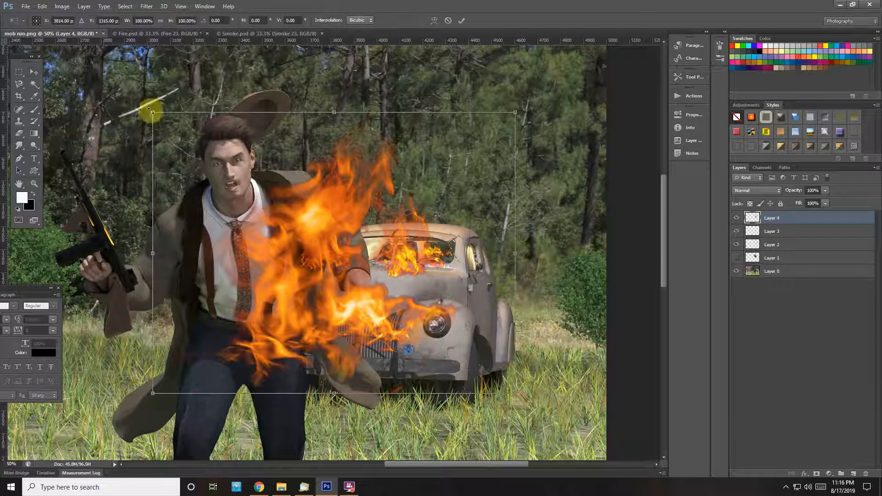
left_click_drag(155, 110, 408, 277, "shift")
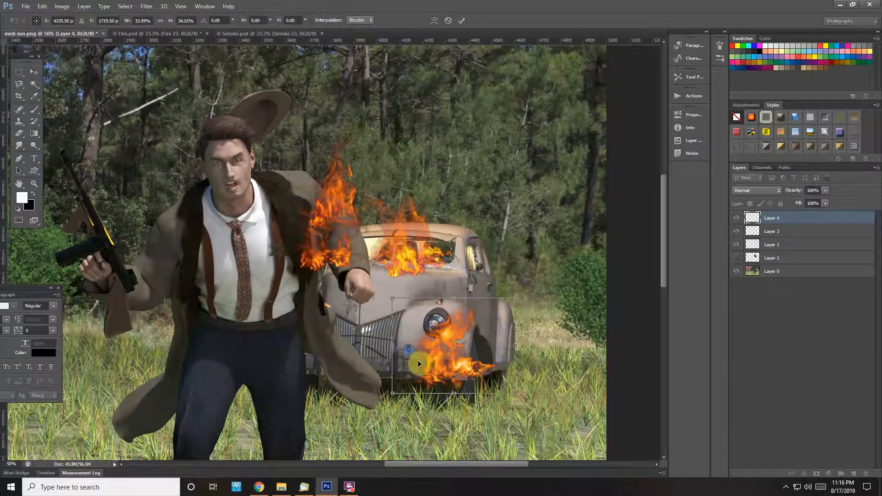
left_click_drag(393, 346, 484, 231)
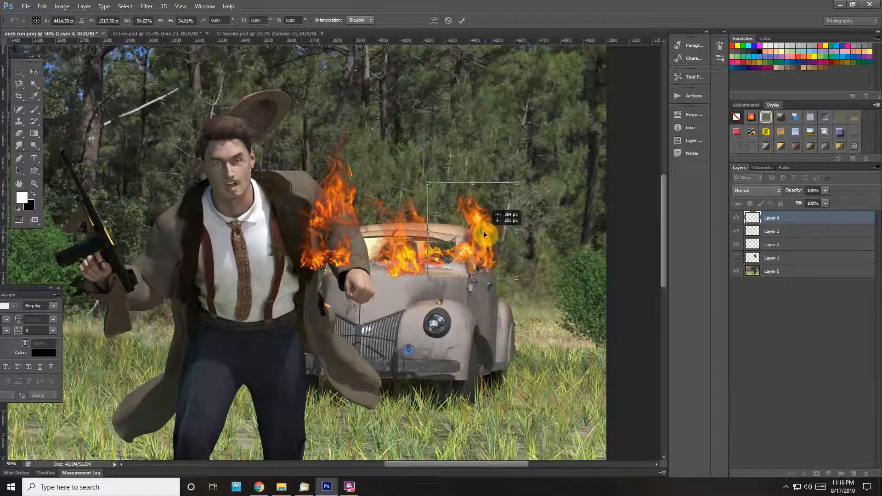
left_click(30, 77)
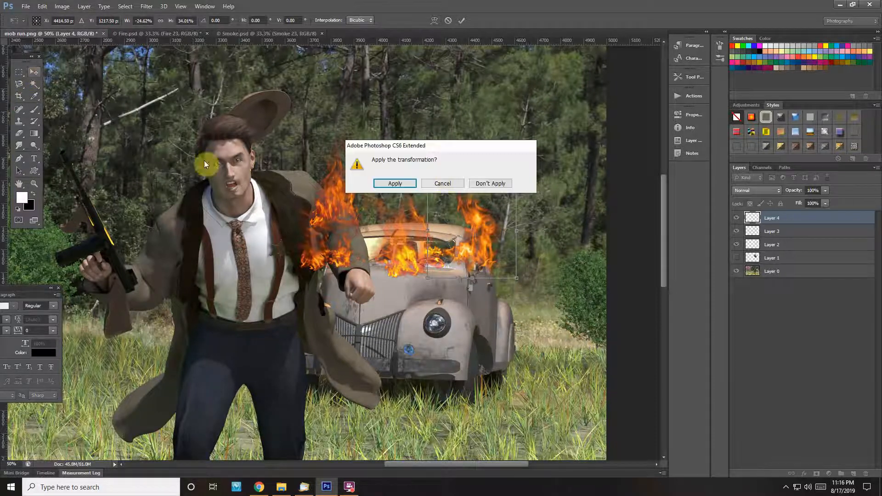
left_click(394, 181)
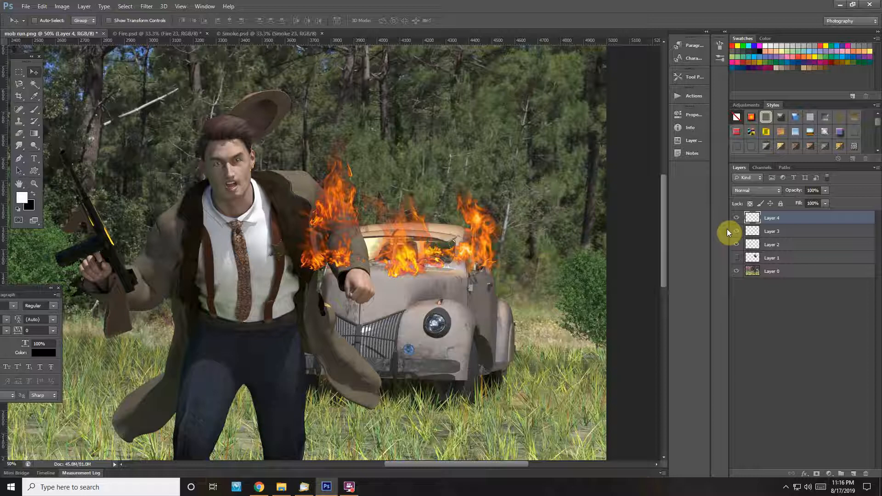
Step: Make Layer 0 the active layer and hide the windshield fire on Layer 2, with the car's windshield enlarged to 200%
left_click(35, 184)
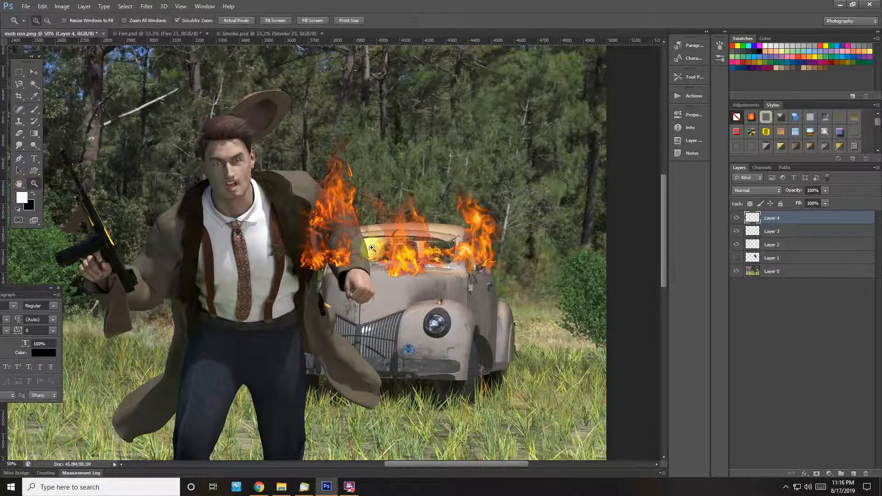
left_click(423, 249)
left_click(425, 250)
left_click(425, 250)
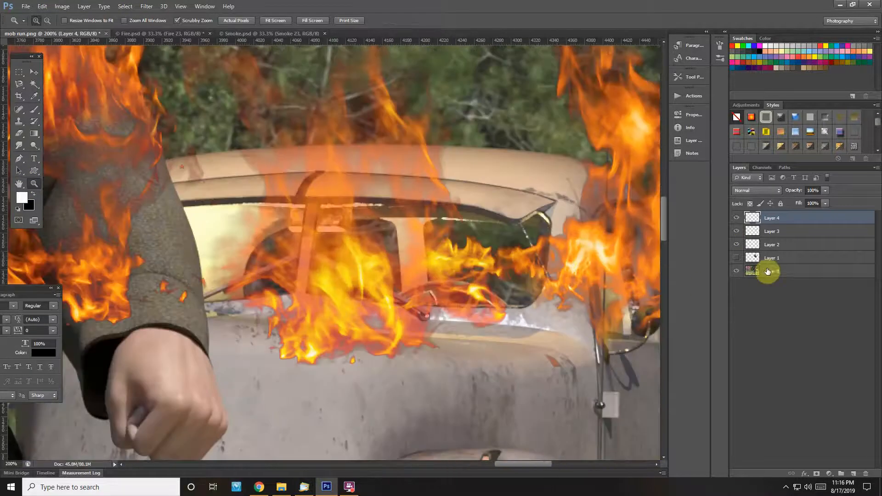
left_click(782, 271)
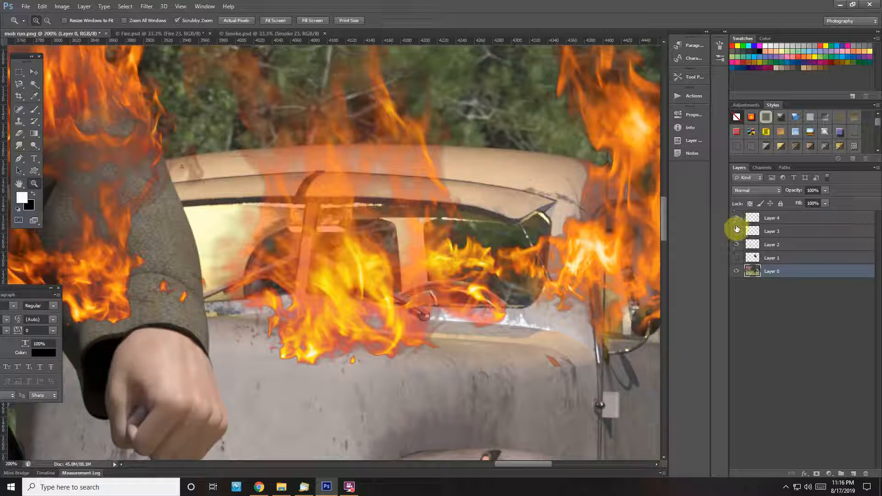
left_click(737, 245)
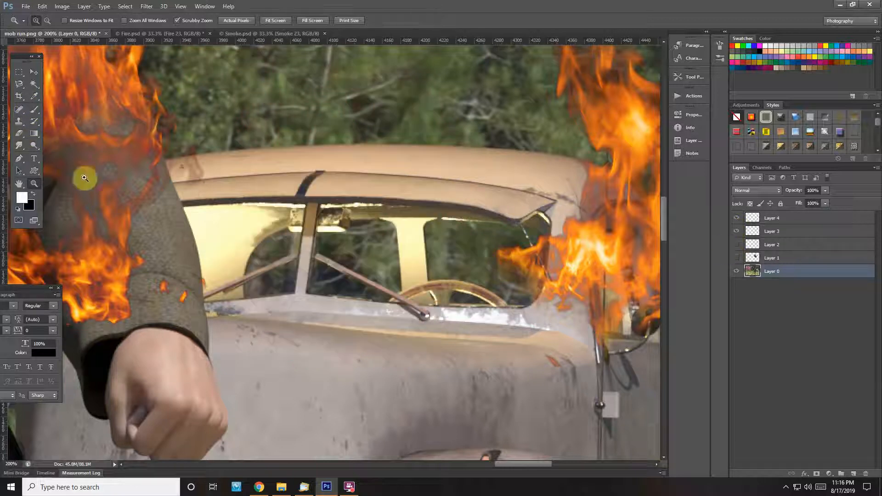
Step: Select the windshield pane nearest the mobster's arm by tracing its outline with the Magnetic Lasso tool
left_click(19, 84)
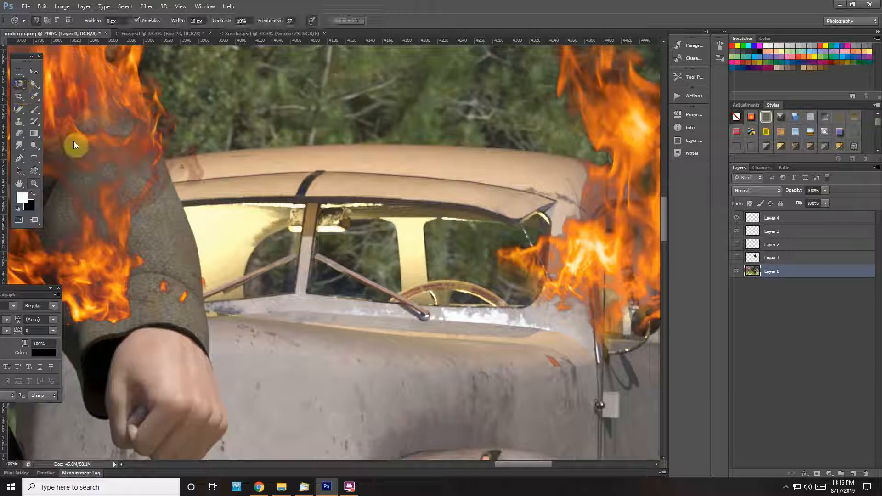
left_click(184, 208)
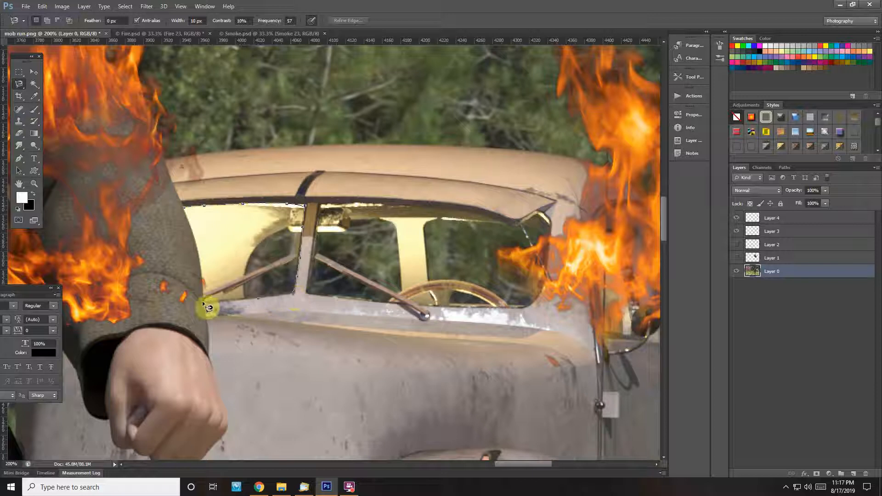
left_click(184, 208)
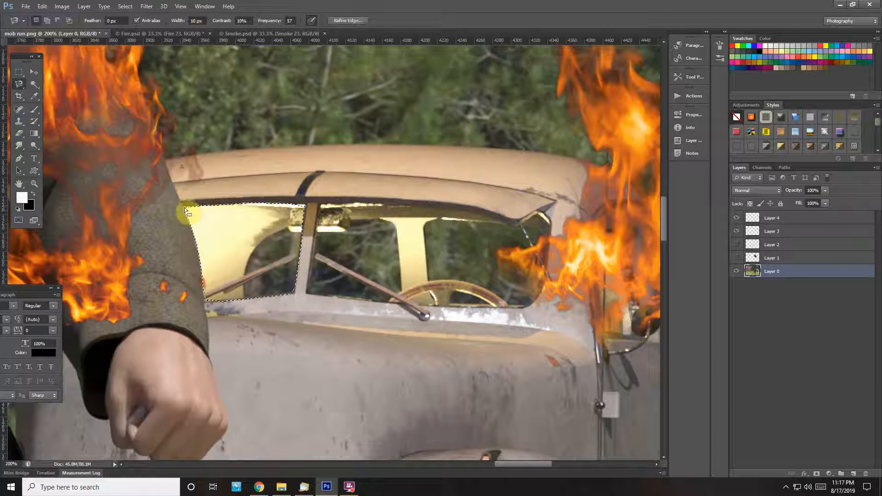
Step: Trace the windshield pane with the steering wheel to add it to the existing Magnetic Lasso selection
left_click(329, 215, "shift")
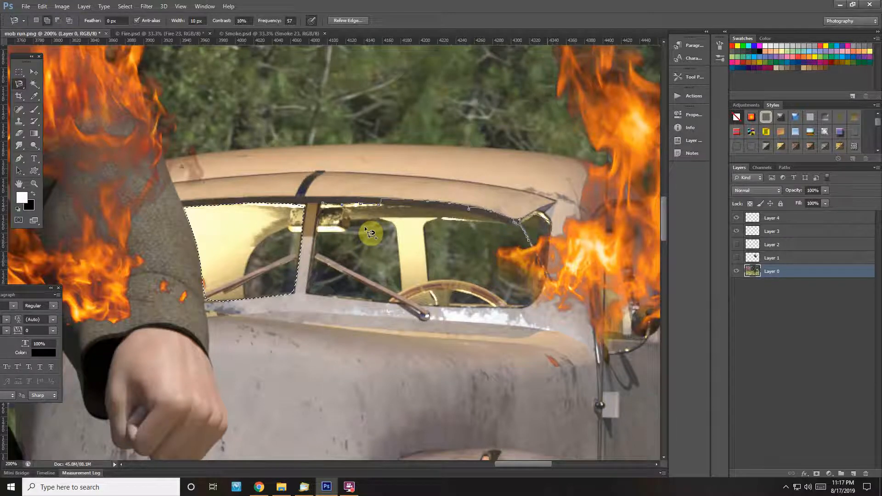
key("Escape")
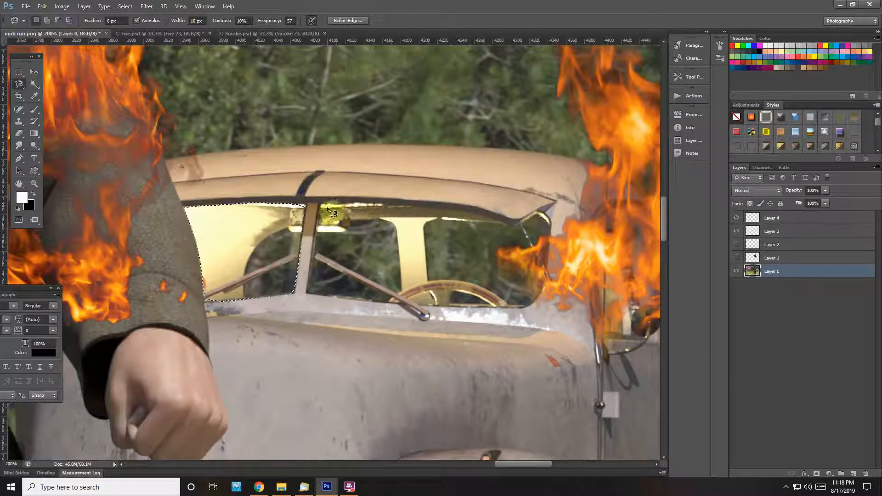
left_click(320, 205)
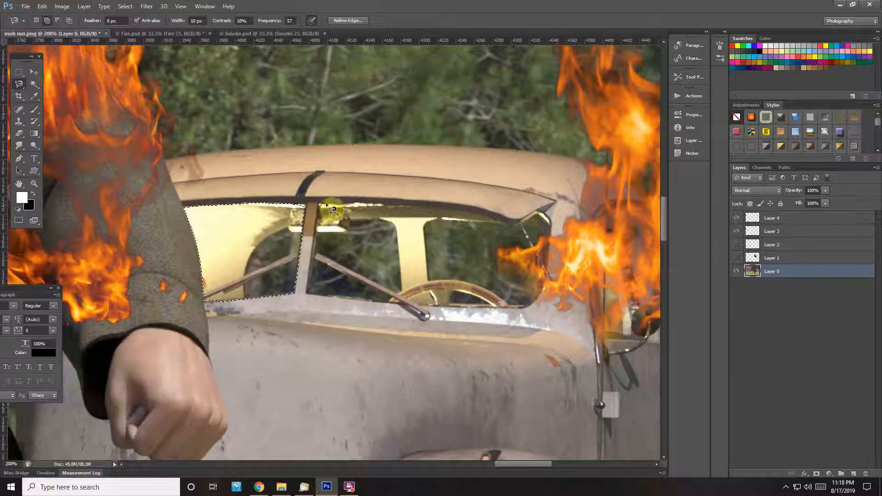
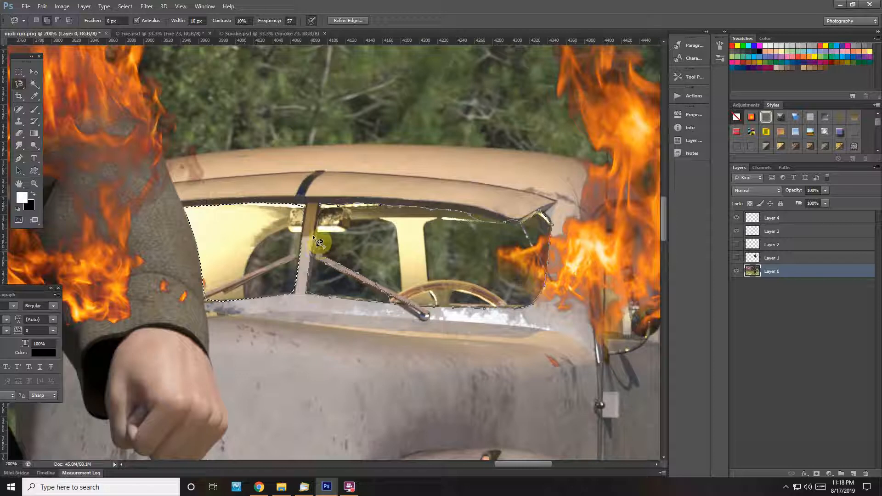
Step: Complete the selection of both windshield panes, adding the pane with the steering wheel while leaving out the centre post and its wiper
left_click(317, 208)
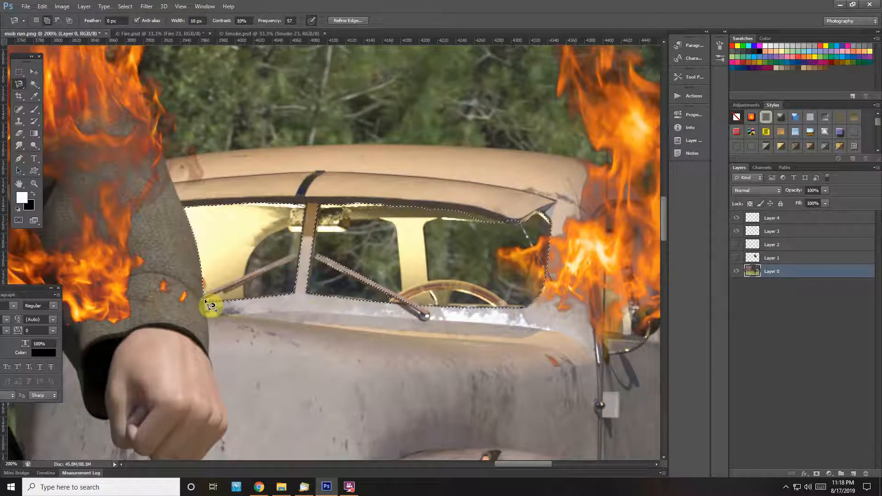
left_click(19, 85)
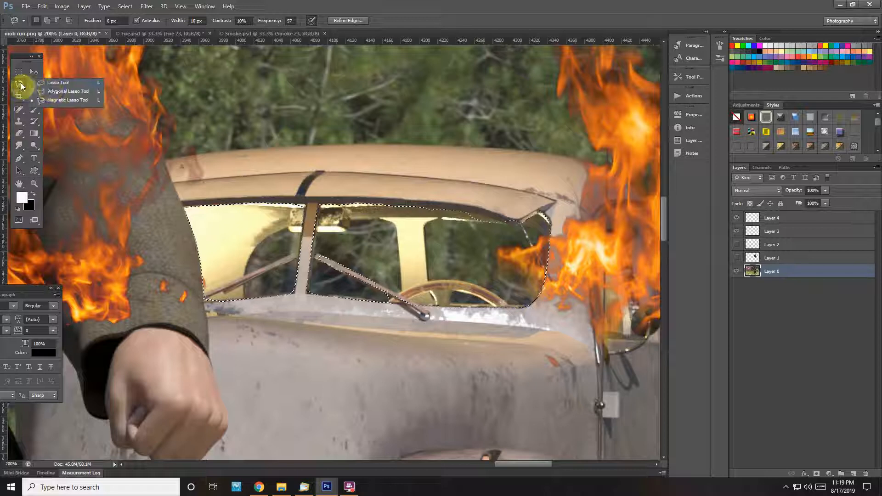
left_click(52, 92)
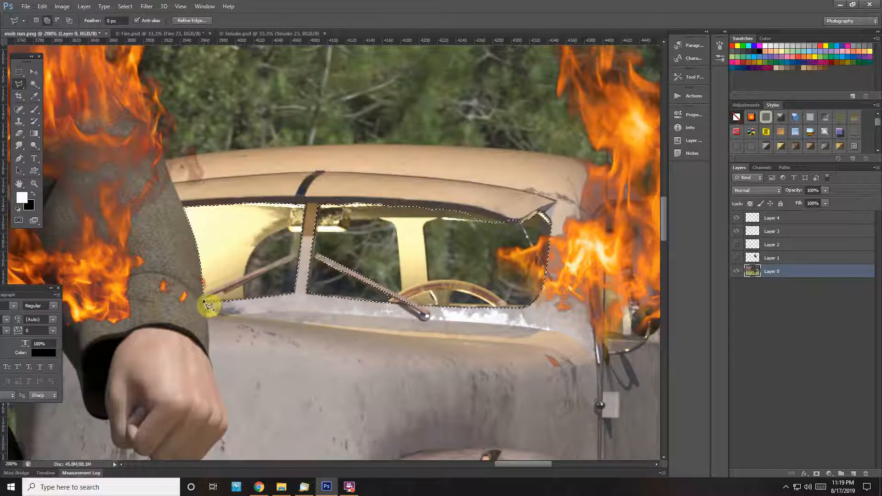
left_click(296, 256)
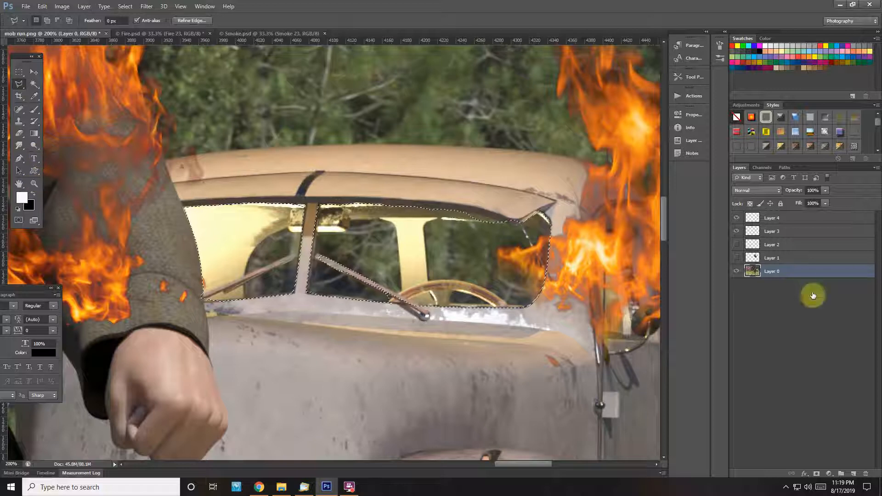
Step: Show Layer 2 and delete its flames outside the windshield panes, keeping only the fire inside the glass area
left_click(737, 249)
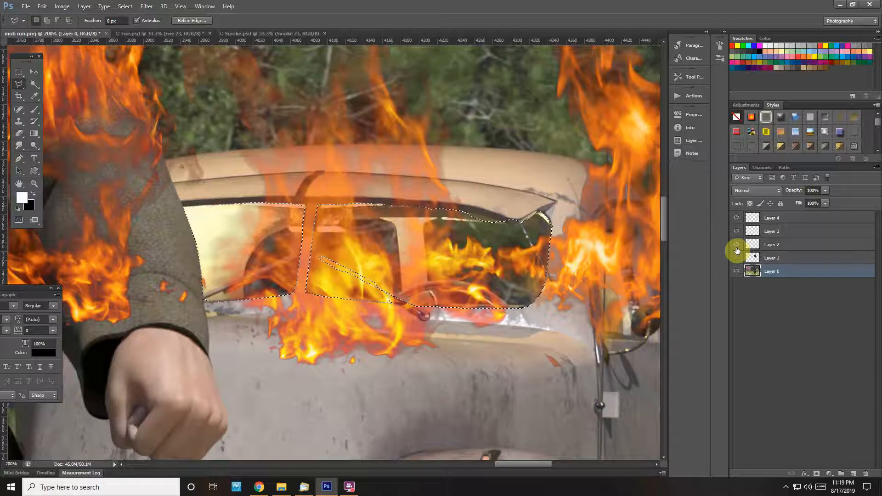
key("Delete")
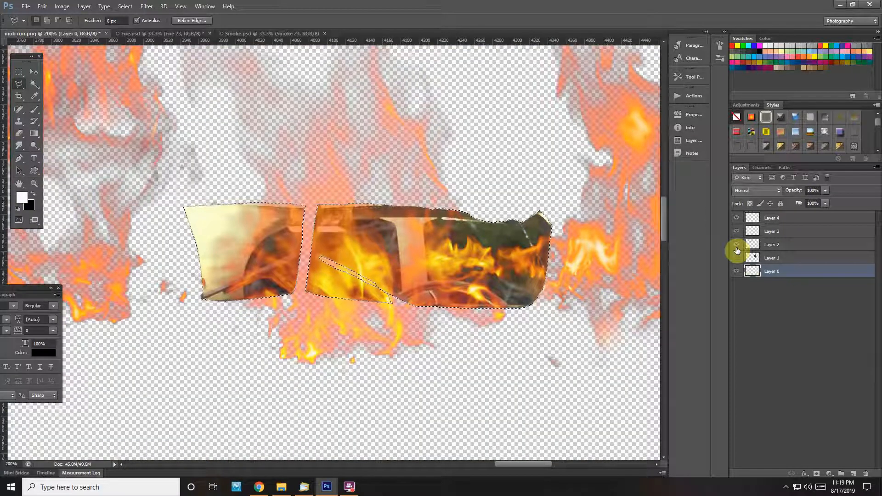
key("ctrl+z")
left_click(737, 256)
left_click(778, 259)
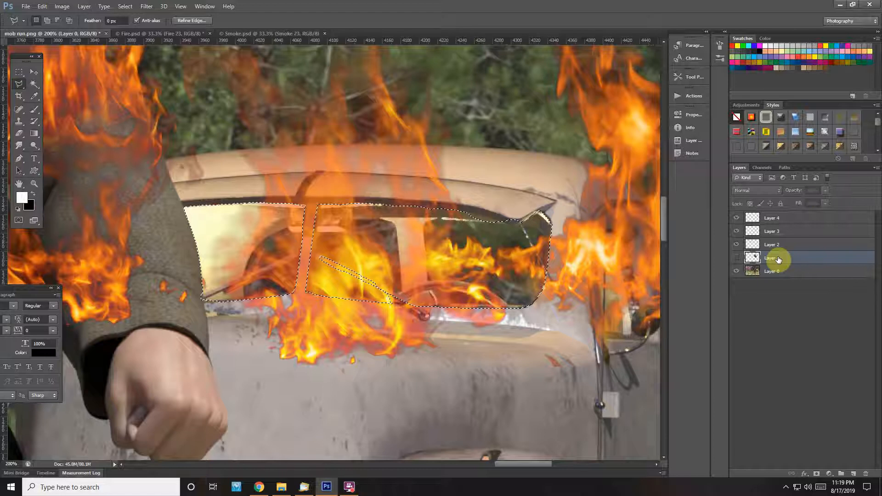
left_click(779, 246)
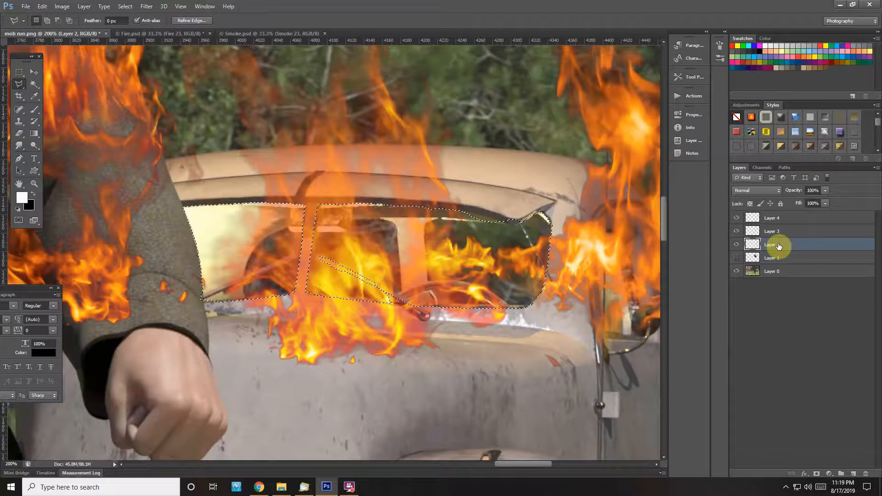
key("Delete")
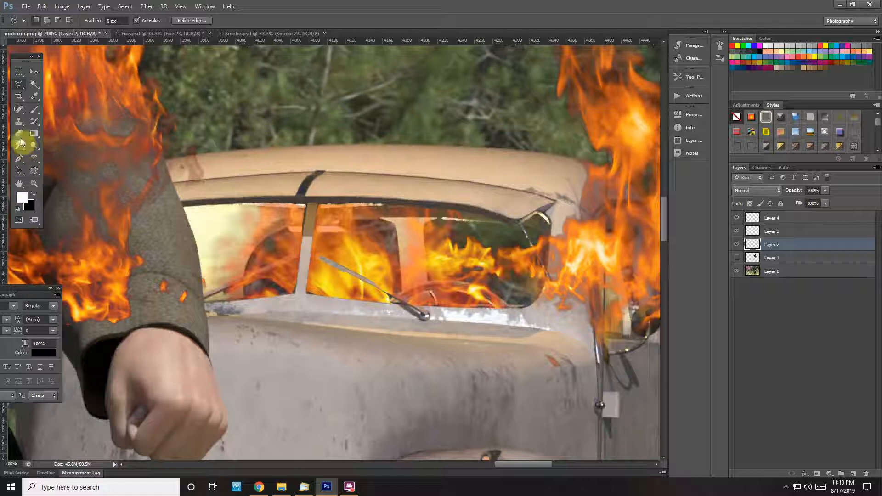
Step: Erase the Layer 2 flames covering the windshield wiper nearest the man's arm, using a 9 px Eraser
left_click_drag(20, 136, 20, 136)
left_click(59, 134)
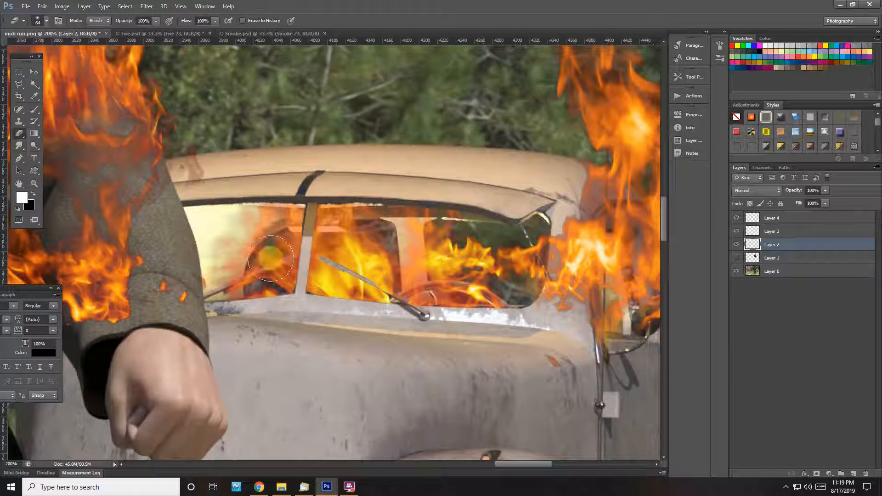
left_click_drag(271, 258, 297, 270)
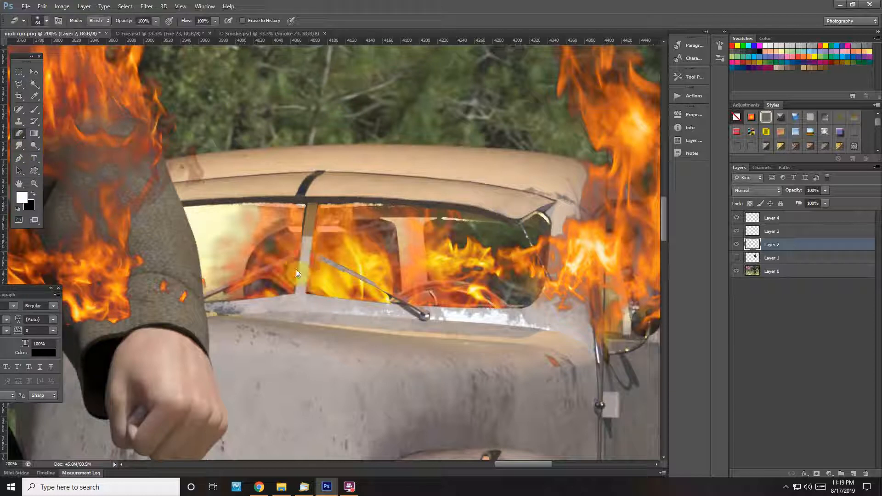
right_click_drag(296, 270, 270, 278, "alt")
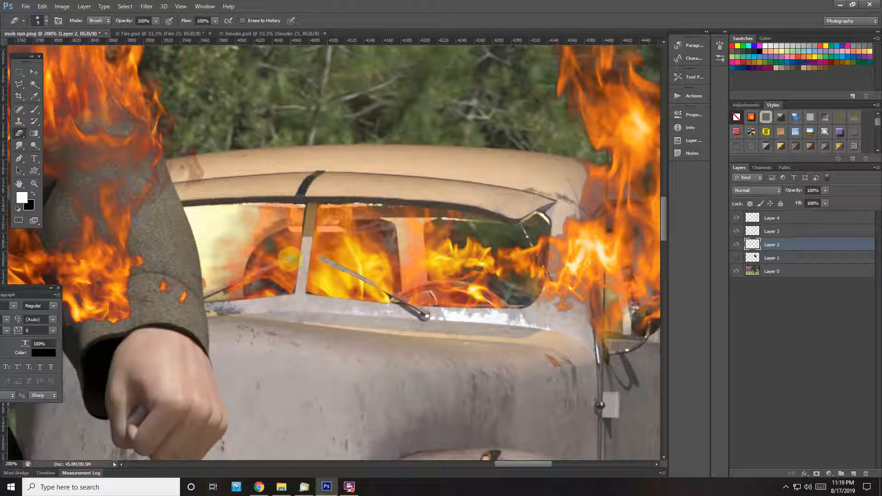
mouse_move(275, 268)
left_mouse_down()
mouse_move(219, 290)
mouse_move(299, 267)
left_mouse_up()
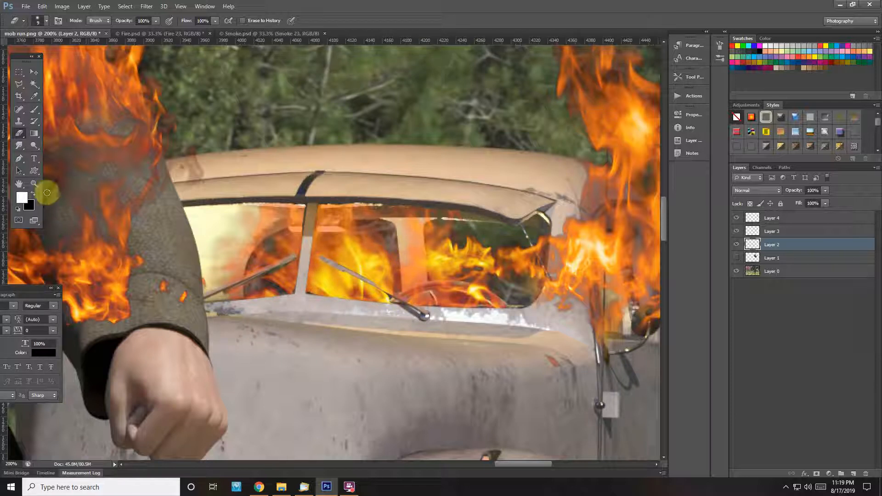
Step: Move Layer 1 to the top of the layer stack, above Layer 4
left_click(35, 184)
right_click(271, 234)
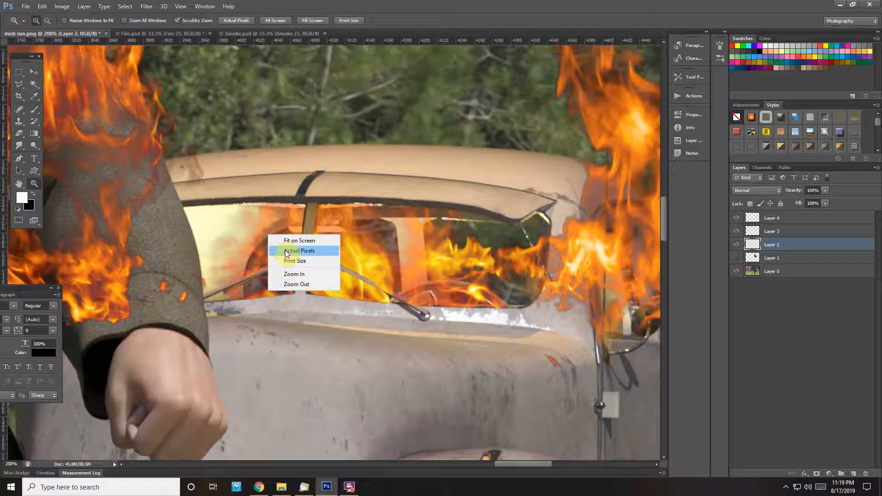
left_click(299, 285)
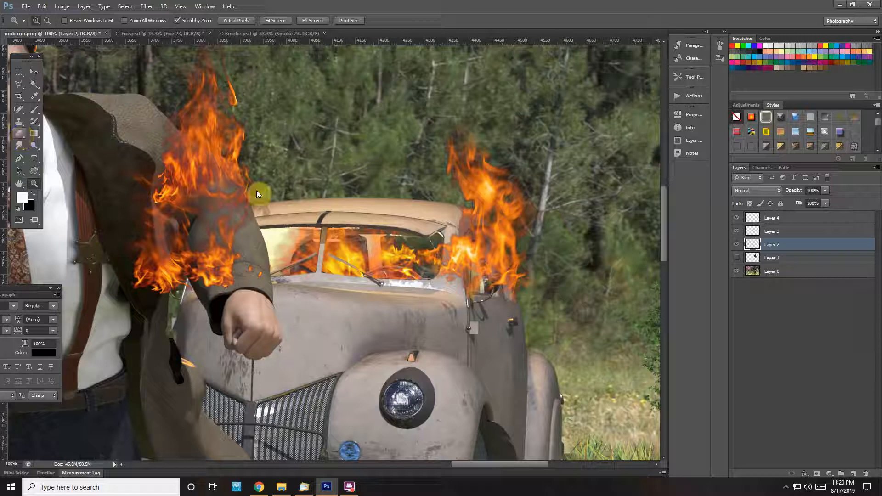
left_click(737, 232)
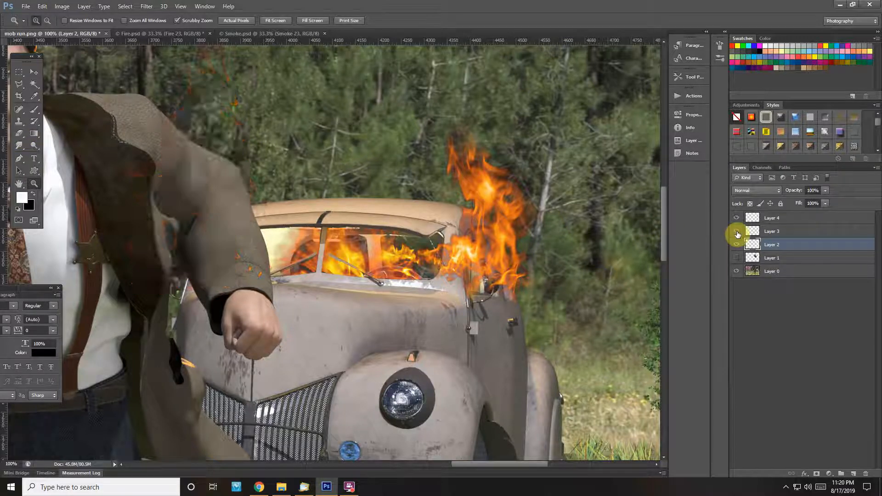
left_click(737, 233)
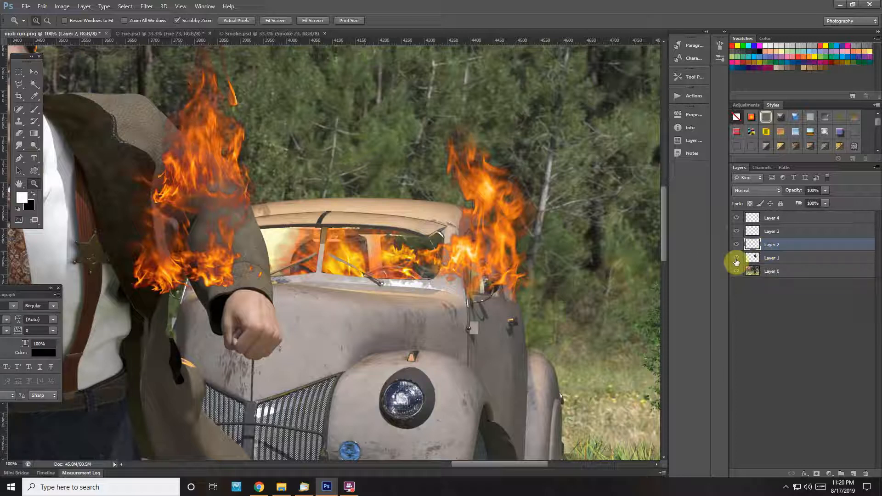
left_click_drag(759, 256, 787, 214)
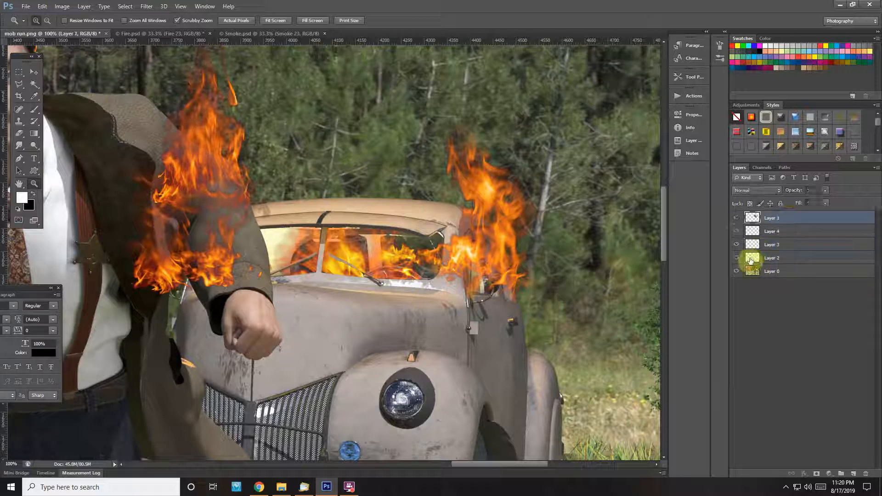
Step: Toggle the visibility of Layer 1 and the flame layers to check which part of the picture each one holds
left_click(737, 258)
left_click(737, 258)
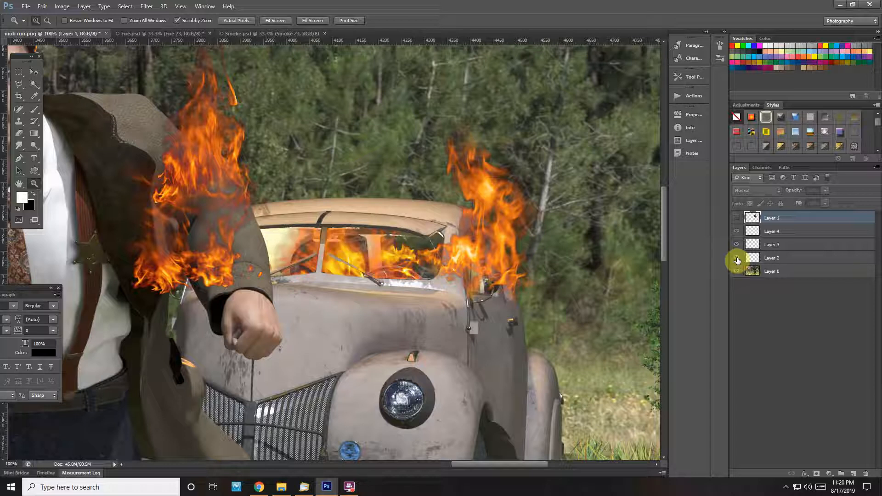
left_click(736, 220)
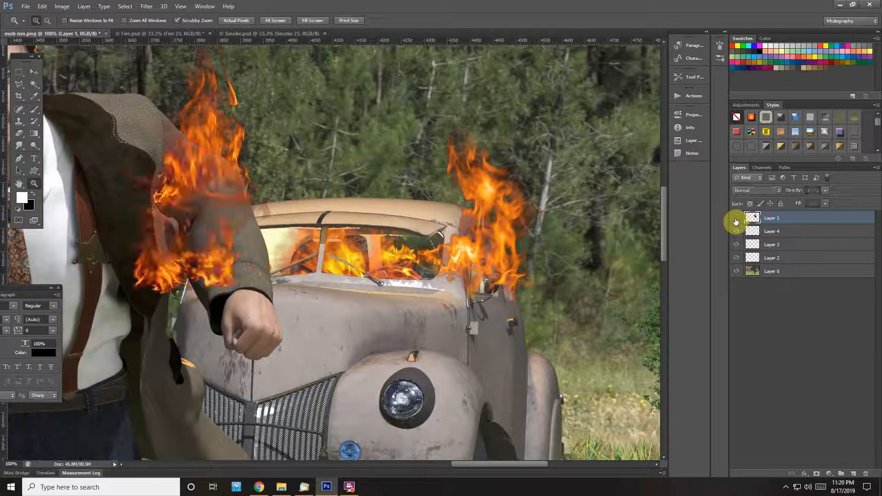
left_click(737, 249)
left_click(735, 241)
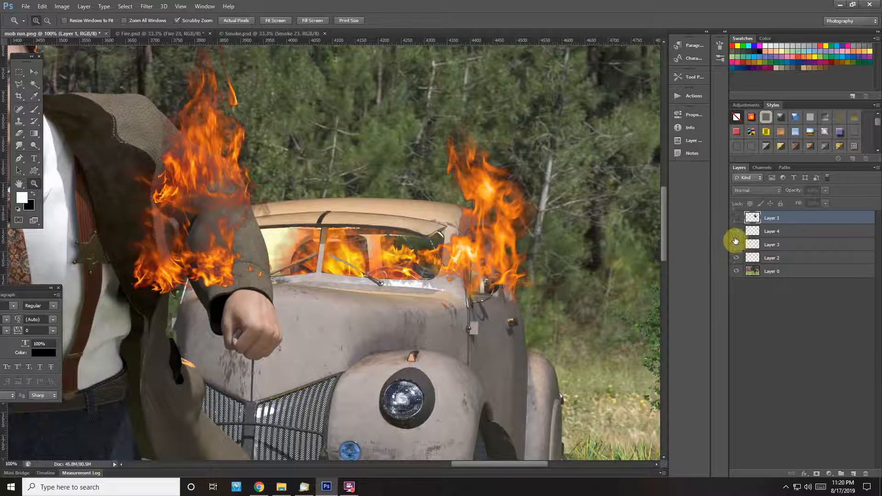
left_click(736, 235)
left_click(735, 235)
Step: Erase the Layer 4 flames spilling over the windshield's outer pillar beside the side mirror, using a 69 px Eraser
left_click(773, 234)
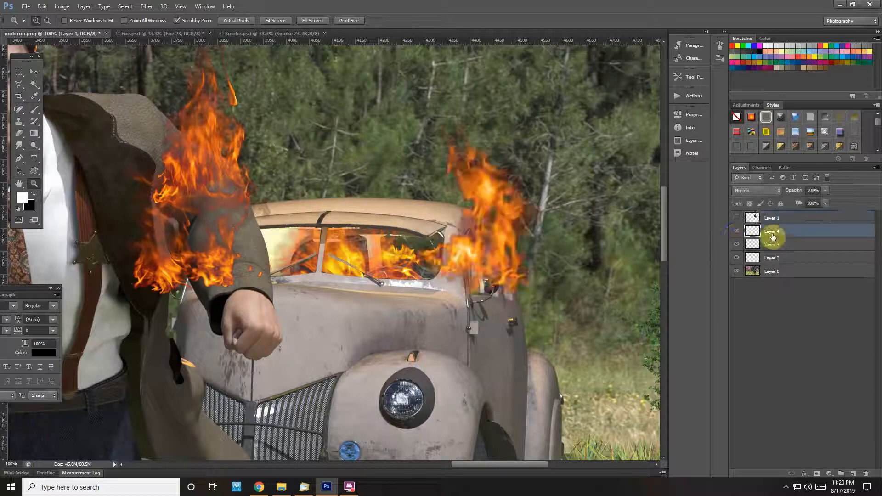
left_click(20, 134)
left_click(52, 132)
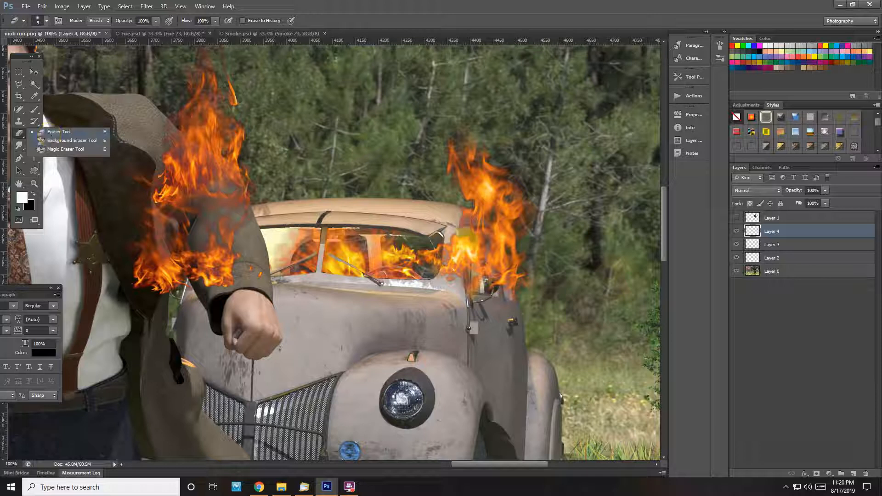
right_click_drag(439, 239, 451, 234, "alt")
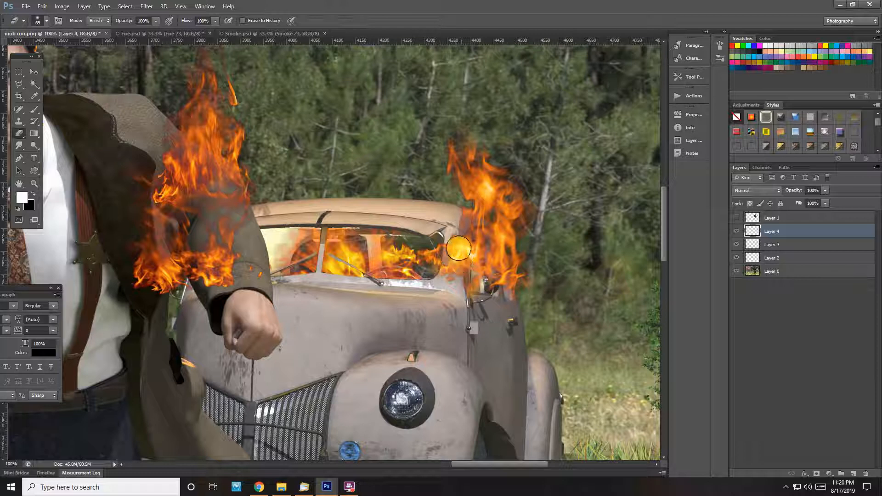
mouse_move(455, 241)
left_mouse_down()
mouse_move(454, 280)
mouse_move(455, 228)
left_mouse_up()
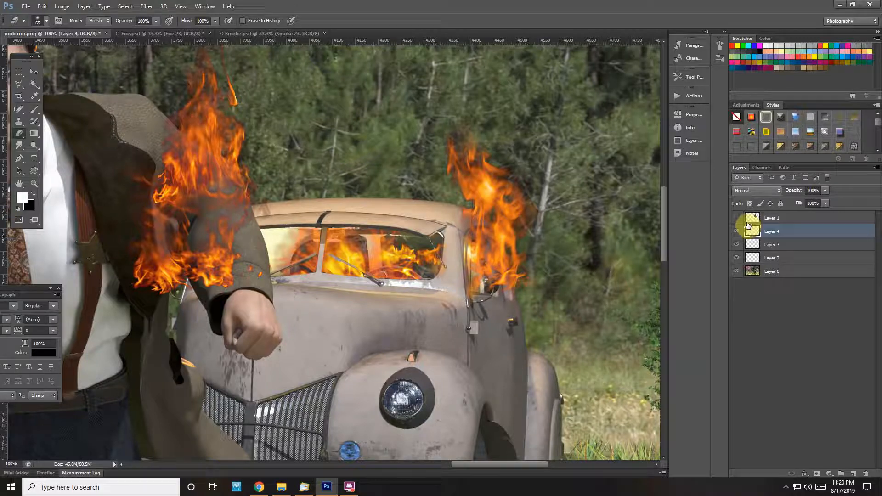
Step: Show Layer 1 temporarily to check how the running man covers the flames in the full picture and near the car
left_click(738, 219)
left_click(34, 183)
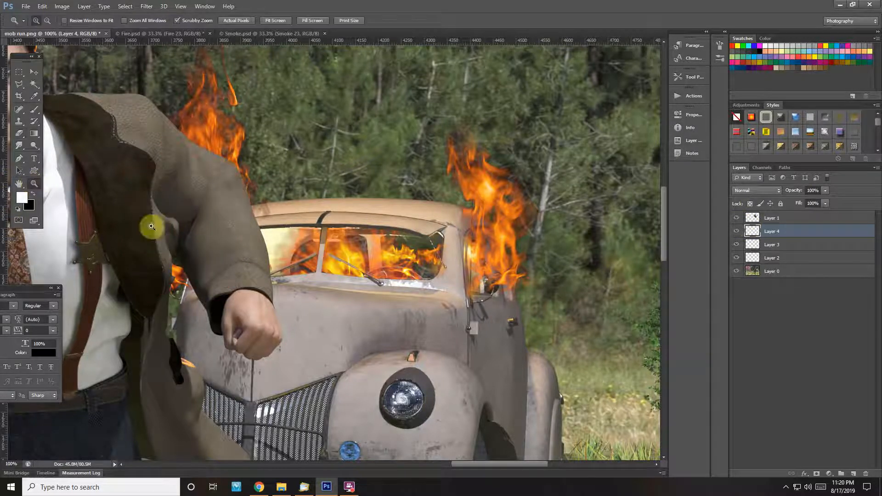
right_click(153, 229)
left_click(160, 234)
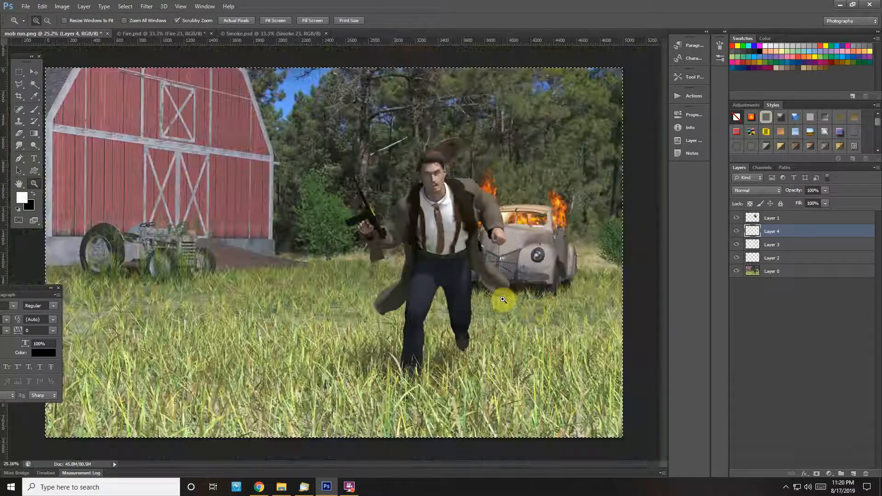
left_click_drag(565, 227, 558, 217)
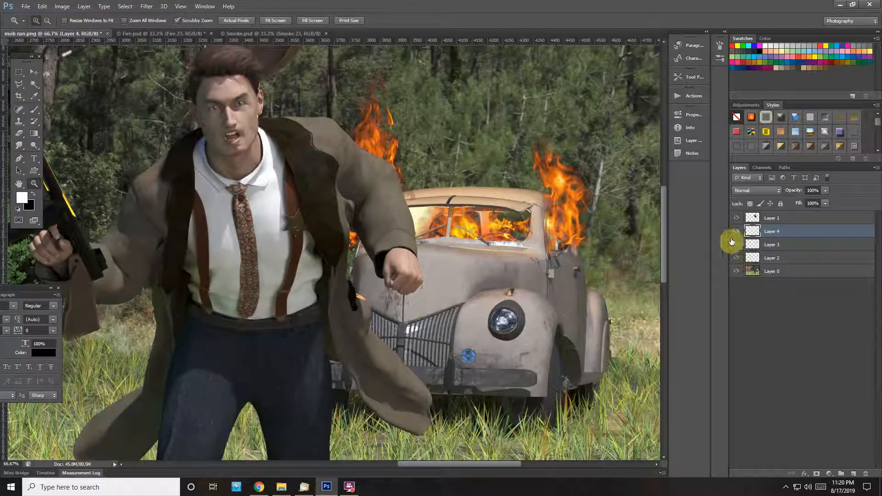
left_click(738, 220)
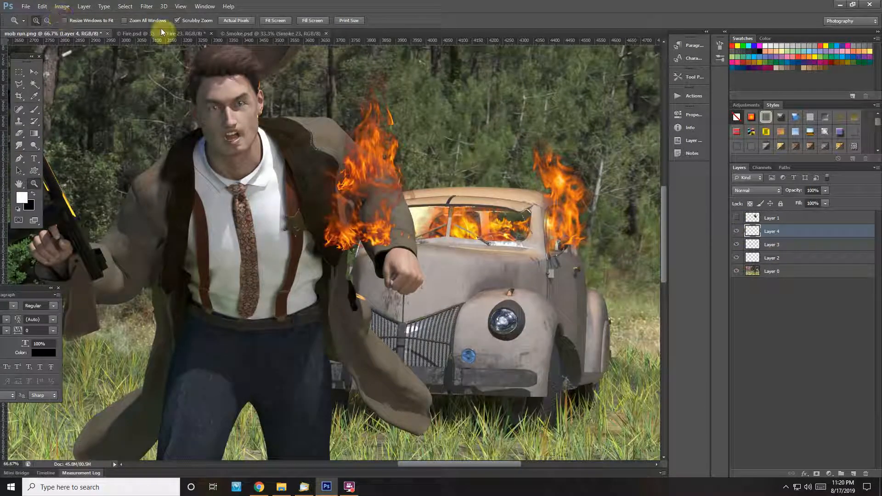
Step: Copy the Smoke 23 layer from Smoke.psd into mob run.png above Layer 4 and move it over the car area
left_click(235, 34)
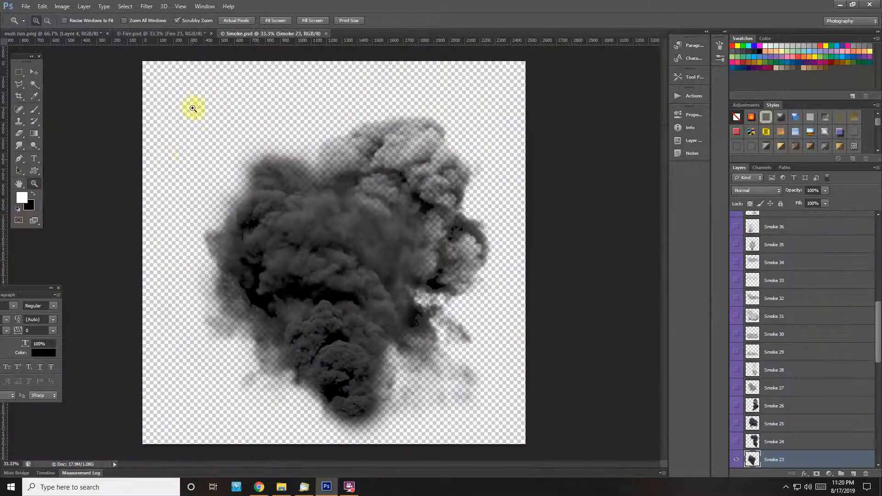
scroll(760, 364, "down", 2)
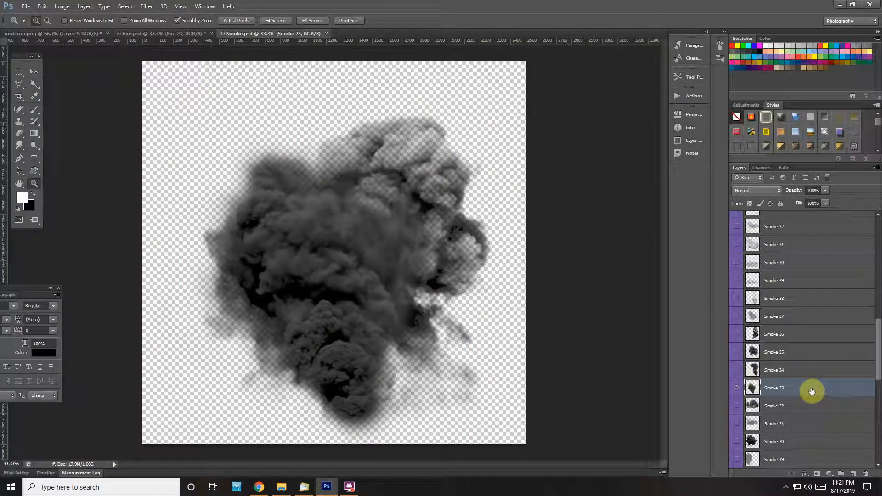
key("ctrl+a")
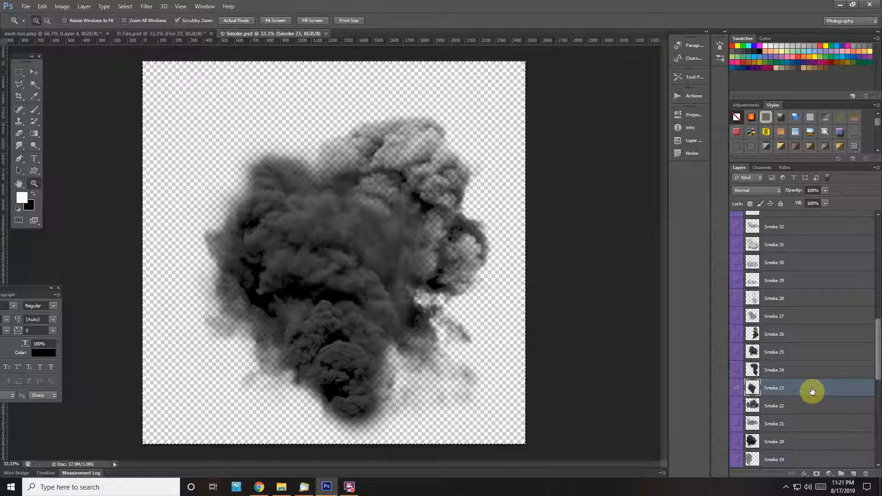
left_click(69, 34)
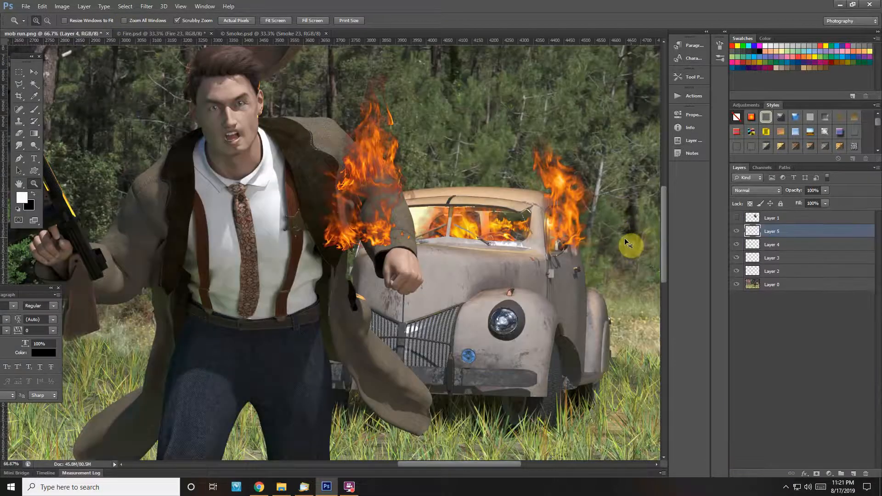
left_click(34, 72)
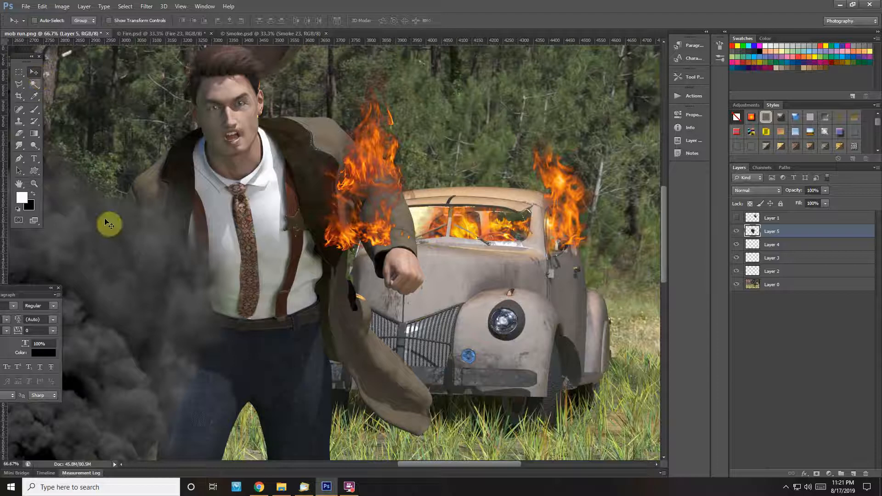
left_click_drag(106, 221, 490, 248)
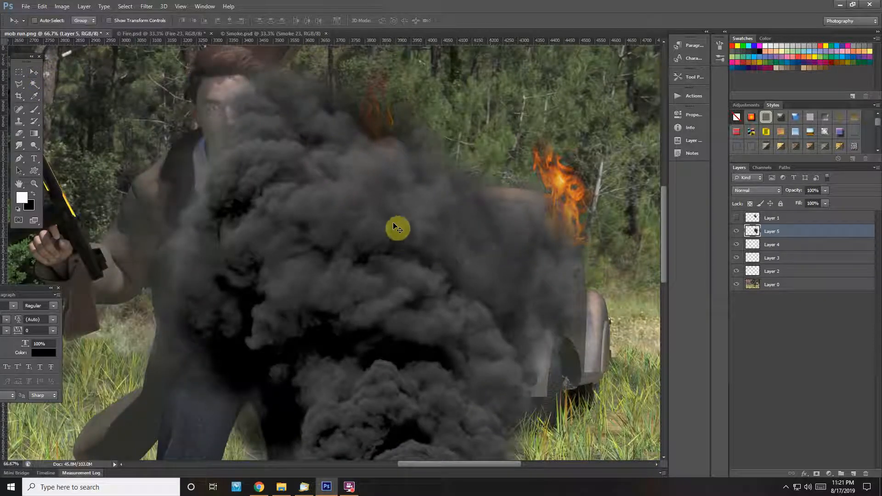
Step: Scale the pasted smoke to about 36% width and 35% height and place it over the flames at the man's raised arm
key("ctrl+t")
mouse_move(147, 111)
left_mouse_down()
mouse_move(211, 173)
mouse_move(222, 284)
left_mouse_up()
left_click_drag(122, 115, 324, 296)
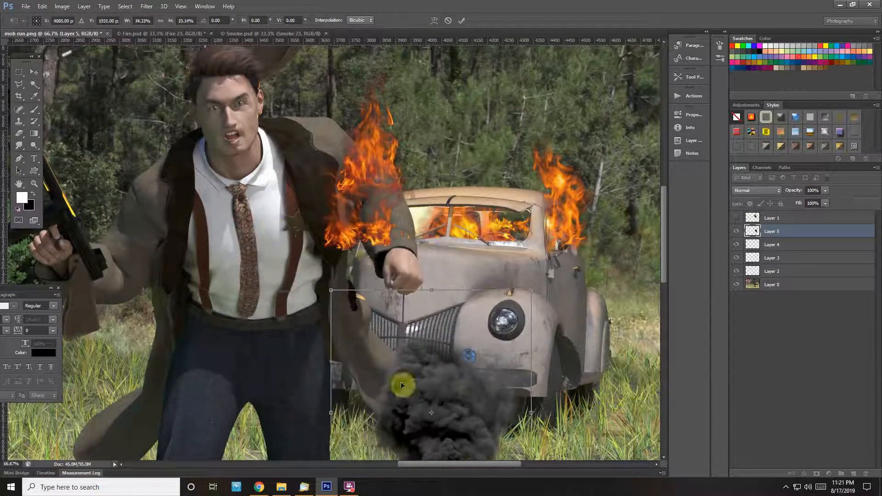
left_click_drag(402, 385, 319, 110)
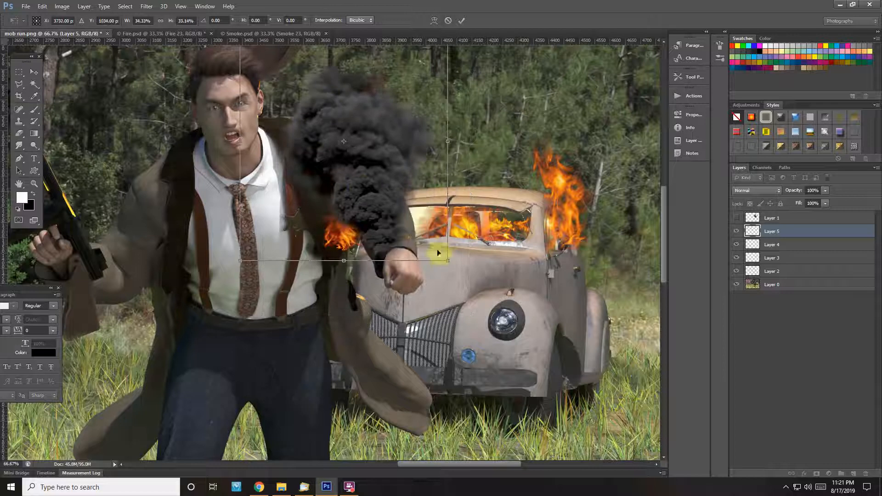
left_click_drag(447, 261, 457, 272)
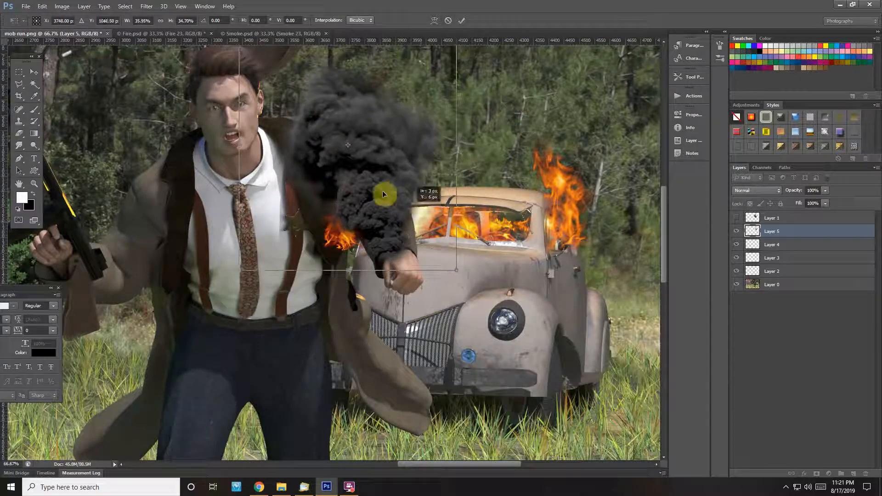
left_click_drag(432, 223, 403, 204)
left_click(34, 72)
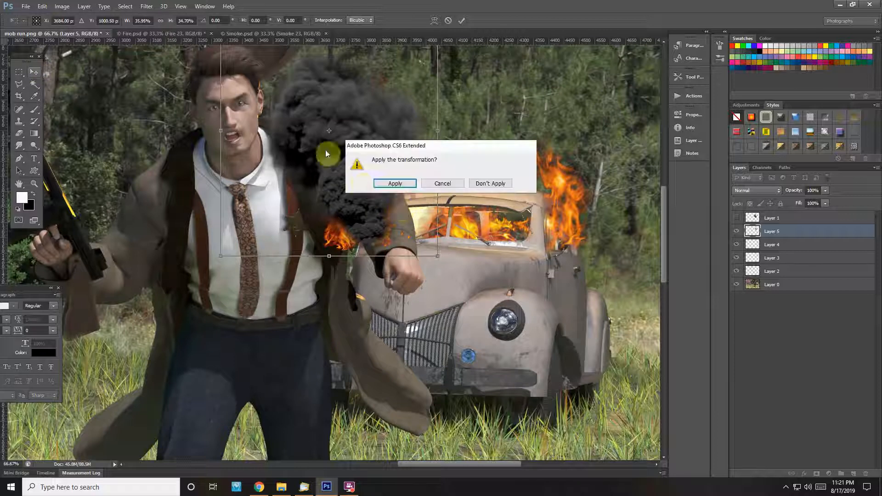
left_click(394, 183)
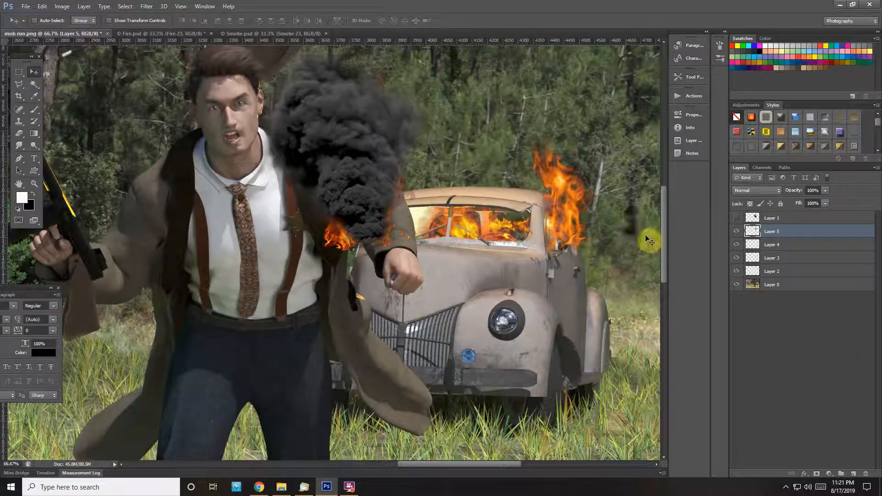
Step: Lower the Layer 5 smoke's opacity to 79% and duplicate the layer
left_click(825, 190)
left_click_drag(811, 203, 817, 202)
left_click(783, 233)
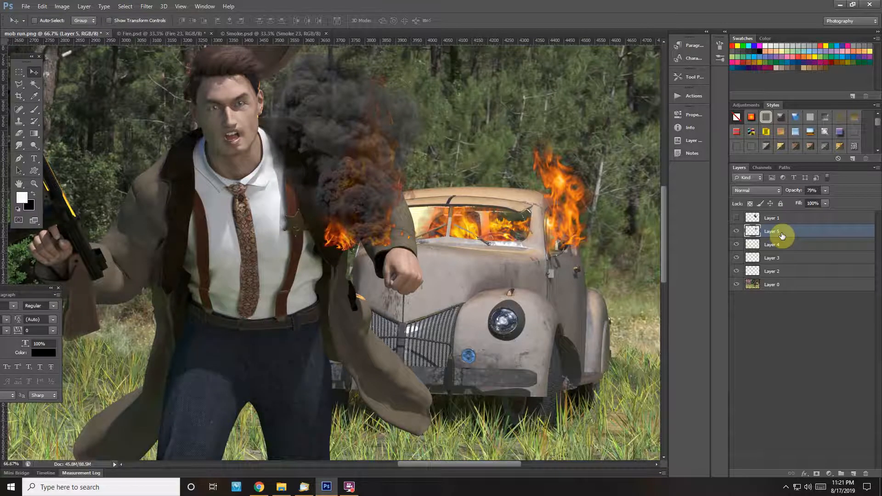
right_click(782, 233)
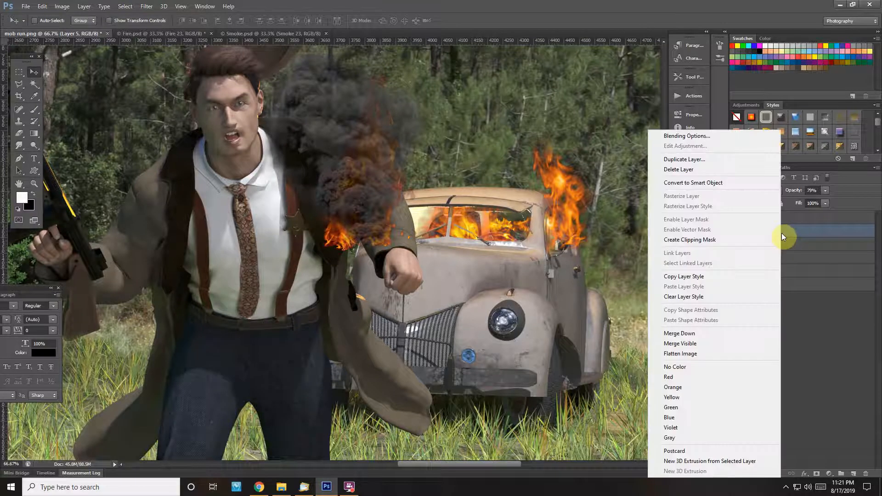
left_click(685, 160)
left_click(525, 150)
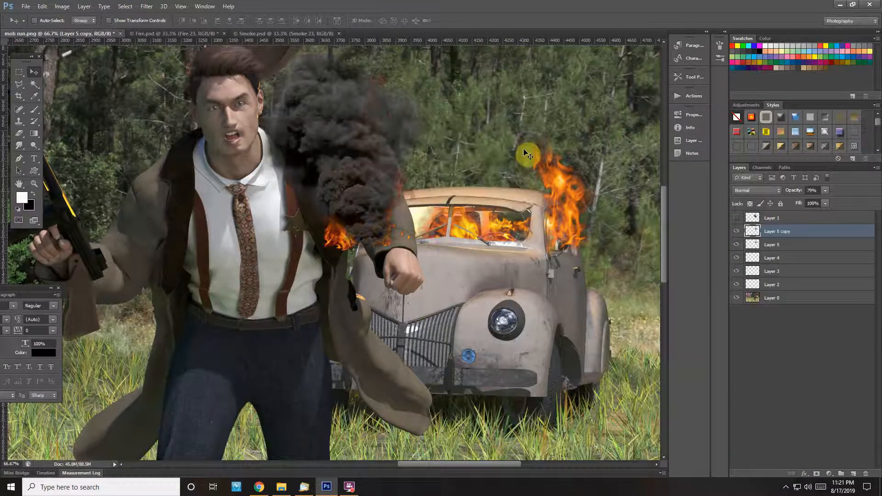
Step: Mirror the smoke copy horizontally at about 80% width and raise its opacity to 100%
key("ctrl+t")
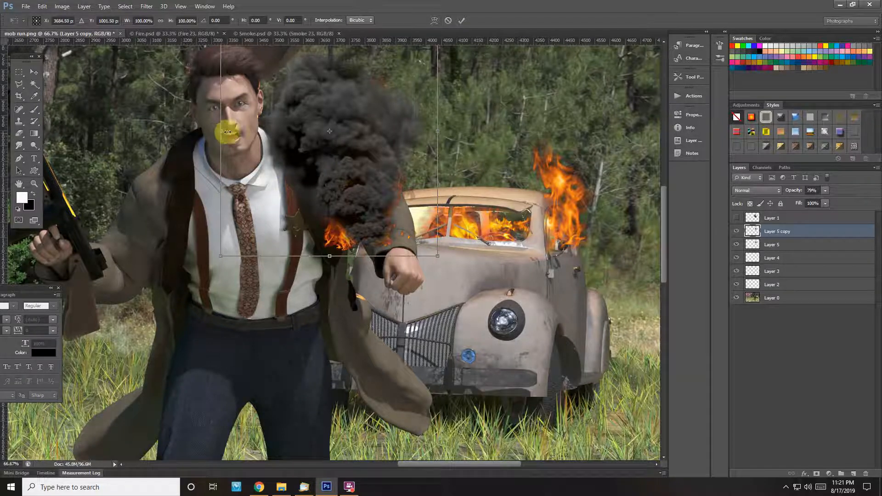
left_click_drag(227, 132, 612, 144)
left_click(825, 190)
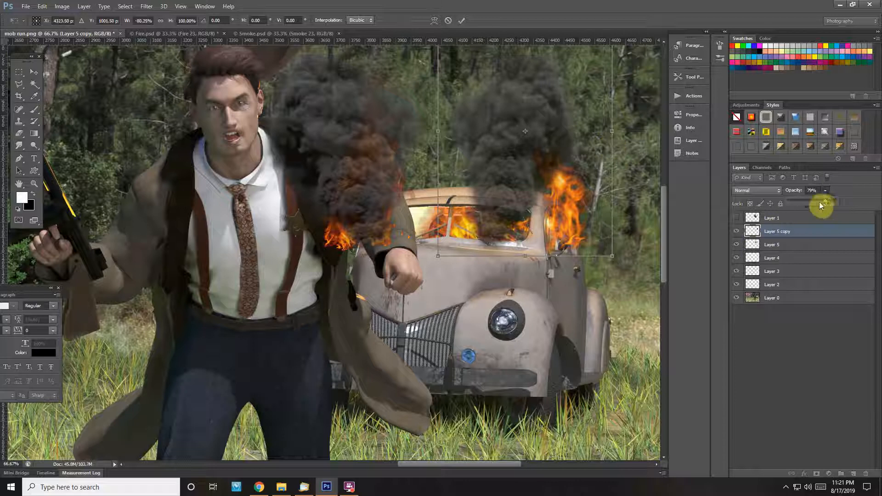
left_click_drag(828, 203, 838, 203)
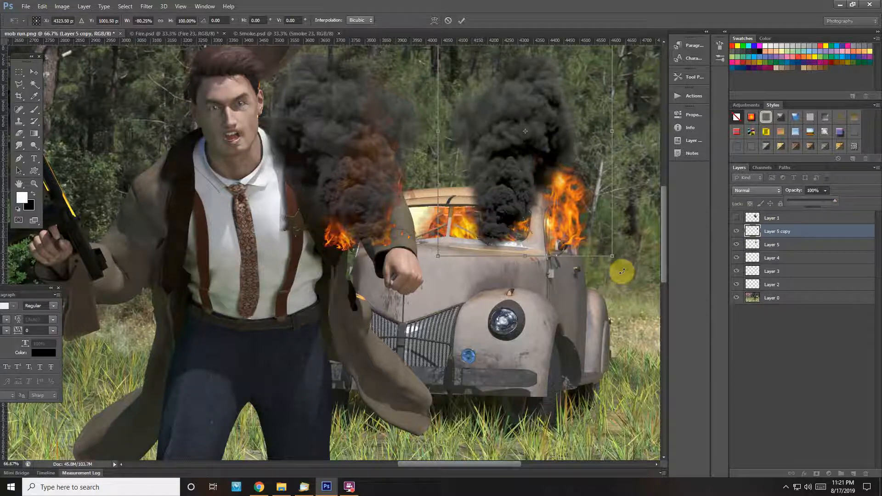
Step: Rotate the mirrored smoke about 28° counterclockwise, place it over the original smoke beside the man, and apply the transformation
left_click_drag(622, 270, 656, 197)
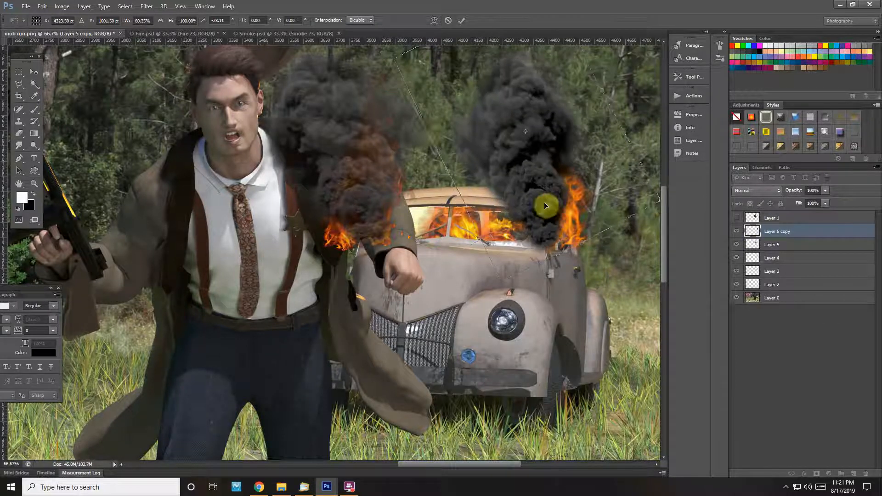
left_click_drag(548, 203, 354, 193)
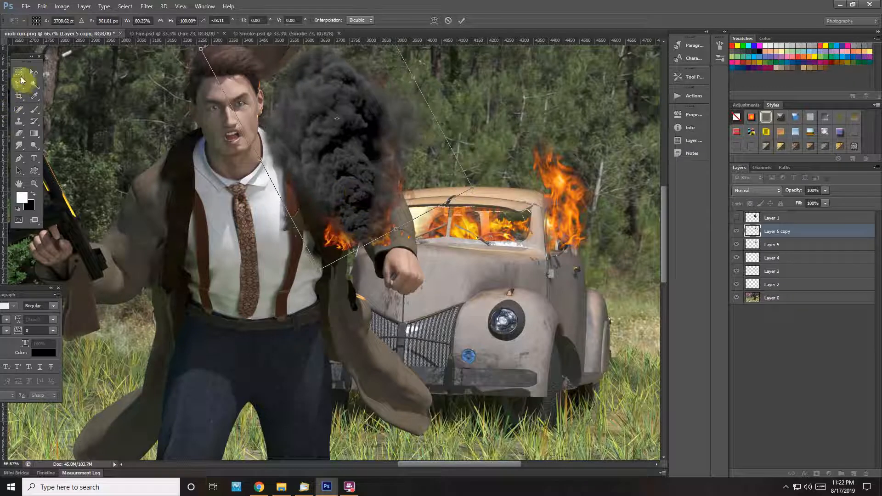
left_click(37, 71)
left_click(395, 183)
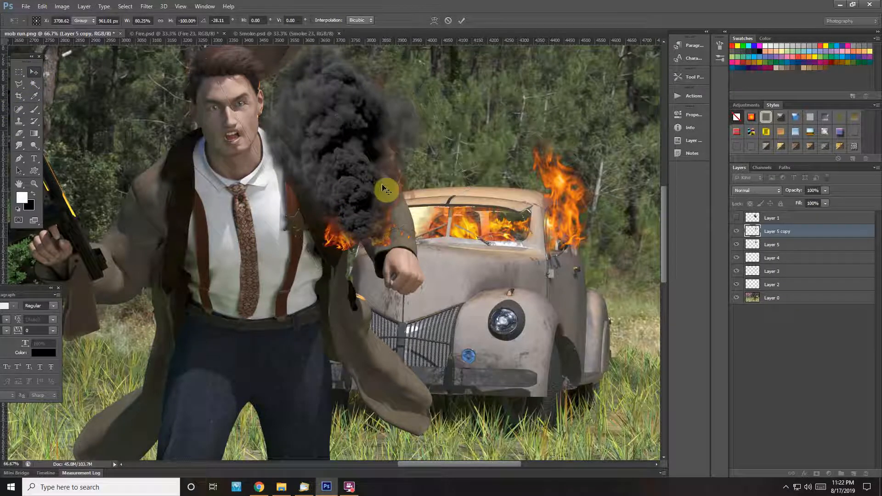
Step: Move Layer 5 copy below Layer 3 and briefly show Layer 1 to check the smoke behind the running man
left_click_drag(785, 234, 788, 279)
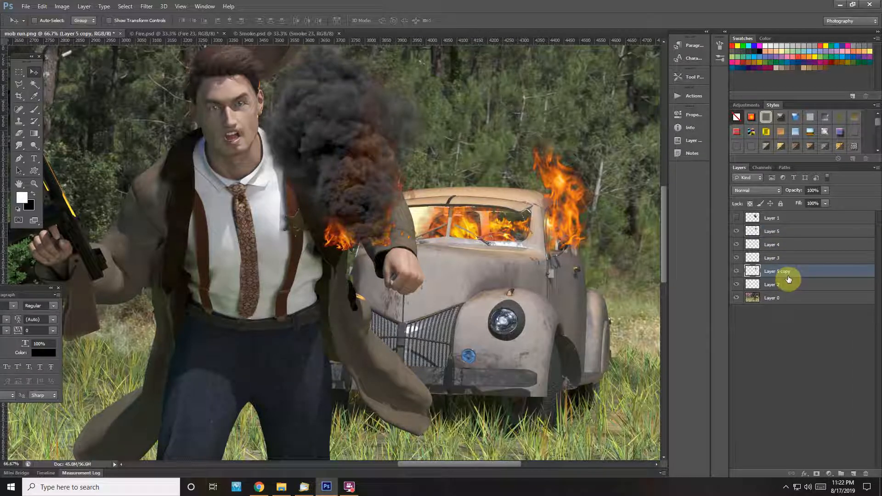
left_click(738, 219)
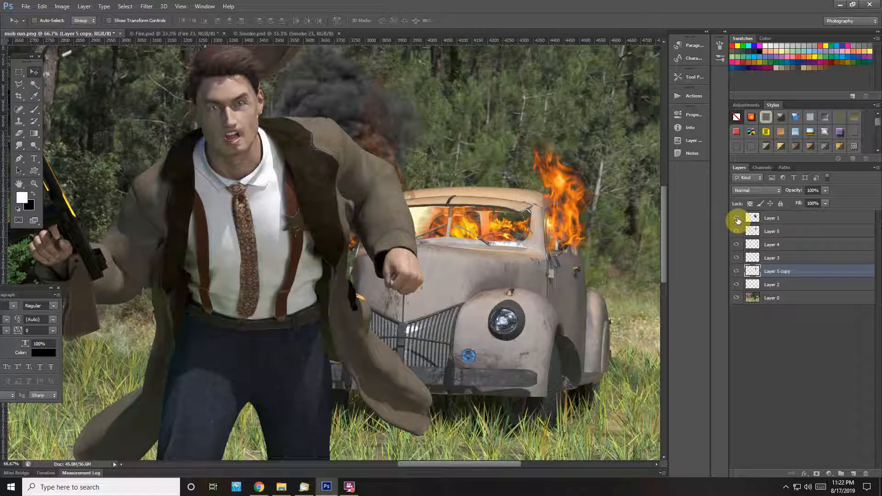
left_click(738, 221)
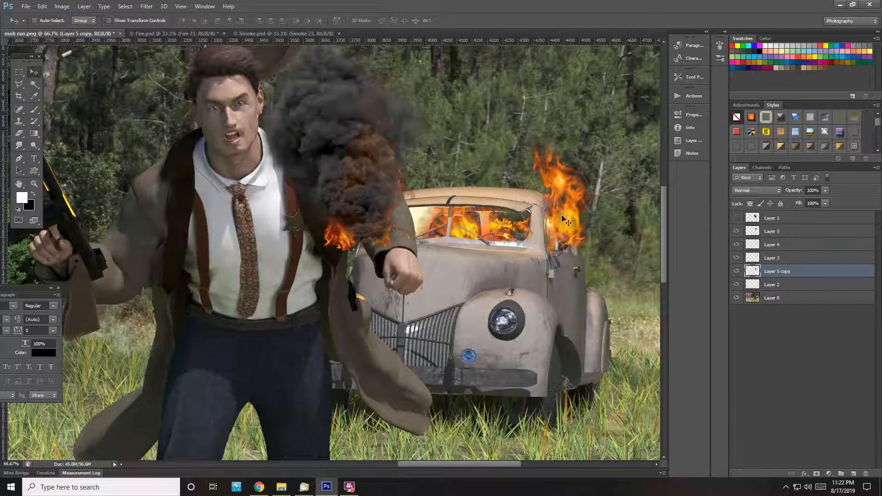
Step: In Smoke.psd, hide the Smoke 23 layer, then select and show Smoke 24
left_click(263, 32)
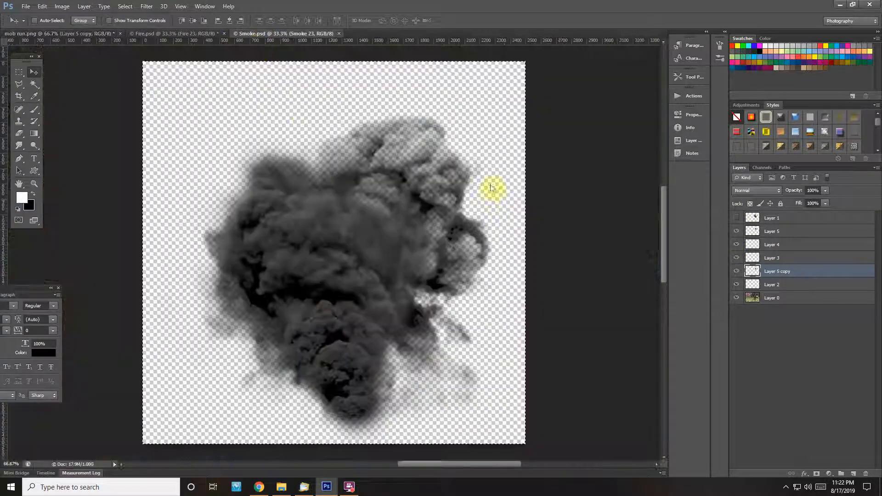
scroll(749, 330, "down", 4)
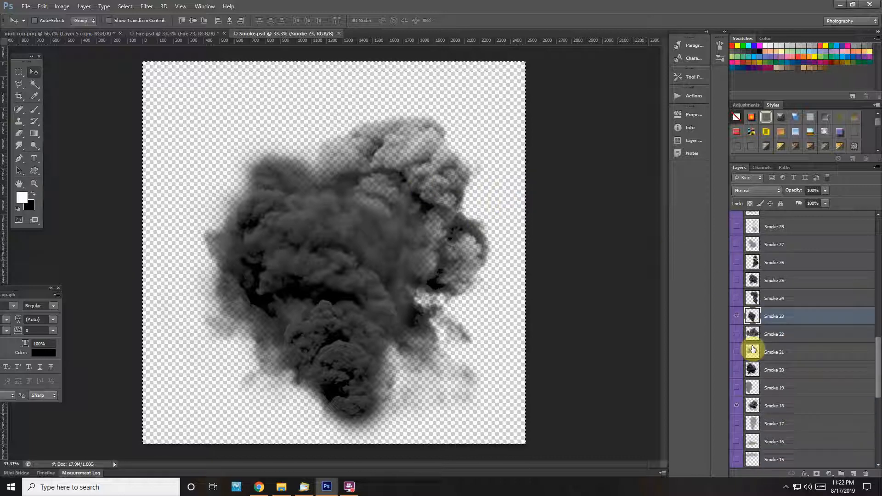
left_click(737, 317)
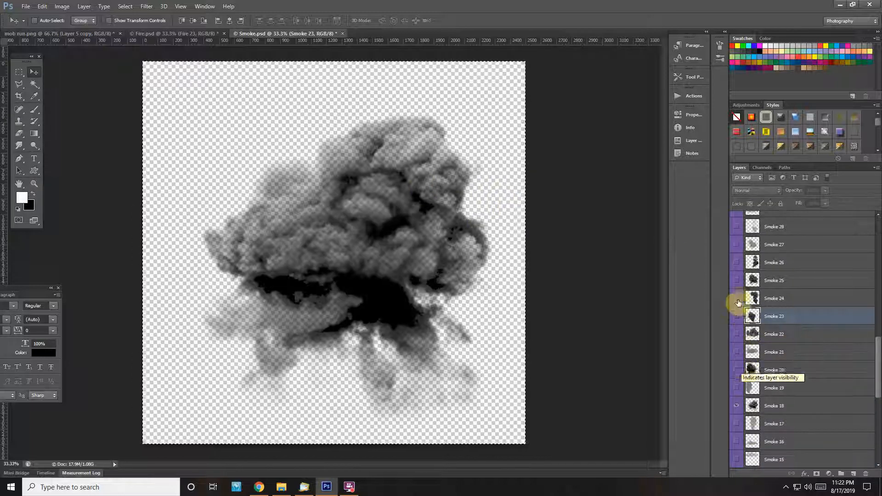
left_click(790, 304)
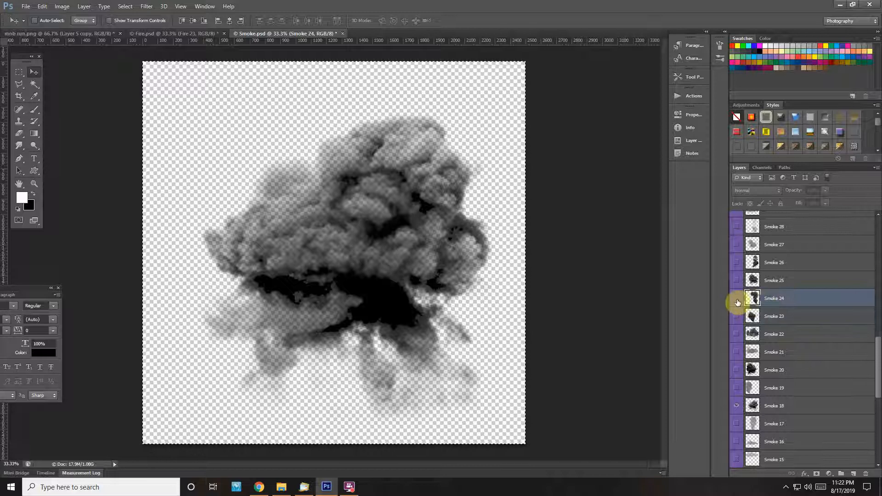
left_click(738, 300)
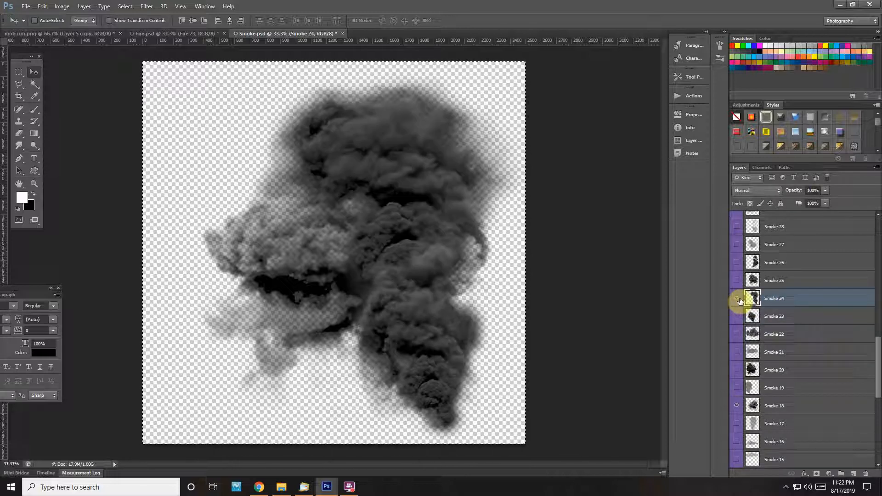
Step: Paste the Smoke 24 smoke into mob run.png directly above Layer 5 copy
left_click(70, 34)
left_click(781, 271)
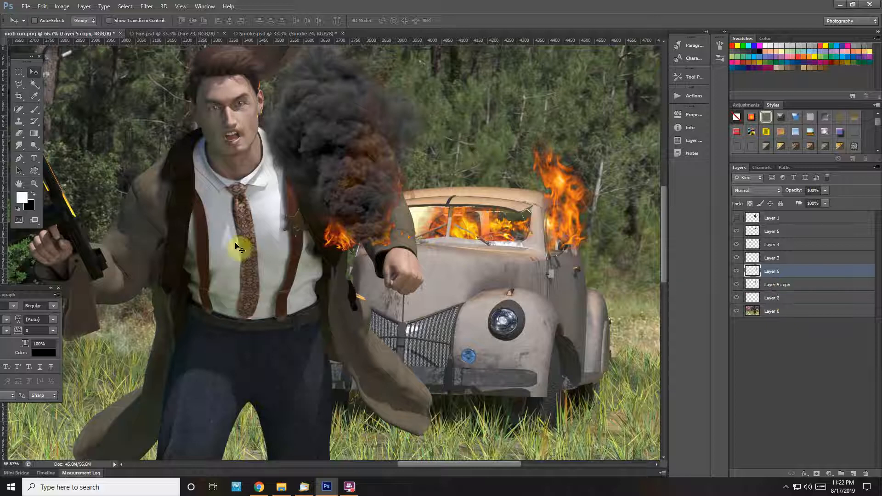
key("ctrl+v")
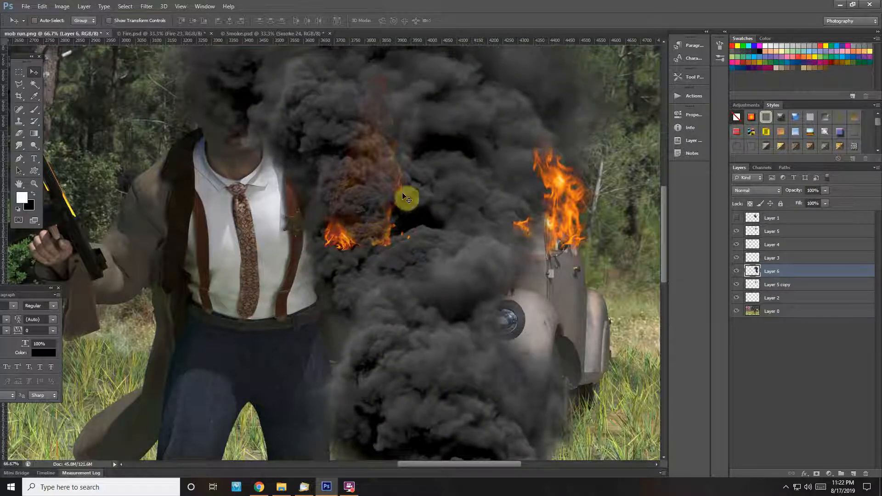
Step: Scale the Layer 6 smoke to about 40%, rotate it about 12.6° clockwise, and place it over the flames beside the car's windshield
left_click(37, 182)
right_click(112, 200)
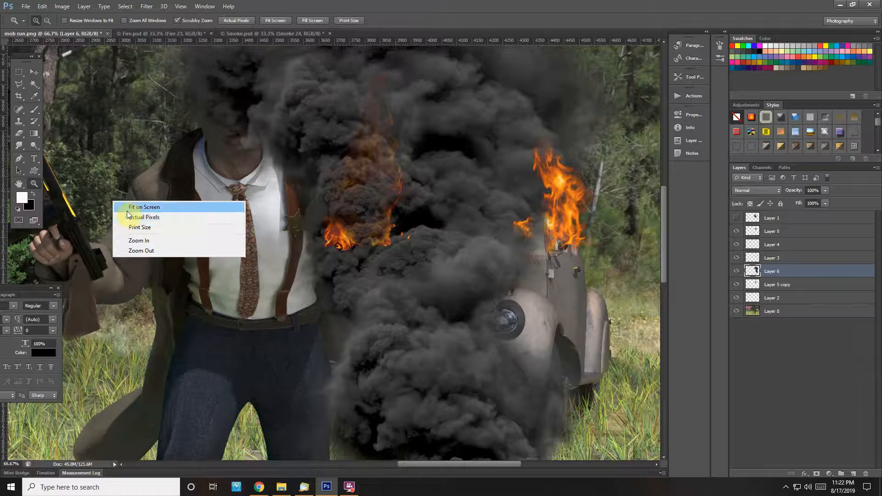
left_click(127, 209)
left_click(36, 75)
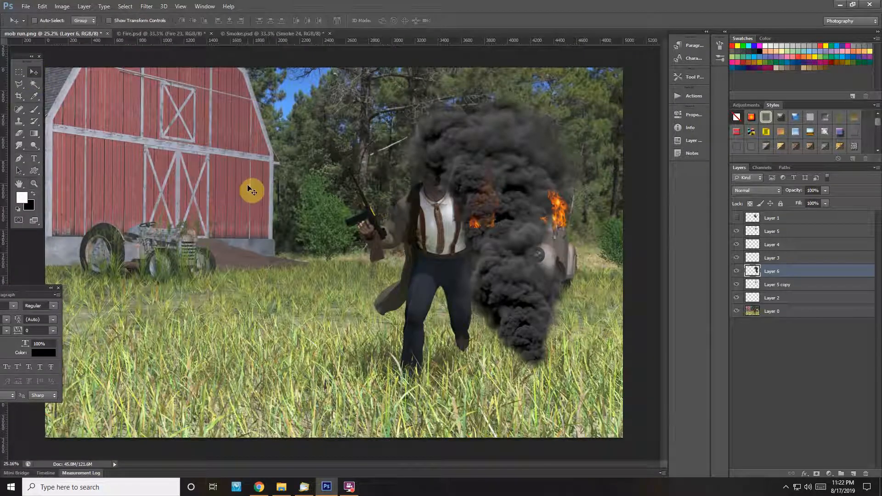
key("ctrl+t")
left_click_drag(347, 88, 533, 287)
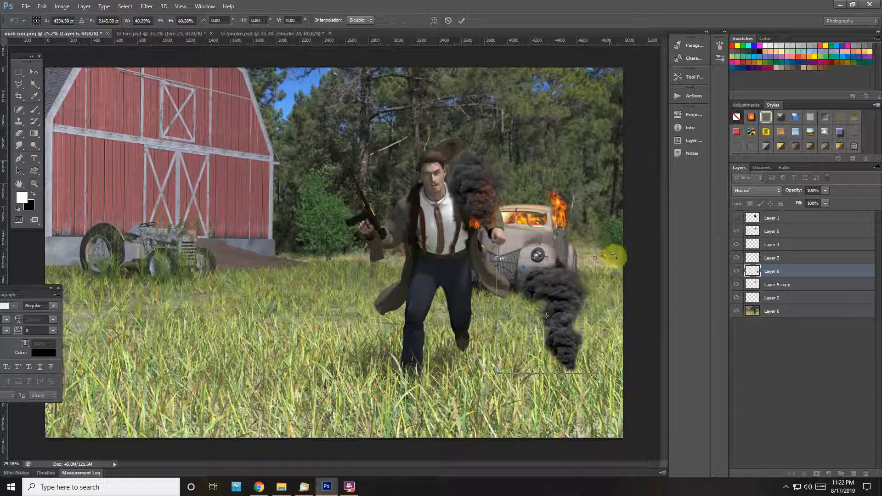
mouse_move(614, 252)
left_mouse_down()
mouse_move(576, 296)
mouse_move(571, 188)
left_mouse_up()
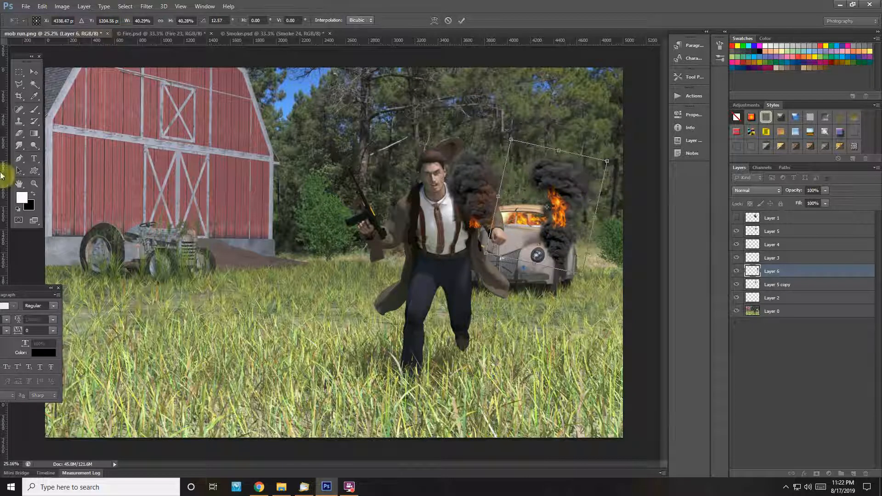
left_click(30, 185)
left_click(398, 183)
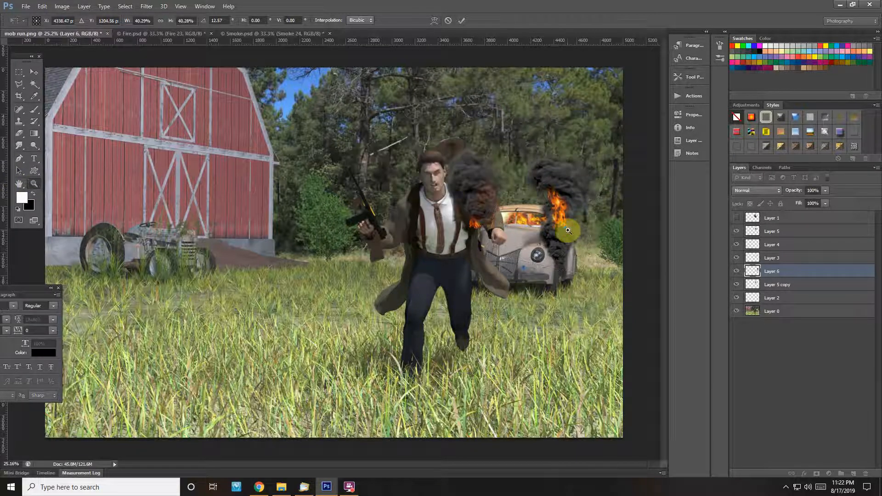
Step: Nudge the Layer 6 smoke slightly upward and erase the parts covering the car's windshield edge, hood and fender
left_click(585, 233)
left_click(585, 233)
left_click(584, 233)
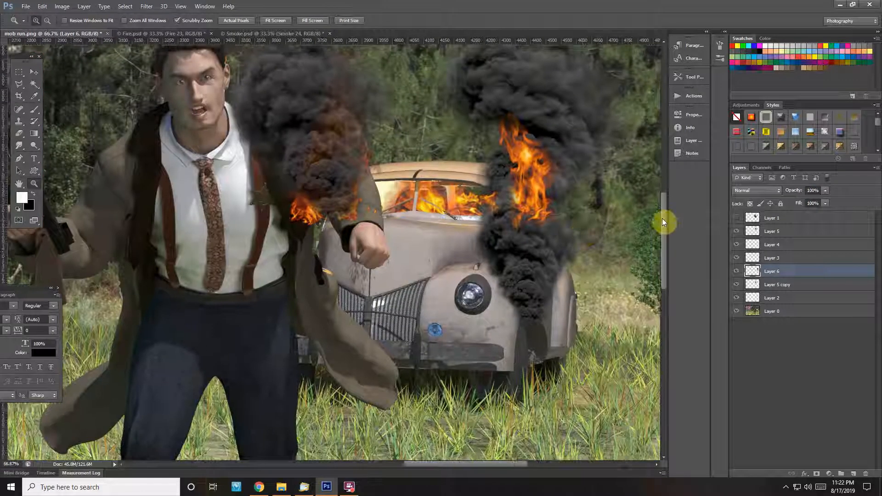
mouse_move(662, 214)
left_mouse_down()
mouse_move(663, 188)
mouse_move(663, 203)
left_mouse_up()
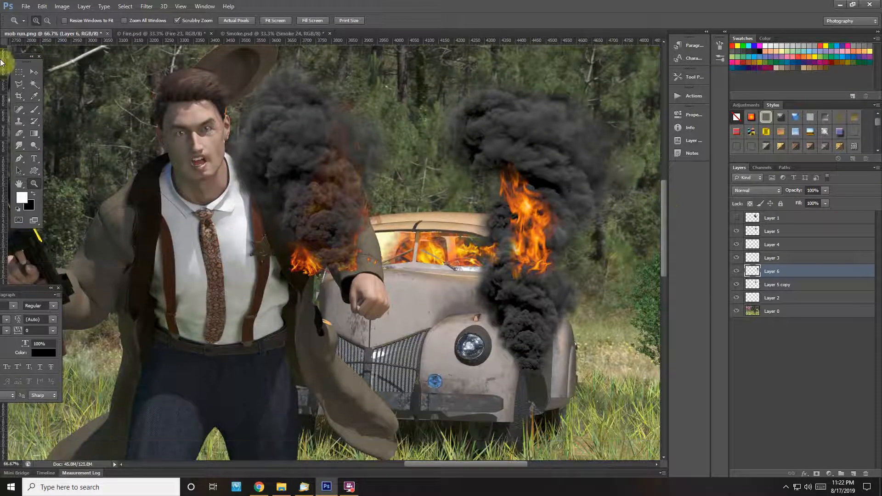
left_click(35, 72)
left_click_drag(506, 153, 518, 142)
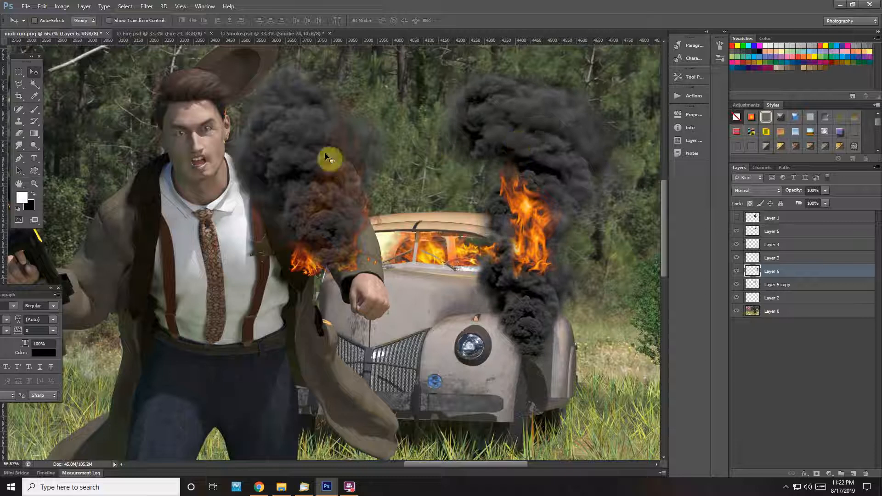
left_click(19, 133)
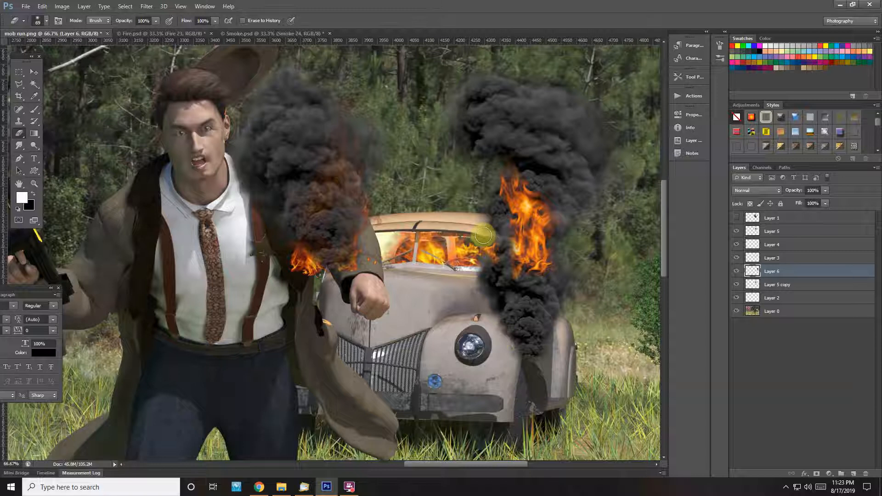
mouse_move(489, 240)
left_mouse_down()
mouse_move(519, 287)
mouse_move(571, 260)
mouse_move(542, 293)
mouse_move(565, 298)
mouse_move(486, 270)
mouse_move(481, 285)
mouse_move(521, 347)
mouse_move(501, 280)
mouse_move(550, 327)
mouse_move(513, 292)
mouse_move(542, 367)
mouse_move(534, 289)
mouse_move(565, 284)
mouse_move(514, 387)
mouse_move(508, 343)
mouse_move(505, 400)
mouse_move(495, 358)
left_mouse_up()
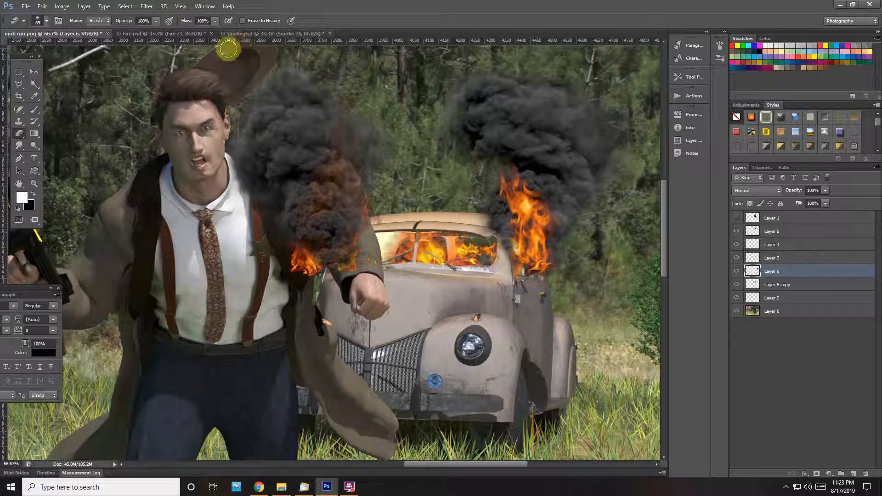
Step: Show and select Smoke 17 in Smoke.psd, and copy it into mob run.png directly above Layer 6
left_click(253, 33)
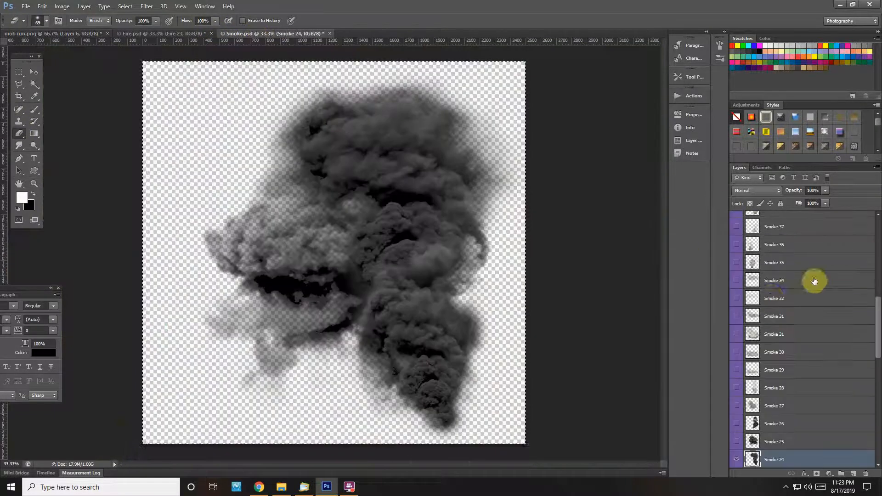
scroll(785, 420, "down", 3)
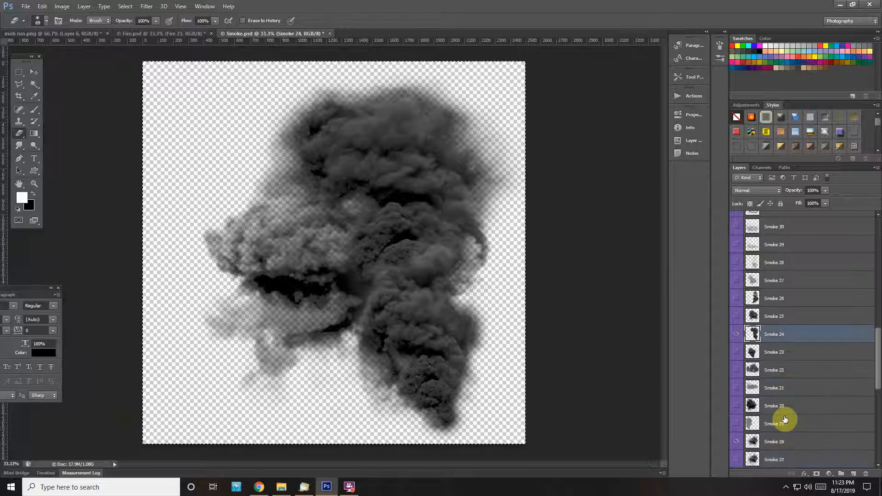
scroll(792, 381, "down", 2)
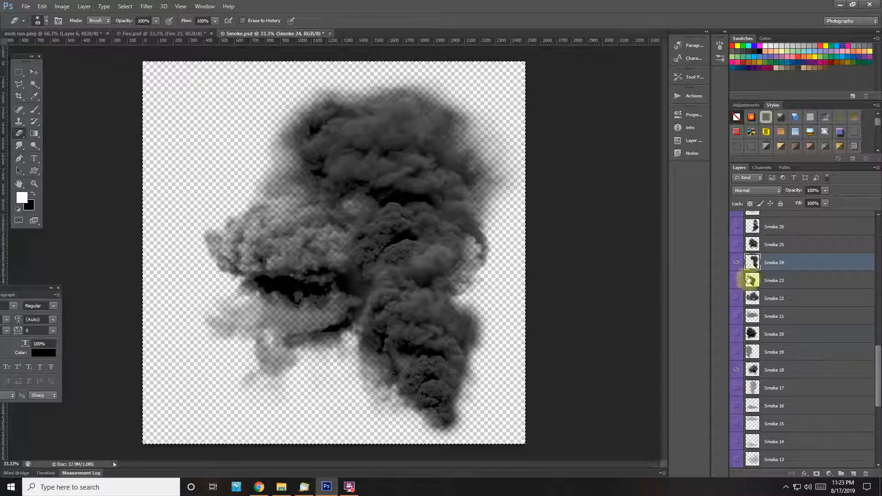
left_click(737, 389)
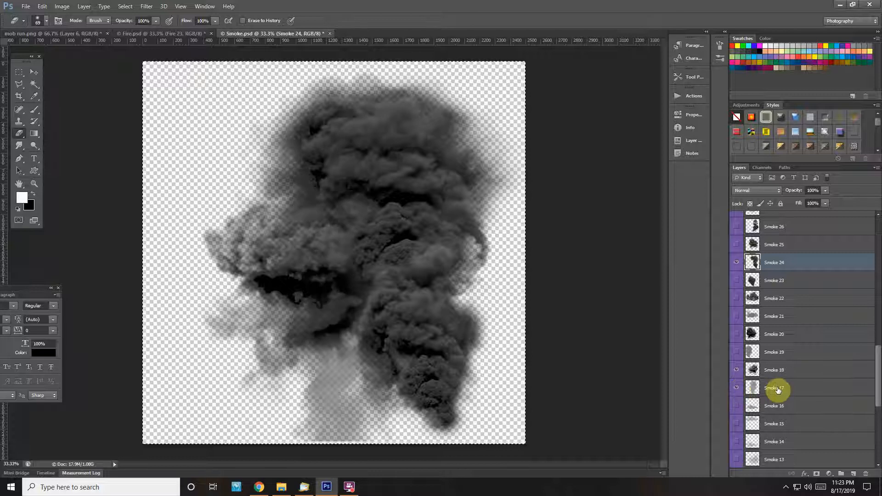
left_click(777, 389)
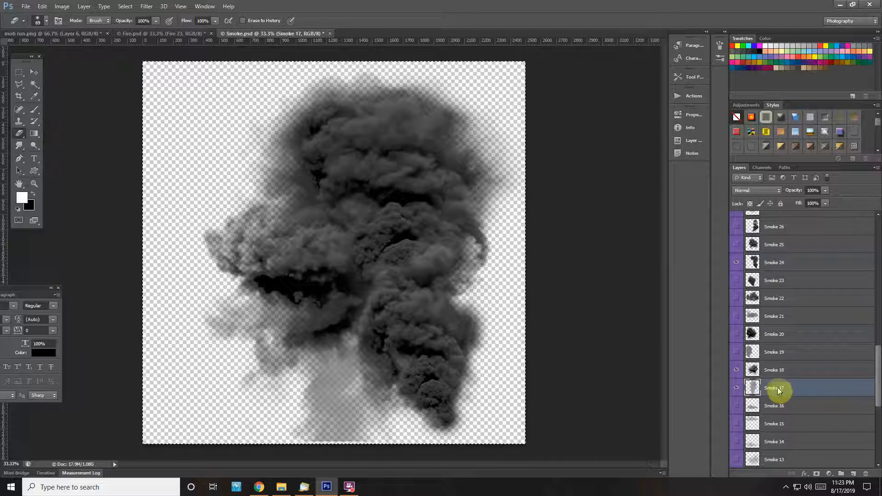
left_click(69, 34)
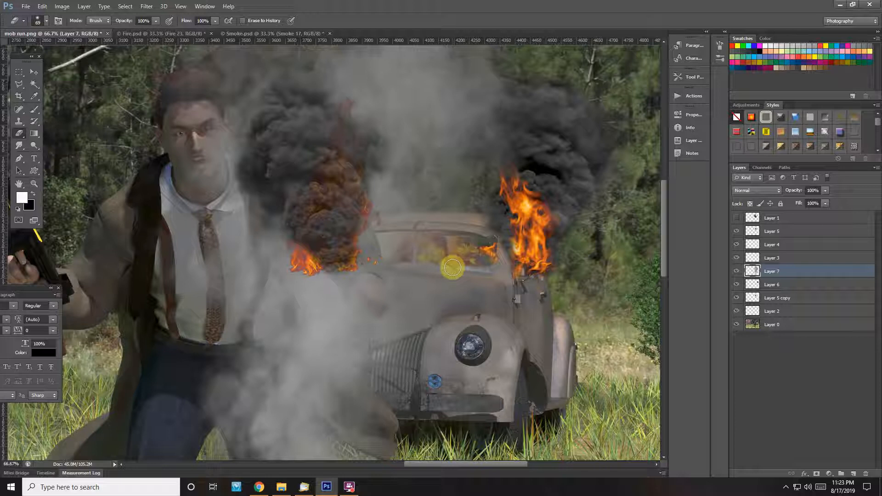
Step: Scale the Layer 7 smoke to about 19% width and 23% height and place it over the flames beside the windshield
key("ctrl+t")
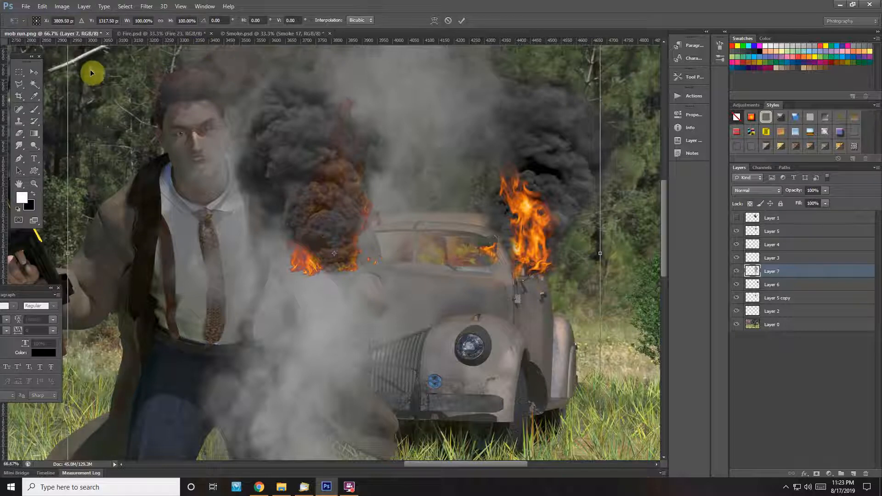
left_click(34, 72)
left_click_drag(126, 87, 180, 196)
key("ctrl+t")
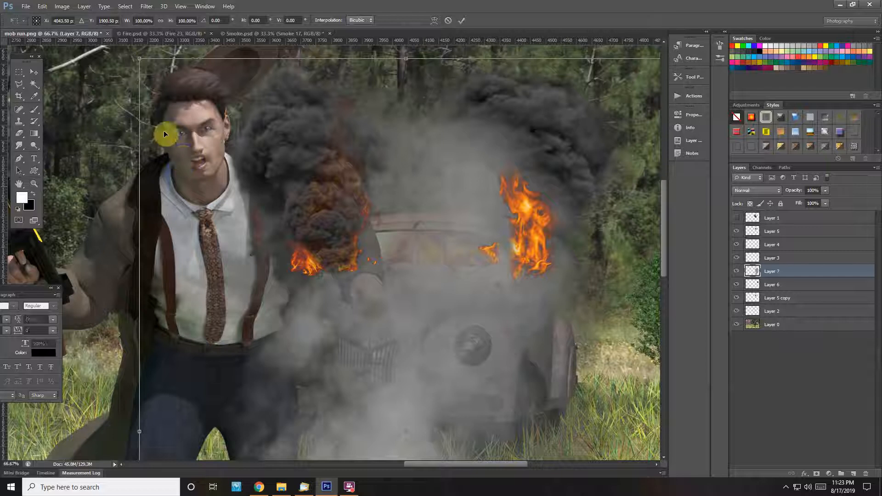
left_click_drag(137, 62, 462, 404)
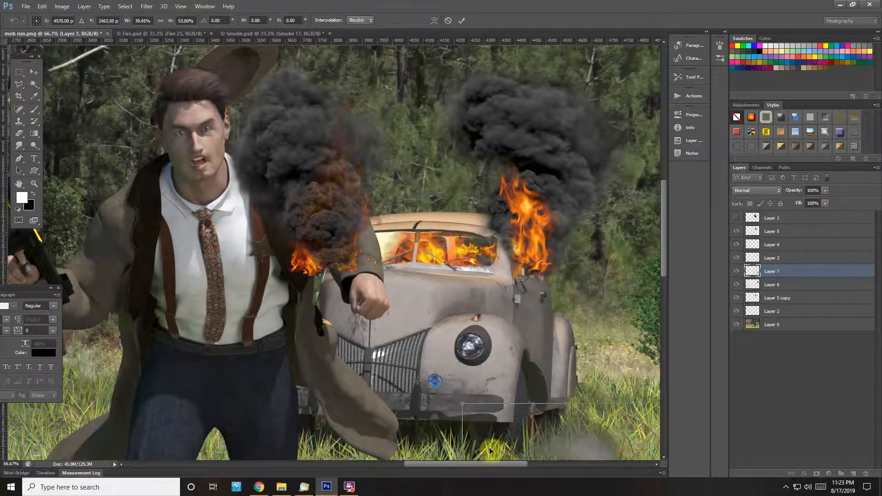
left_click_drag(481, 184, 558, 266)
left_click_drag(582, 301, 502, 104)
left_click_drag(525, 63, 429, 92)
left_click(34, 72)
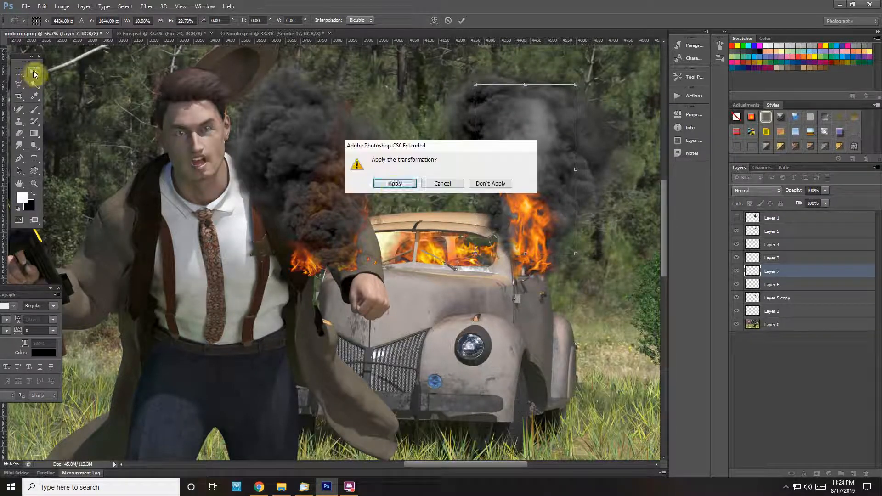
left_click(397, 186)
Step: Try Layer 7 above Layer 5, shifted over the flames, and delete the layer
left_click_drag(787, 272, 785, 231)
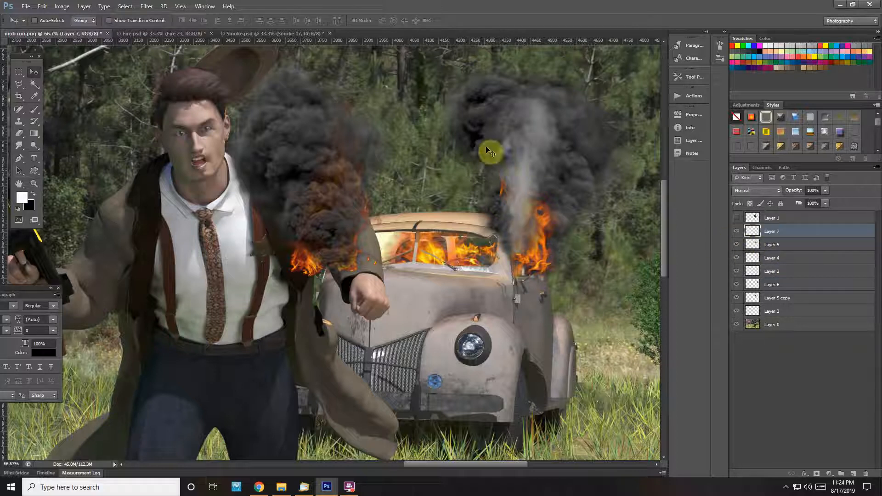
left_click_drag(529, 186, 542, 204)
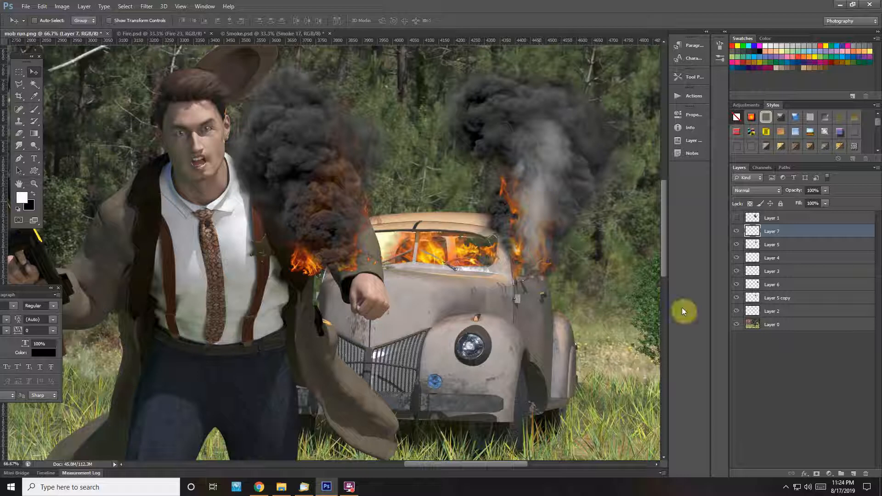
left_click(867, 474)
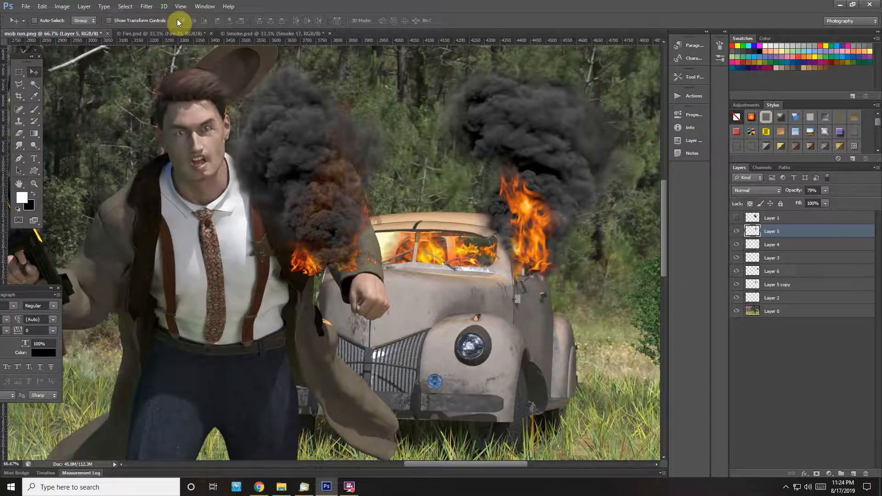
Step: In Smoke.psd, hide Smoke 24 and Smoke 17, select Smoke 18, and copy it into mob run.png directly above Layer 5
left_click(272, 31)
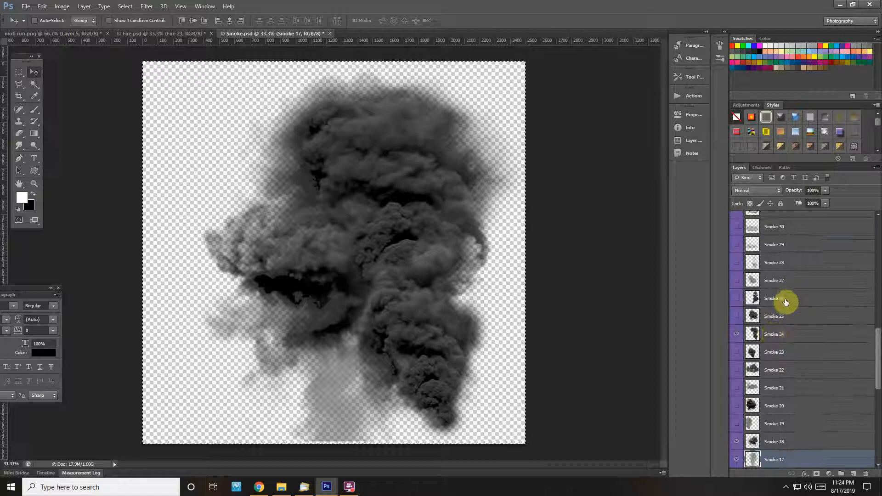
scroll(777, 337, "down", 5)
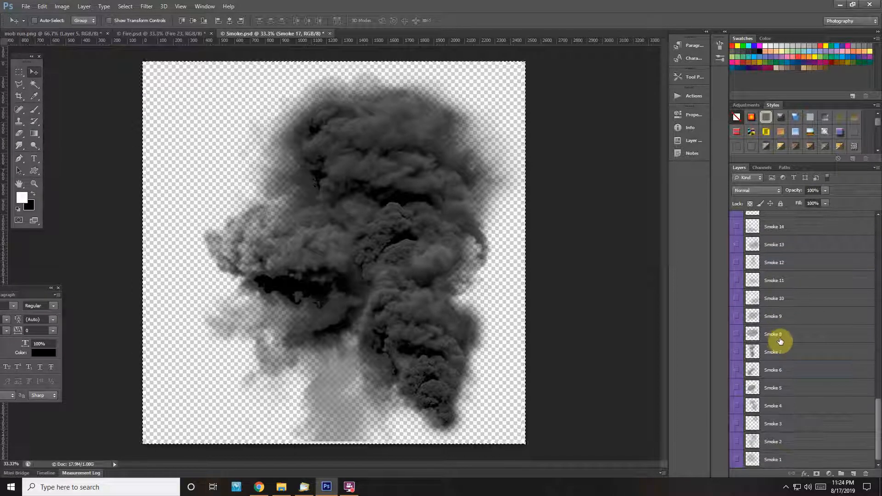
scroll(781, 341, "up", 5)
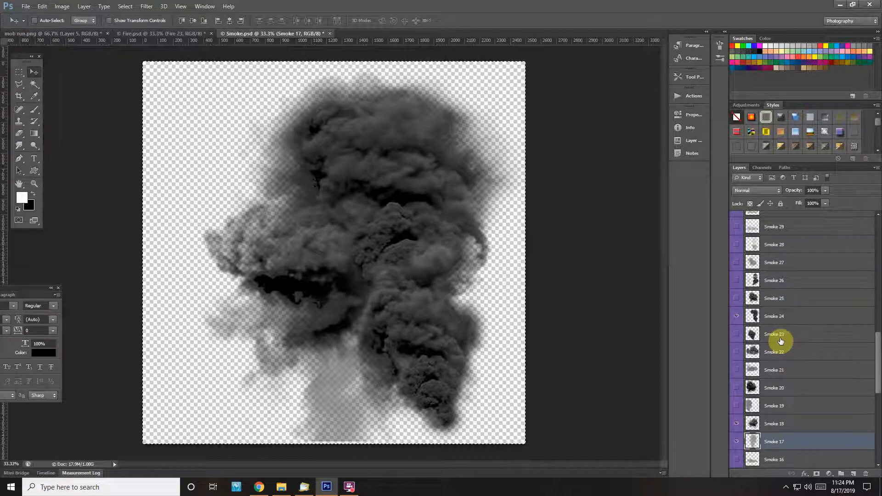
left_click(737, 316)
left_click(737, 424)
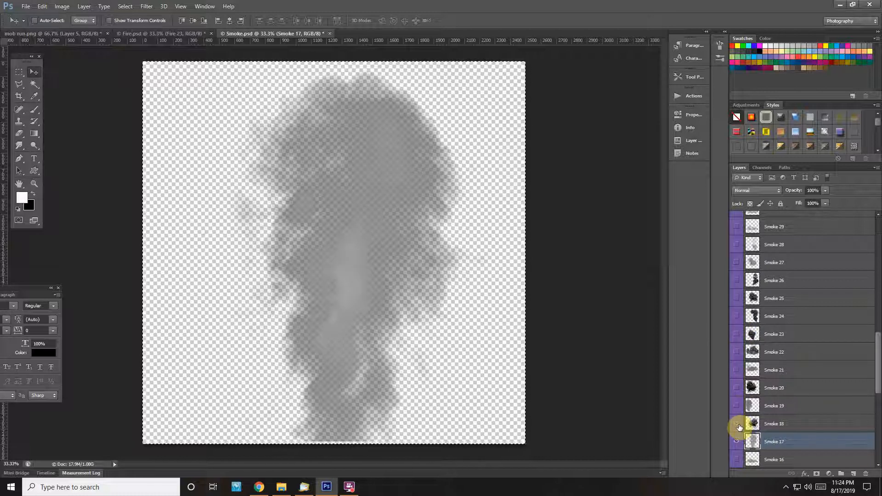
left_click(737, 424)
left_click(738, 442)
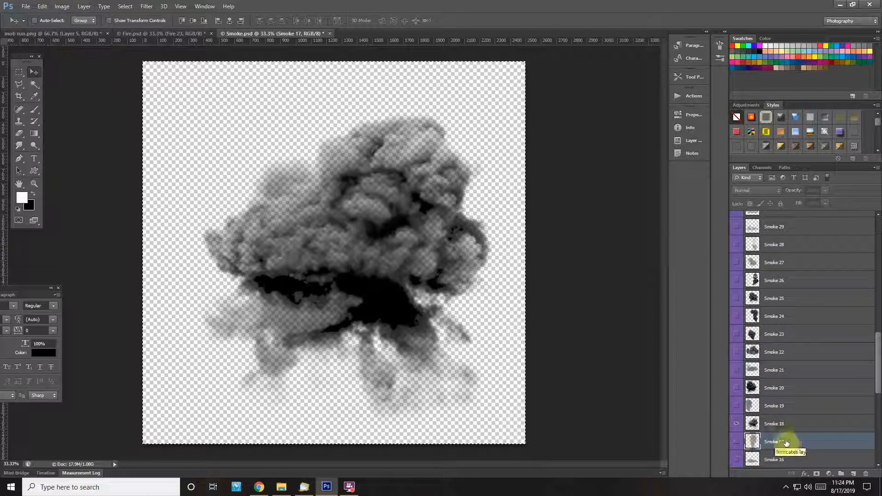
left_click(789, 426)
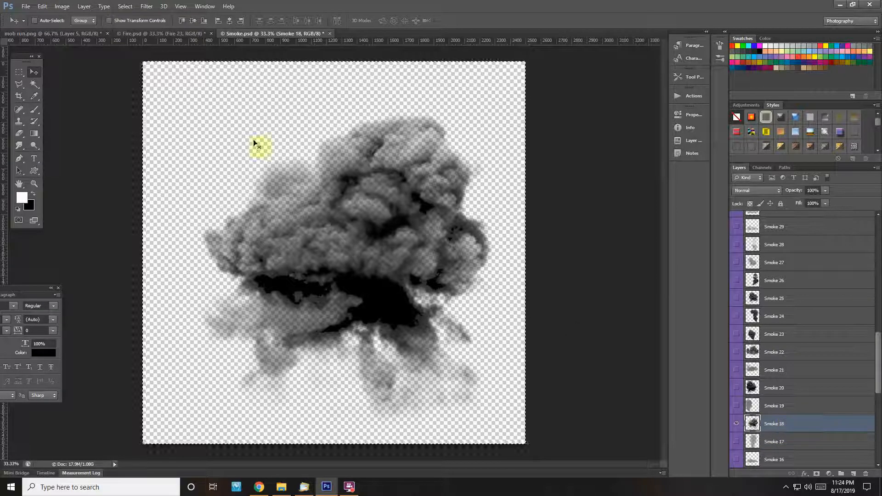
left_click(73, 35)
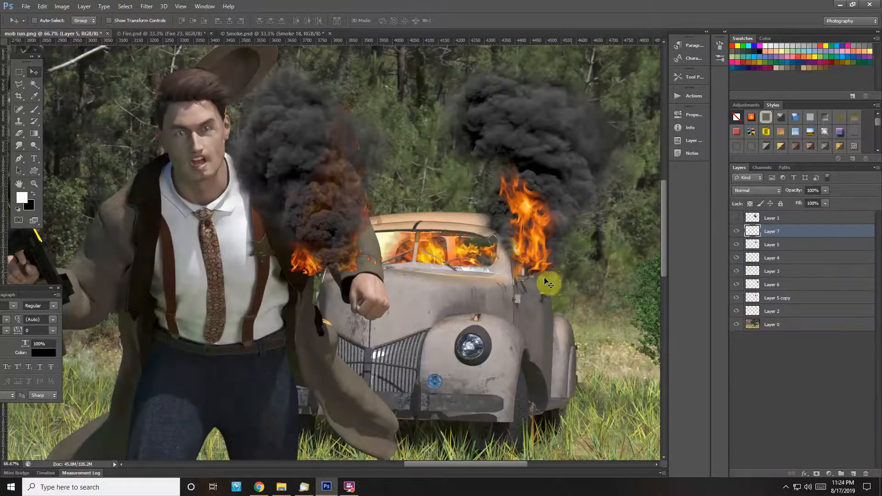
Step: Scale the Layer 7 smoke to about 20.6% and place it over the flames beside the car's windshield
key("ctrl+t")
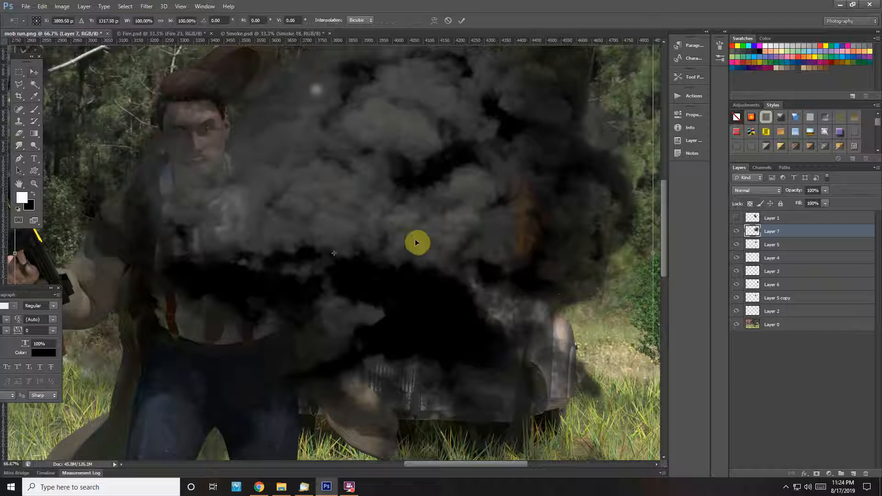
left_click_drag(212, 117, 325, 273)
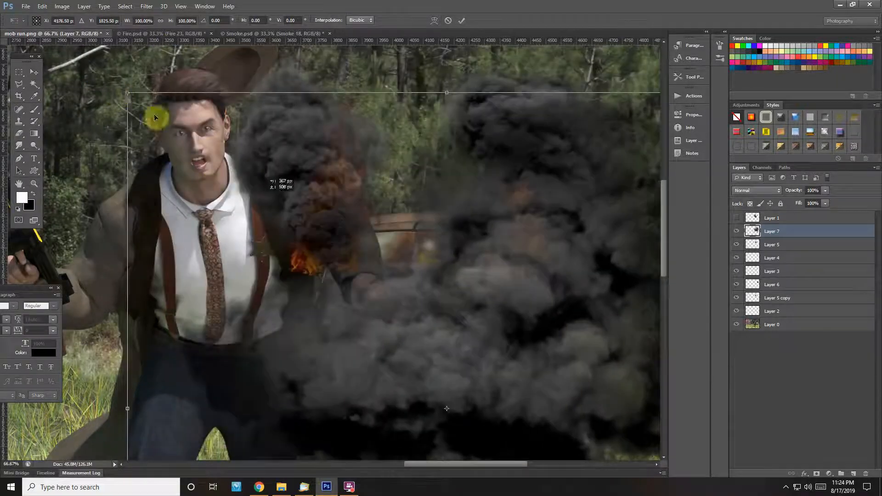
mouse_move(128, 94)
left_mouse_down()
mouse_move(291, 244)
mouse_move(464, 416)
mouse_move(460, 422)
left_mouse_up()
left_click_drag(537, 442, 373, 120)
mouse_move(297, 100)
left_mouse_down()
mouse_move(441, 203)
mouse_move(469, 239)
mouse_move(473, 272)
left_mouse_up()
left_click_drag(513, 306, 501, 191)
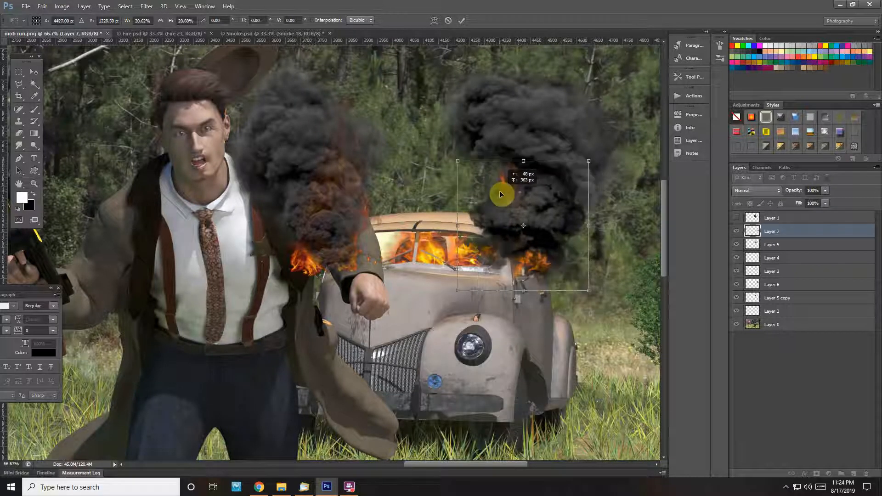
left_click(35, 182)
left_click(395, 183)
Step: Narrow the Layer 7 smoke to about 66% width and shift it slightly down over the flames beside the windshield
left_click_drag(581, 213, 581, 213)
left_click(41, 77)
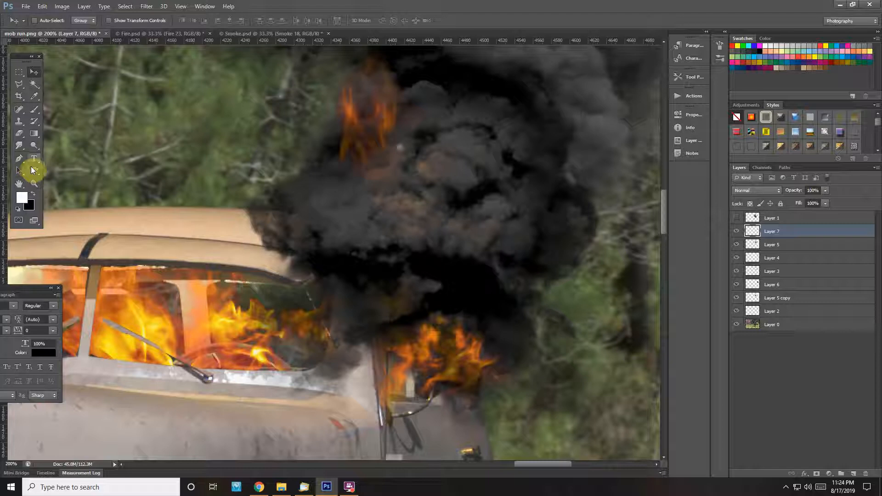
left_click(34, 184)
right_click(187, 205)
left_click(206, 260)
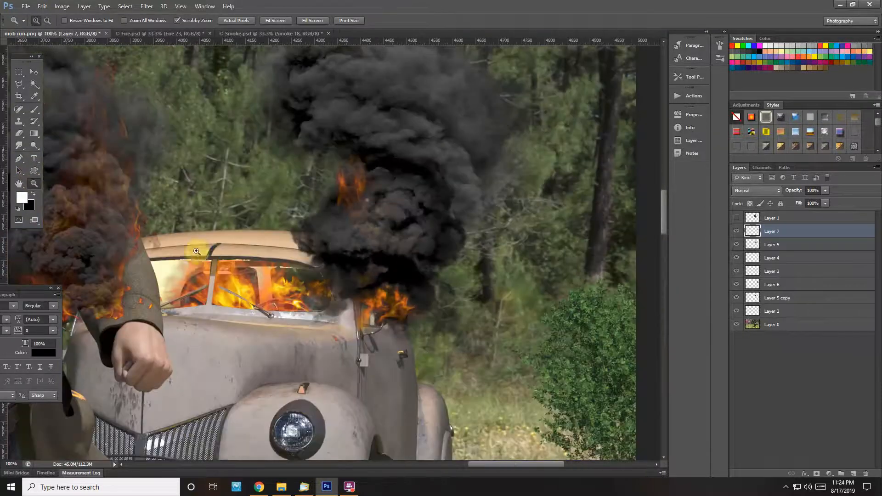
left_click(35, 75)
key("ctrl+t")
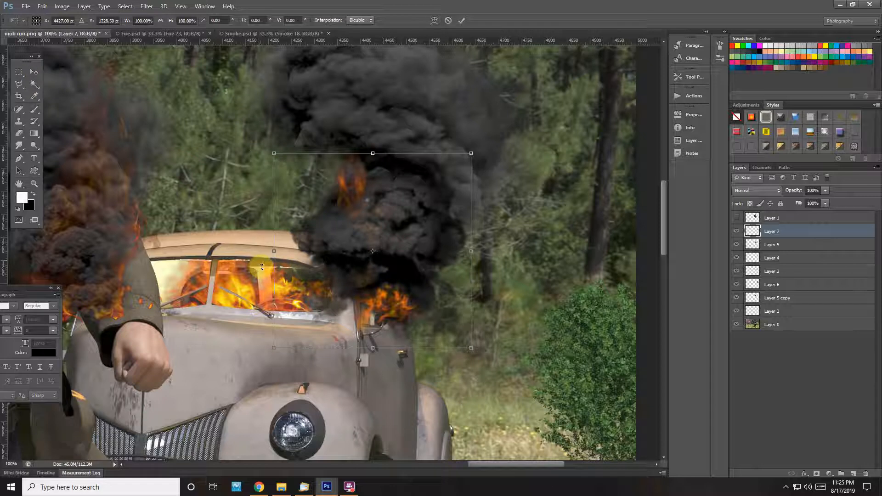
left_click_drag(276, 252, 357, 271)
left_click(33, 83)
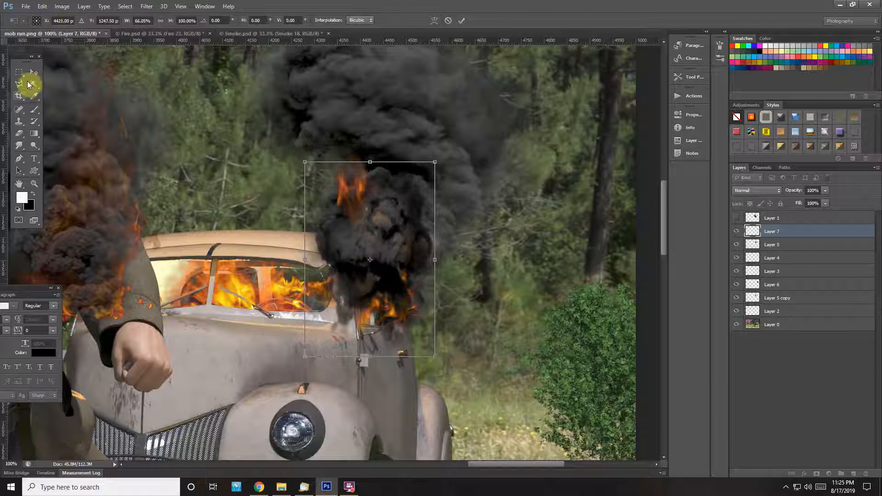
left_click(395, 183)
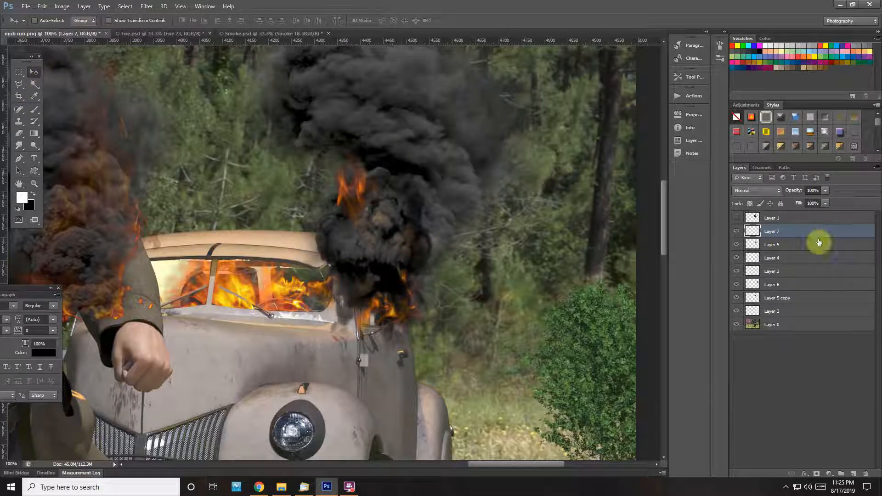
Step: Lower the fill of Layer 7 to 92% to let the flames show through the smoke
left_click(825, 204)
left_click(810, 222)
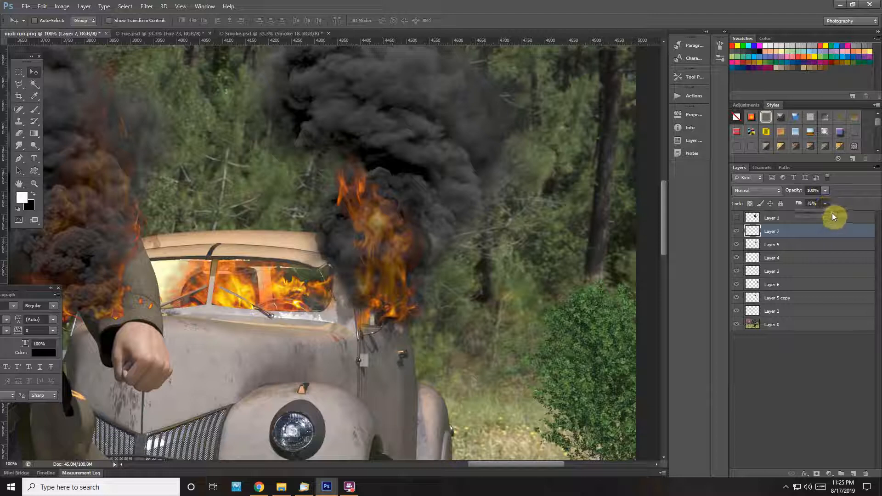
left_click_drag(832, 213, 838, 212)
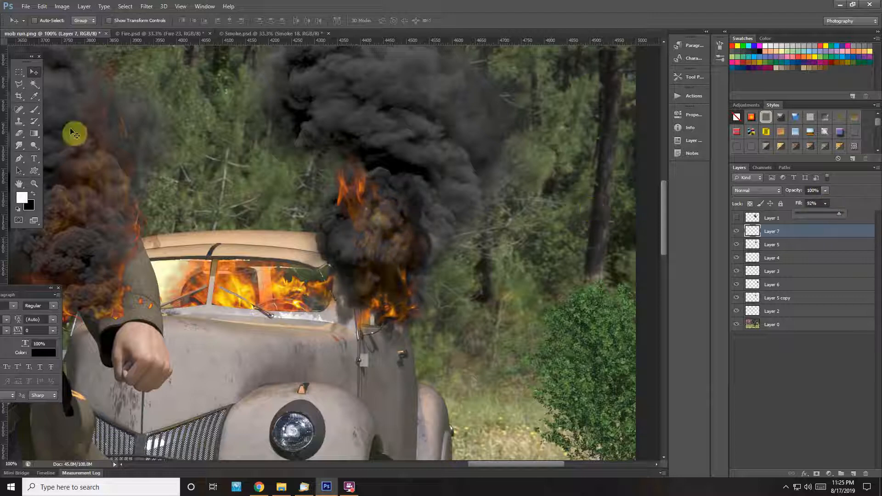
Step: Erase the Layer 7 smoke that spills over the car's pillar beside the windshield
left_click(20, 137)
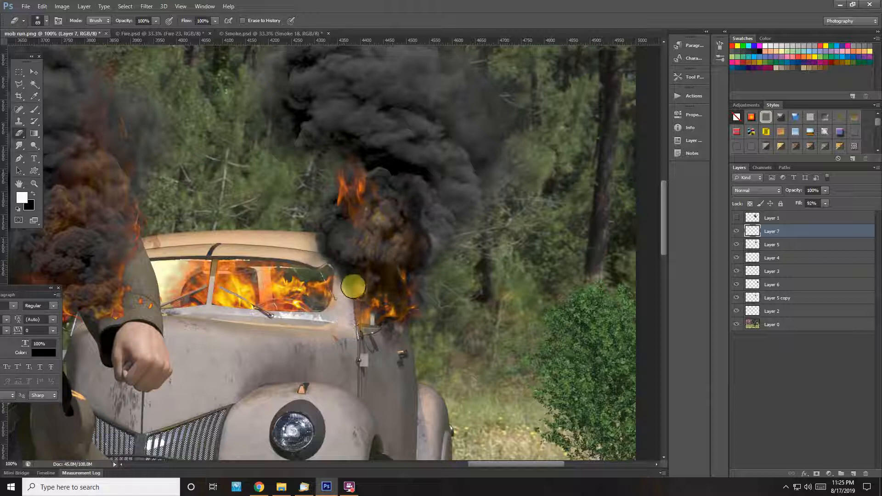
mouse_move(341, 281)
left_mouse_down()
mouse_move(324, 275)
mouse_move(336, 288)
left_mouse_up()
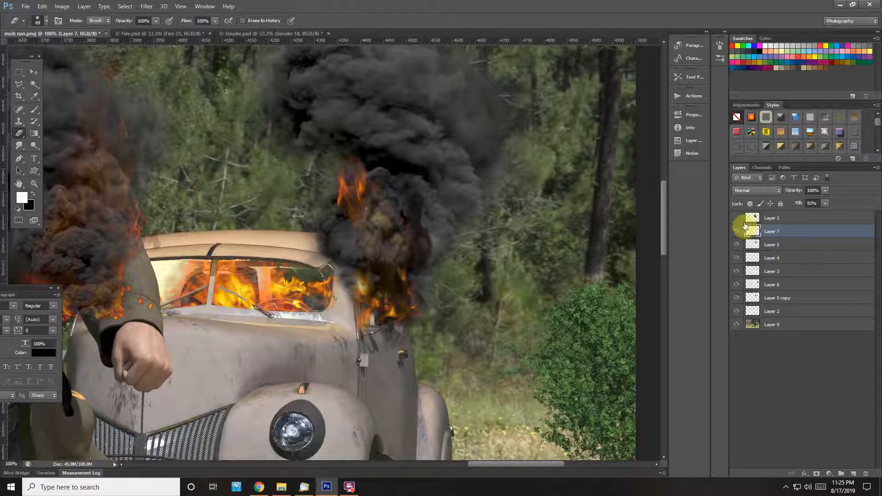
Step: Toggle the fire and smoke layers one at a time to examine which one covers the pillar beside the windshield
left_click(738, 247)
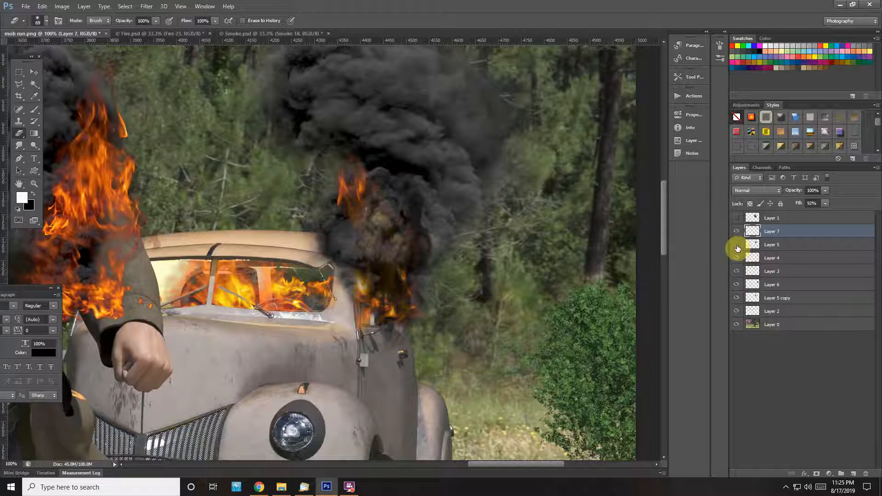
left_click(737, 247)
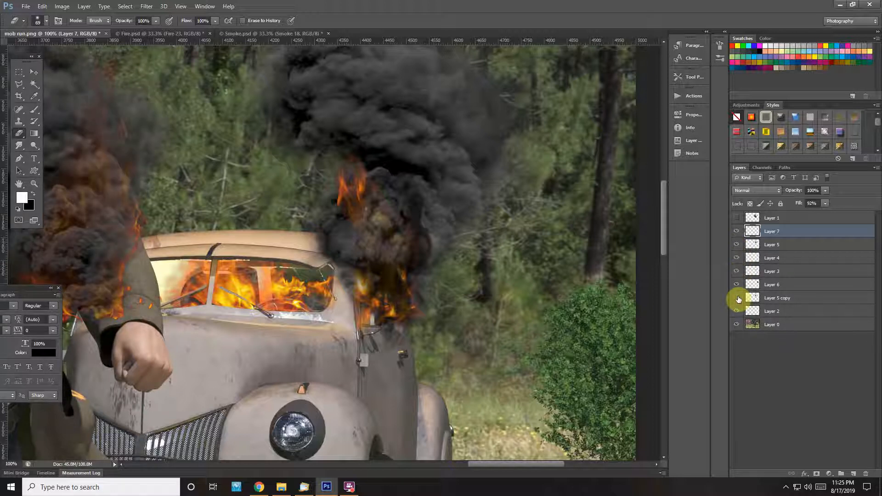
left_click(739, 272)
left_click(738, 272)
left_click(738, 260)
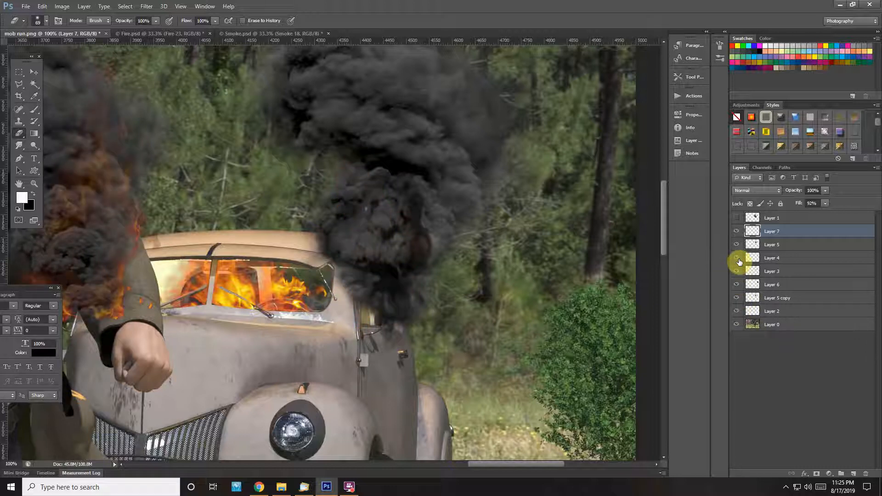
left_click(739, 260)
left_click(738, 260)
left_click(739, 260)
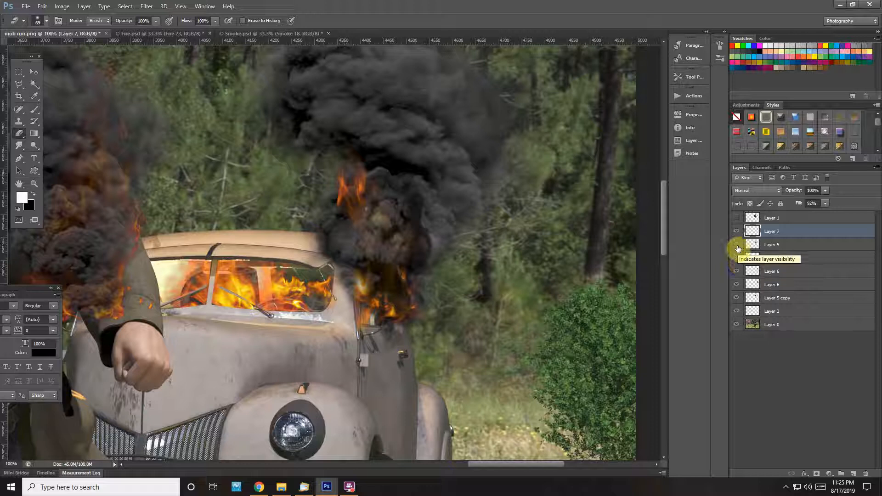
left_click(737, 247)
left_click(739, 247)
left_click(736, 234)
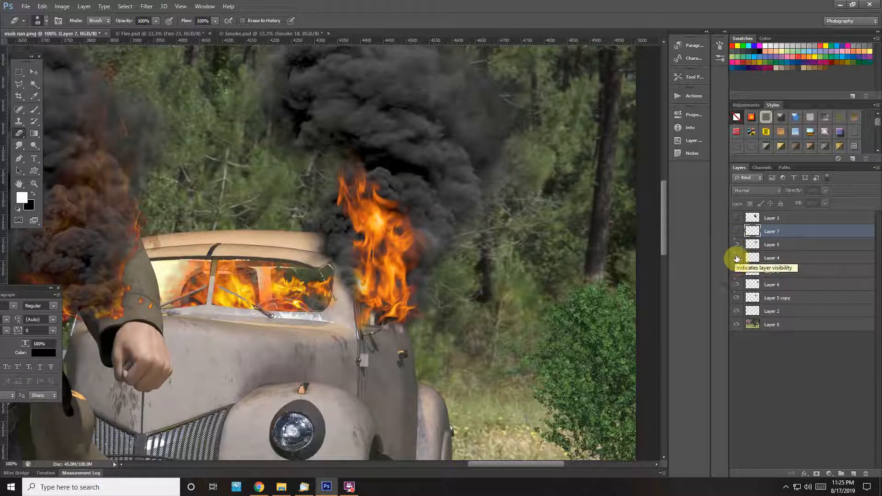
left_click(737, 237)
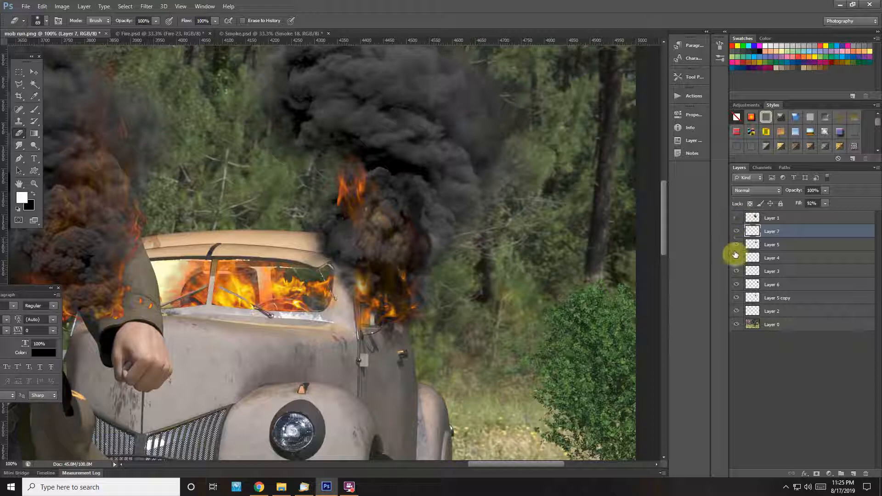
left_click(736, 260)
left_click(737, 260)
left_click(736, 273)
left_click(737, 273)
left_click(737, 285)
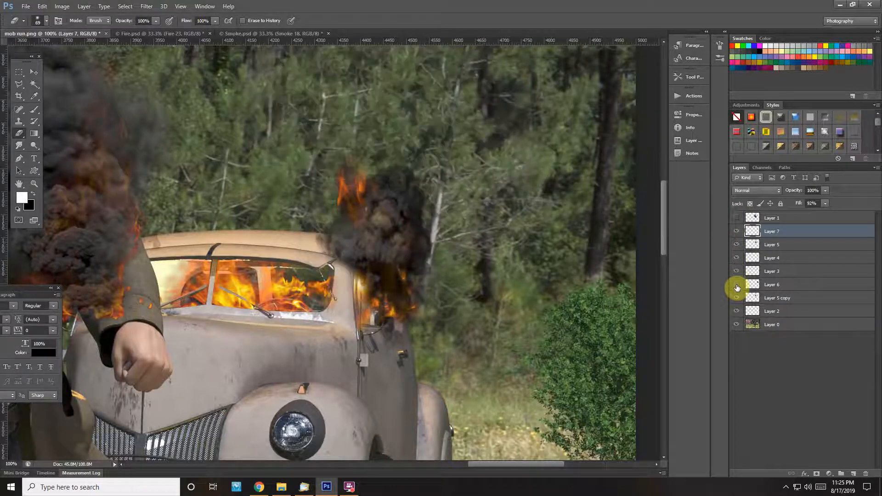
left_click(737, 285)
Step: Erase the Layer 6 smoke overlapping the car's pillar at the edge of the windshield
left_click(784, 285)
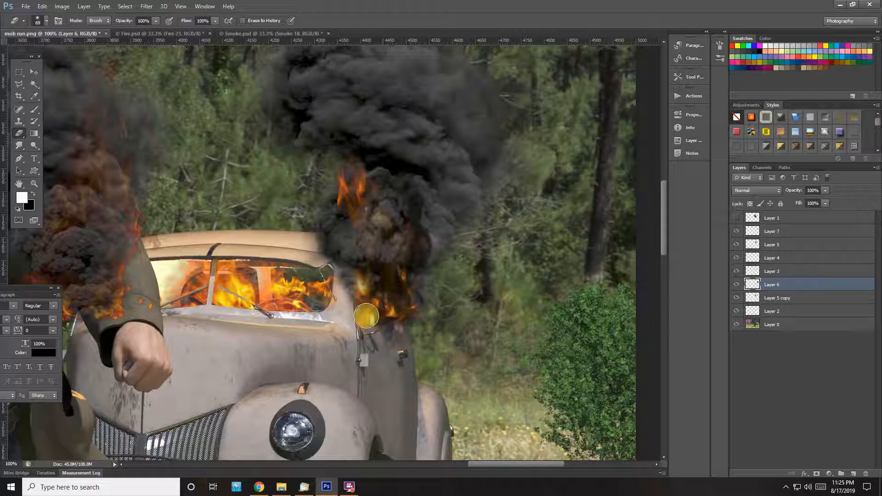
mouse_move(350, 294)
left_mouse_down()
mouse_move(339, 277)
mouse_move(345, 310)
mouse_move(338, 276)
left_mouse_up()
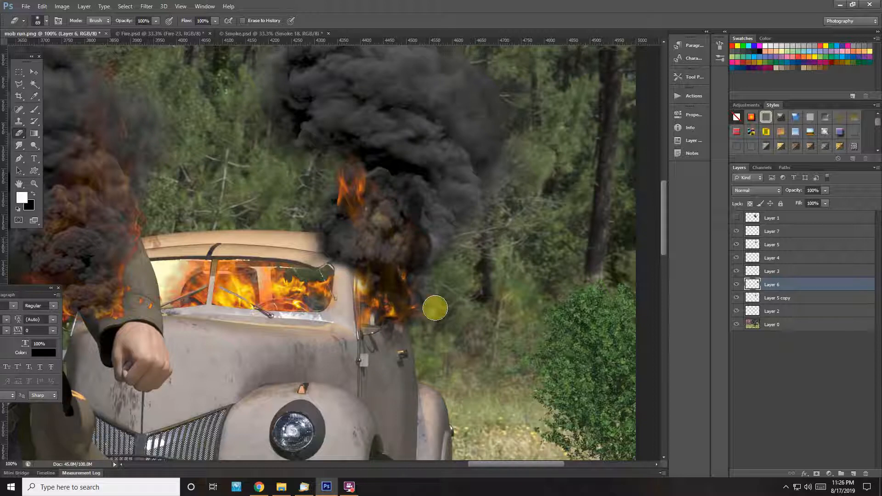
Step: Show Layer 1 so the running man stands in front of the smoke and the burning car
left_click(34, 183)
right_click(346, 221)
left_click(367, 270)
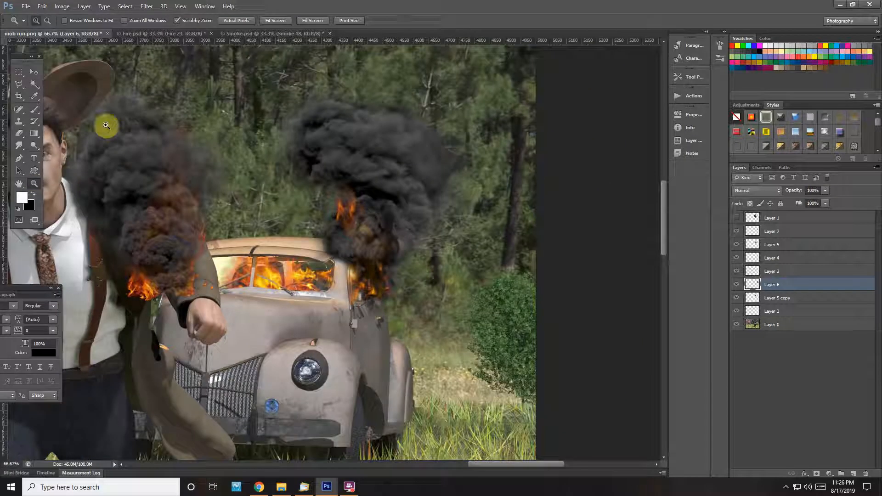
right_click(256, 212)
left_click(287, 219)
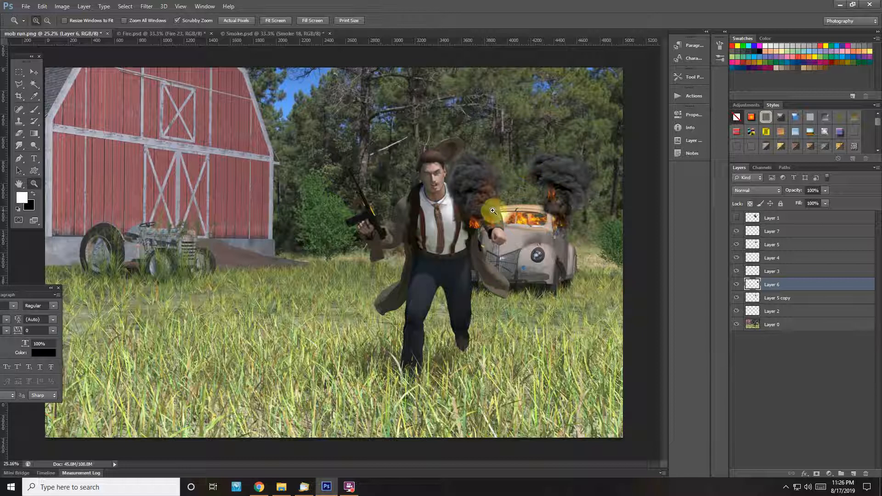
left_click(737, 218)
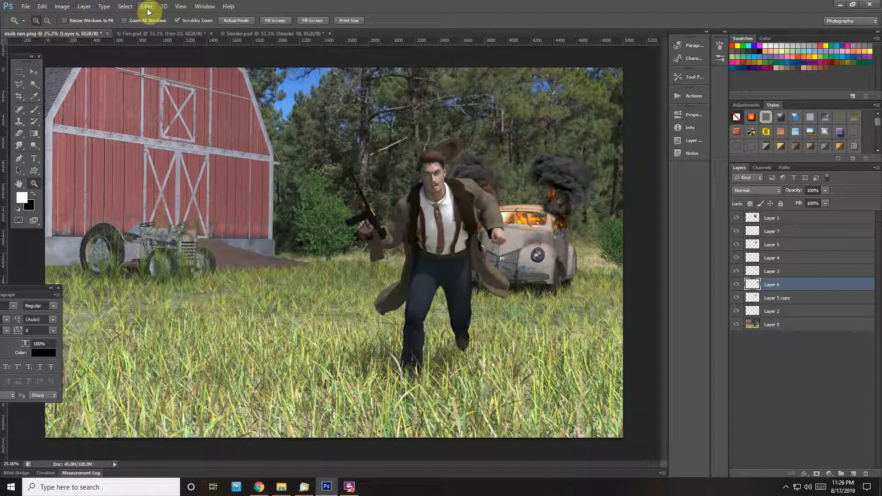
Step: Duplicate the image with all its layers as mob run copy
left_click(62, 6)
left_click(89, 130)
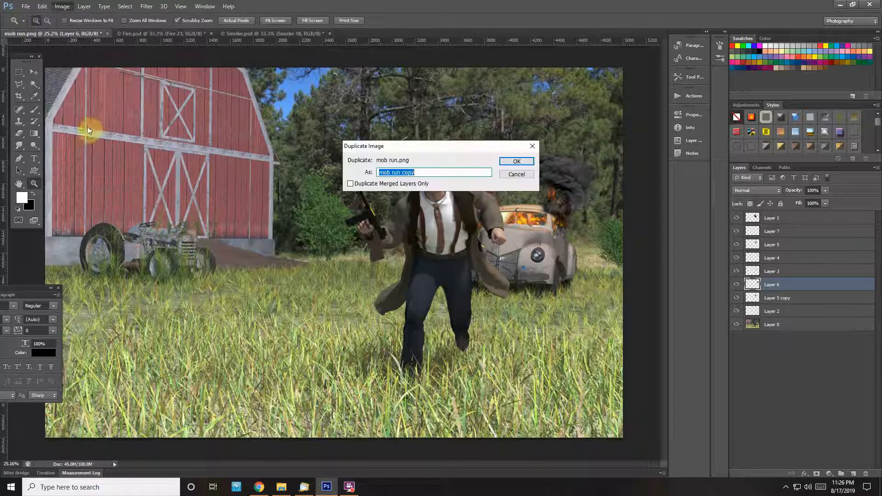
left_click(516, 161)
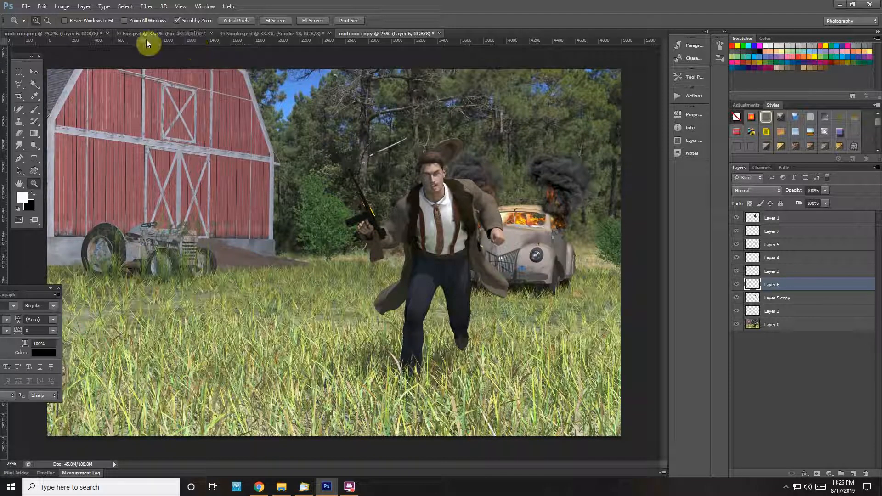
Step: Save the duplicate as mob run copy.psd in Photoshop format, in the Posters folder under Pictures on New Volume (F:)
left_click(25, 6)
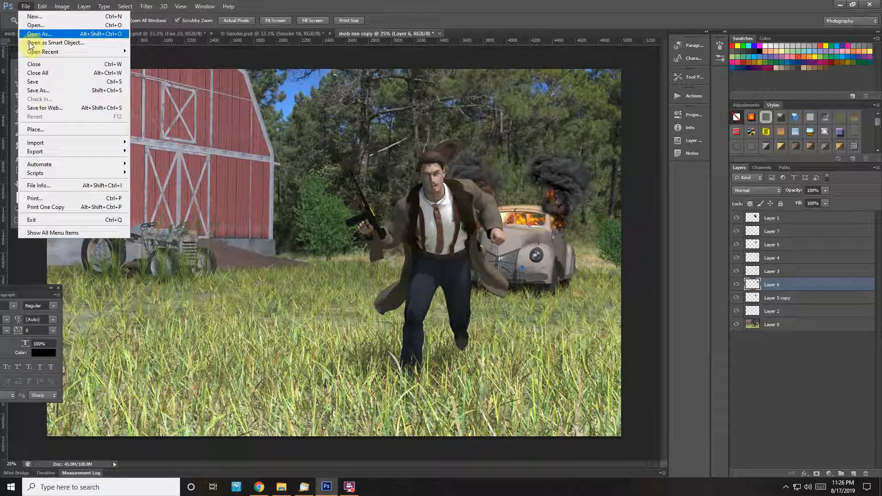
left_click(44, 93)
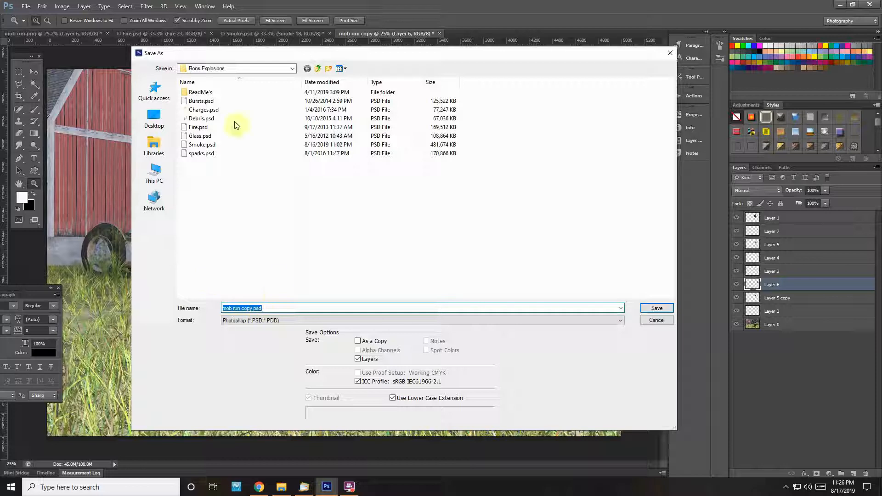
left_click(292, 69)
left_click(224, 224)
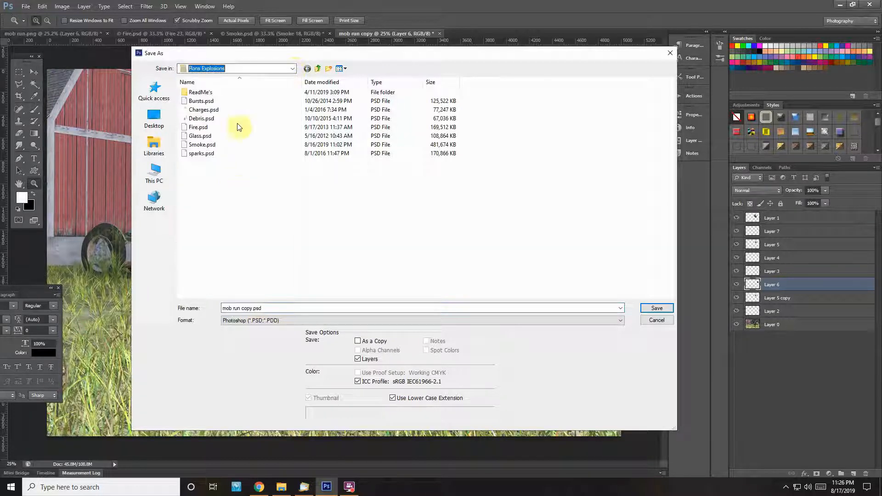
left_click(292, 69)
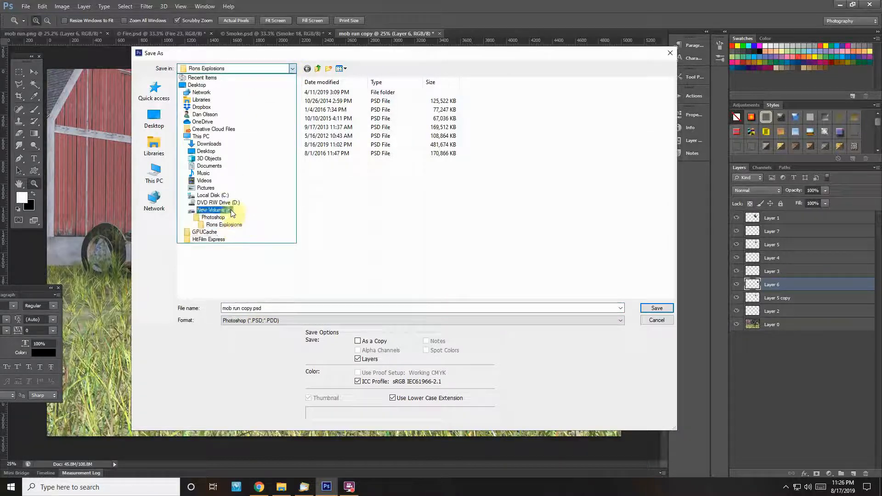
left_click(216, 210)
scroll(260, 143, "down", 5)
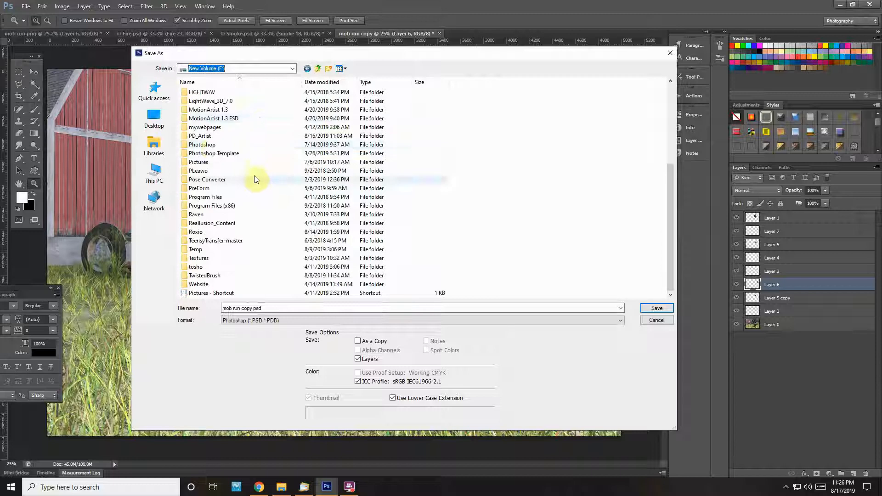
double_click(202, 163)
scroll(248, 173, "down", 10)
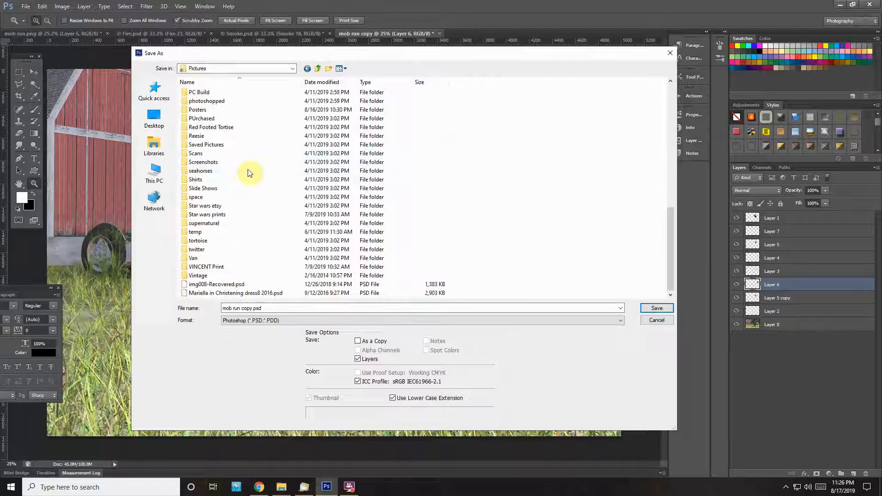
double_click(204, 113)
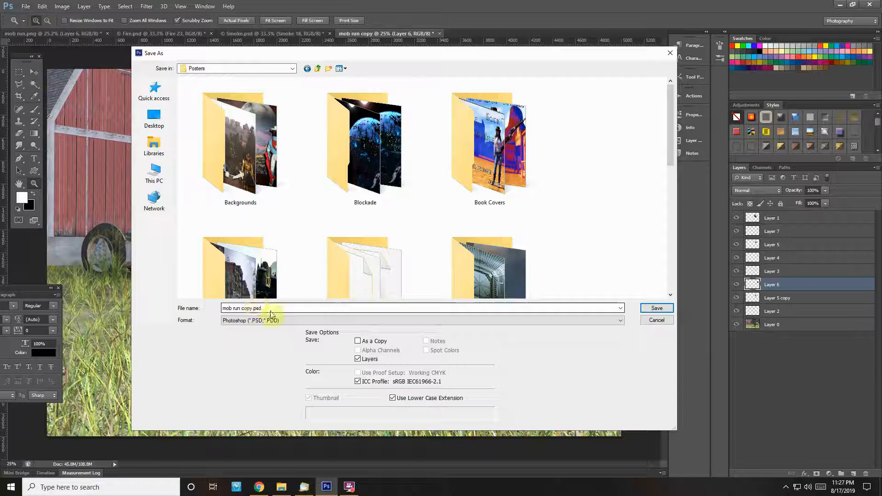
key("Return")
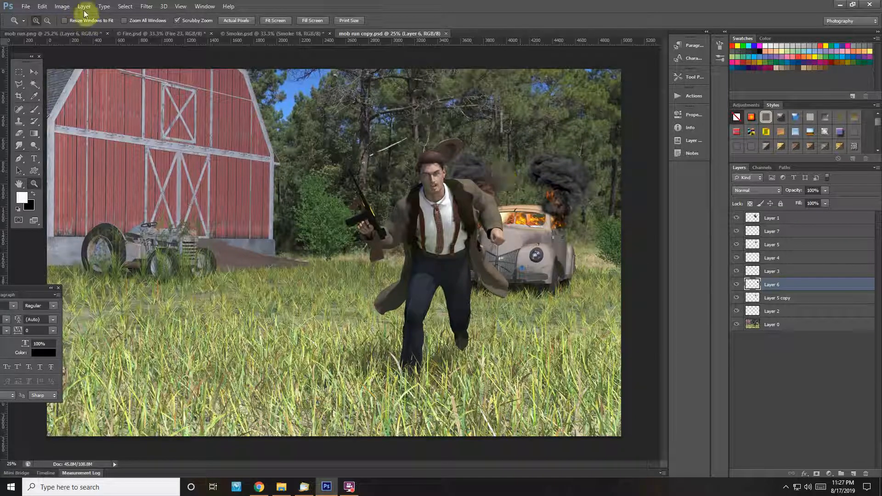
Step: Flatten all layers of mob run copy.psd into a single background
left_click(62, 6)
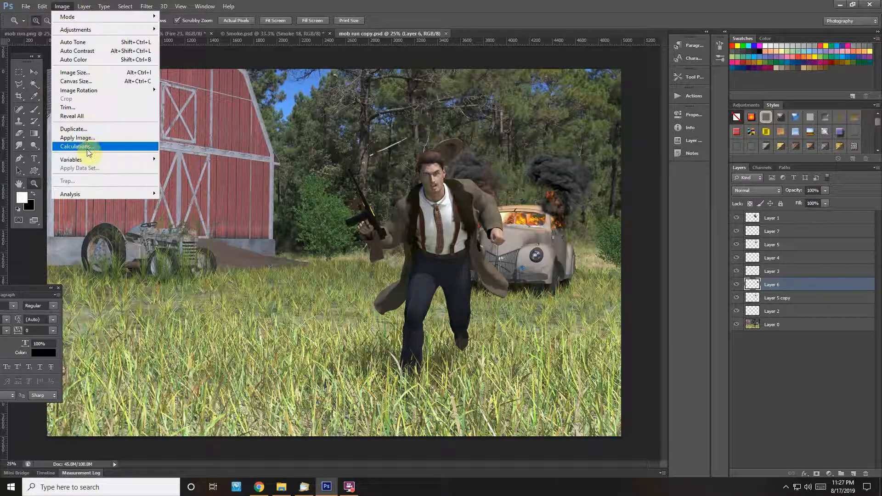
mouse_move(84, 6)
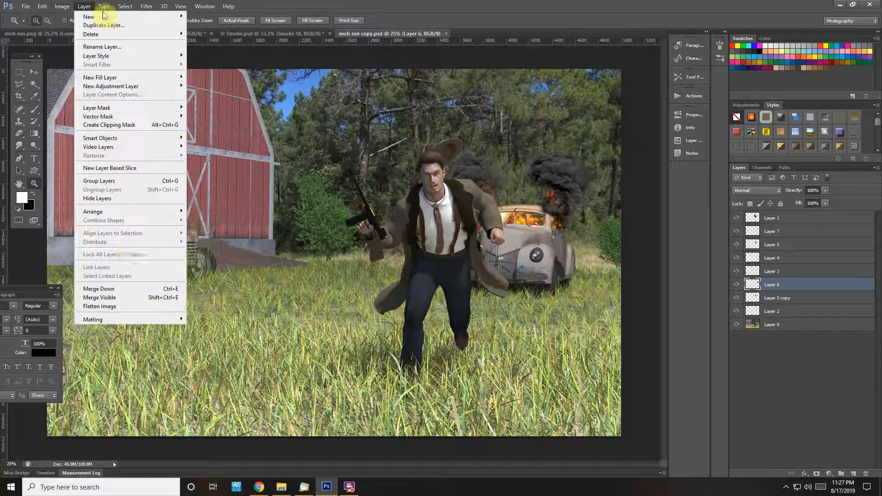
left_click(128, 306)
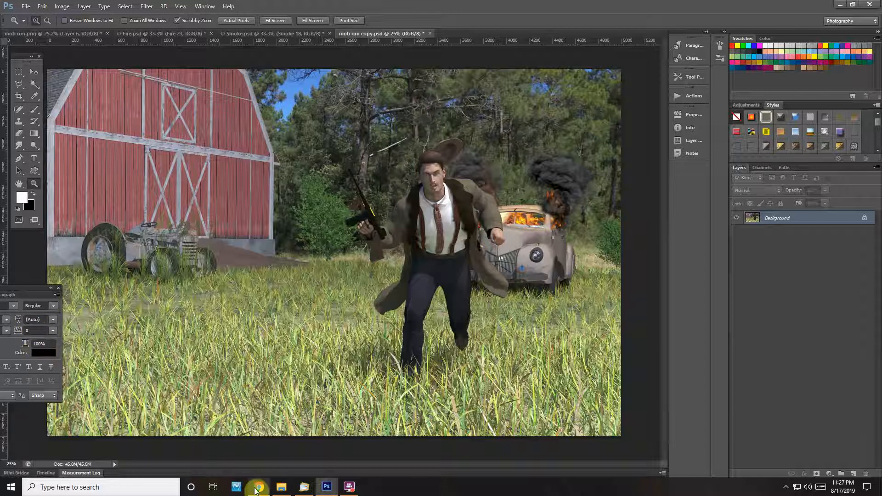
Step: Switch to Chrome and review the action list and preview images on the Mega Photoshop Actions Bundle page
mouse_move(259, 491)
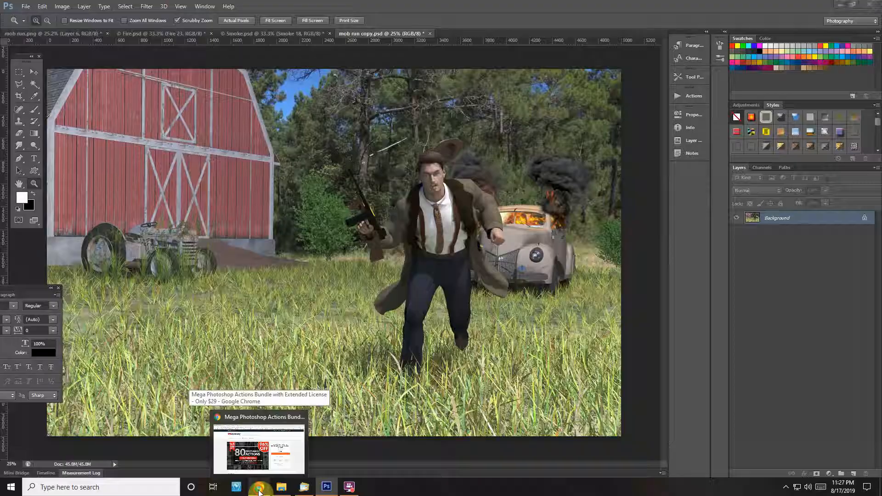
left_click(257, 451)
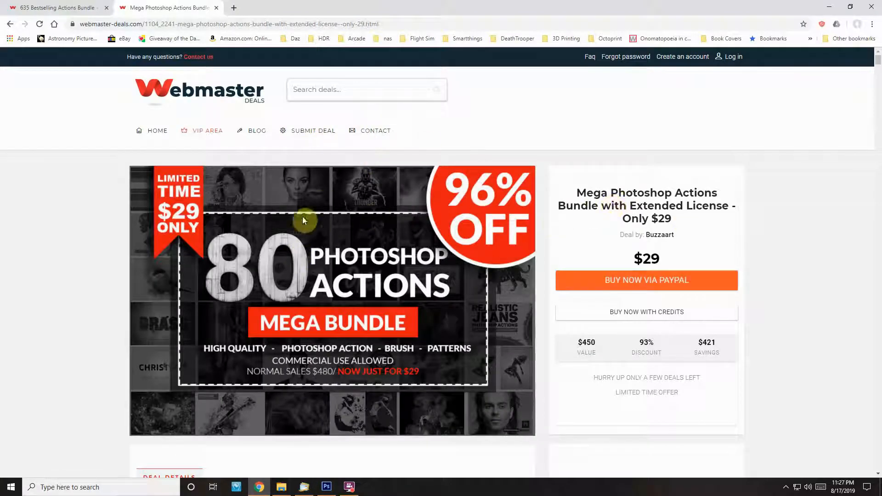
scroll(346, 282, "down", 15)
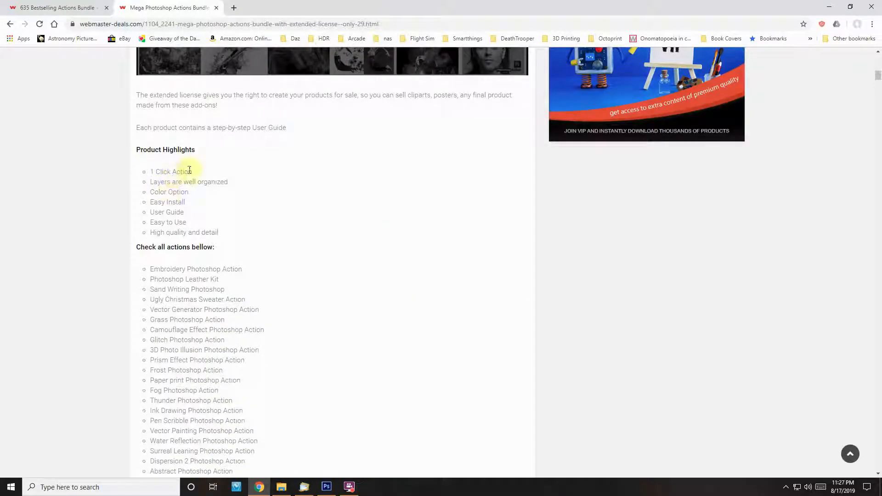
scroll(220, 197, "down", 8)
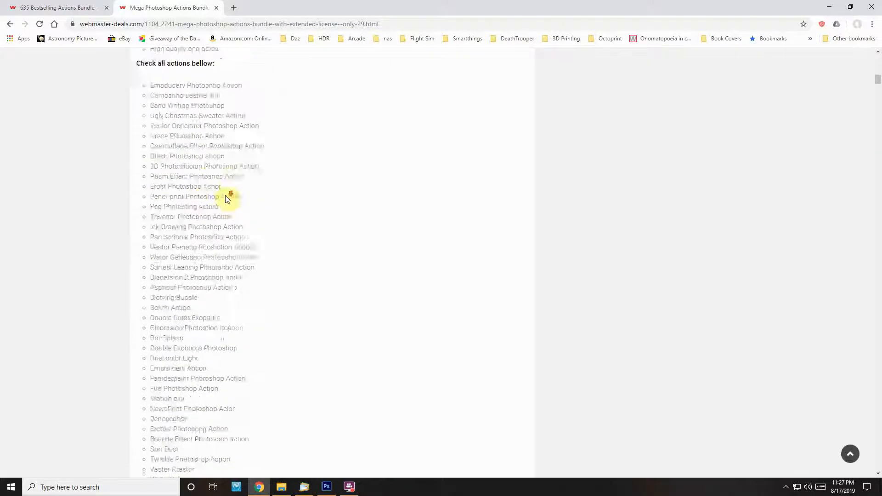
scroll(211, 165, "down", 2)
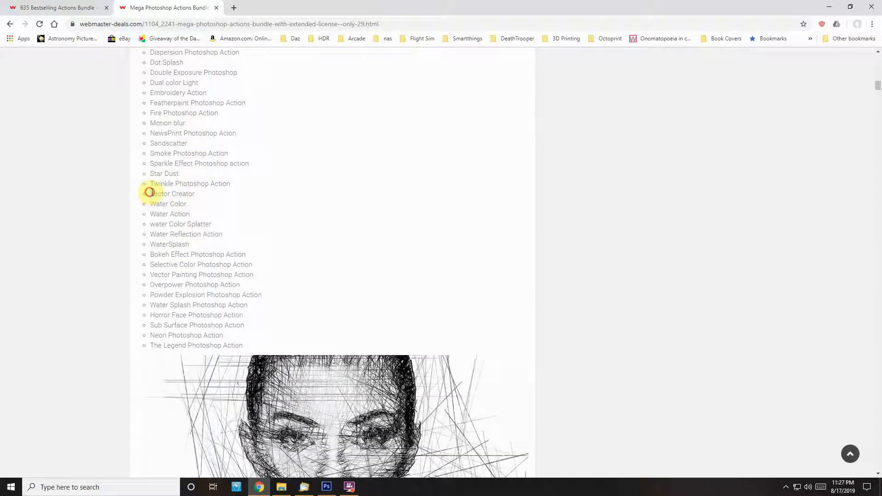
left_click_drag(148, 193, 197, 194)
scroll(296, 180, "down", 11)
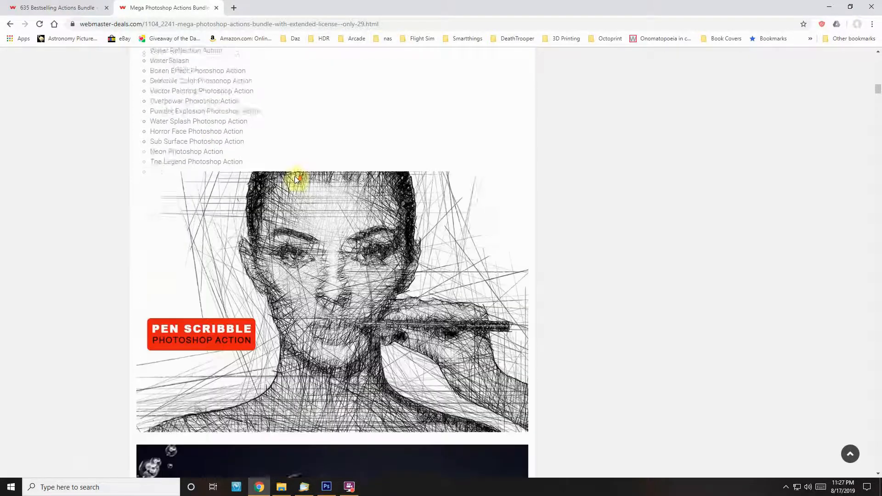
scroll(296, 180, "down", 18)
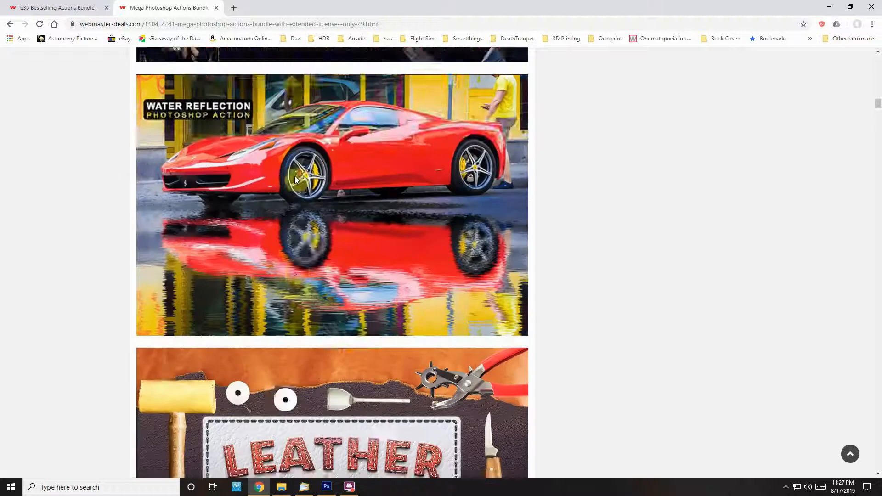
scroll(296, 180, "down", 14)
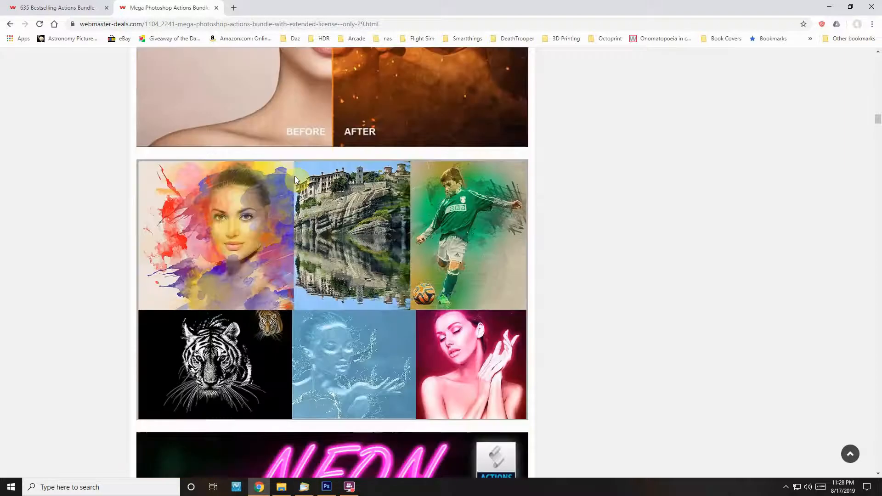
Step: Look back through the sample images and product highlights on the Mega Photoshop Actions Bundle page
scroll(296, 180, "up", 6)
scroll(296, 179, "up", 20)
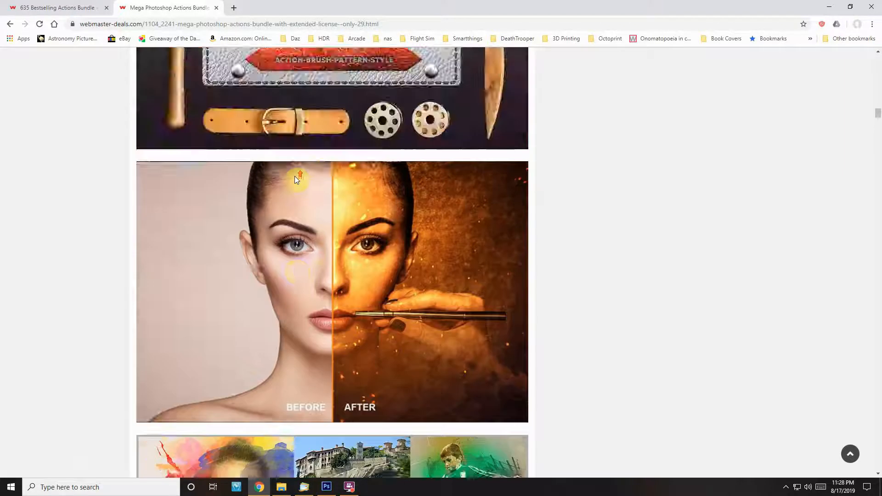
scroll(296, 180, "up", 14)
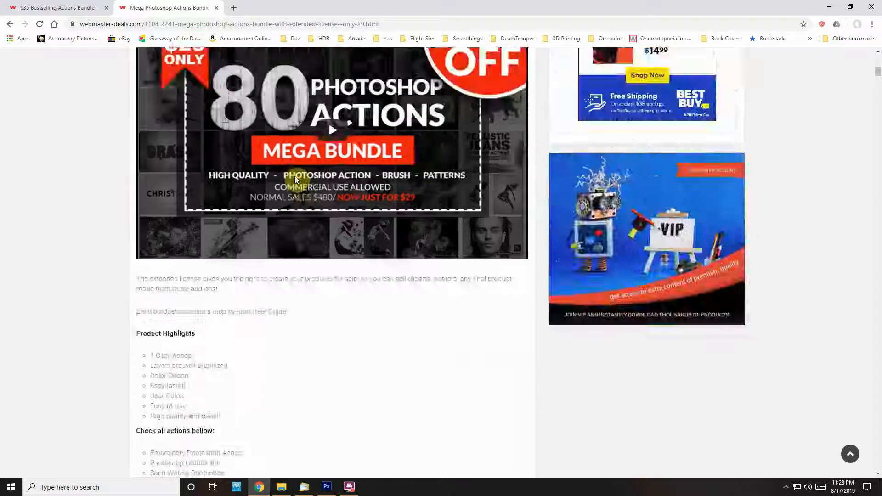
scroll(296, 179, "down", 7)
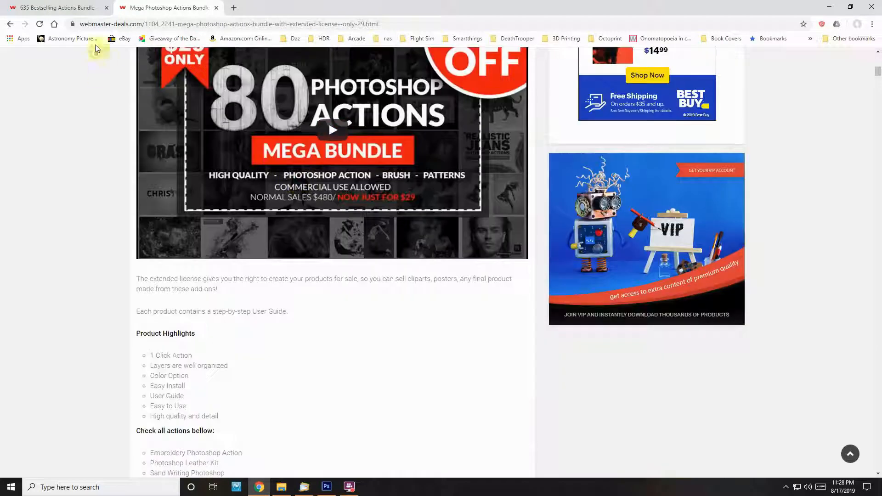
Step: Review the category list and The Mask sample images on the 635 Bestselling Actions Bundle page
left_click(68, 11)
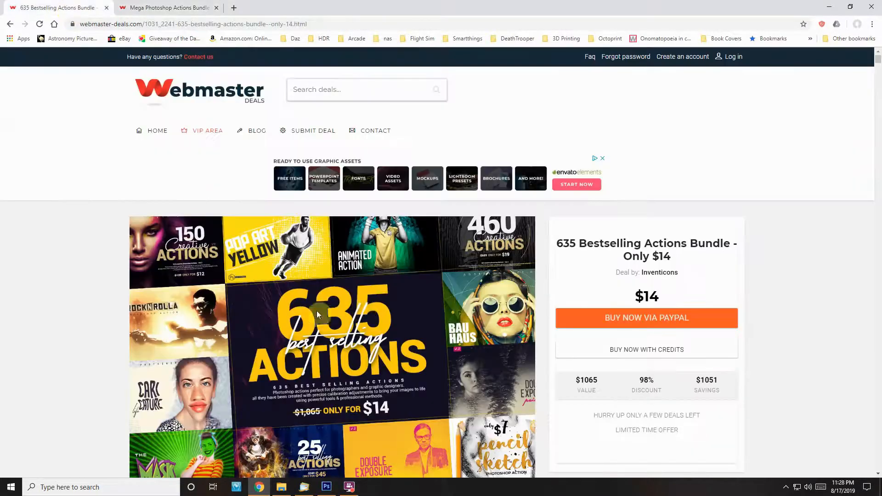
scroll(374, 328, "down", 5)
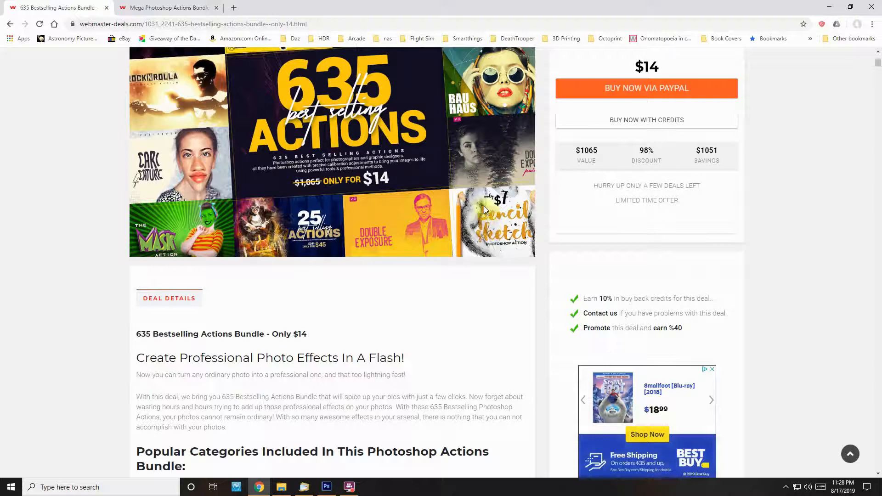
scroll(415, 228, "up", 2)
scroll(324, 269, "down", 8)
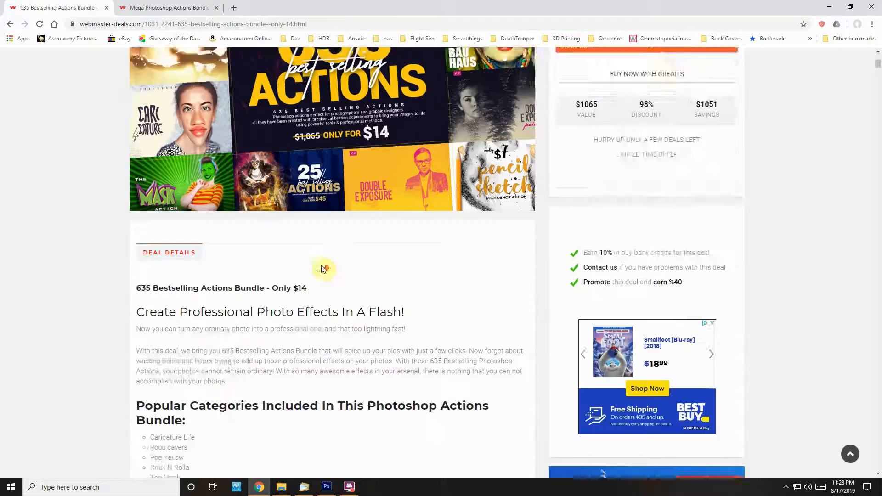
scroll(324, 269, "down", 4)
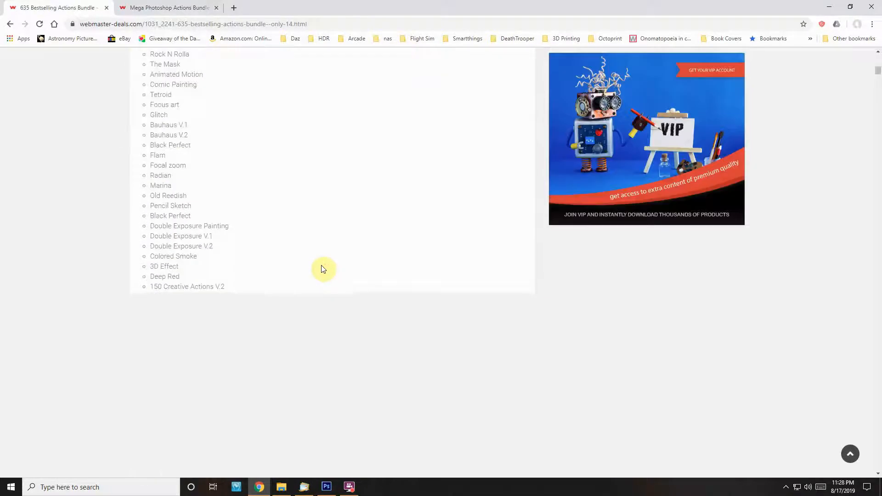
scroll(256, 265, "down", 1)
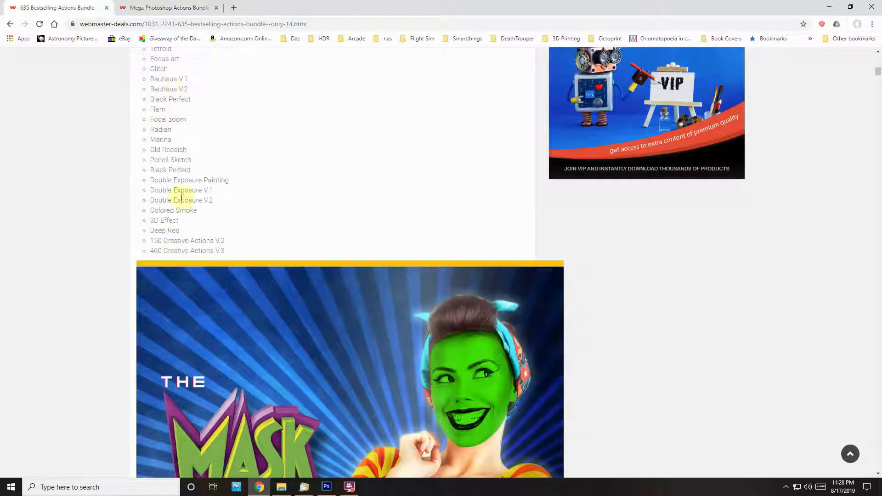
scroll(308, 223, "down", 20)
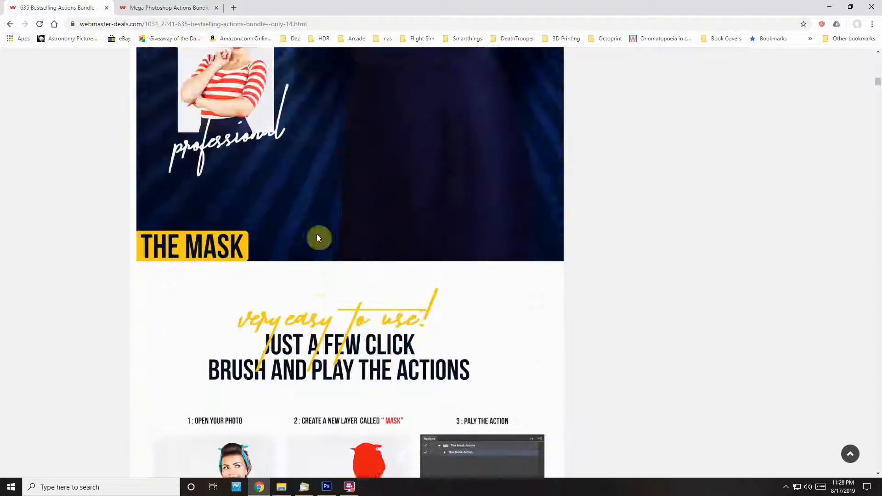
scroll(317, 235, "down", 8)
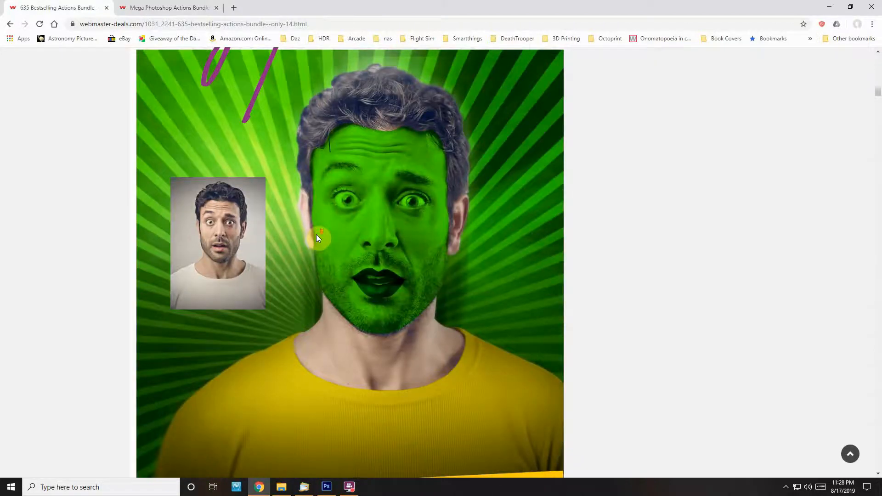
scroll(317, 236, "down", 10)
Step: Switch to File Explorer and open the Dot Splash folder inside Photoshop > Actions on New Volume (F:)
left_click(281, 488)
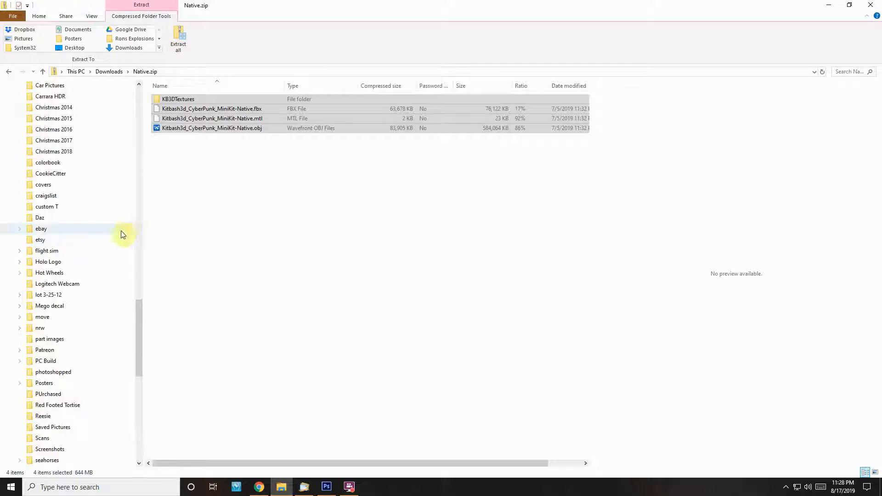
left_click_drag(143, 312, 147, 267)
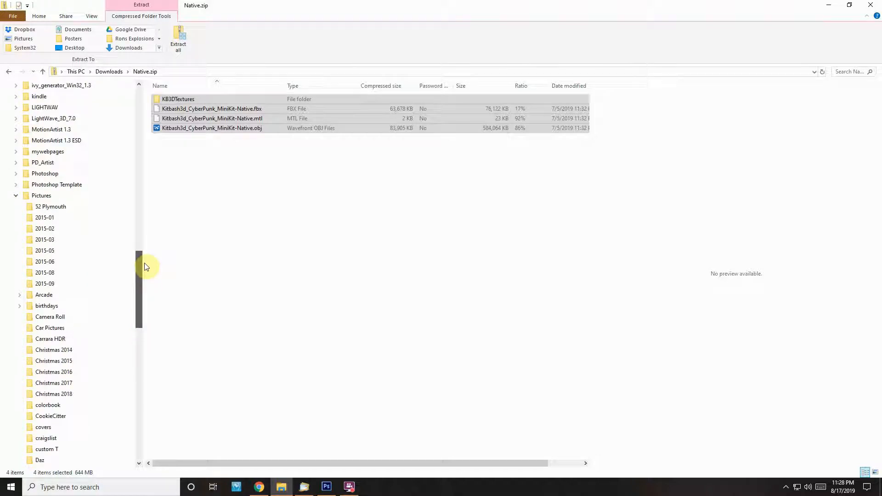
left_click(15, 174)
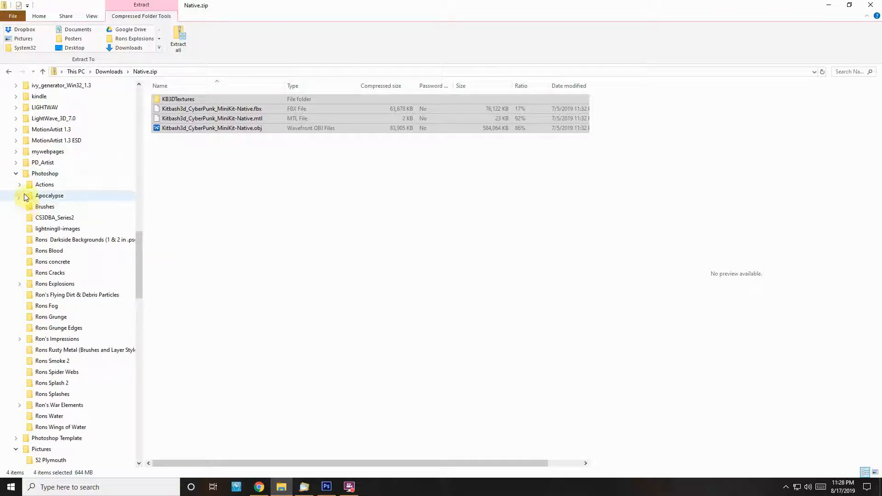
left_click(20, 185)
scroll(51, 198, "down", 4)
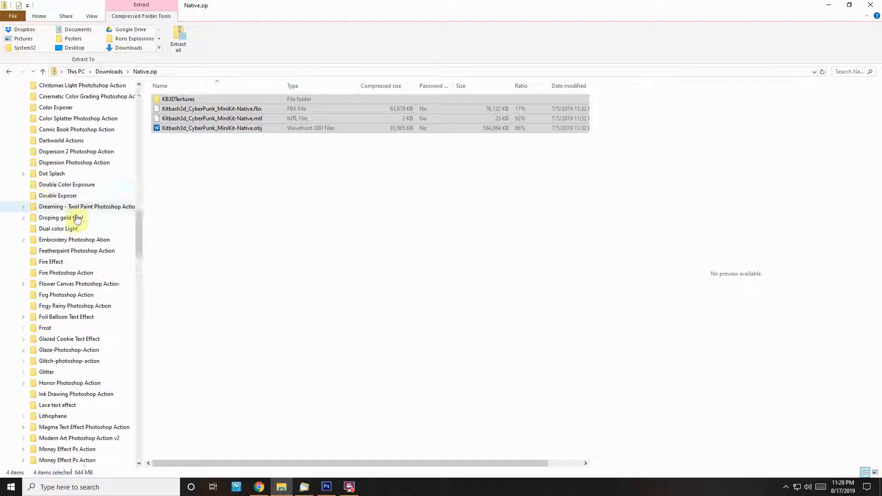
left_click(23, 163)
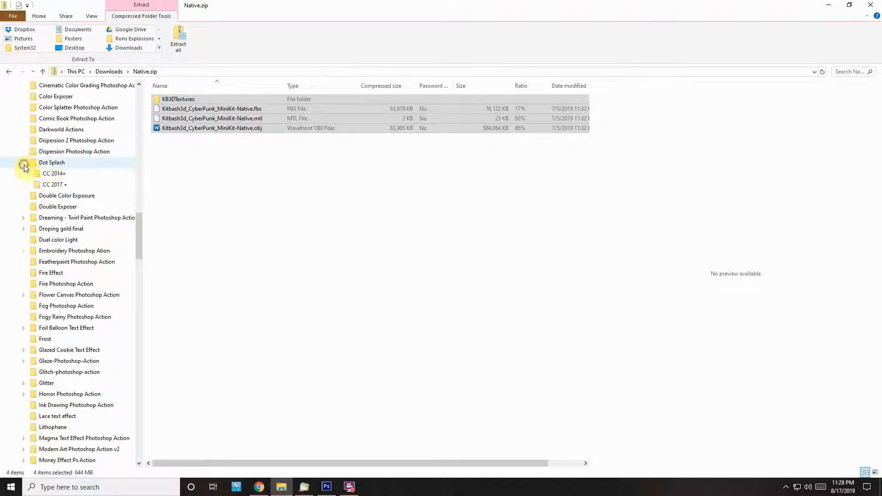
left_click(51, 166)
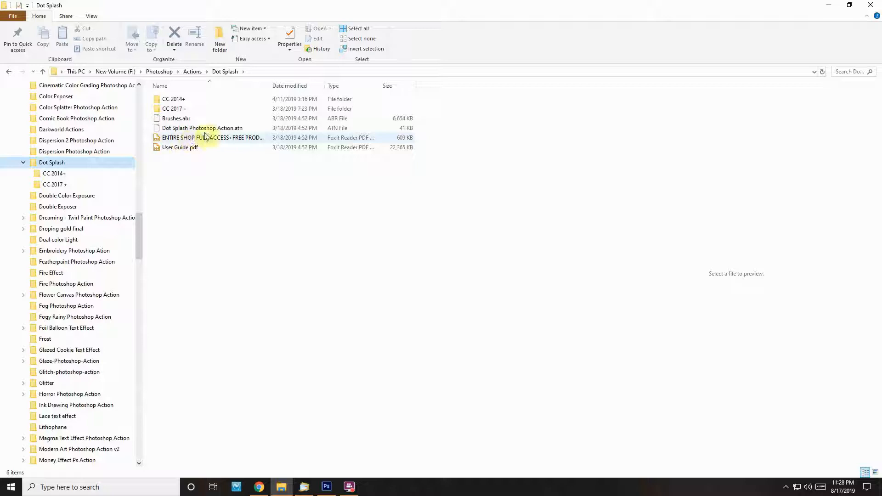
Step: Preview both pages of the Dot Splash User Guide.pdf and browse the remaining Photoshop action folders
left_click(185, 147)
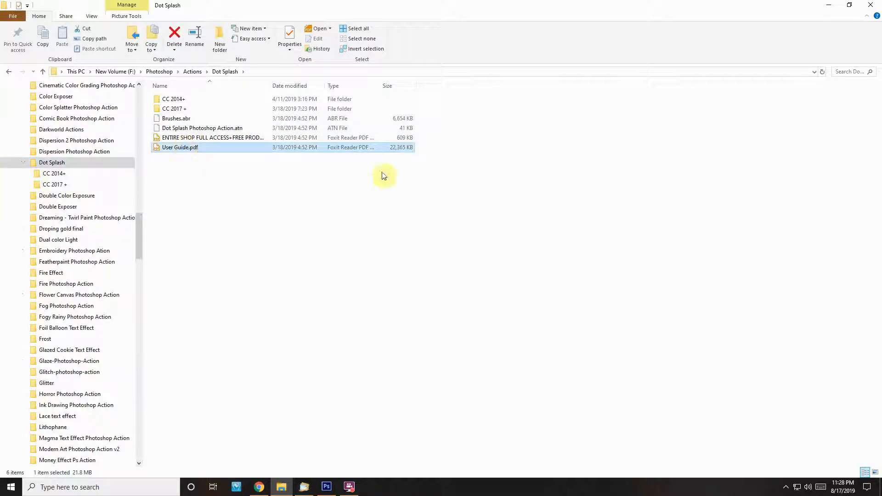
scroll(721, 197, "down", 5)
scroll(722, 196, "down", 5)
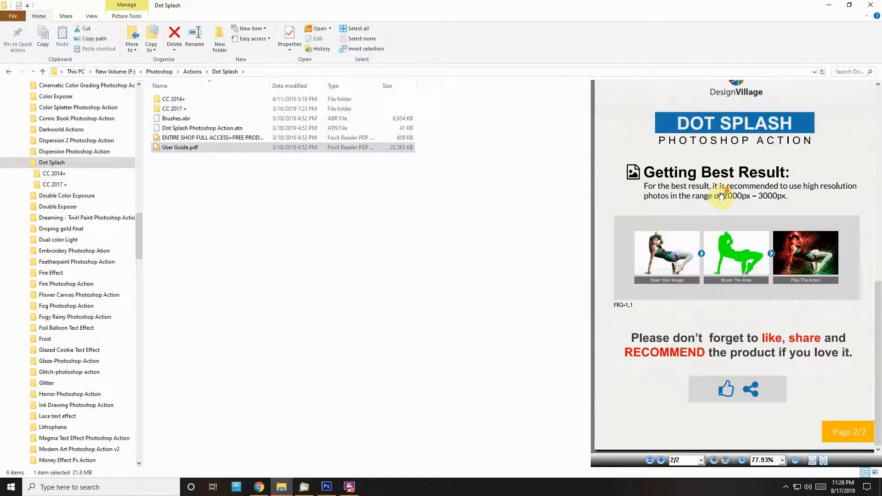
scroll(721, 196, "up", 10)
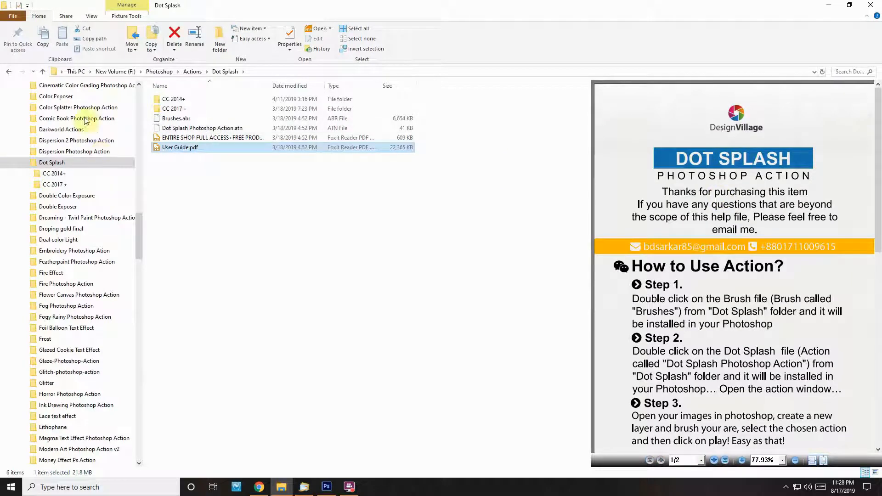
scroll(92, 271, "down", 5)
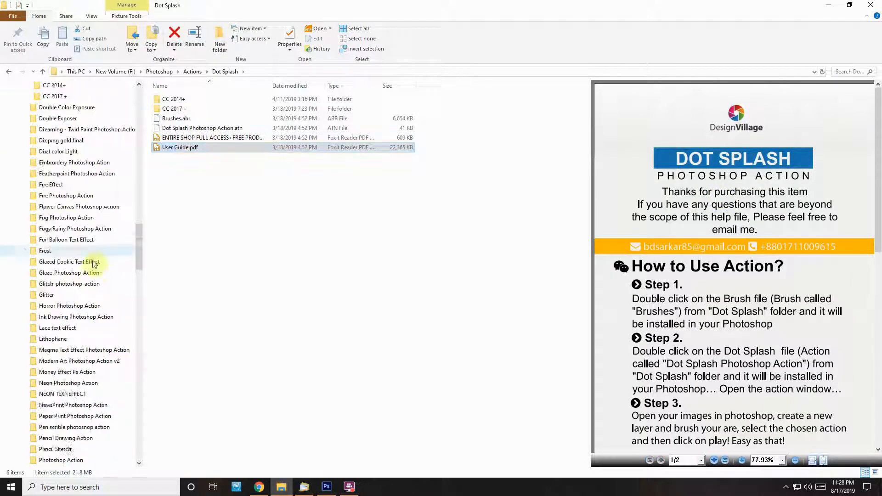
scroll(94, 279, "down", 4)
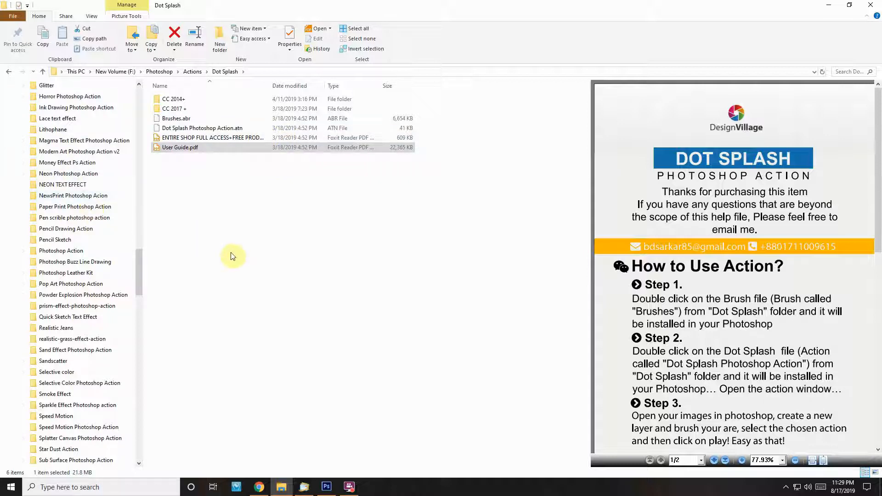
Step: Switch back to Photoshop and open the flattened mob run copy.psd in Color Efex Pro 4 from the Nik Collection
left_click(828, 5)
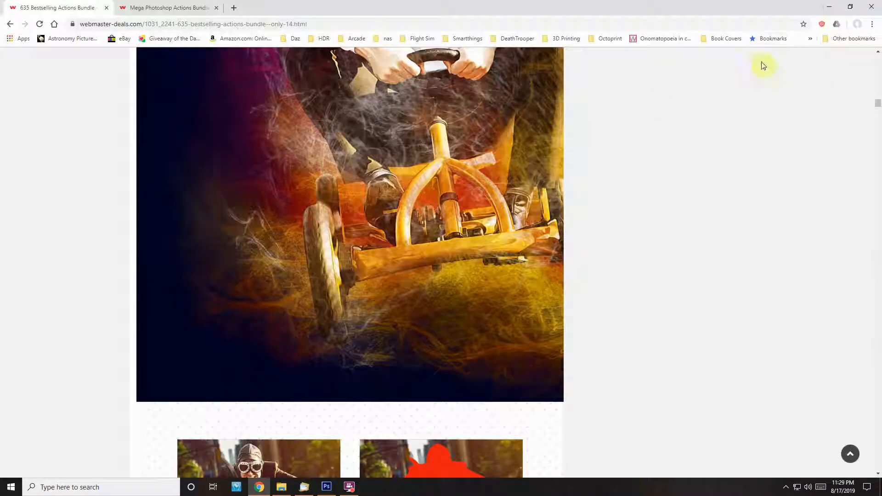
left_click(830, 6)
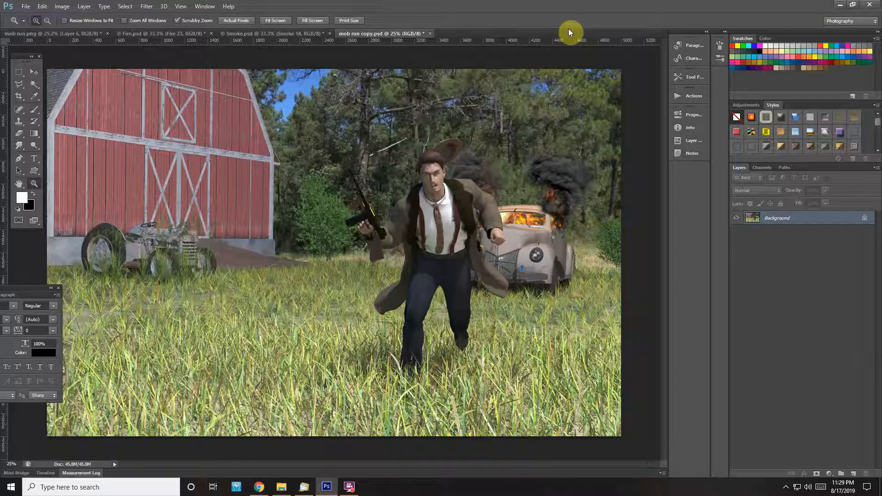
left_click(146, 6)
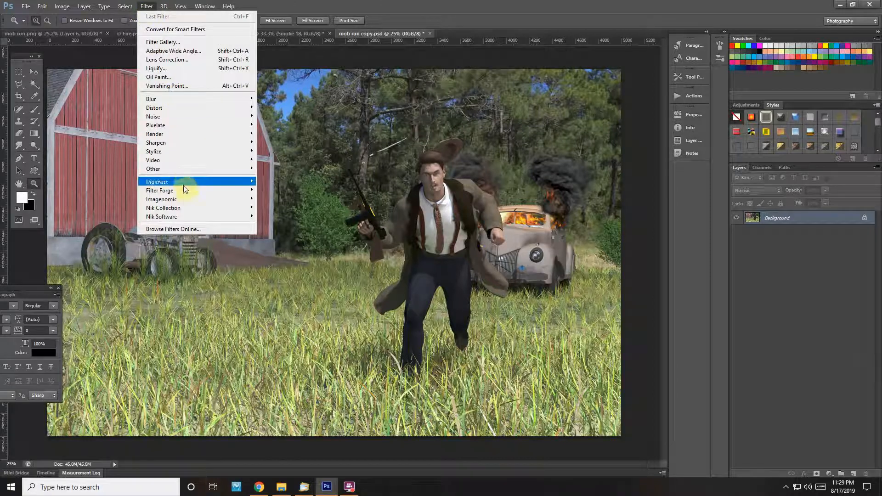
mouse_move(187, 212)
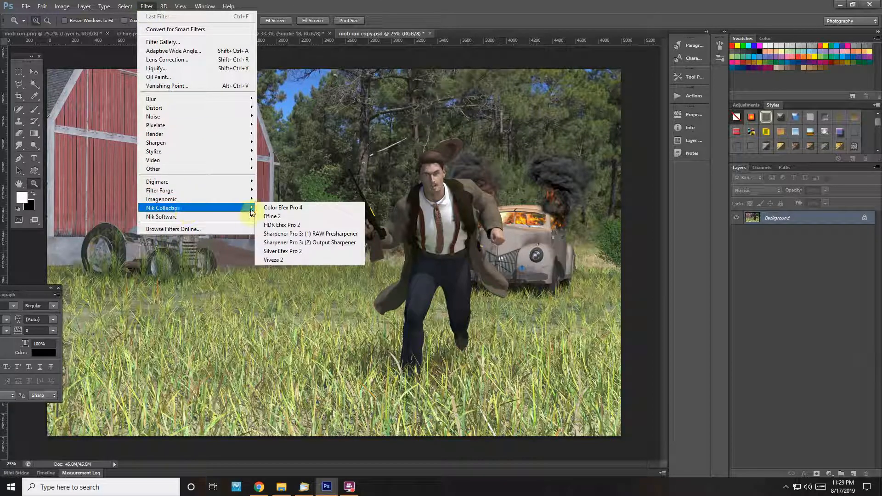
left_click(275, 210)
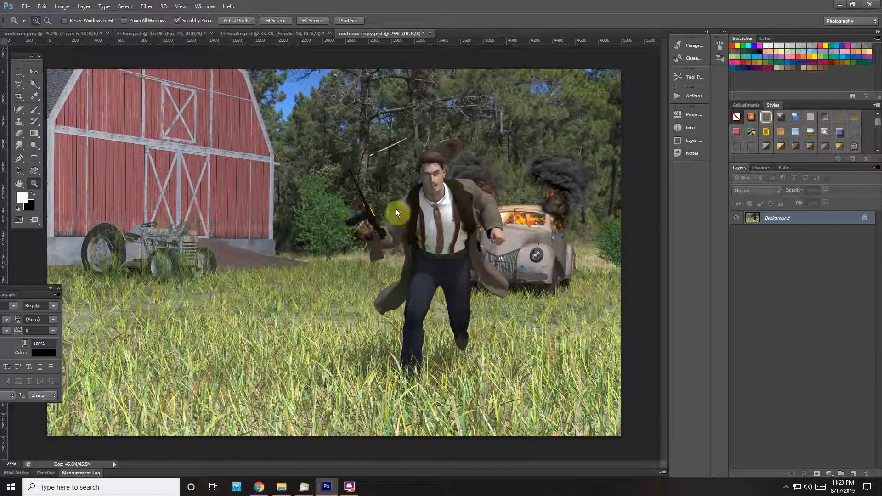
key("shift+ctrl+x")
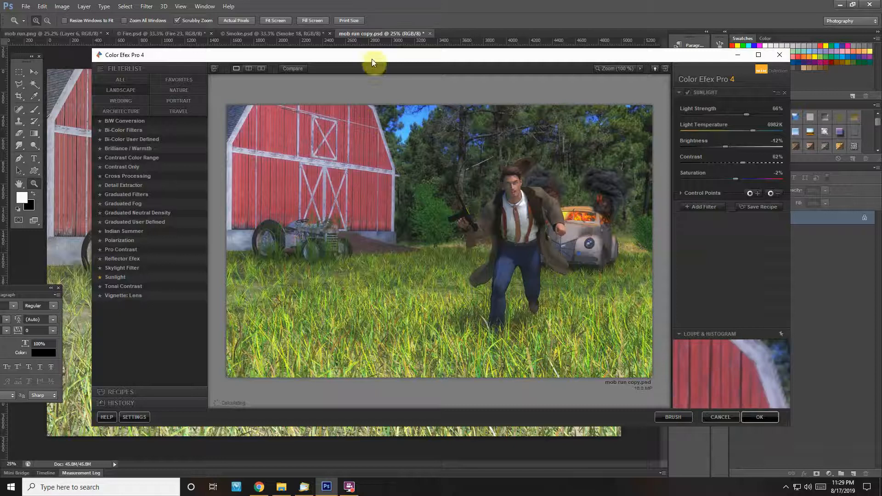
left_click_drag(374, 59, 362, 249)
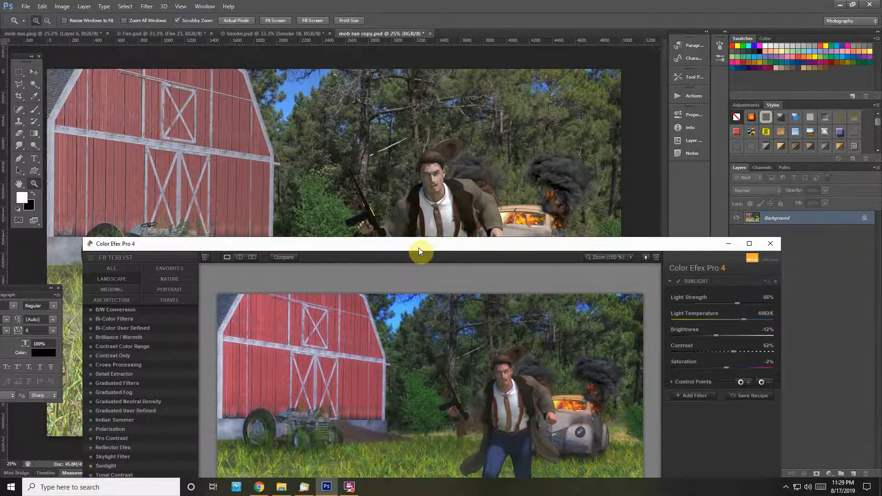
left_click_drag(419, 247, 385, 60)
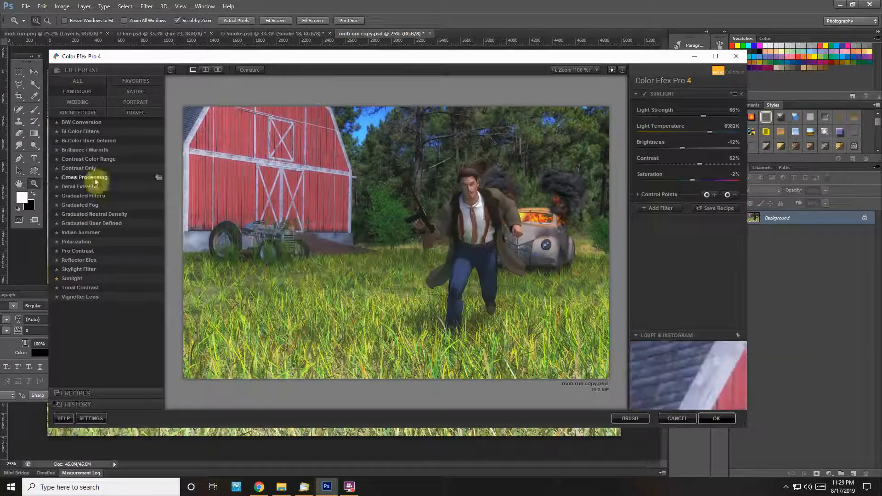
Step: Compare the All, Nature and Landscape filter categories, select the Sunlight filter from Landscape and display its presets
left_click(83, 81)
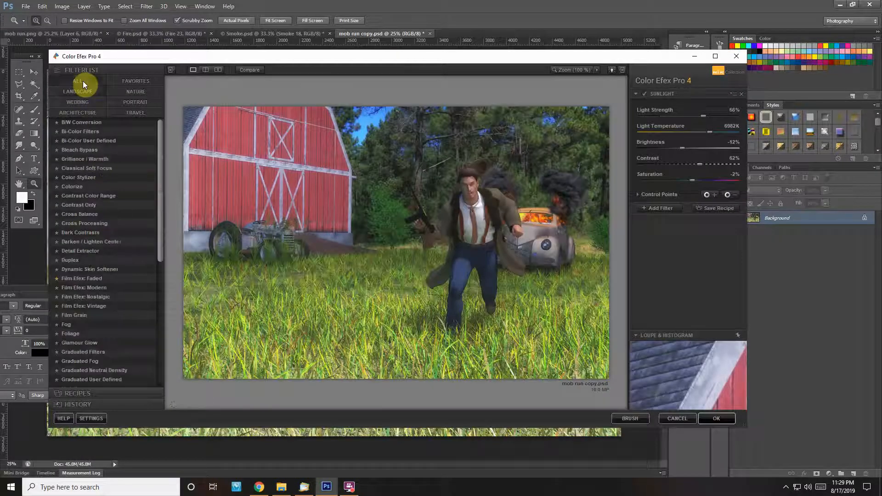
left_click(131, 95)
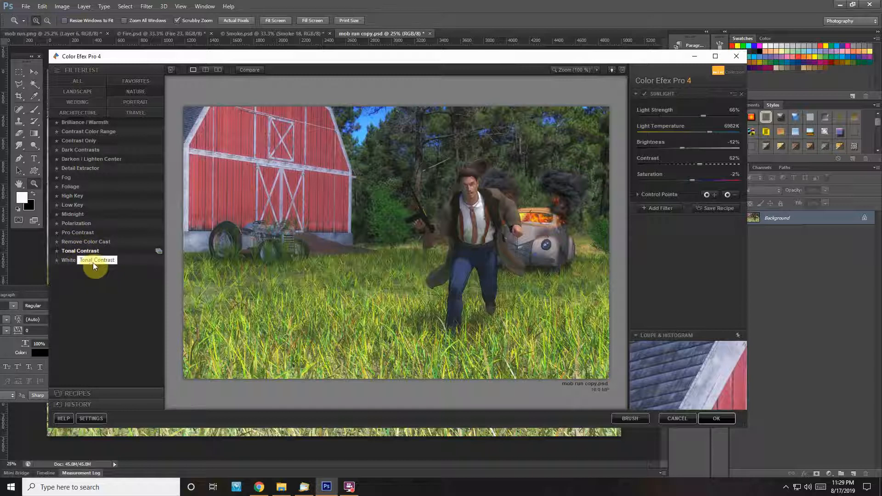
left_click(79, 84)
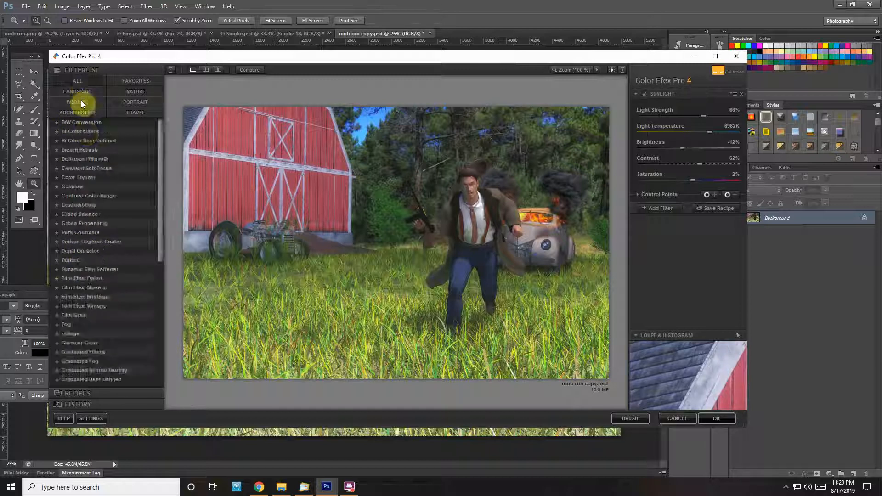
left_click(82, 92)
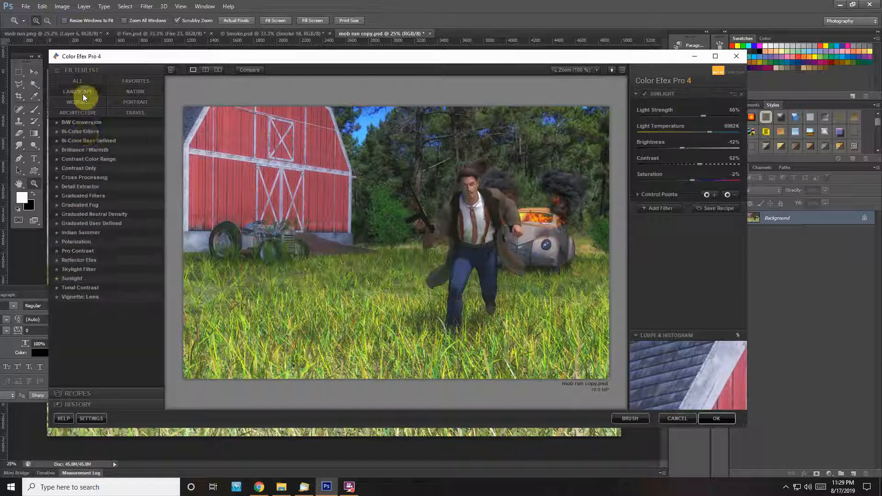
left_click(86, 277)
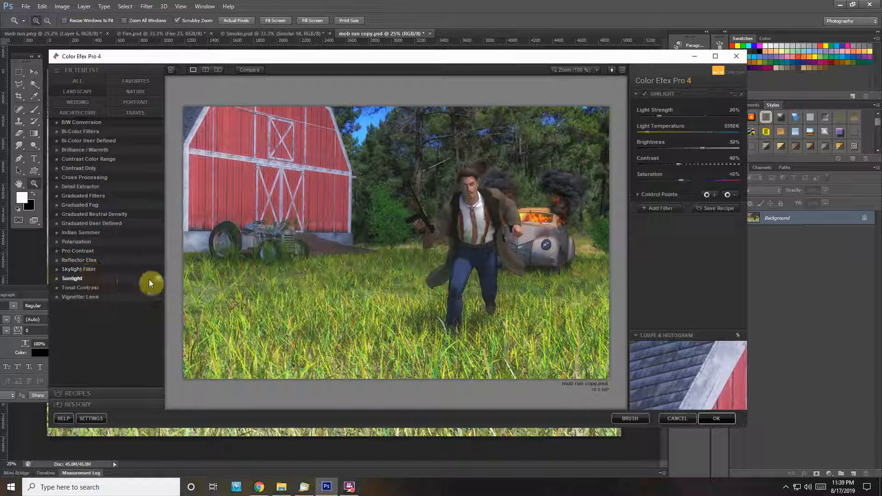
left_click(156, 280)
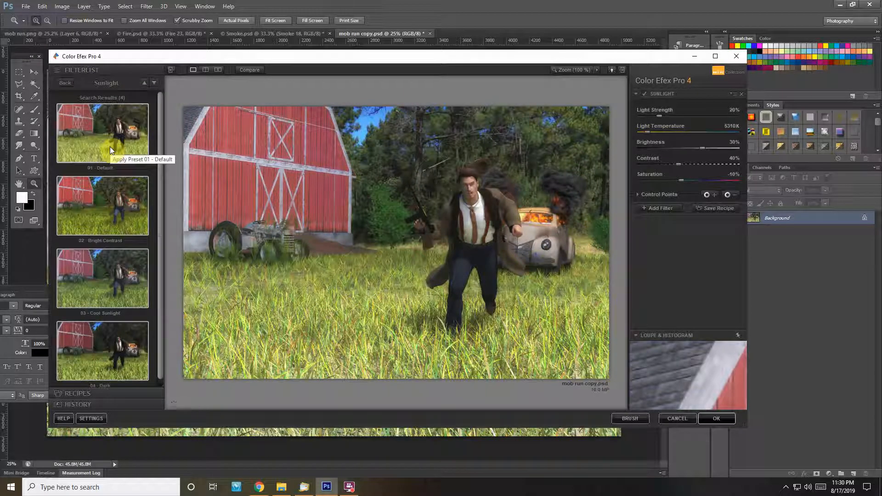
Step: Compare the Bright Contrast, Cool Sunlight and Dark presets of the Sunlight filter, and settle on 01 - Default
left_click(106, 214)
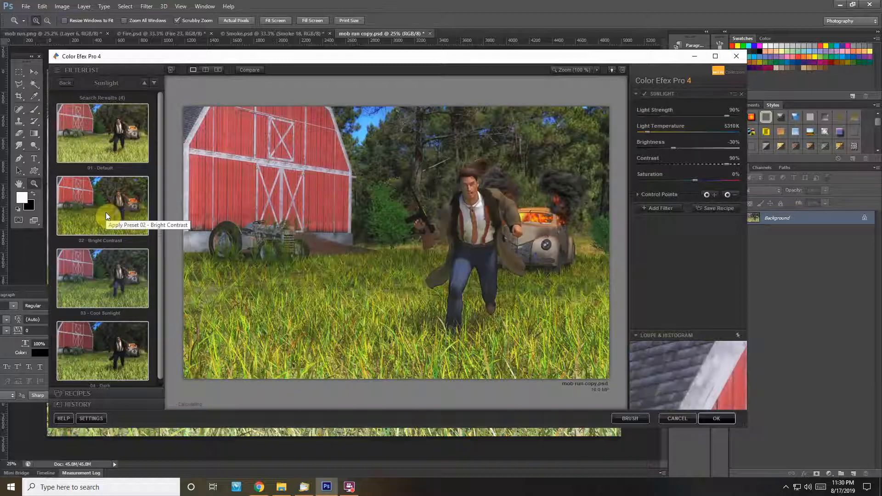
left_click(108, 276)
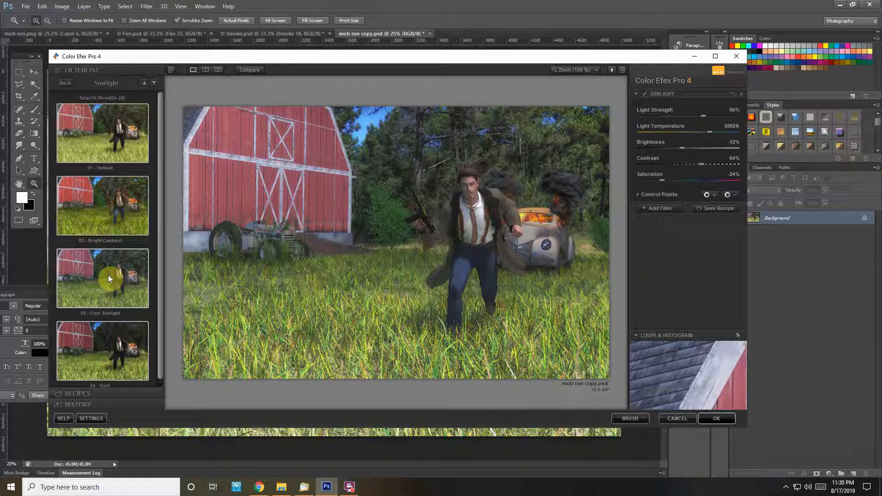
scroll(108, 275, "down", 1)
left_click(111, 339)
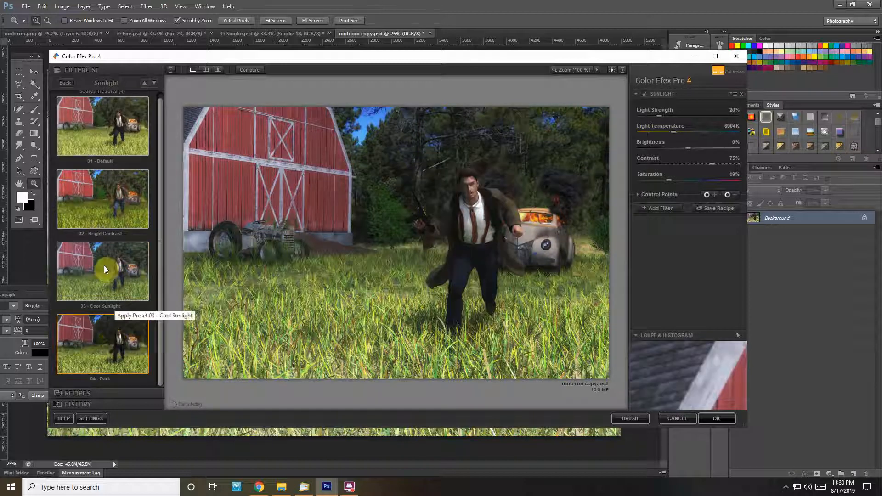
scroll(107, 220, "up", 1)
left_click(101, 129)
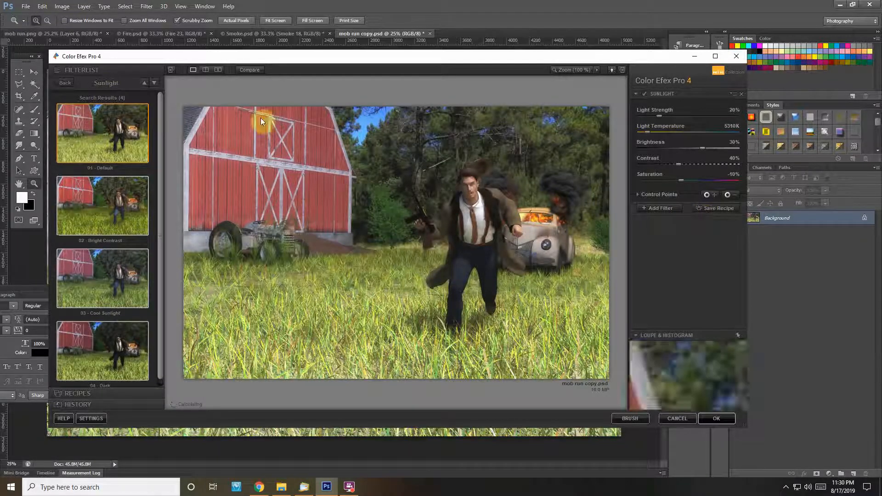
Step: Add a second filter on top of Sunlight, using Detail Extractor with the 01 - Default preset
left_click(68, 85)
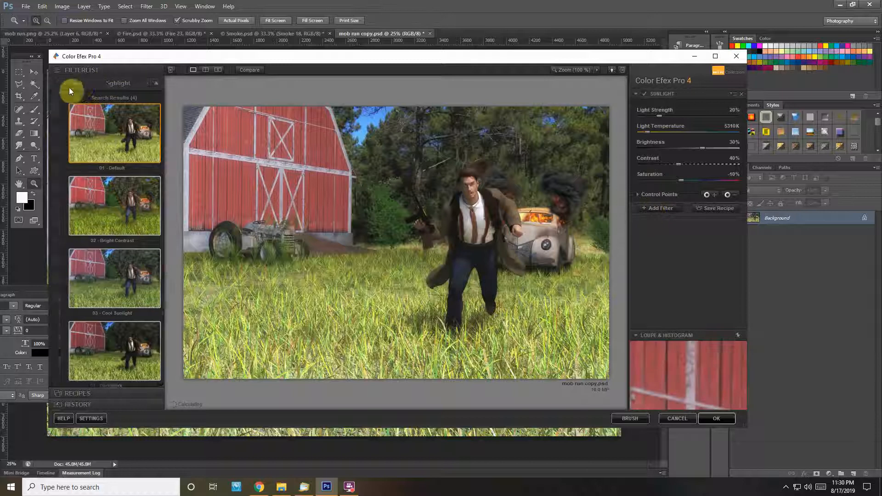
left_click(666, 213)
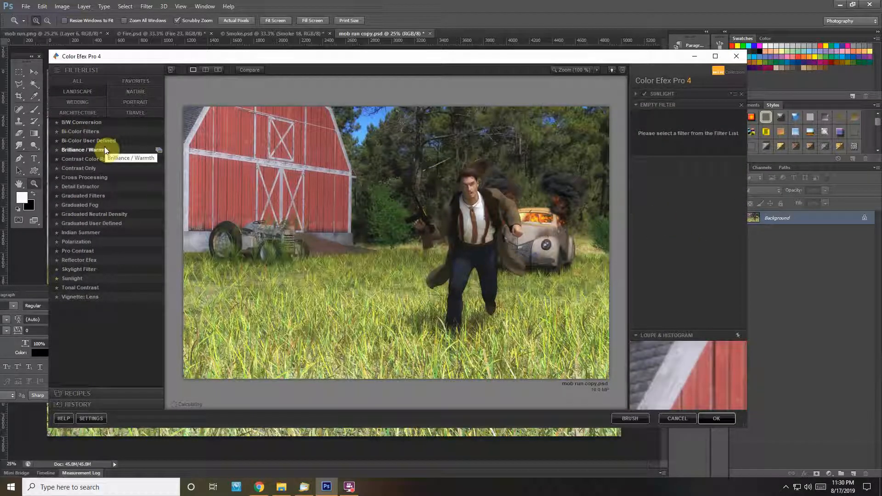
left_click(159, 188)
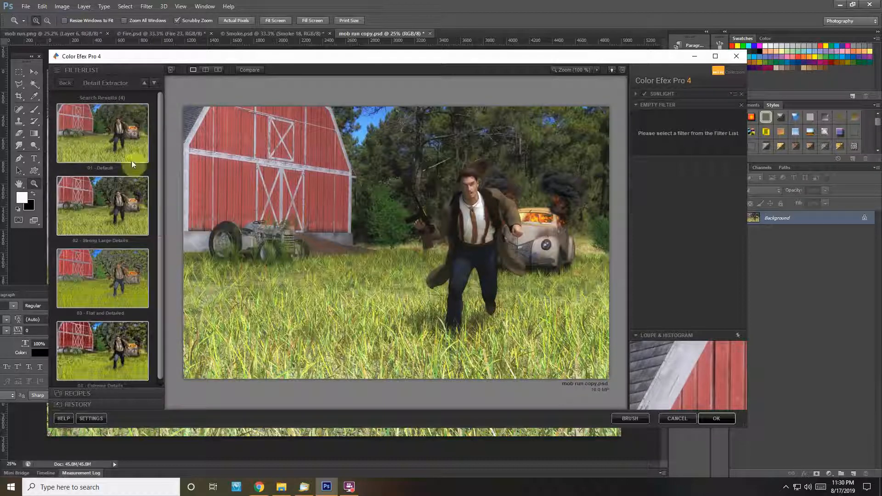
left_click(117, 142)
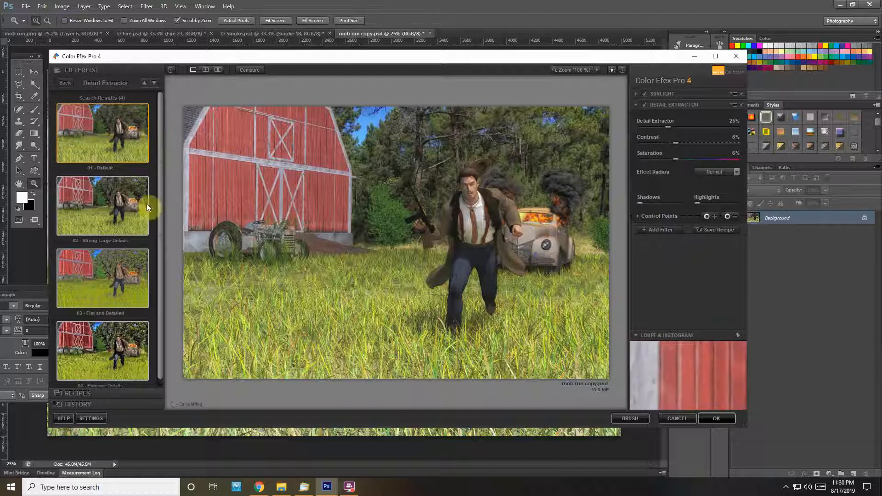
Step: Compare the Detail Extractor presets, choose 02 - Strong Large Details, and apply the filter stack to the image
left_click(119, 205)
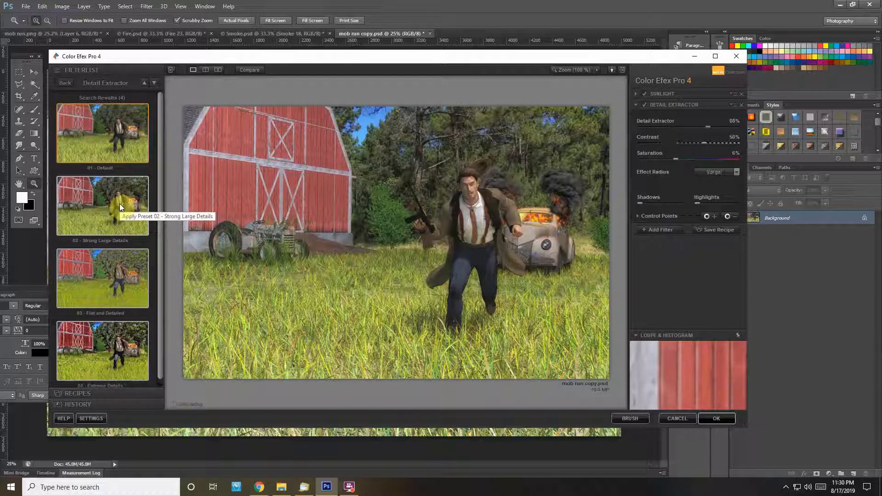
left_click(118, 275)
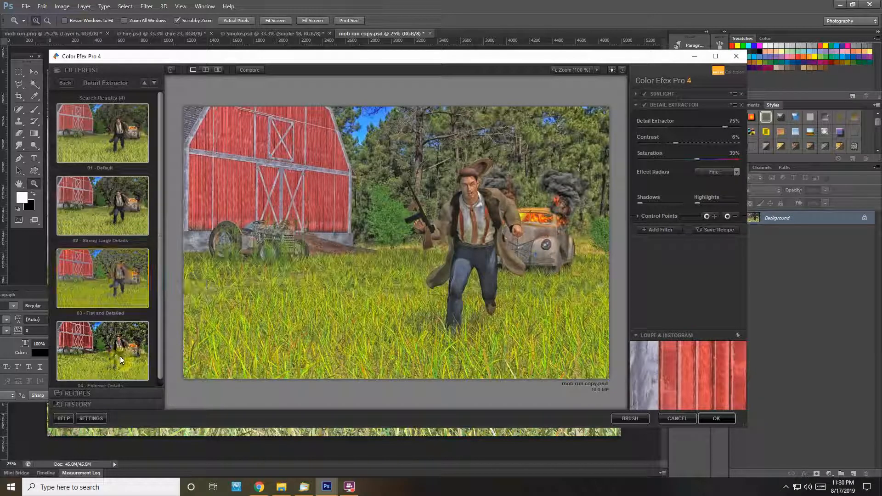
left_click(118, 334)
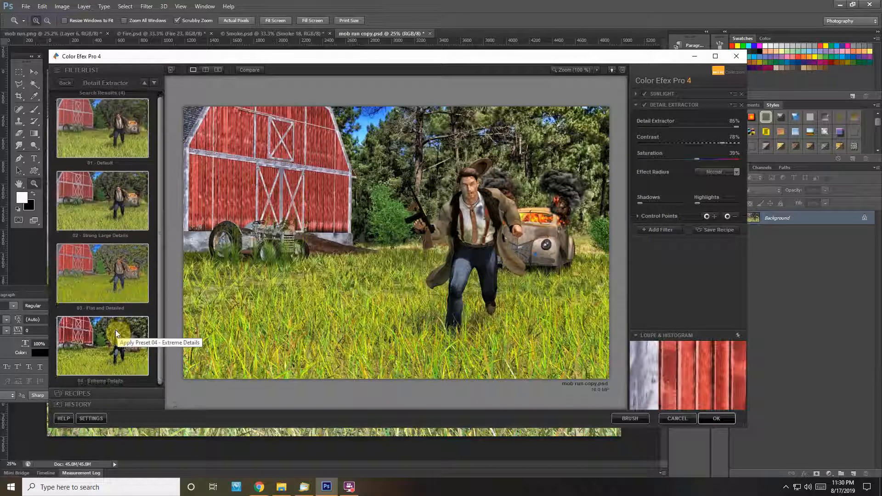
scroll(115, 330, "up", 1)
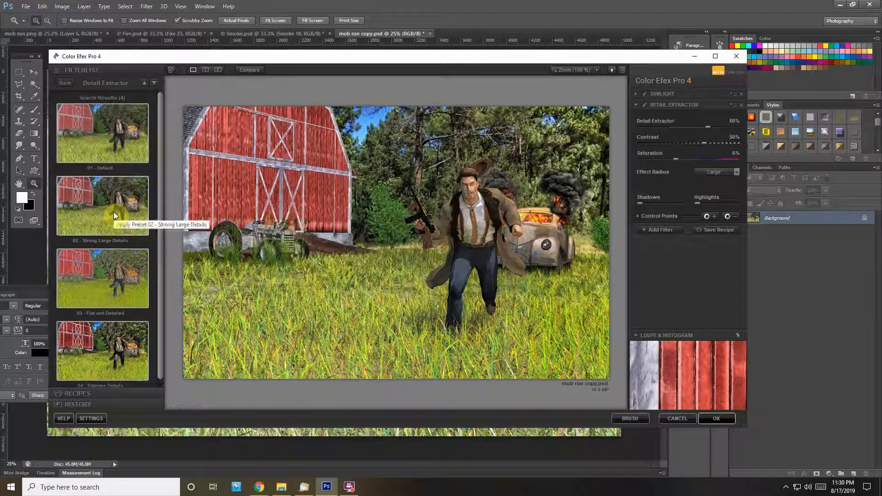
left_click(112, 139)
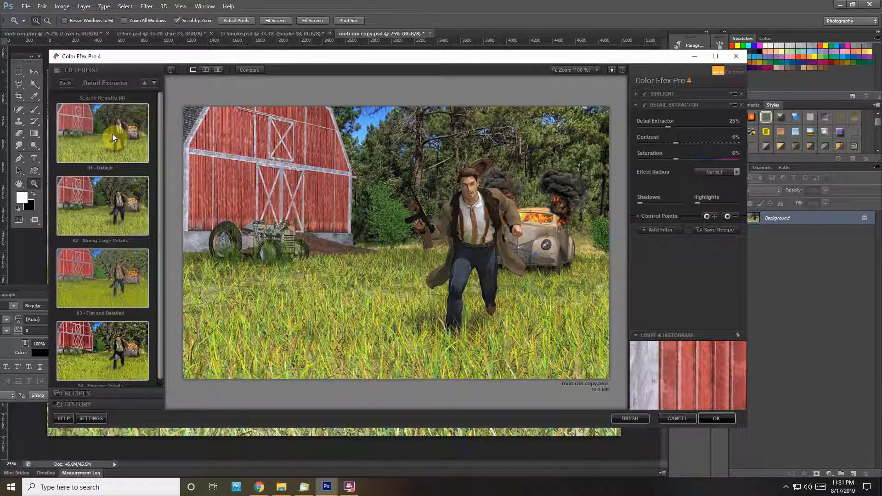
left_click(112, 198)
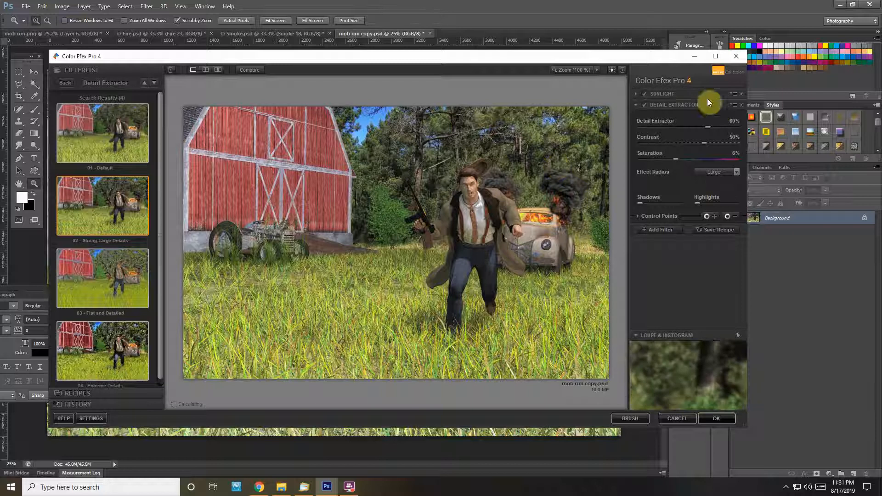
left_click(725, 419)
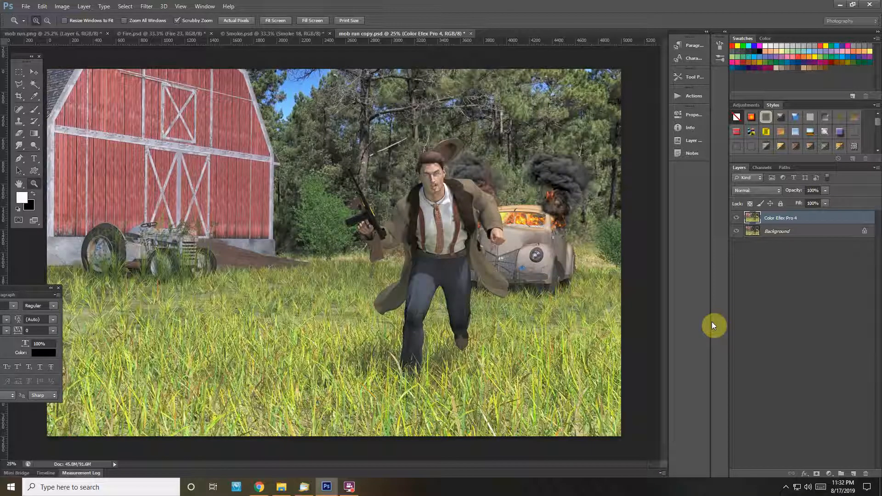
Step: Retouch the specks on the running man's forehead near the hairline using the Clone Stamp tool with a smaller brush
left_click(443, 193)
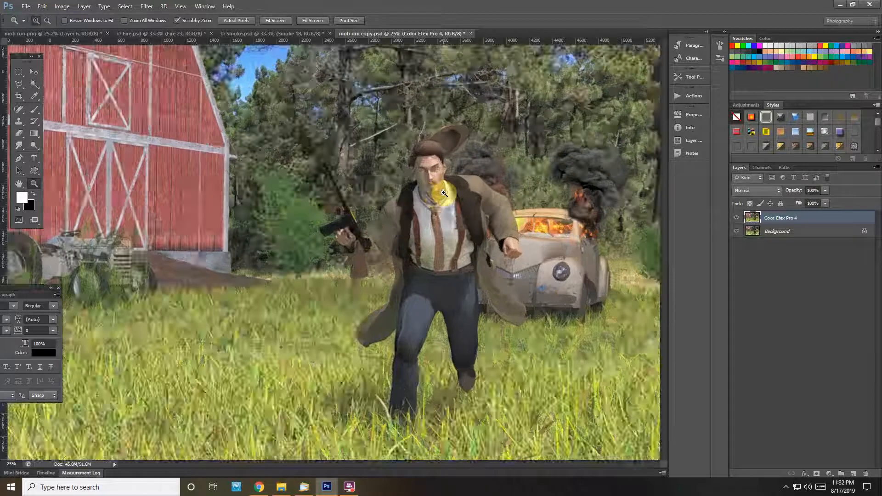
left_click(446, 191)
left_click(464, 185)
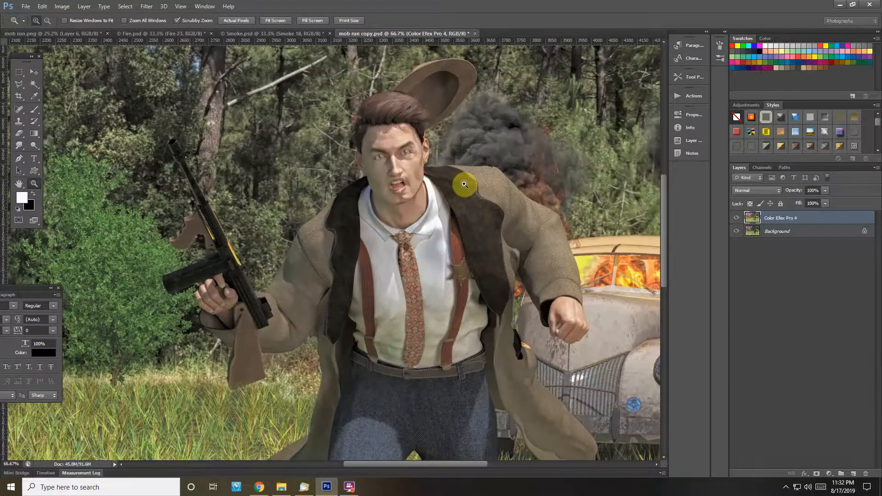
left_click(464, 184)
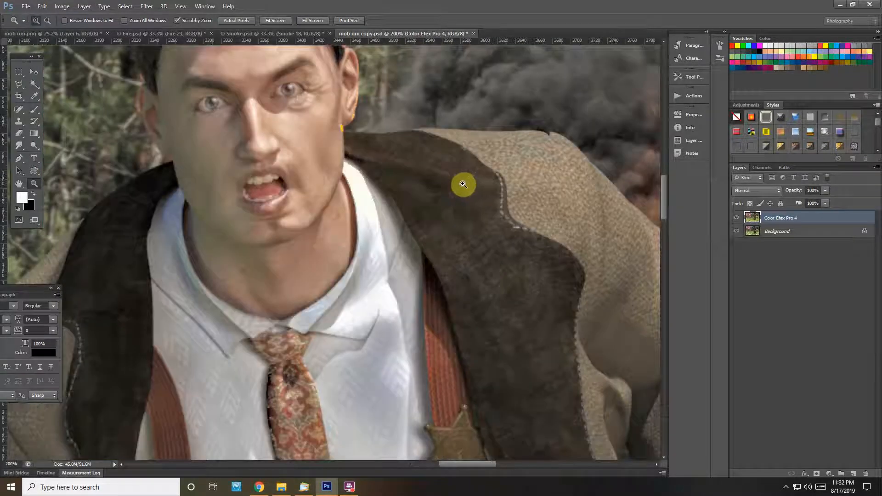
scroll(463, 184, "up", 2)
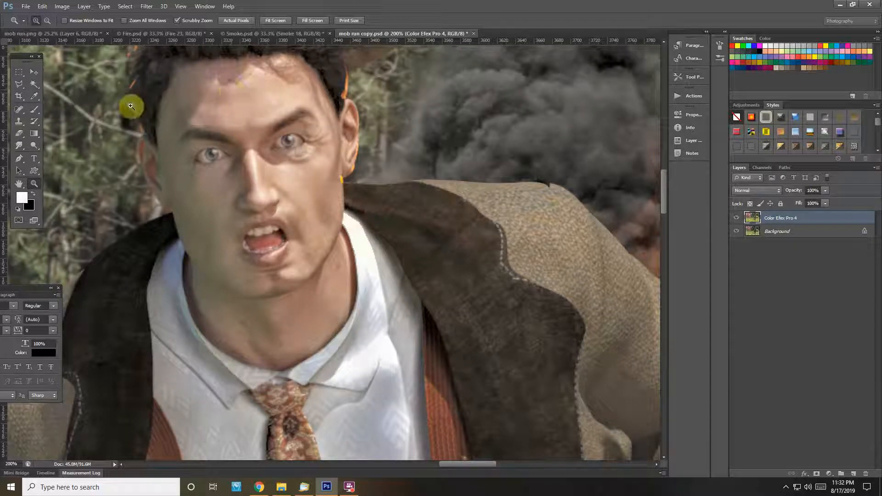
left_click(18, 124)
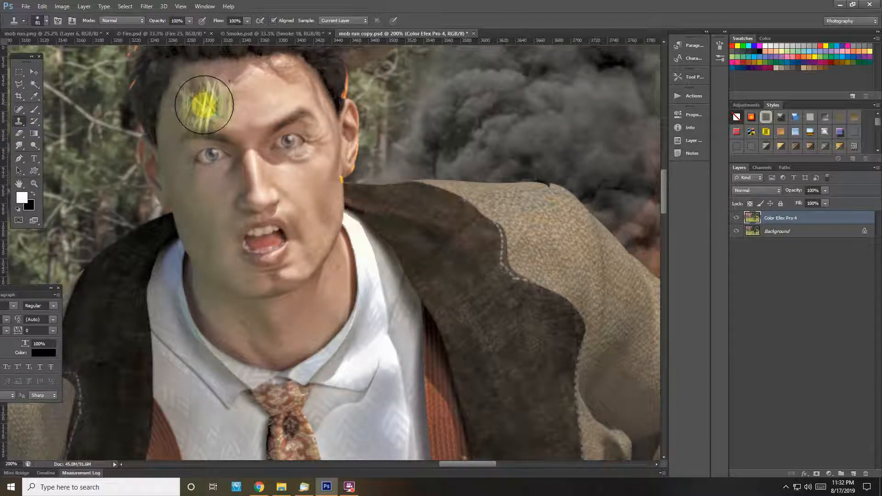
right_click_drag(206, 121, 175, 120, "alt")
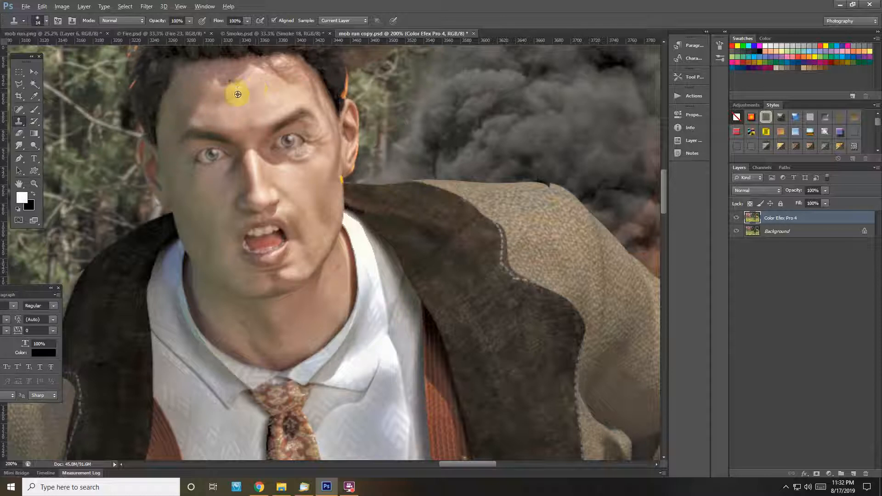
left_click(233, 74, "alt")
Step: Examine the running man's gun, face, coat and hat at actual pixels, and return to the whole image
left_click(34, 183)
right_click(296, 188)
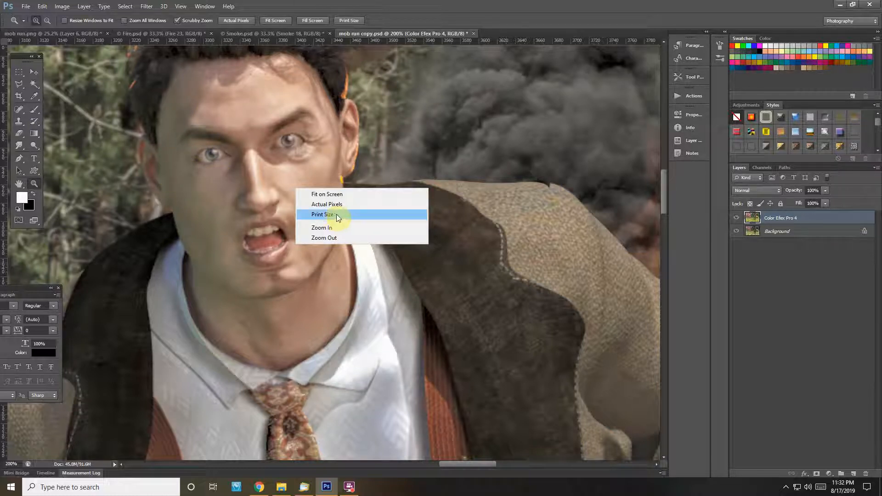
left_click(335, 195)
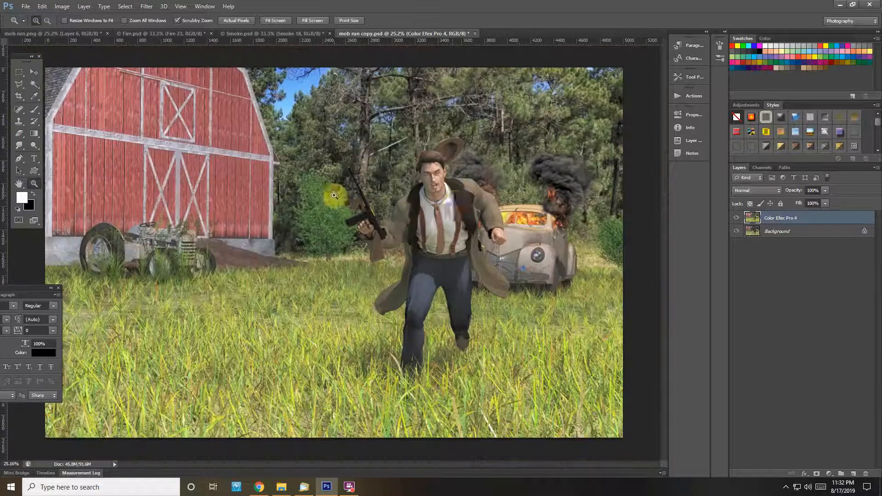
right_click(453, 194)
left_click(459, 214)
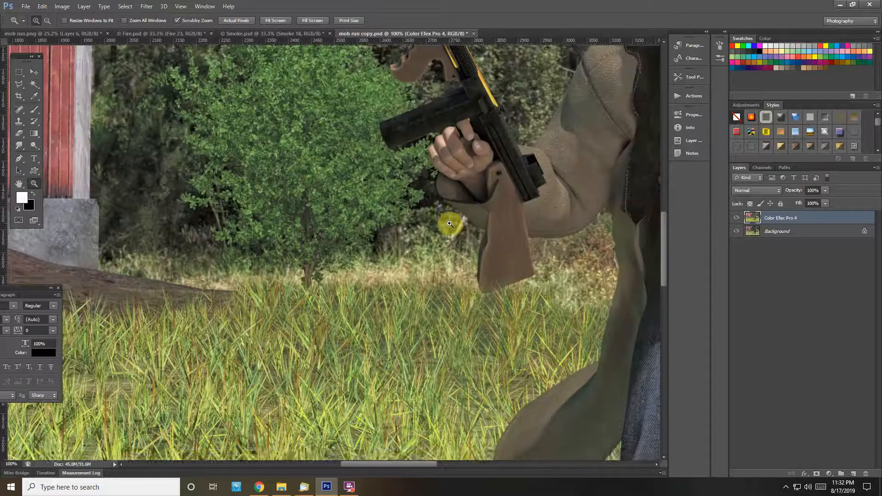
scroll(450, 226, "up", 5)
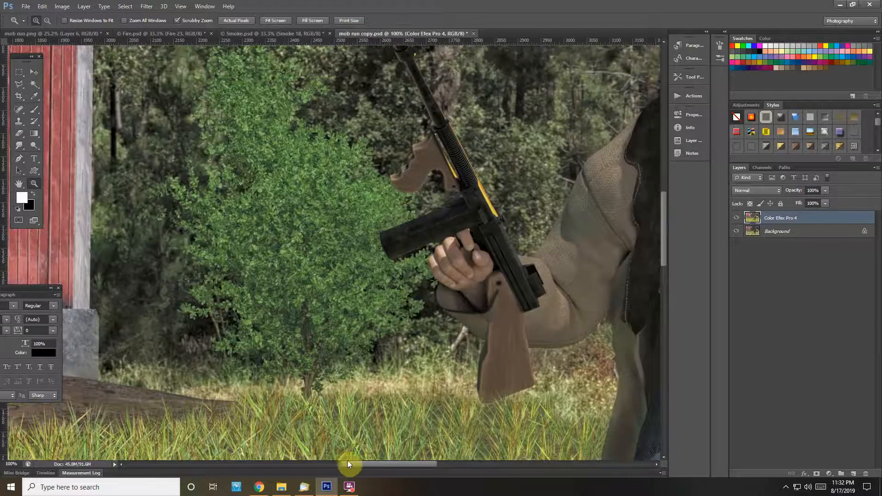
left_click_drag(351, 465, 421, 468)
scroll(379, 377, "up", 4)
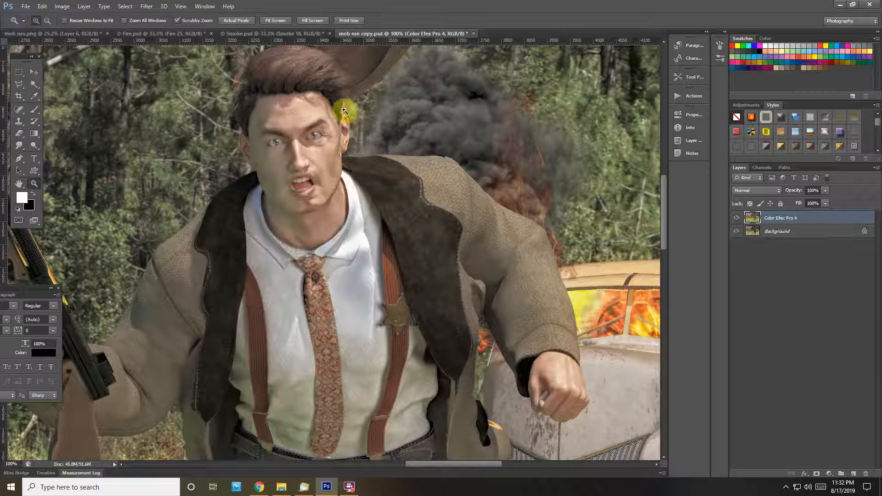
scroll(368, 147, "up", 3)
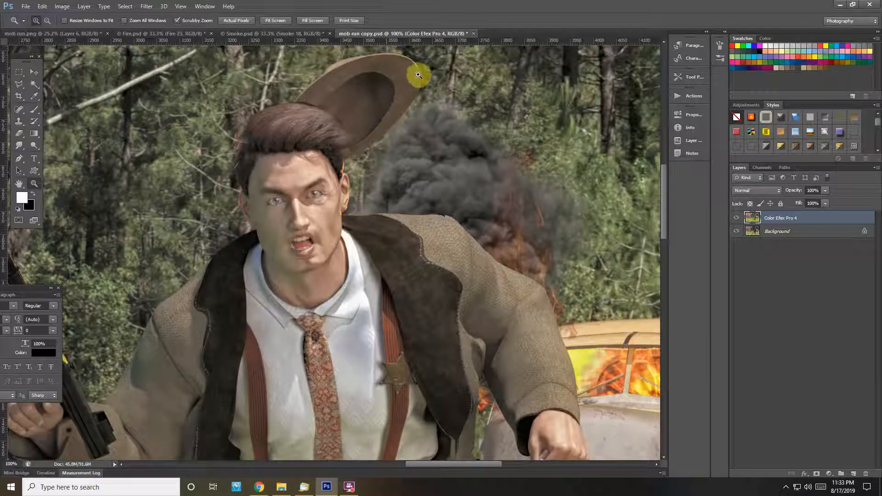
right_click(294, 262)
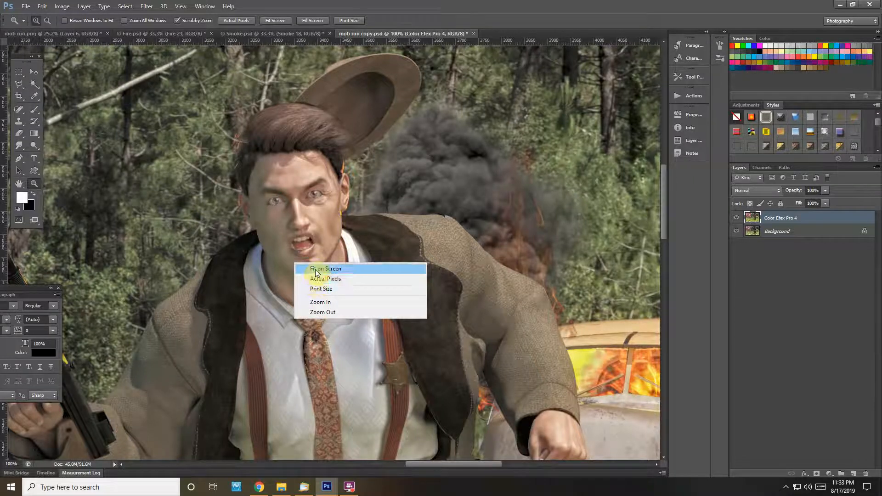
left_click(312, 270)
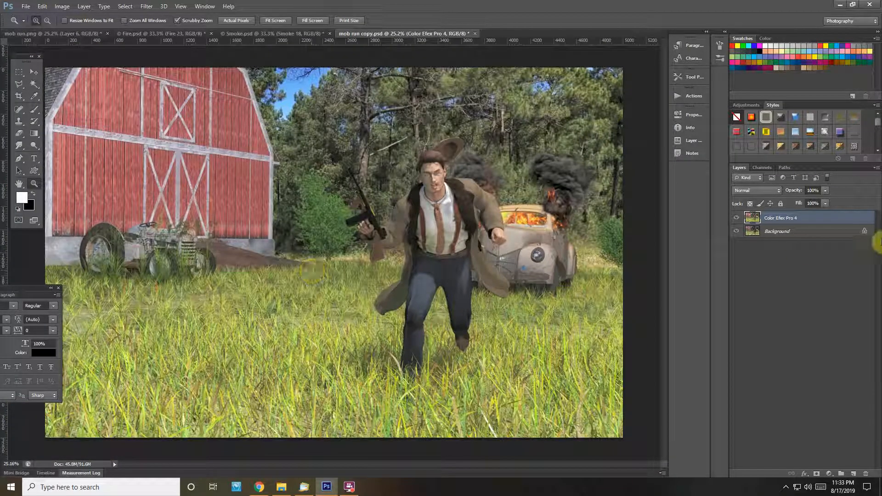
Step: Toggle the visibility of the Color Efex Pro 4 layer to compare the image before and after filtering
left_click(737, 220)
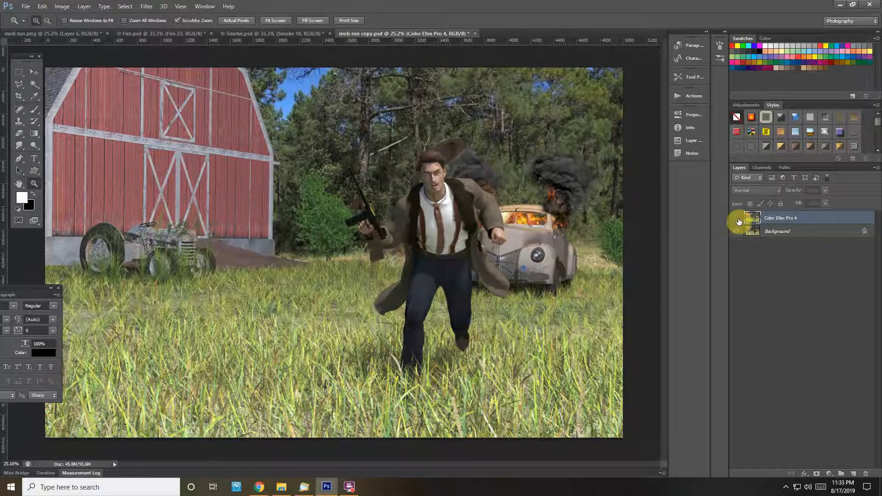
left_click(739, 220)
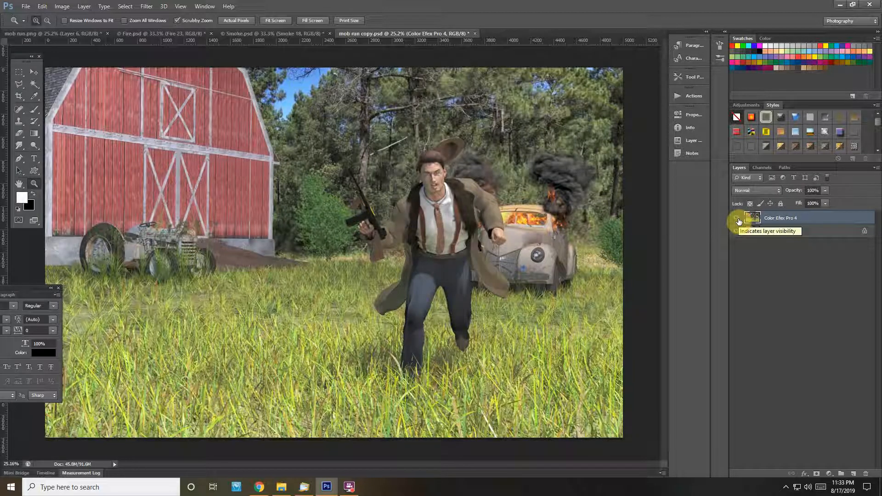
left_click(738, 221)
left_click(738, 221)
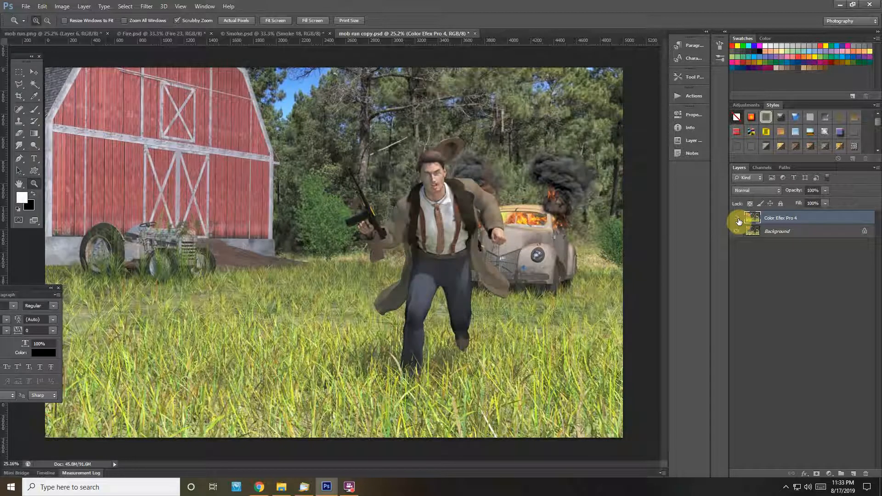
left_click(738, 220)
left_click(739, 220)
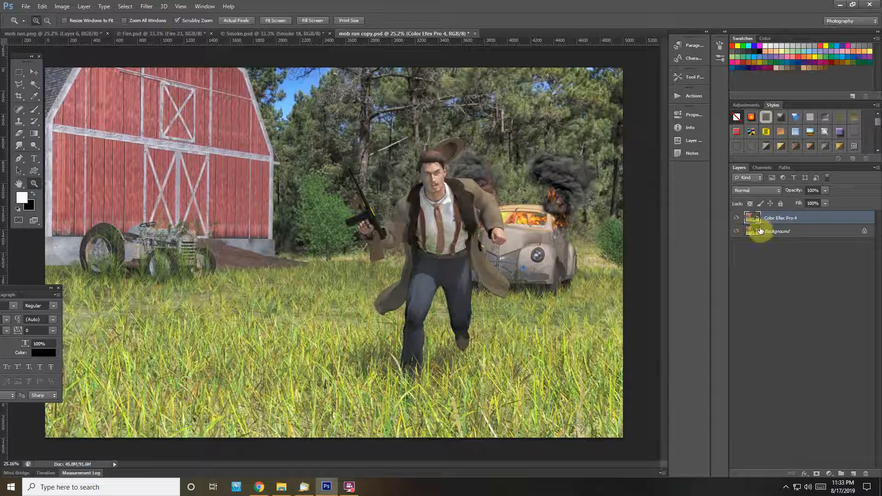
Step: Hide the Background layer and run the Play action from the Vector Painting Photoshop Action set on the Color Efex Pro 4 layer
left_click(737, 232)
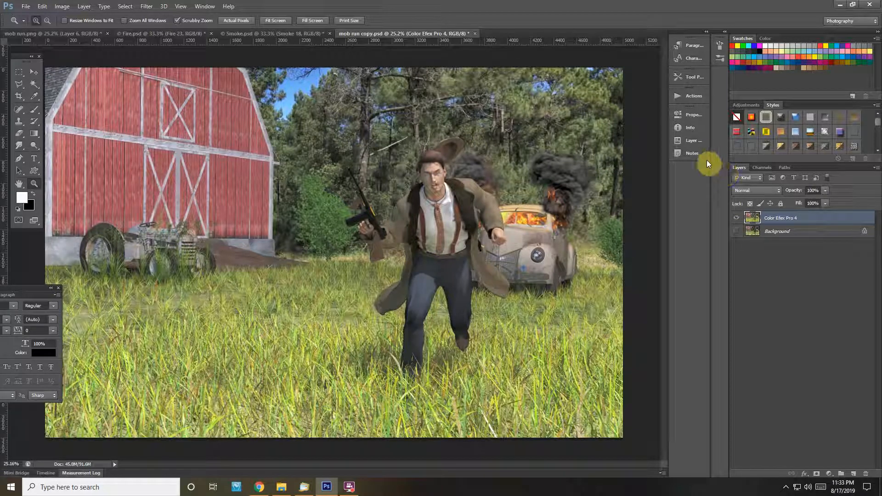
left_click(690, 96)
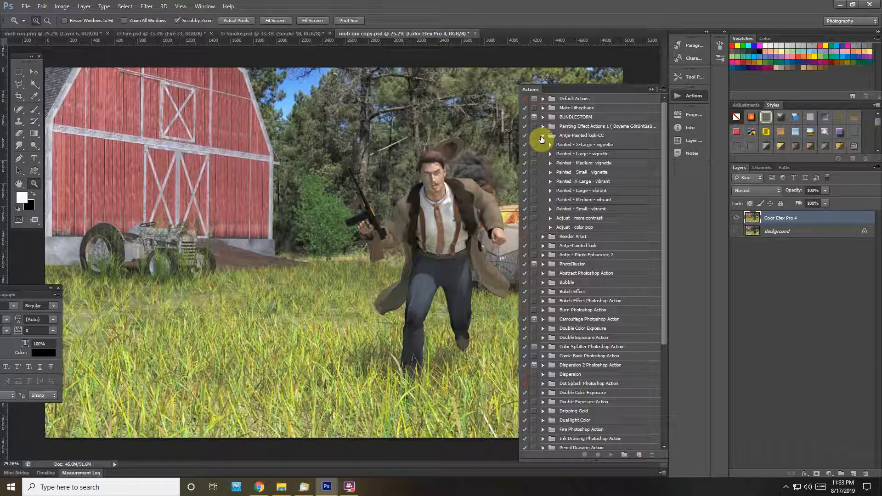
left_click(542, 137)
scroll(542, 248, "down", 2)
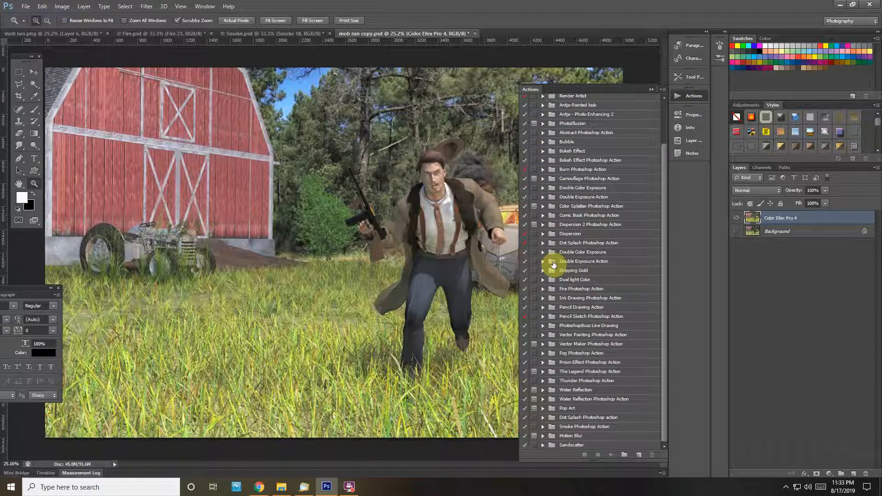
left_click(551, 335)
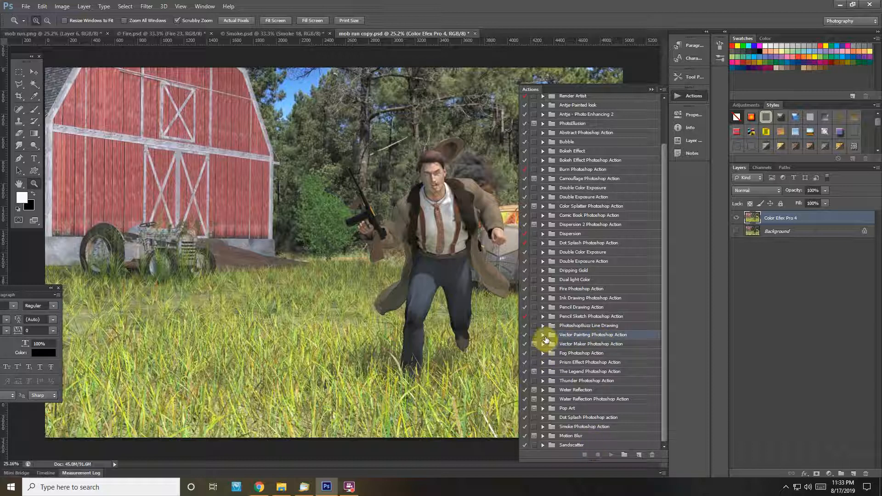
left_click(543, 334, "alt")
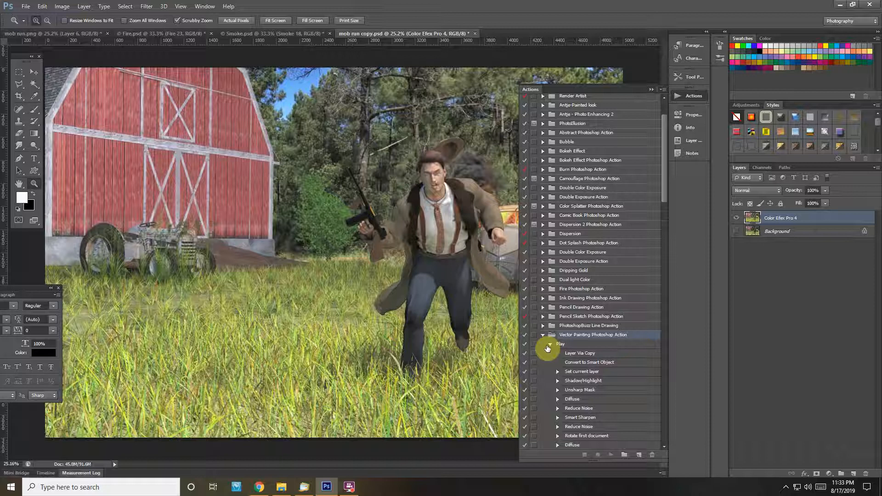
left_click(551, 345)
left_click_drag(564, 349, 612, 444)
left_click(611, 455)
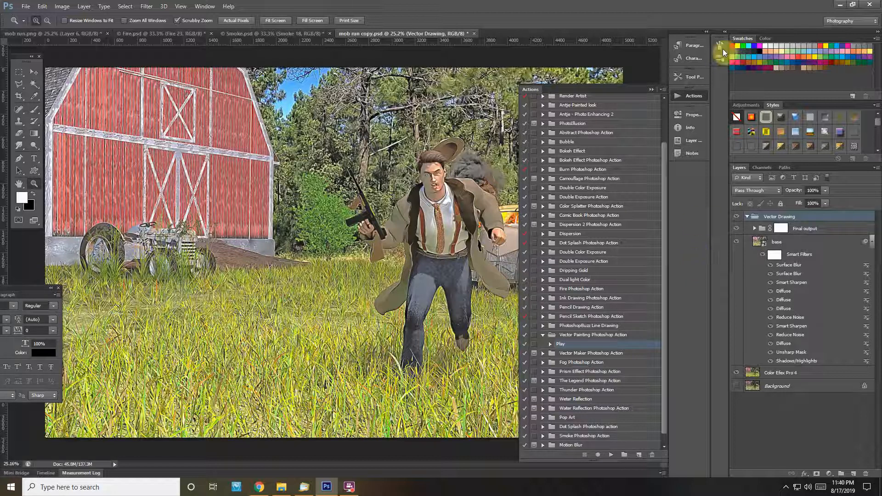
left_click(652, 89)
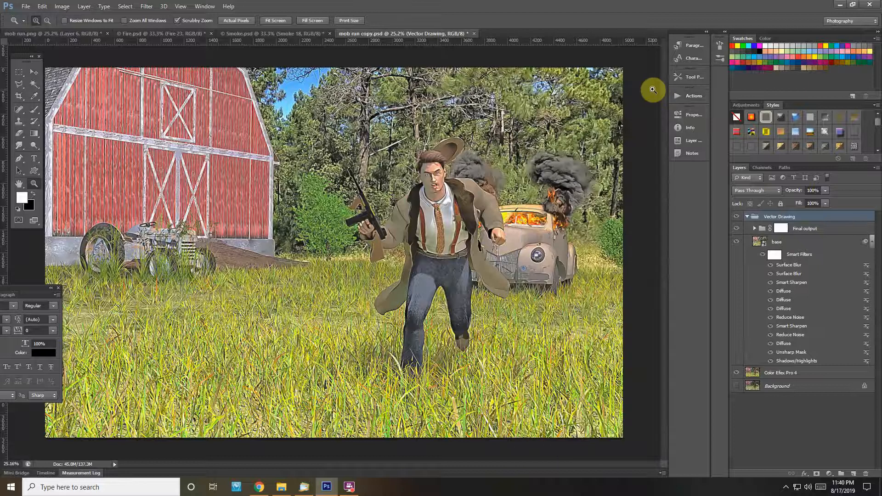
Step: Examine the vector painting effect on the running man's face, hat, coat and trousers at 100%, and return to the whole image
left_click_drag(443, 187, 468, 188)
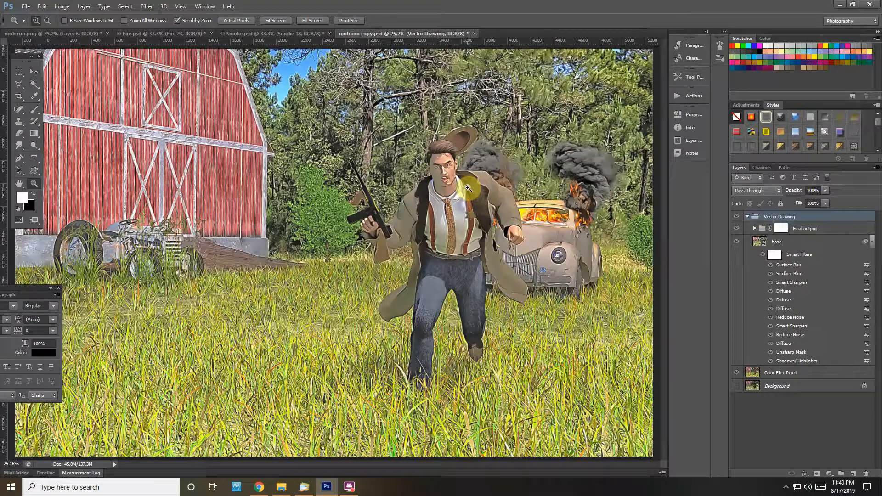
left_click(468, 188)
left_click(468, 187)
left_click(468, 187)
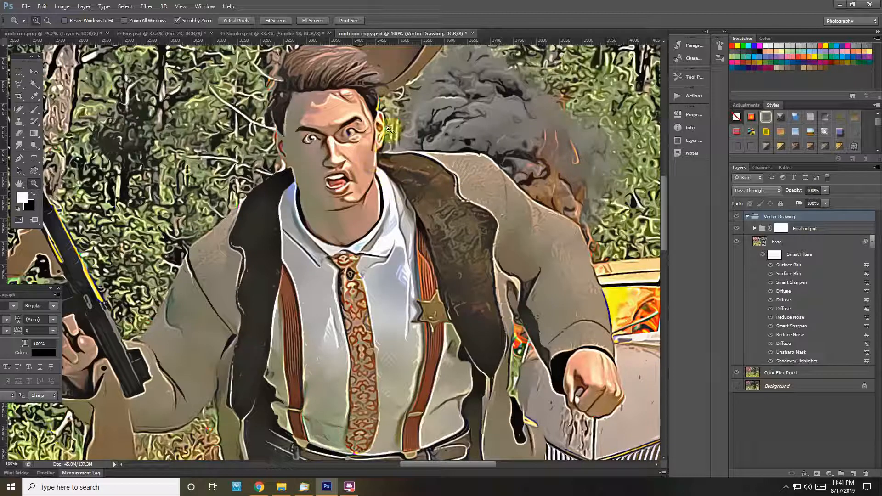
scroll(459, 233, "down", 3)
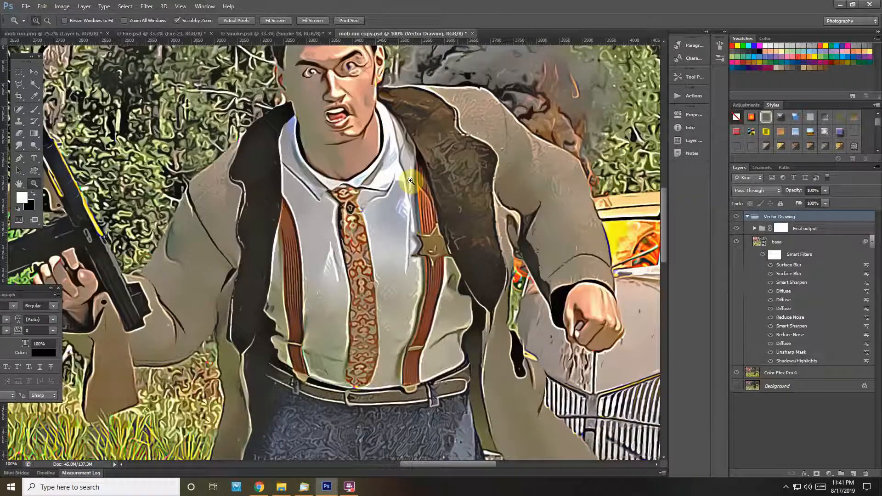
scroll(411, 181, "up", 5)
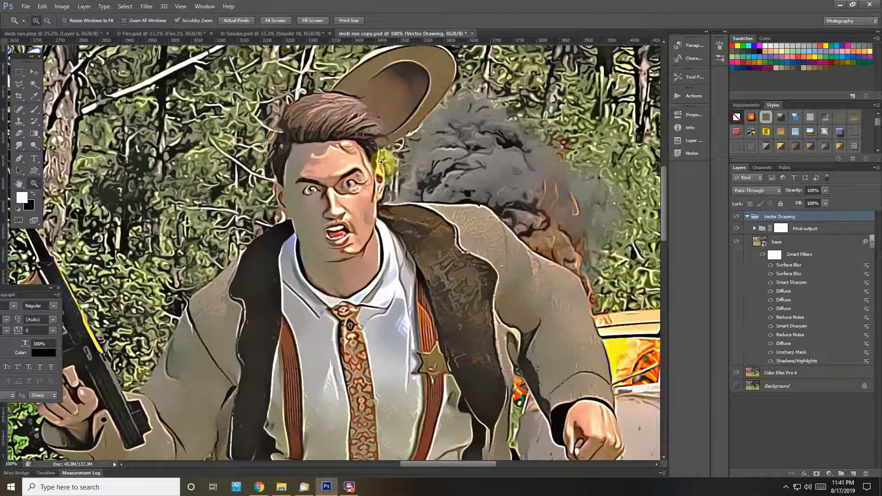
scroll(381, 163, "down", 9)
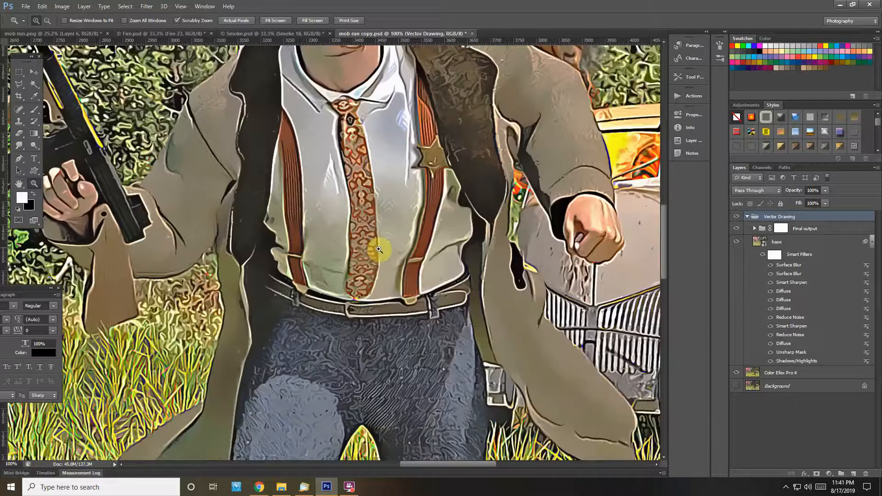
right_click(379, 255)
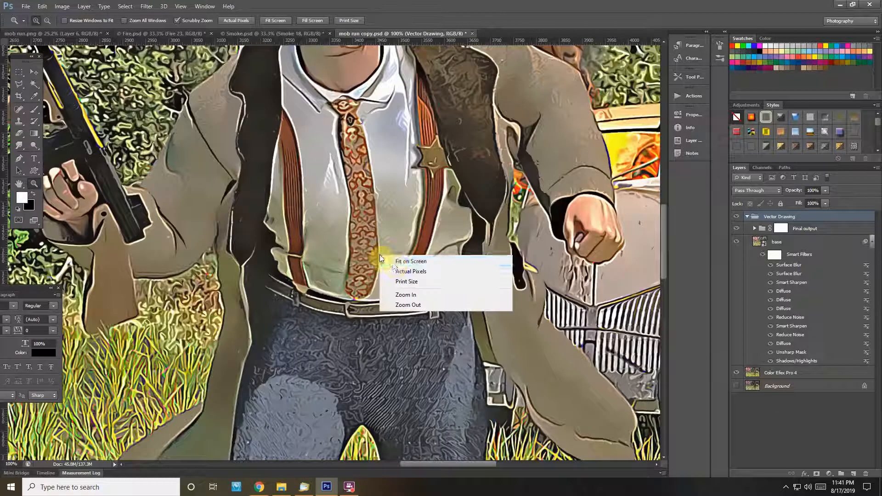
left_click(407, 261)
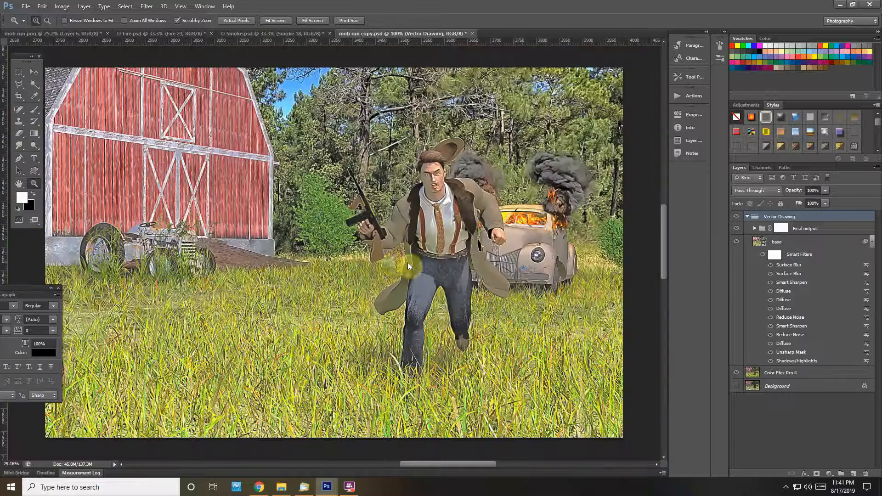
Step: Examine the vector painting effect on the tractor, barn wall and surrounding grass up close, and return to the whole image
left_click(121, 244)
left_click_drag(120, 244, 324, 259)
scroll(324, 258, "down", 1)
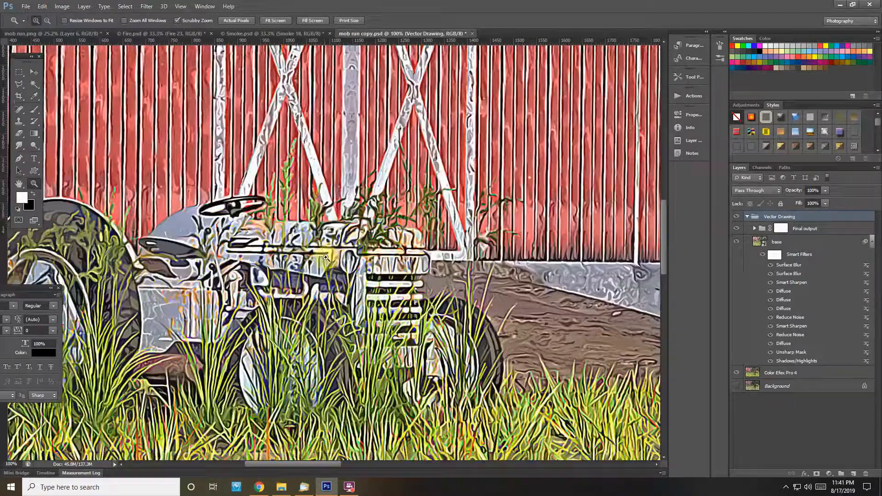
scroll(327, 258, "down", 5)
key("ctrl+minus")
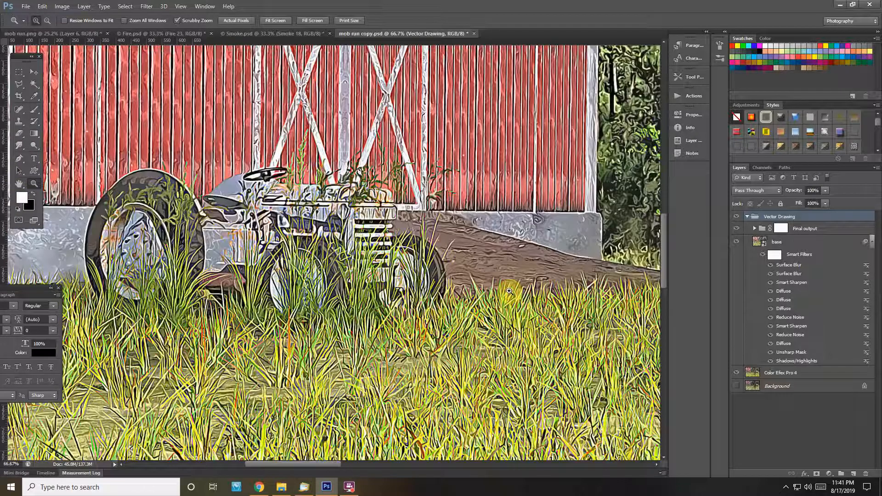
right_click(509, 285)
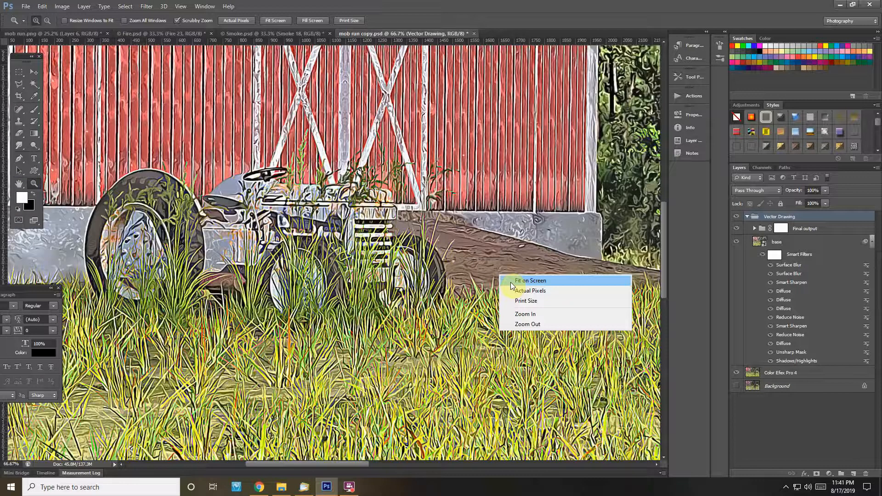
left_click(511, 282)
Step: Examine the vector painting effect on the burning car, its flames and smoke up close, and return to the whole image
left_click(559, 201)
double_click(575, 188)
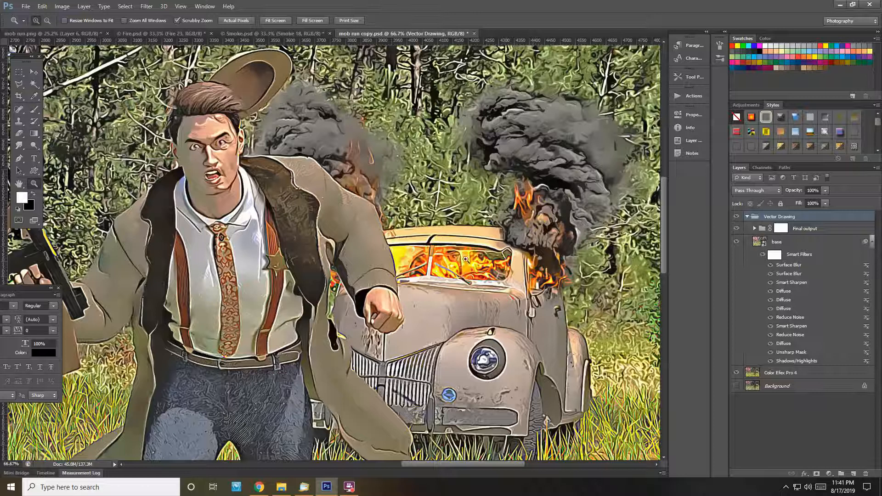
right_click(412, 273)
left_click(436, 288)
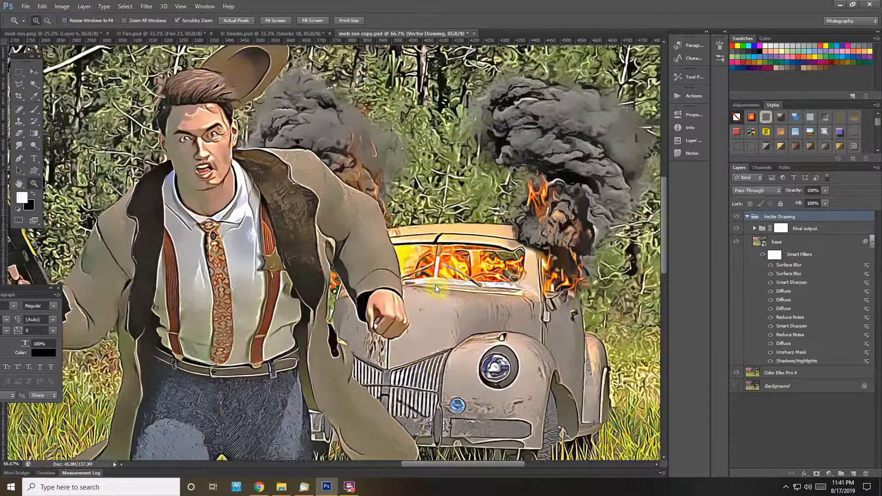
left_click(435, 285)
right_click(435, 285)
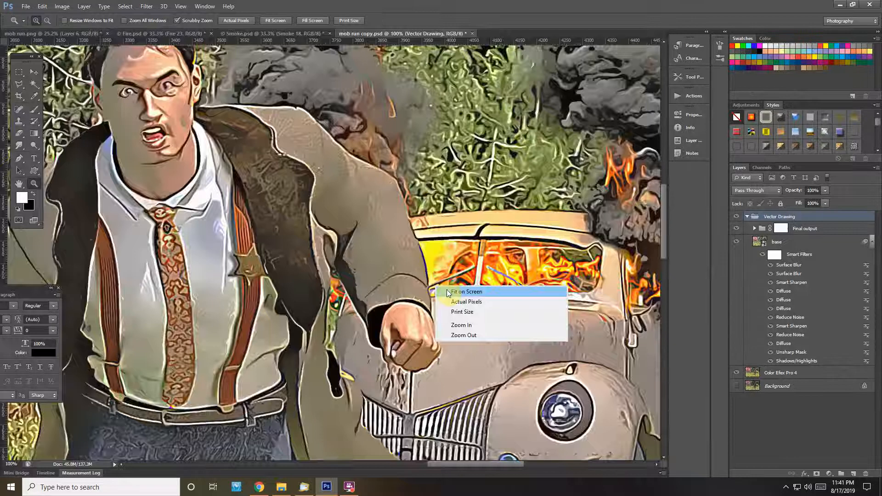
left_click(448, 292)
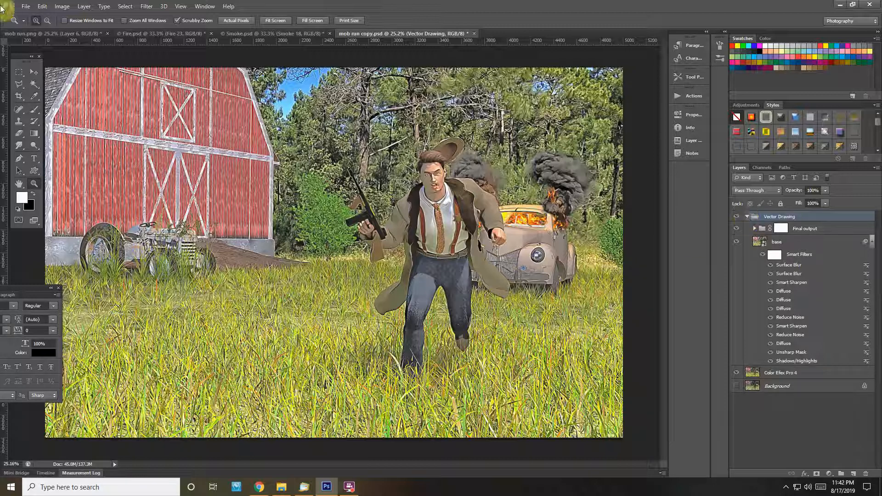
Step: Save the document as a Photoshop file named mob run copy vector.psd in the Posters folder
left_click(26, 6)
left_click(56, 94)
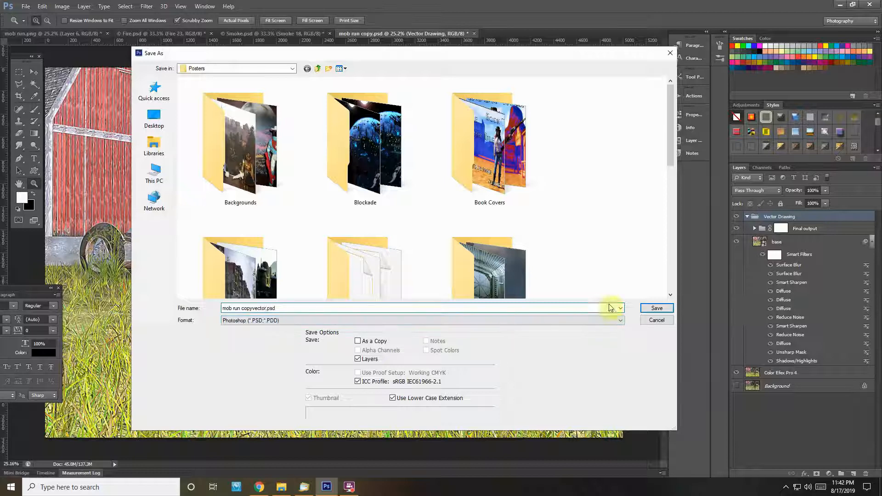
left_click(253, 308)
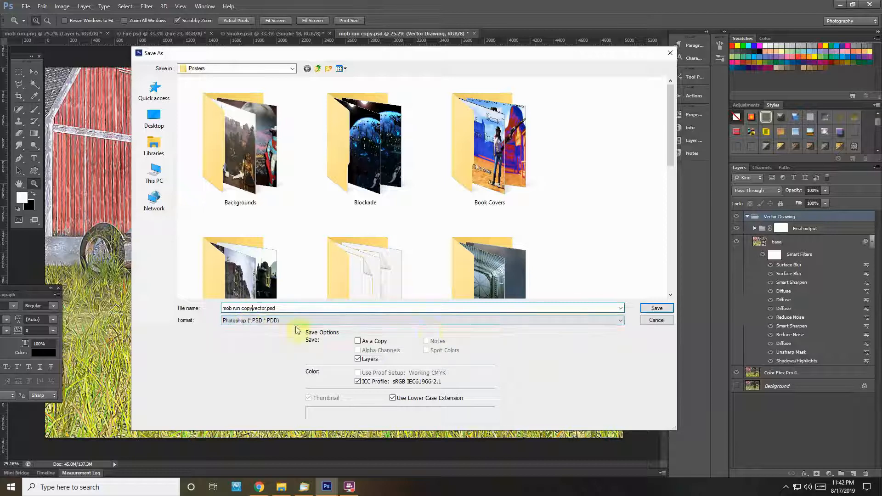
left_click(656, 309)
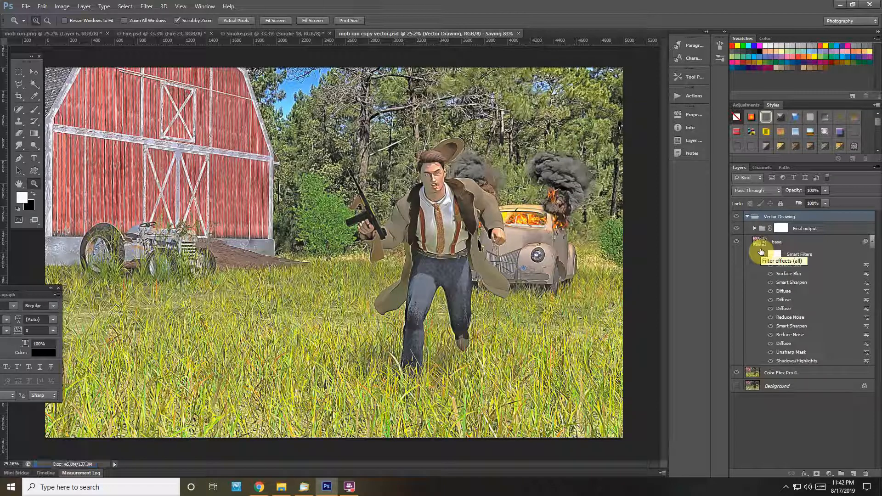
Step: Open mob run alpha.png from the Posters folder and copy its entire image into mob run copy vector.psd as a new layer
left_click(25, 7)
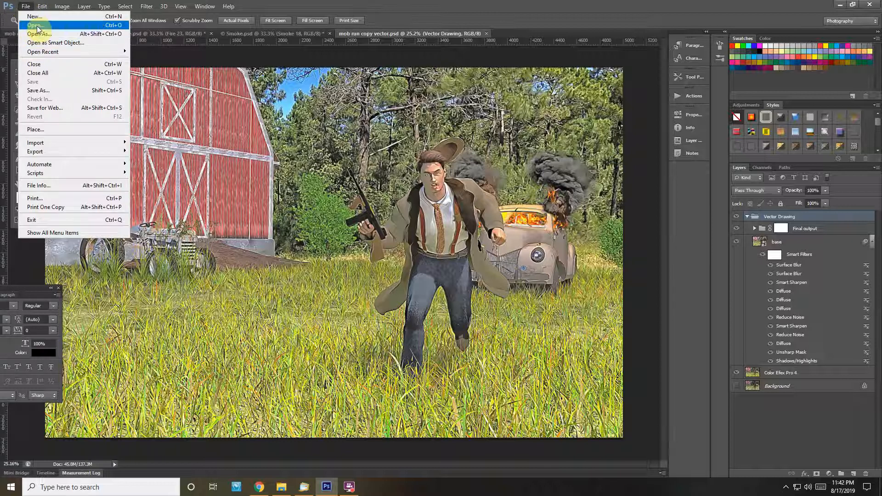
left_click(36, 26)
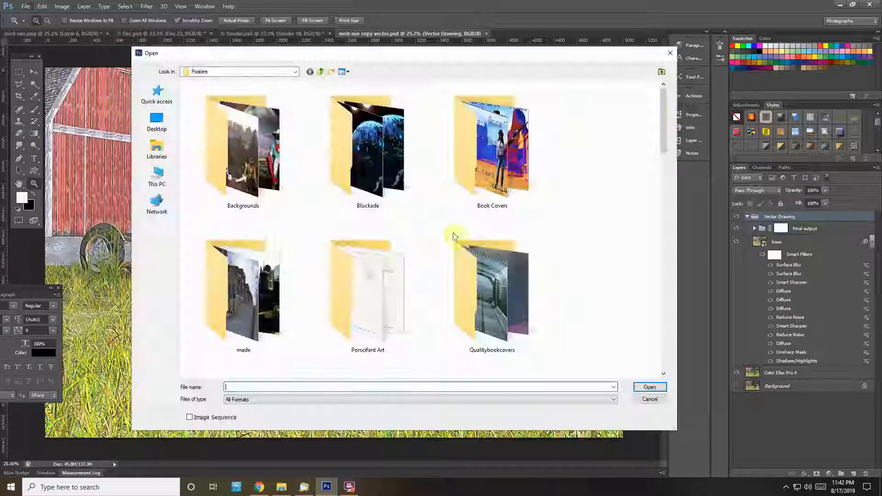
left_click_drag(666, 116, 664, 307)
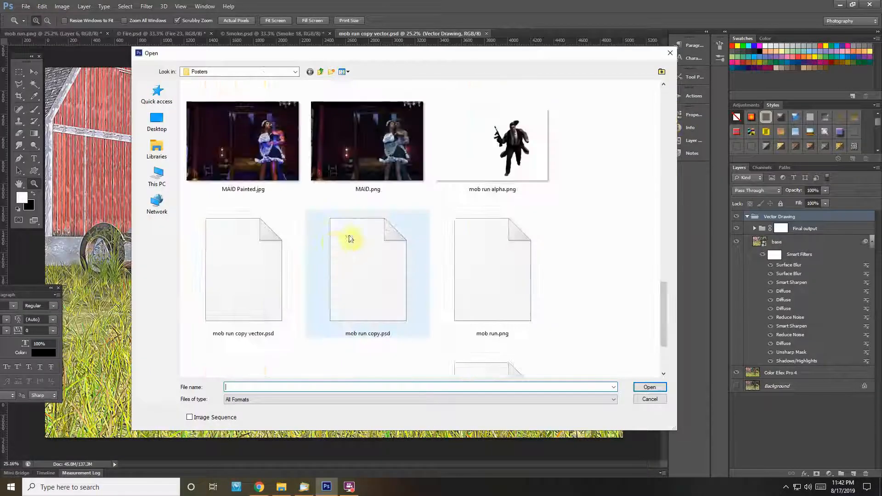
double_click(500, 153)
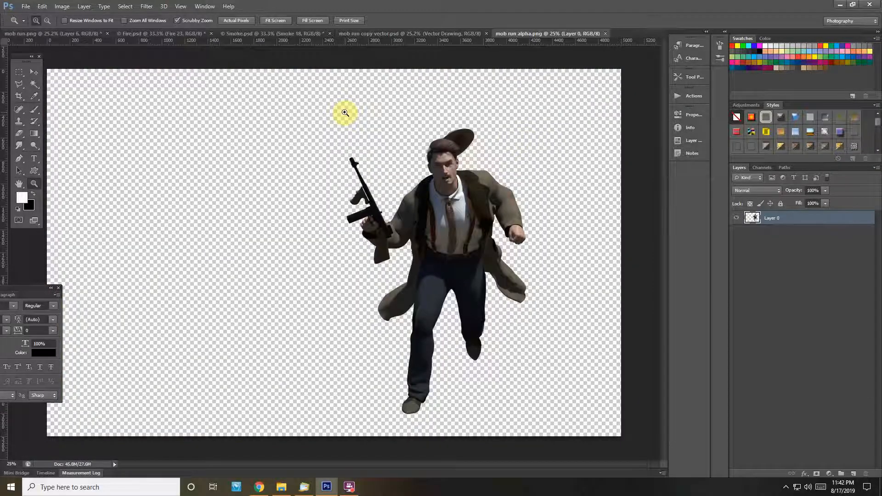
key("ctrl+a")
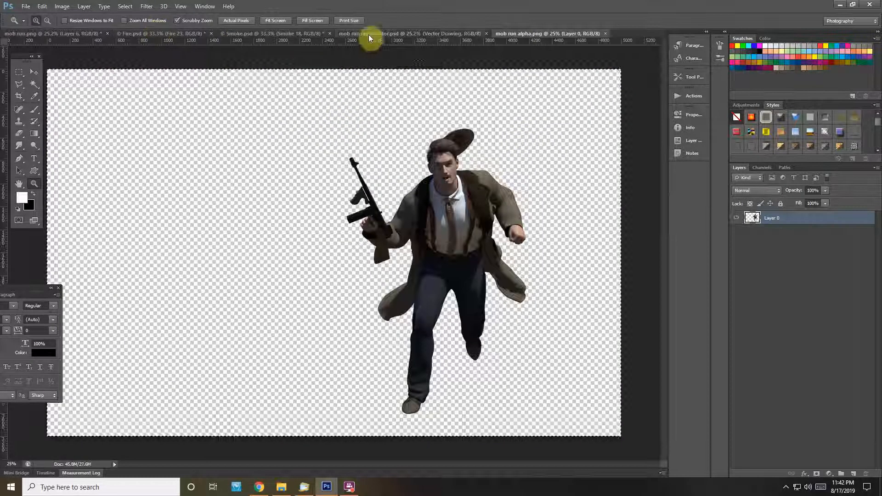
key("ctrl+v")
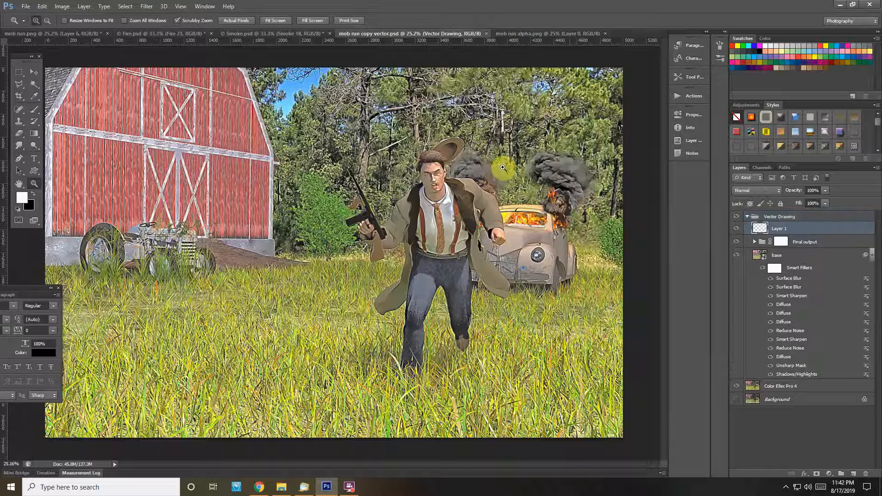
Step: Scale the pasted cutout figure to about 89% in width and height, align it over the running man and apply the transformation
key("ctrl+t")
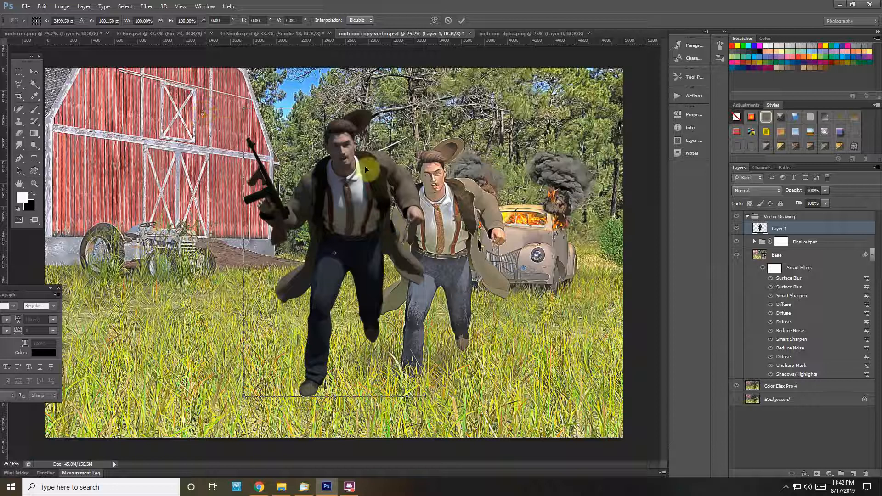
left_click_drag(371, 206, 383, 215)
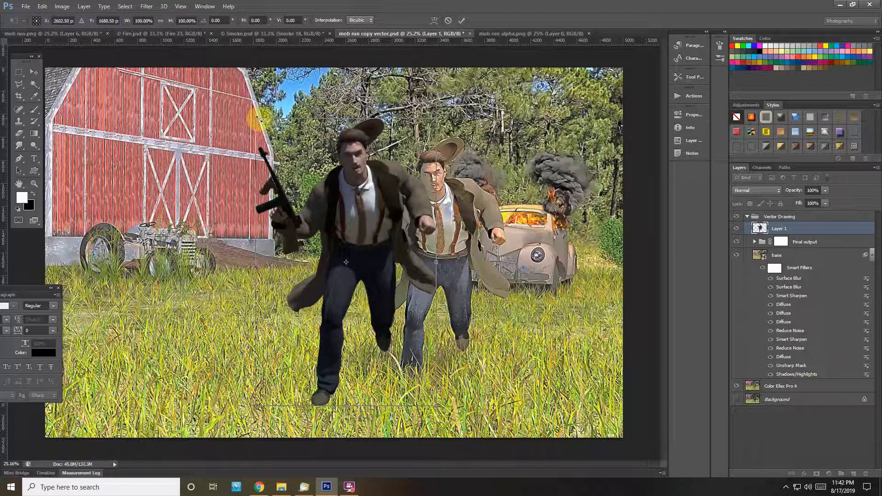
left_click_drag(258, 118, 279, 156)
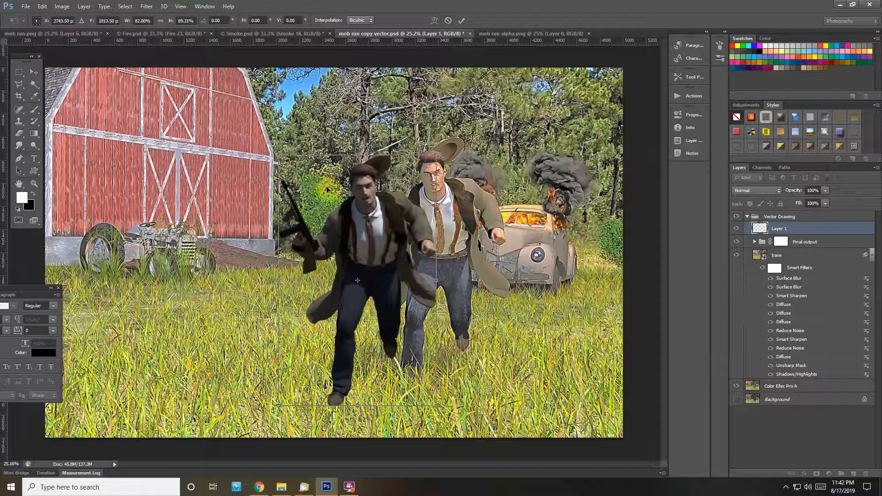
left_click_drag(327, 190, 405, 185)
left_click_drag(406, 185, 399, 189)
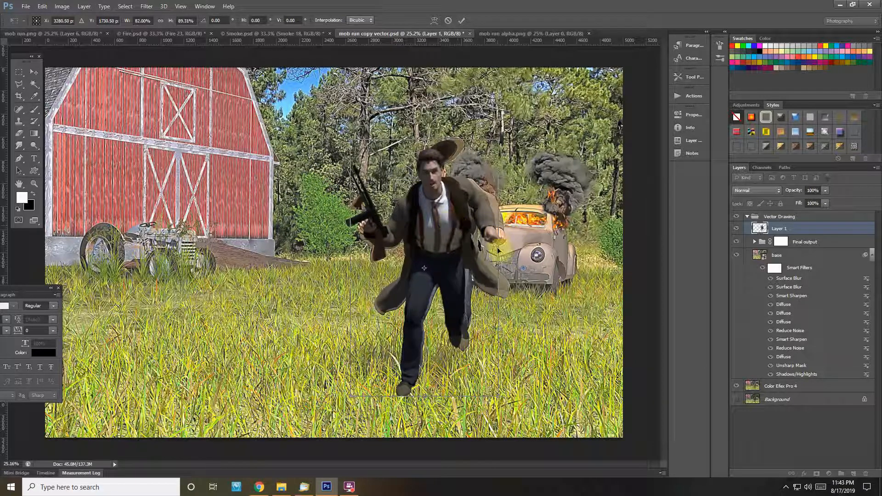
left_click_drag(498, 265, 483, 256)
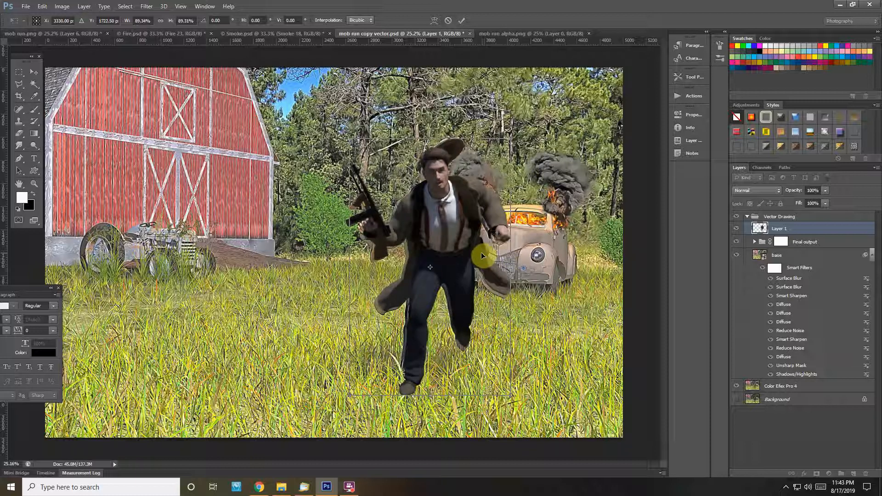
left_click(40, 76)
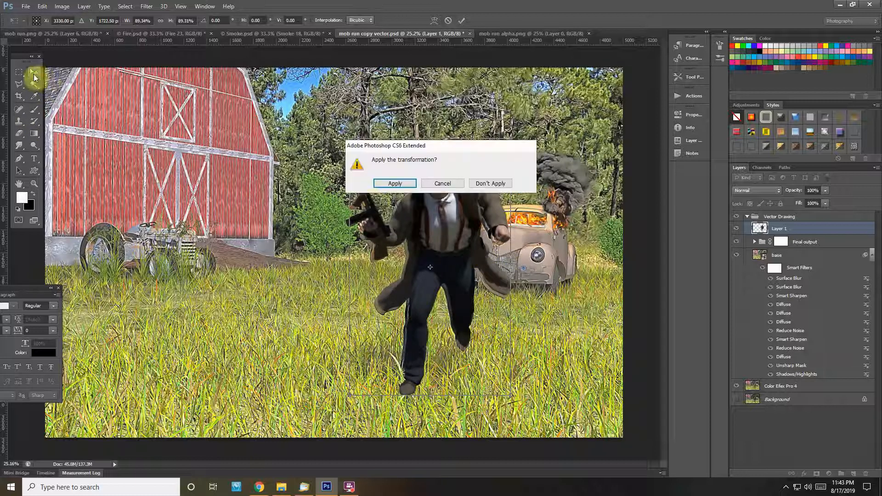
left_click(395, 184)
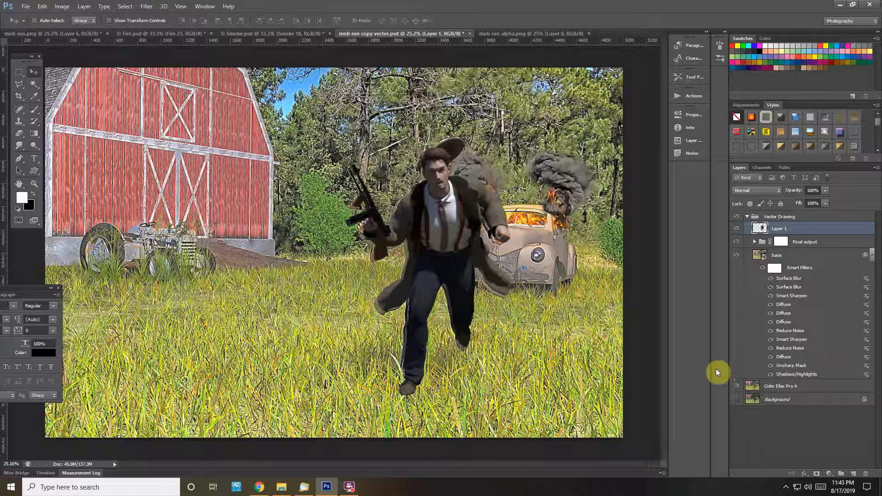
Step: Set the cutout figure layer's blend mode to Soft Light, compare it with the layer hidden, and set its fill to 95%
left_click(771, 192)
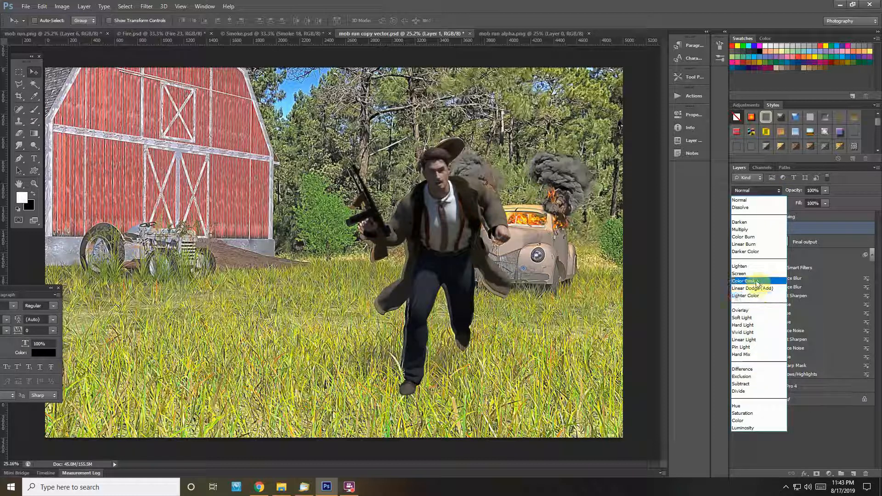
left_click(752, 318)
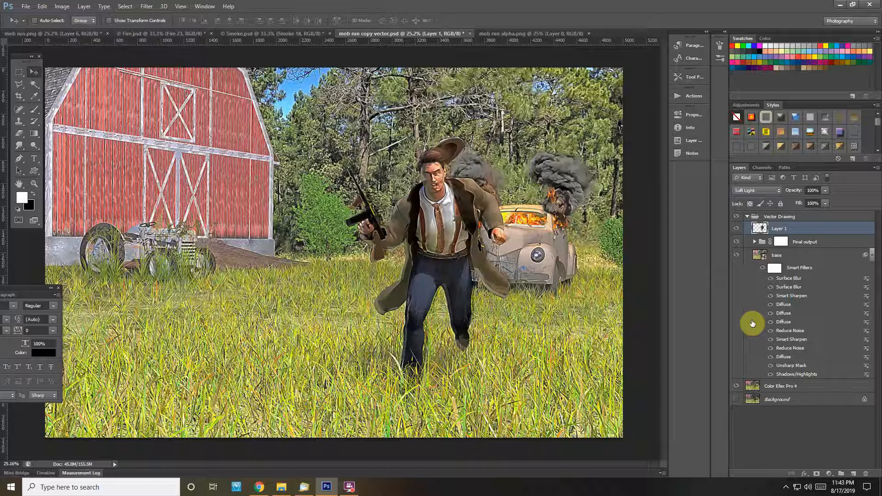
left_click(737, 229)
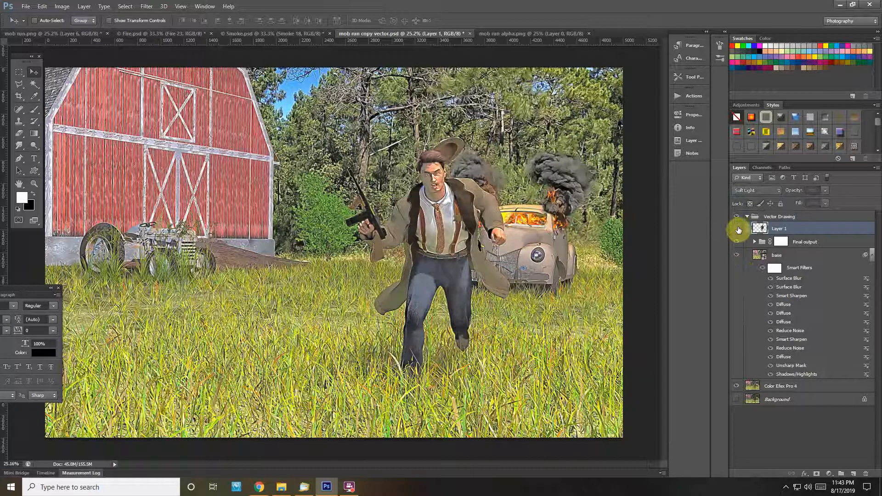
left_click(737, 229)
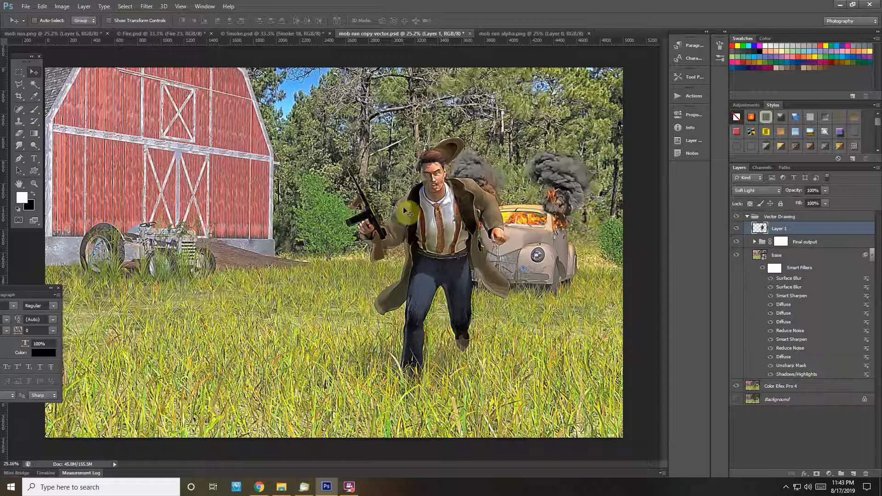
left_click(826, 204)
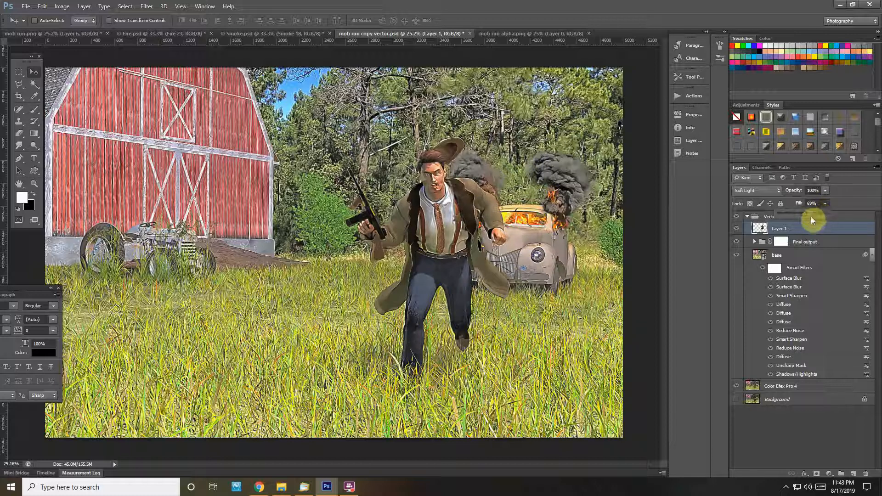
left_click_drag(800, 216, 824, 211)
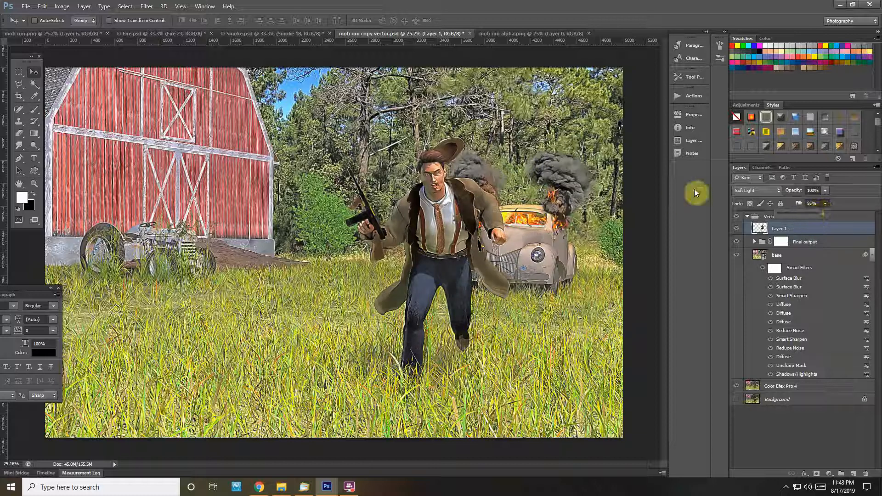
Step: Hide and delete the cutout figure layer, and collapse the Vector Drawing group
left_click(737, 228)
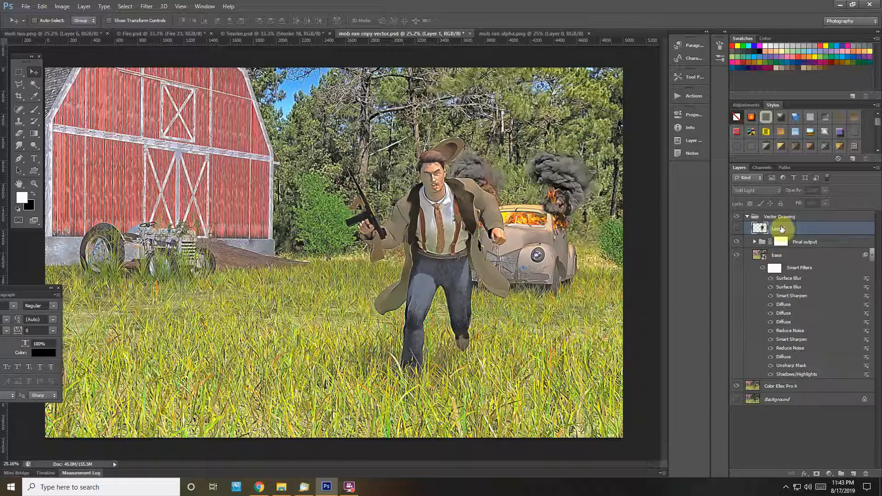
left_click(865, 474)
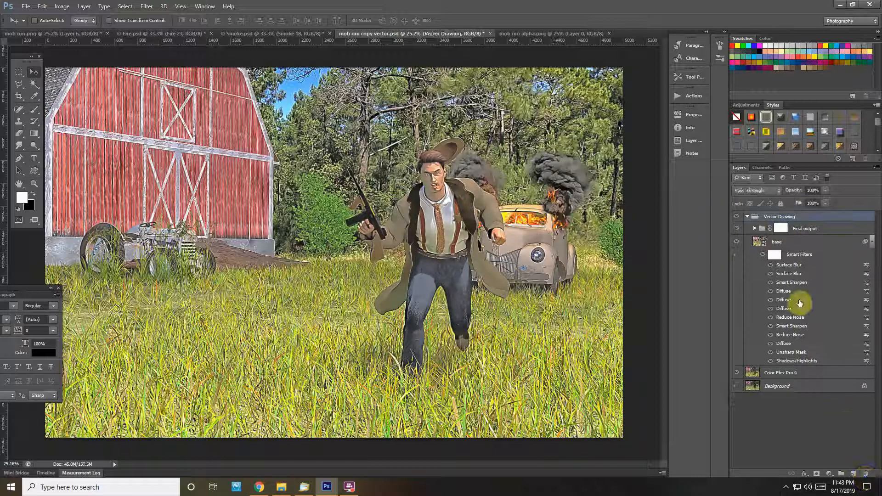
left_click(751, 218)
left_click(748, 218)
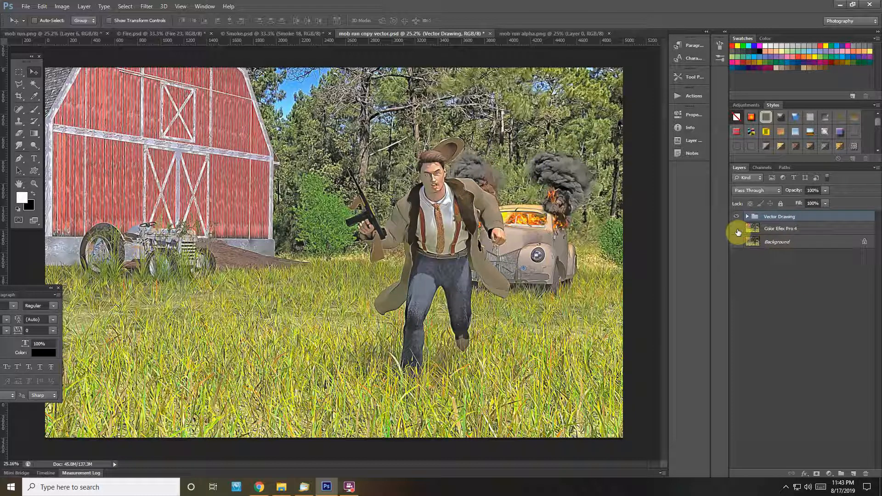
Step: Expand the Vector Drawing and Final output groups and open the Levels adjustment's settings clear of the figure
left_click(748, 217)
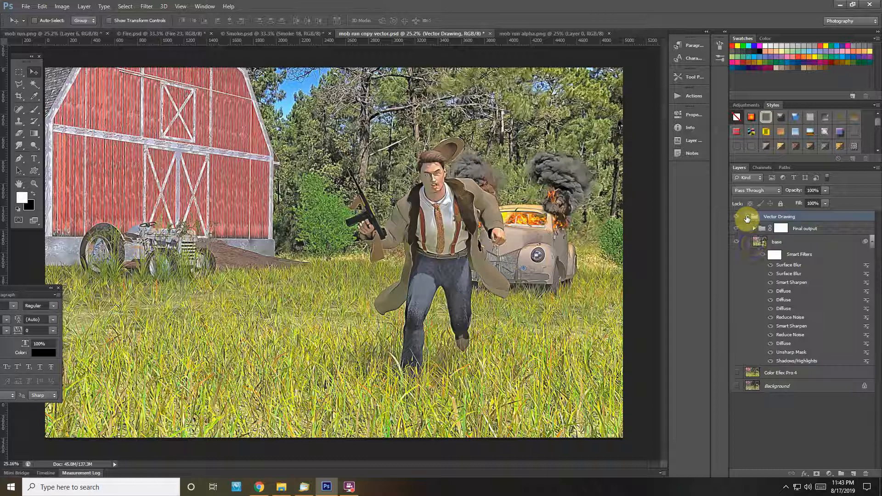
left_click(754, 228)
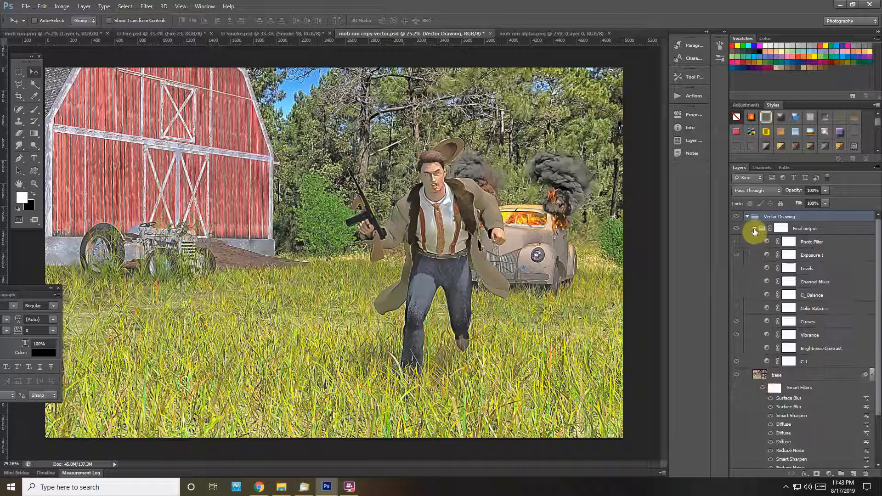
double_click(773, 270)
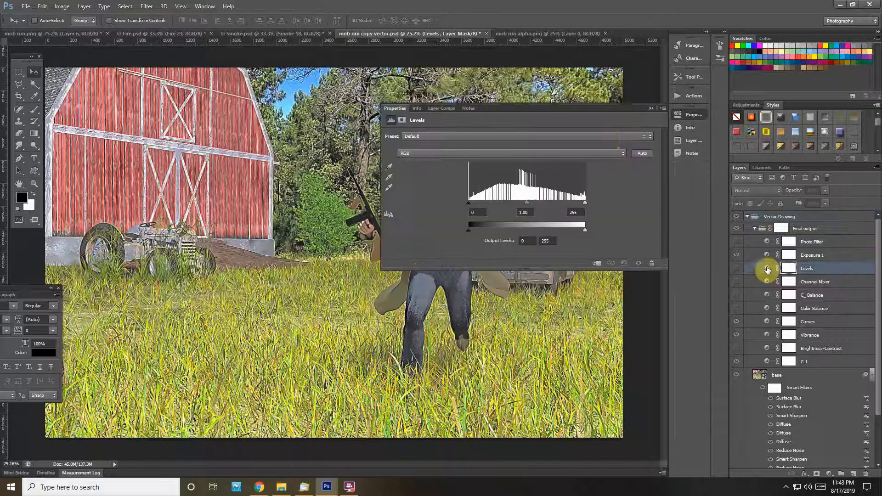
left_click_drag(537, 109, 668, 13)
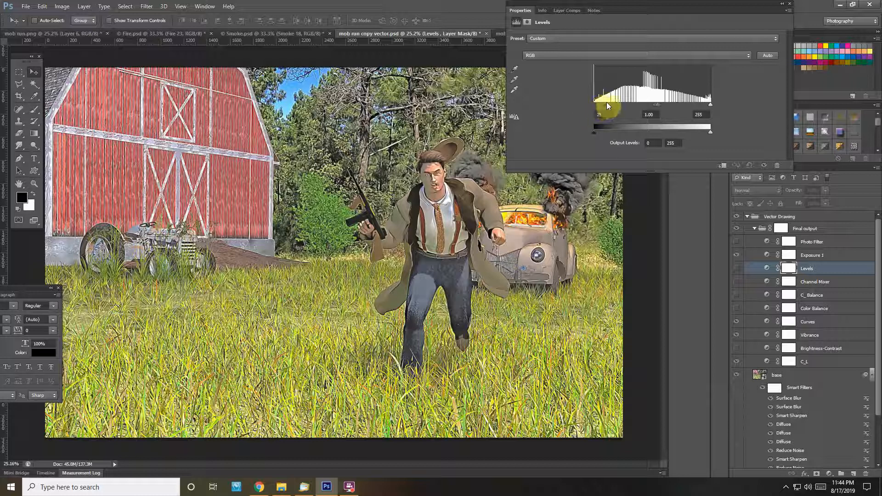
Step: Try a Levels adjustment with its layer turned on, the input black point at 55 and the white point at 255
mouse_move(709, 106)
left_mouse_down()
mouse_move(671, 109)
mouse_move(693, 105)
left_mouse_up()
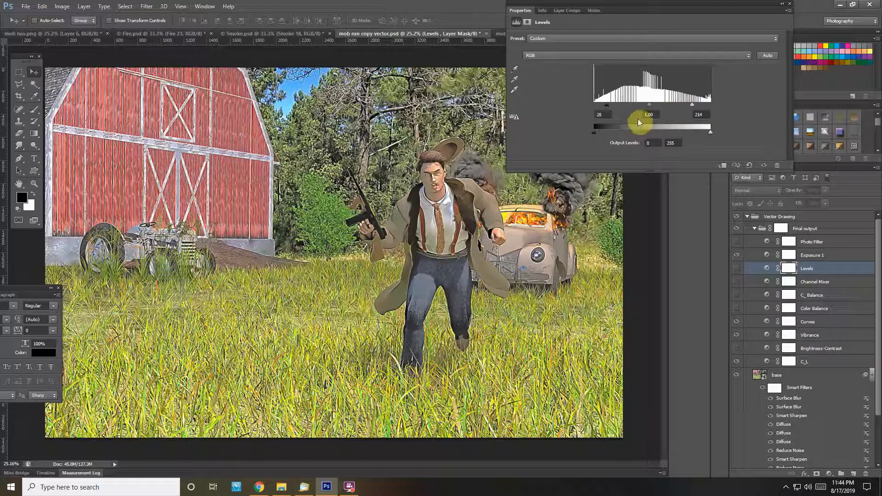
mouse_move(593, 113)
left_mouse_down()
mouse_move(627, 112)
mouse_move(589, 115)
left_mouse_up()
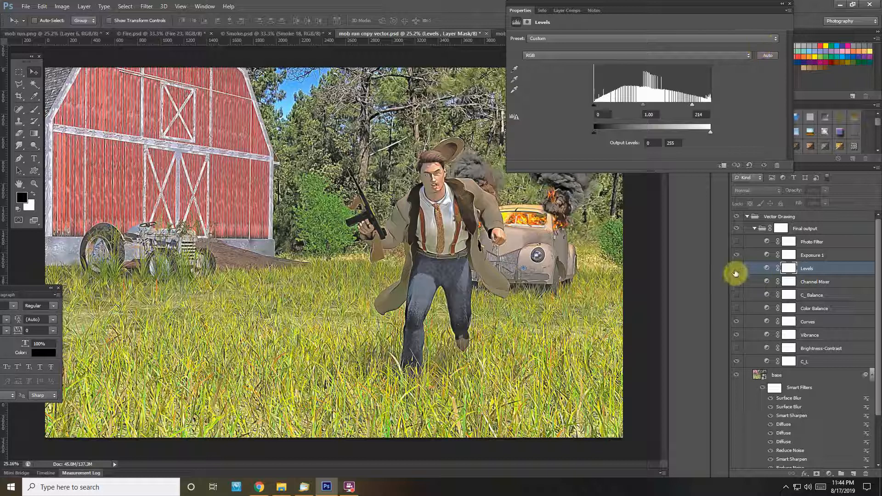
left_click(737, 269)
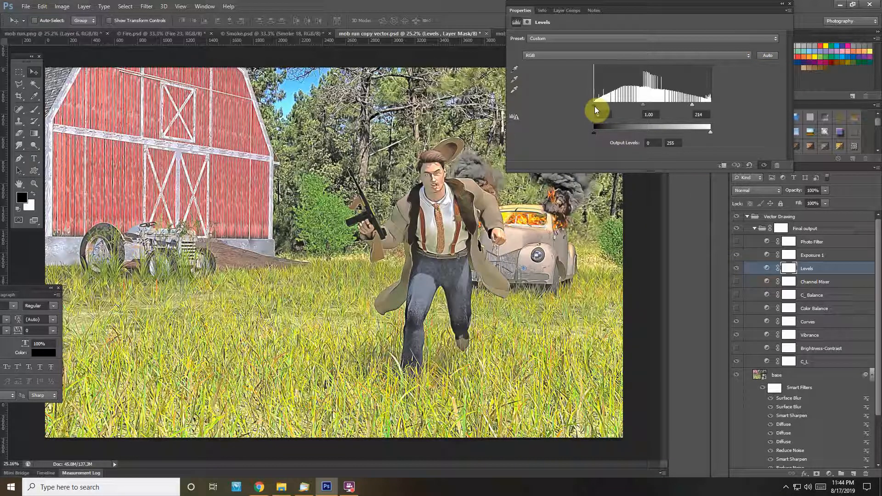
left_click_drag(598, 107, 623, 109)
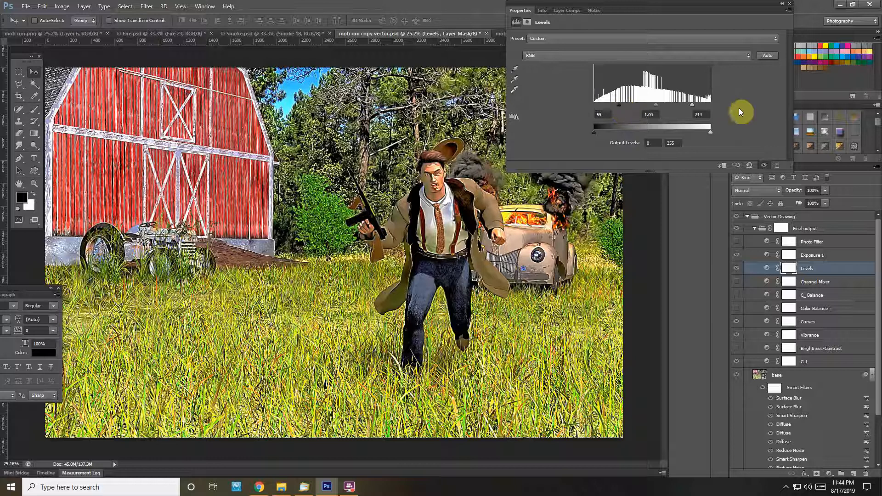
left_click_drag(706, 109, 725, 112)
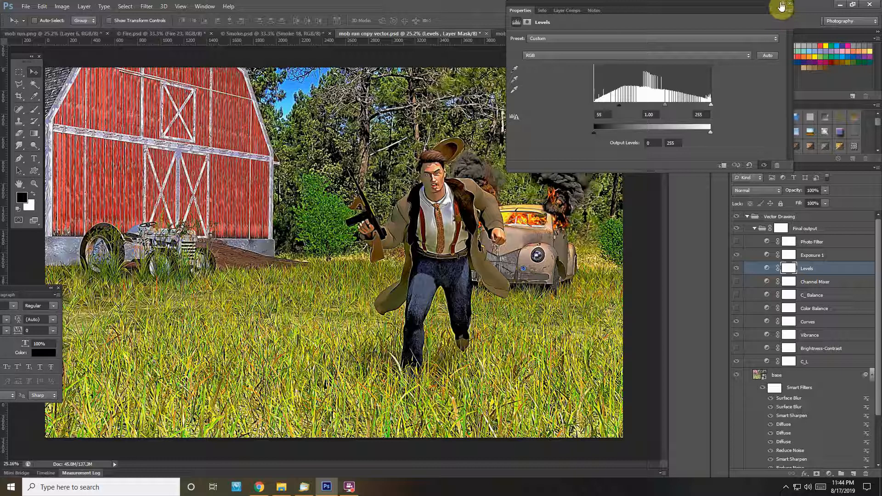
Step: Turn off the Levels adjustment layer and close its settings
left_click(784, 4)
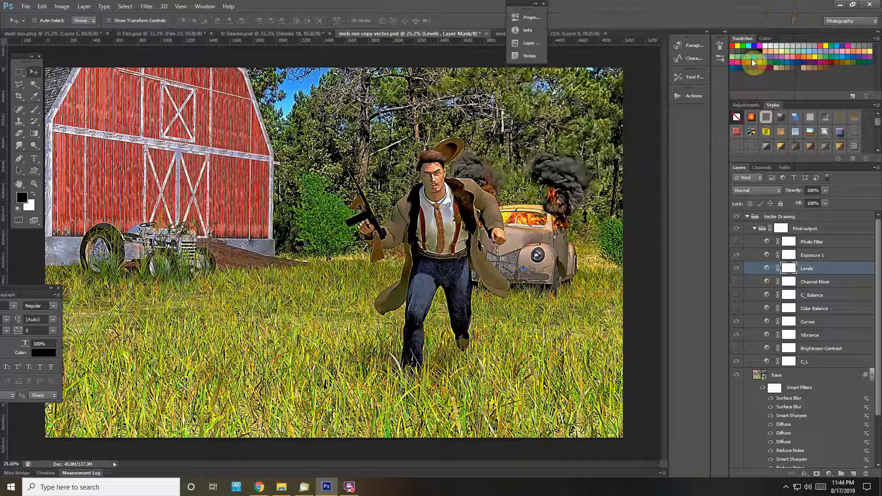
left_click(737, 270)
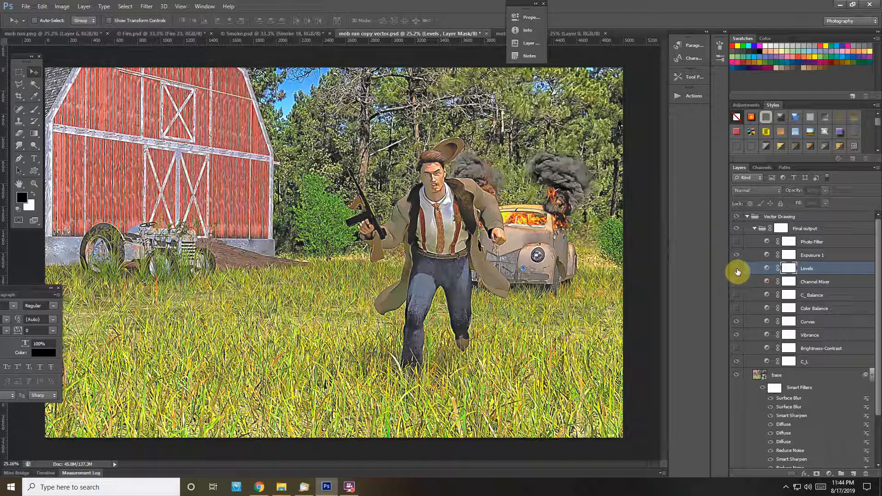
left_click(544, 4)
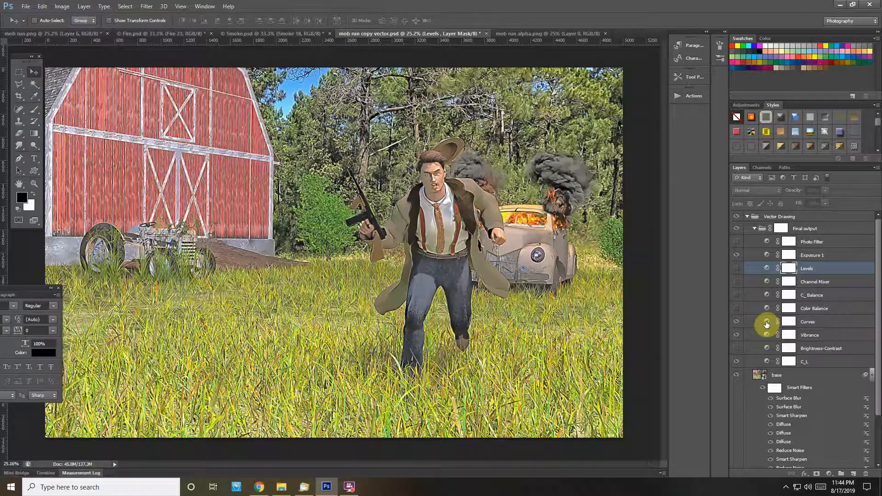
Step: Reshape the Final output group's Curves adjustment with a shadow point at input 60, output 41 and a highlight point at input 189, output 200
double_click(767, 322)
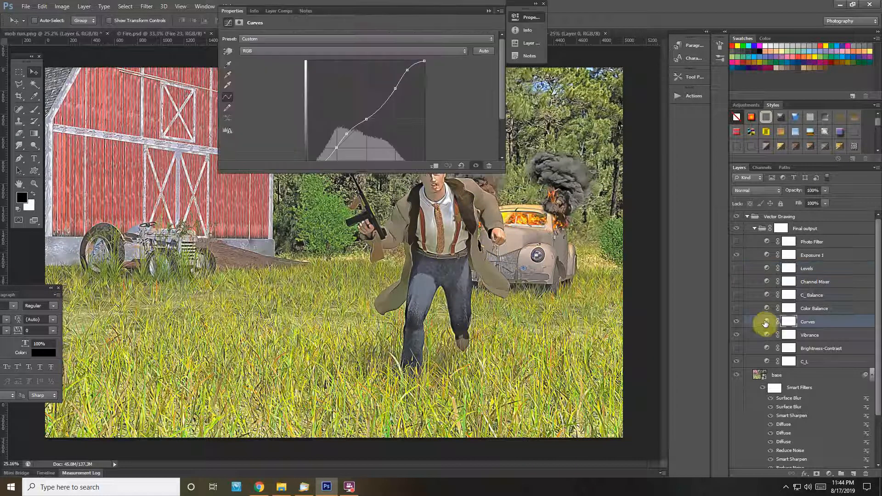
left_click_drag(349, 15, 655, 33)
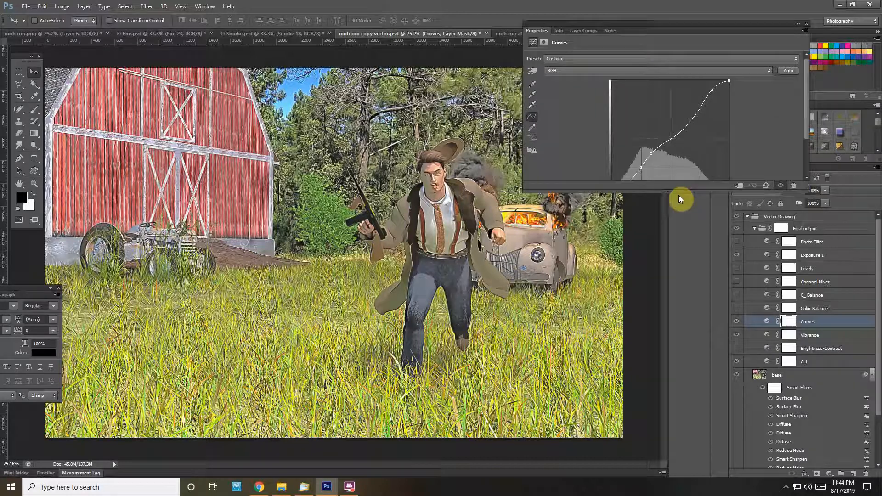
left_click_drag(677, 191, 677, 251)
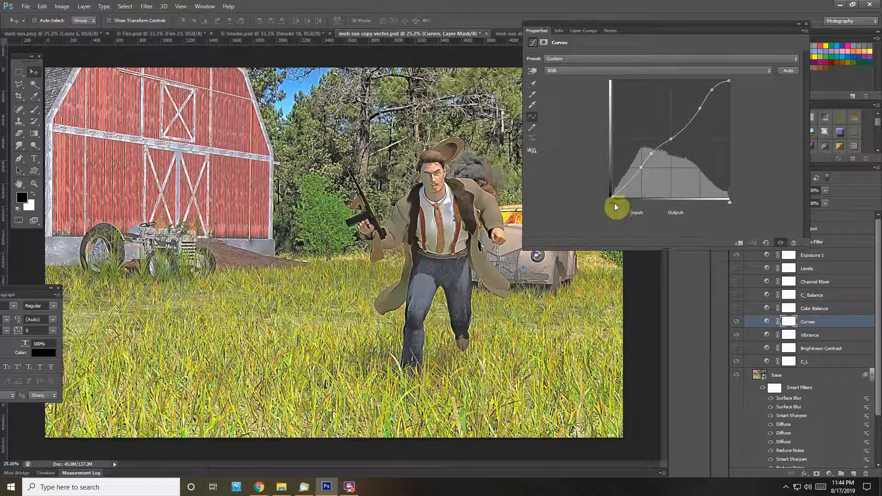
left_click_drag(643, 168, 650, 152)
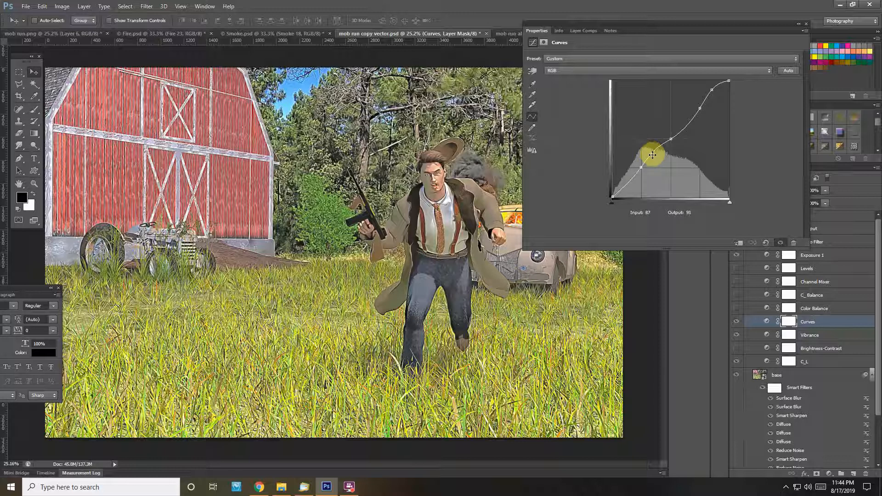
left_click_drag(652, 155, 640, 178)
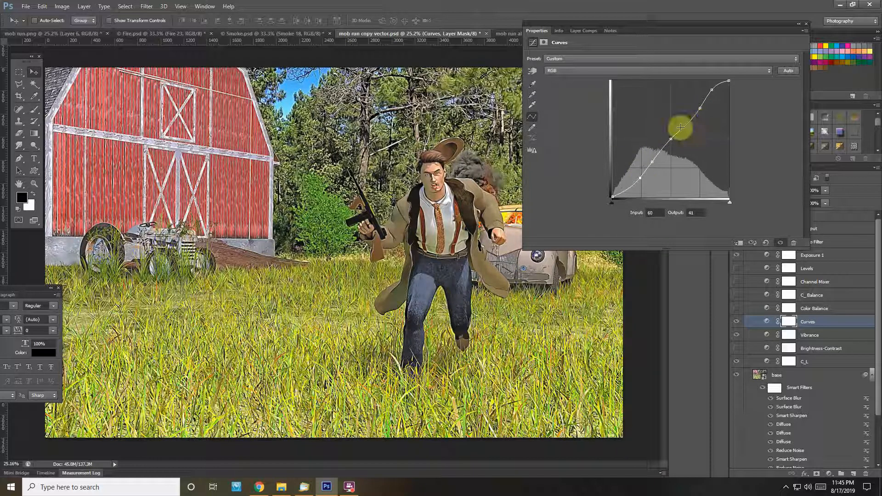
left_click_drag(700, 118, 695, 93)
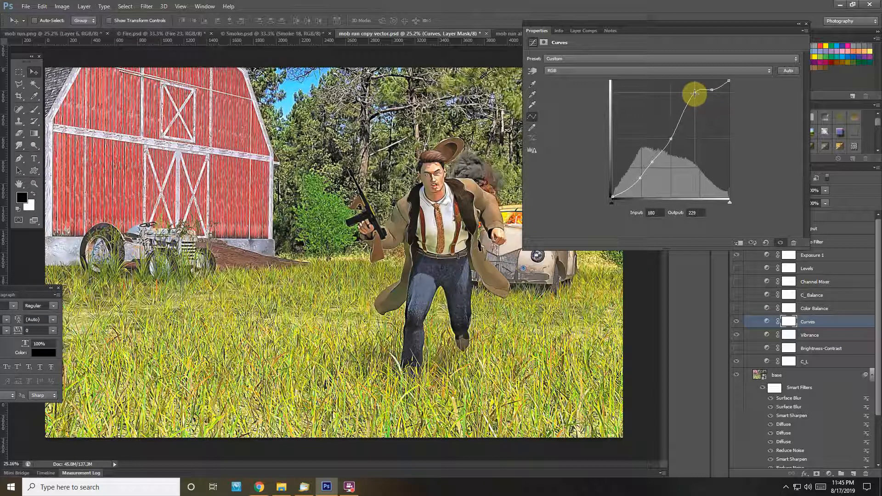
left_click_drag(696, 96, 699, 107)
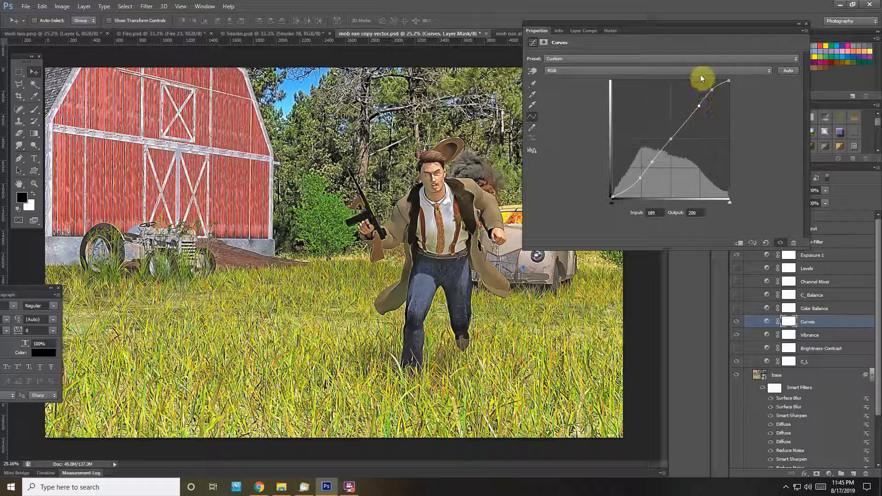
Step: Move the Curves adjustment's shadow point to input 60, output 25, close its settings and check the layer's effect on the image
left_click(699, 106)
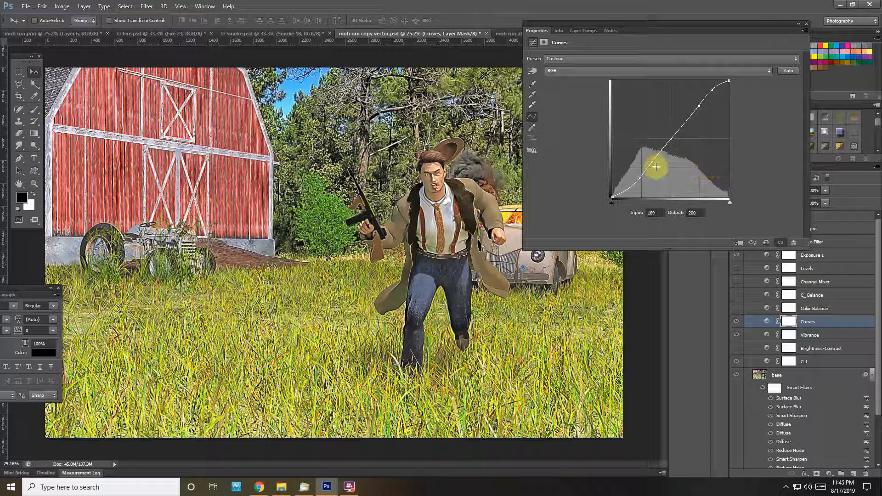
left_click(651, 163)
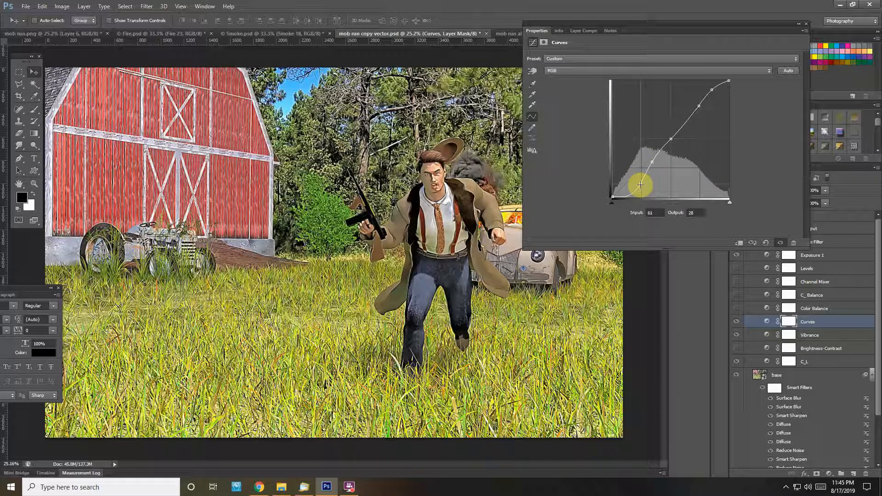
mouse_move(640, 181)
left_mouse_down()
mouse_move(636, 140)
mouse_move(640, 186)
left_mouse_up()
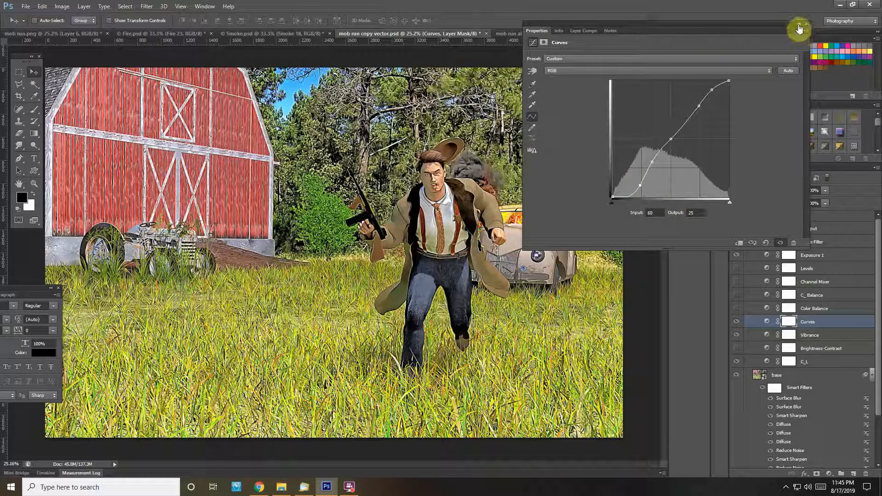
left_click(800, 25)
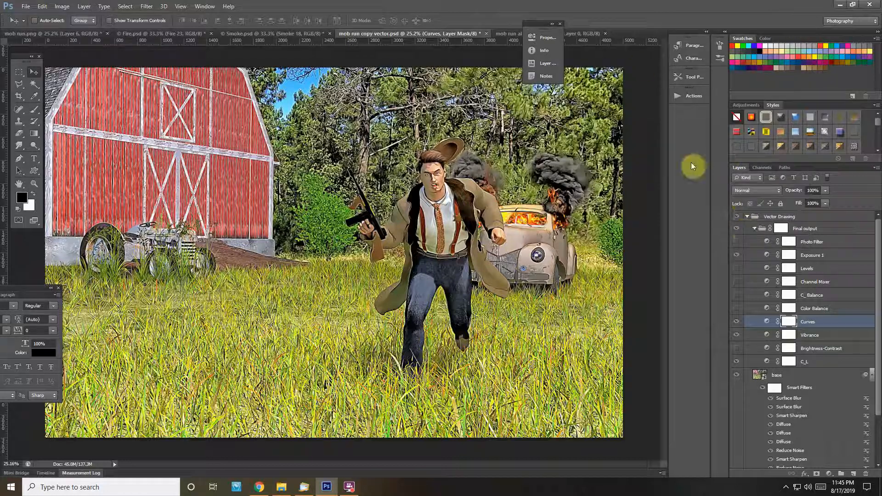
left_click(564, 23)
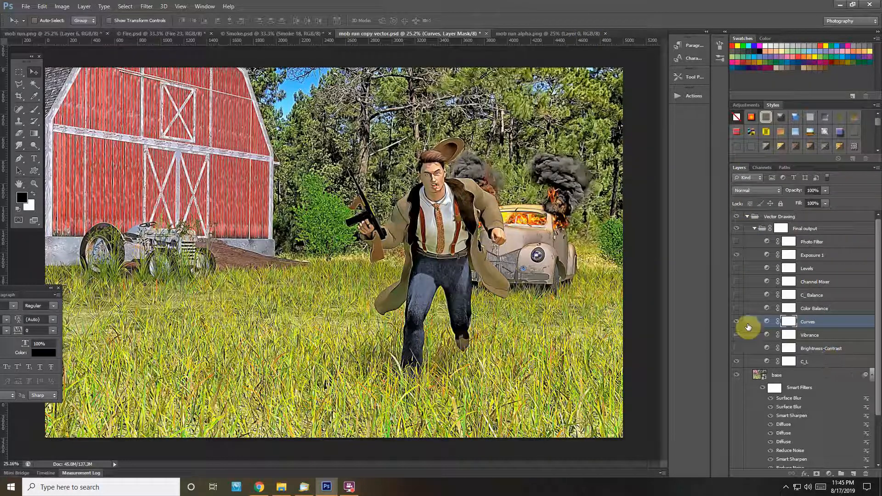
left_click(737, 322)
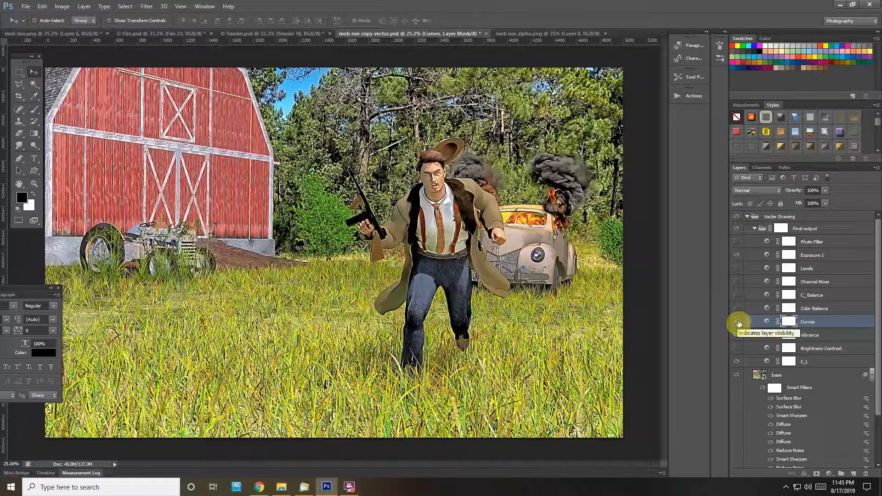
Step: Set the Final output group's Vibrance adjustment to Vibrance +24 and Saturation +13, and close its settings
left_click(766, 337)
double_click(766, 337)
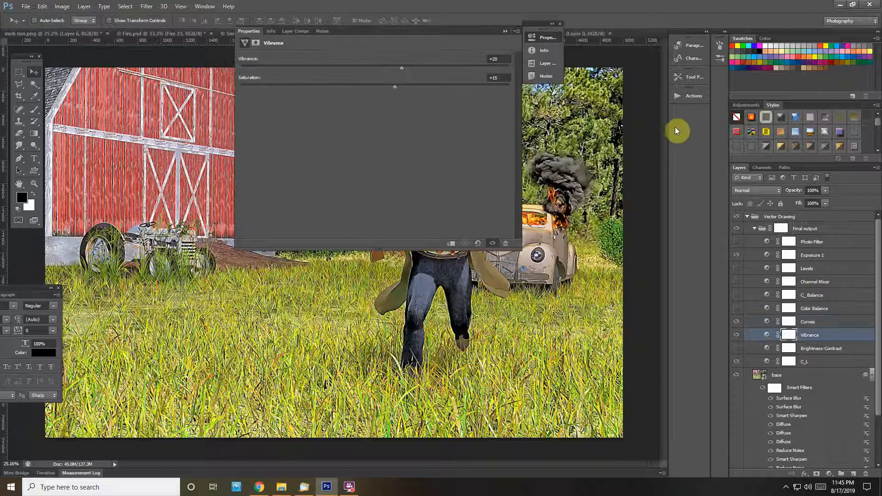
left_click_drag(346, 35, 683, 35)
left_click_drag(739, 79, 729, 95)
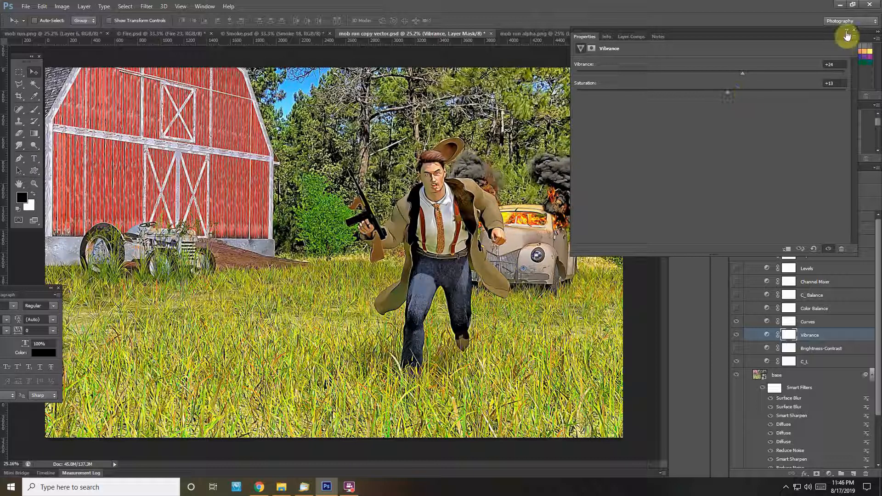
left_click(847, 30)
left_click(608, 30)
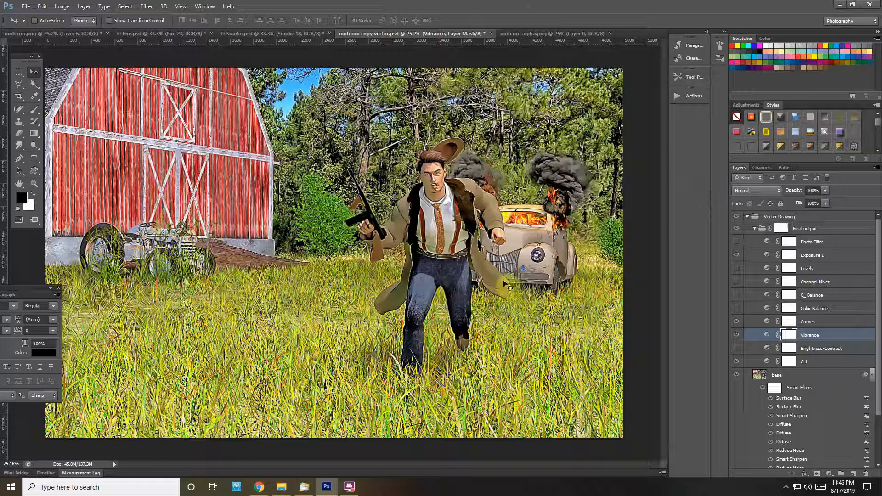
Step: Switch to File Explorer and open Native.zip from the Downloads folder
left_click(302, 481)
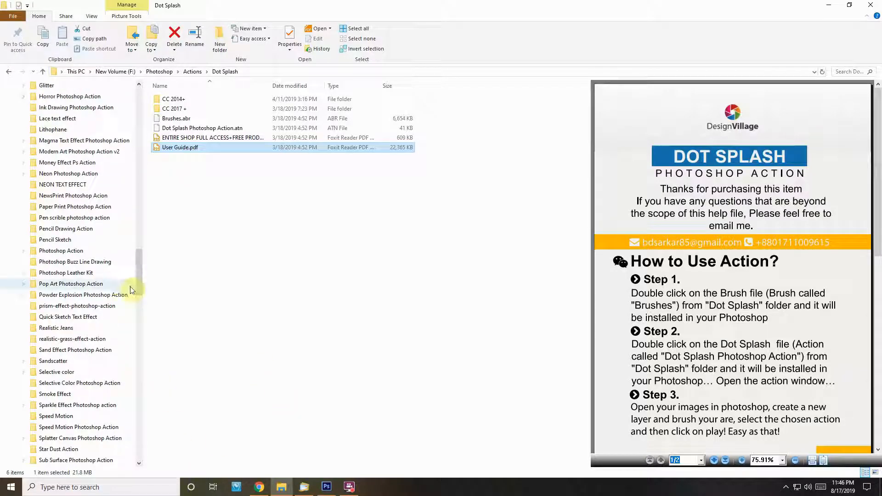
left_click_drag(140, 276, 31, 89)
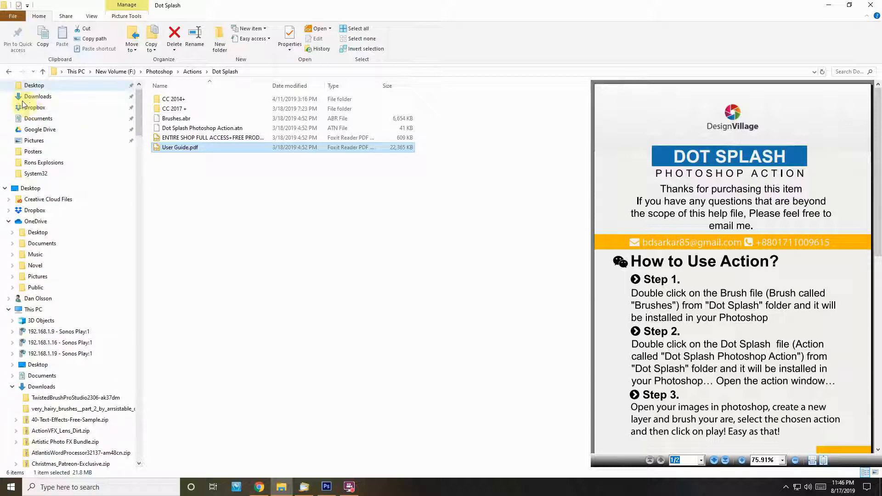
left_click(36, 97)
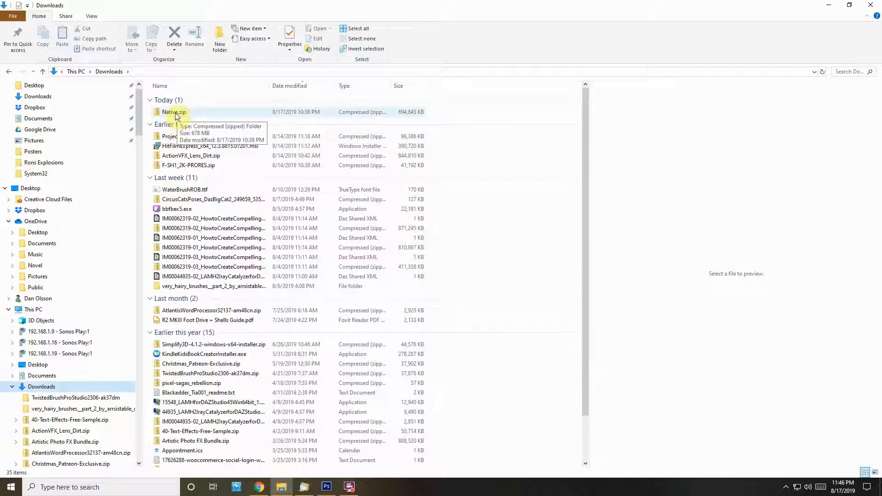
double_click(175, 114)
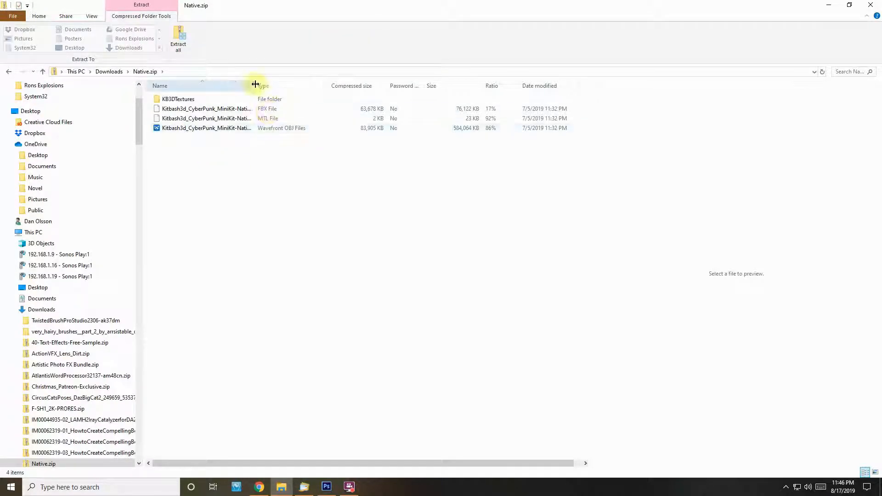
Step: Examine the archive's full file names and its KB3DTextures folder, and return to Photoshop
left_click_drag(256, 86, 333, 86)
left_click(227, 129)
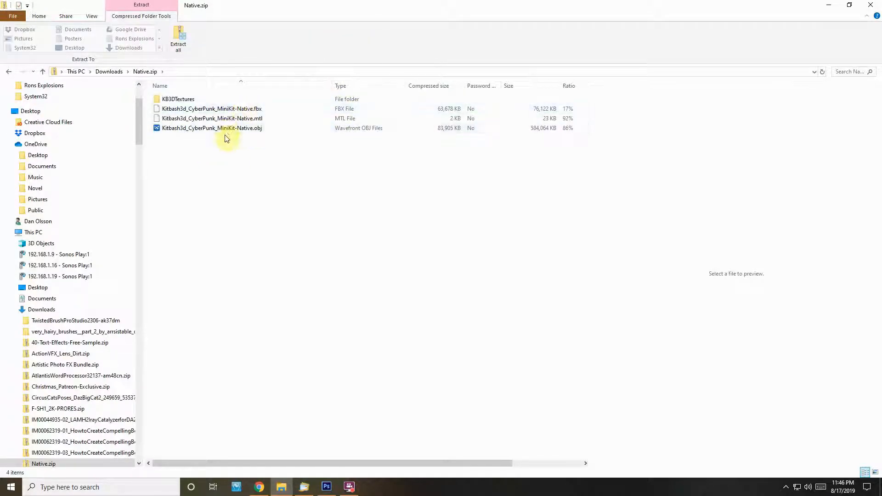
double_click(177, 100)
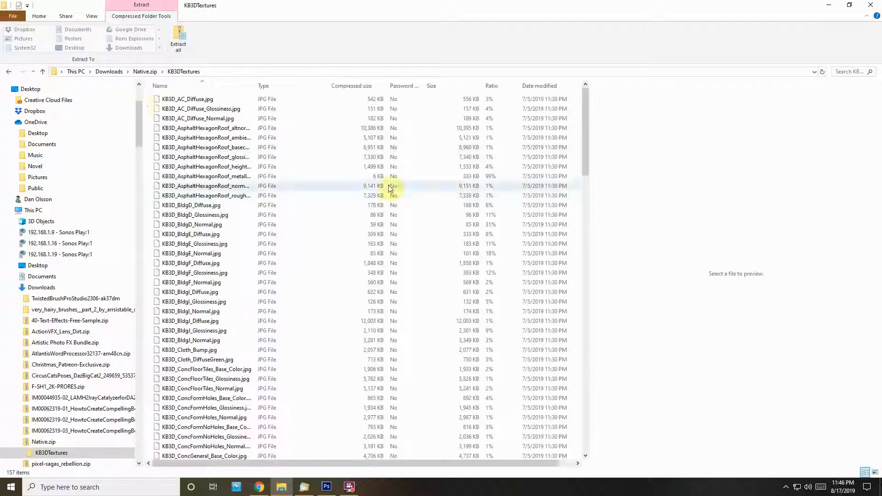
left_click(144, 72)
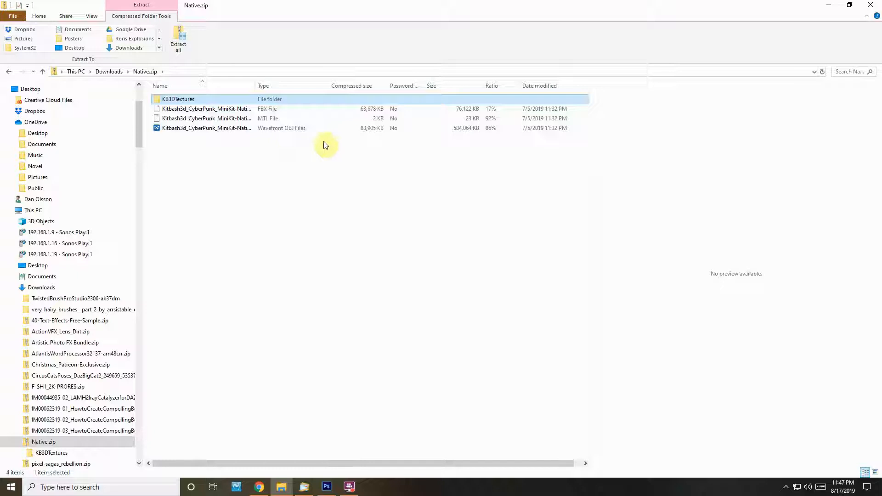
left_click(830, 8)
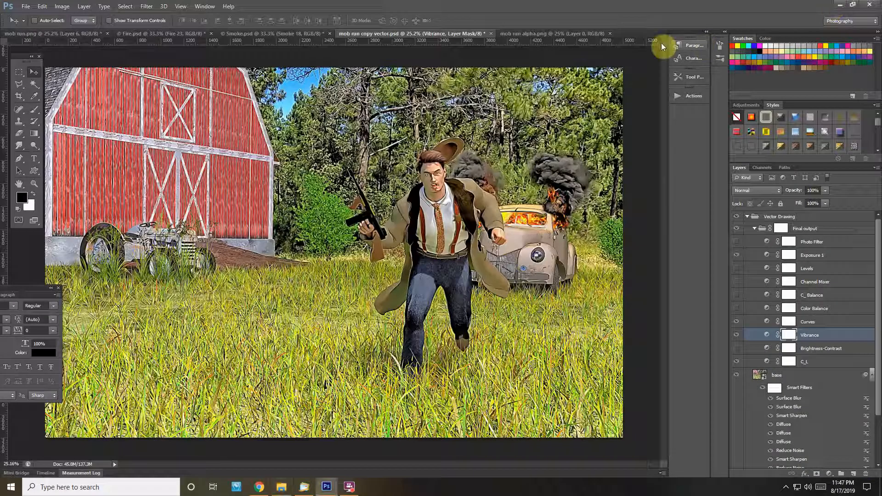